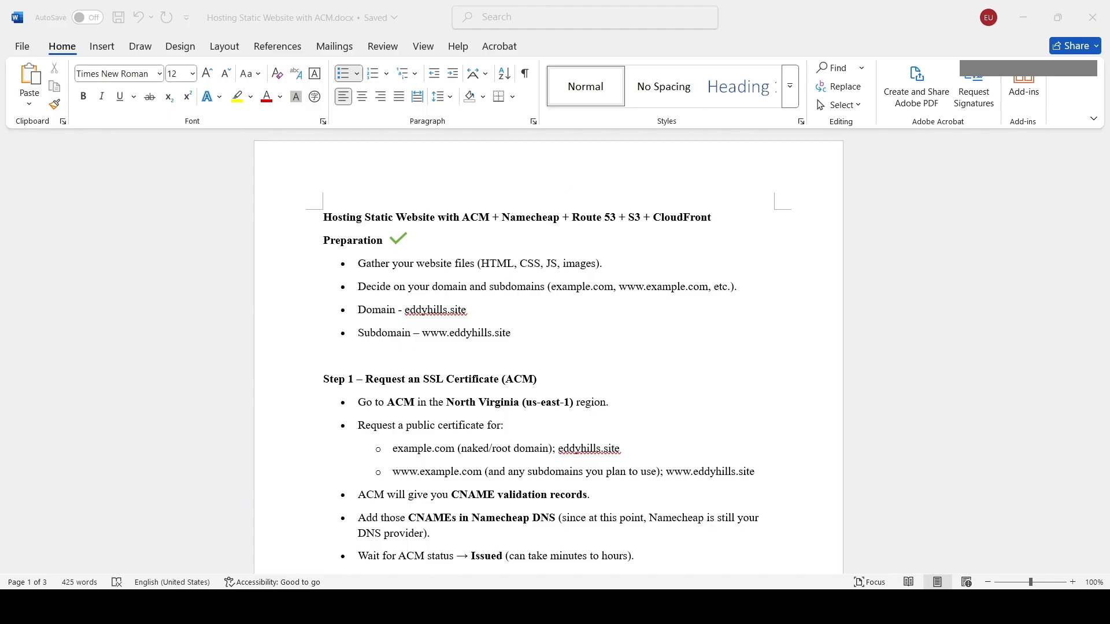
Read through the guide's preparation list and Step 1 certificate instructions.
click(1022, 17)
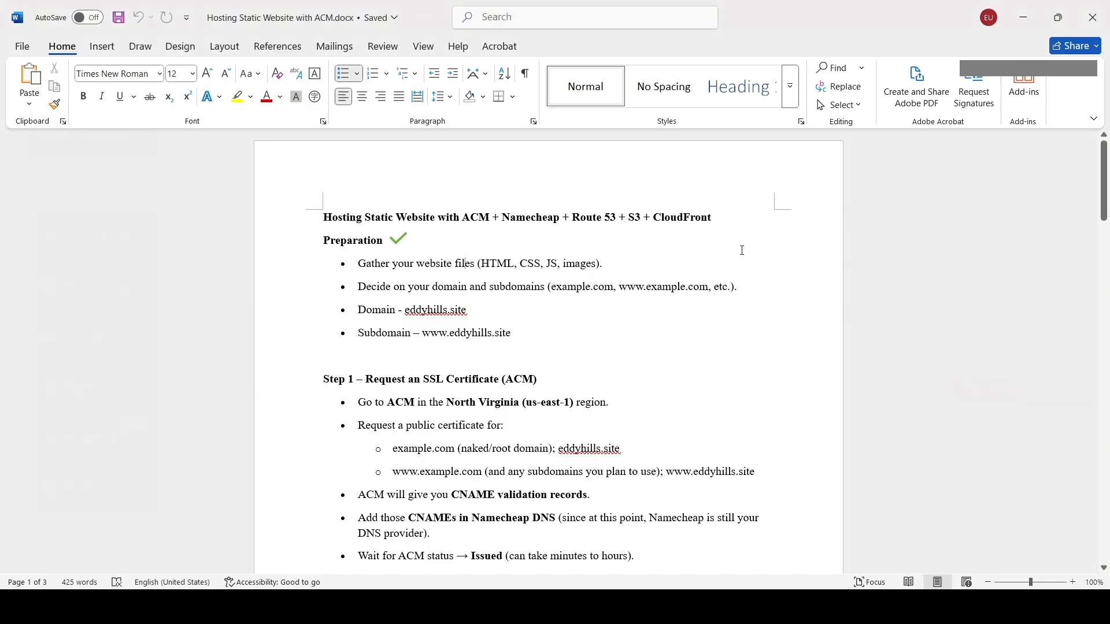
scroll(624, 279, down, 3)
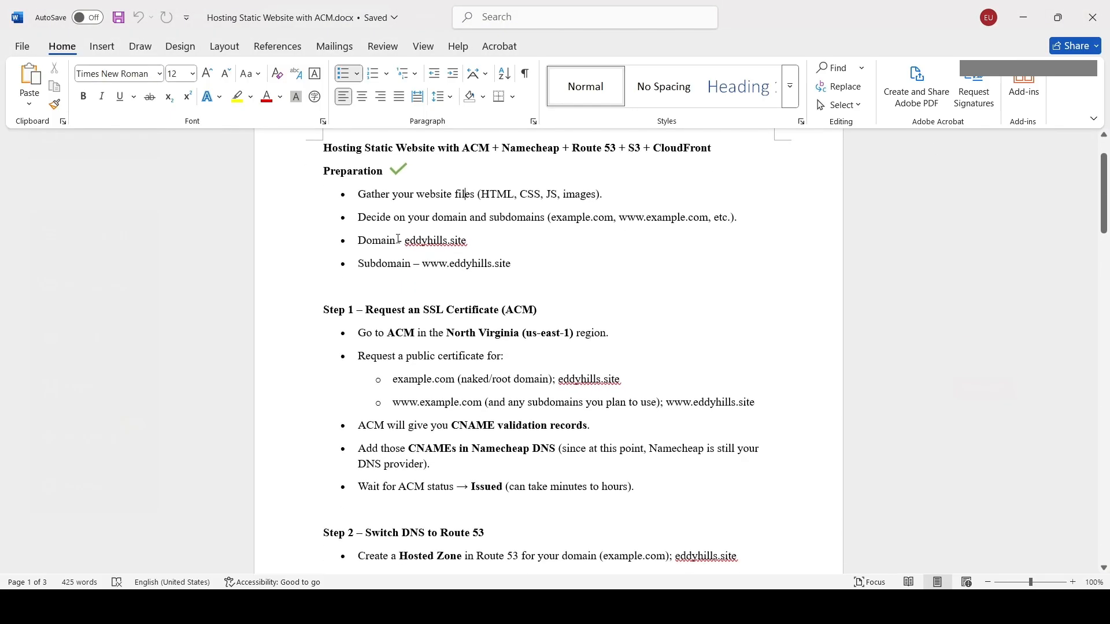
drag(415, 240, 420, 261)
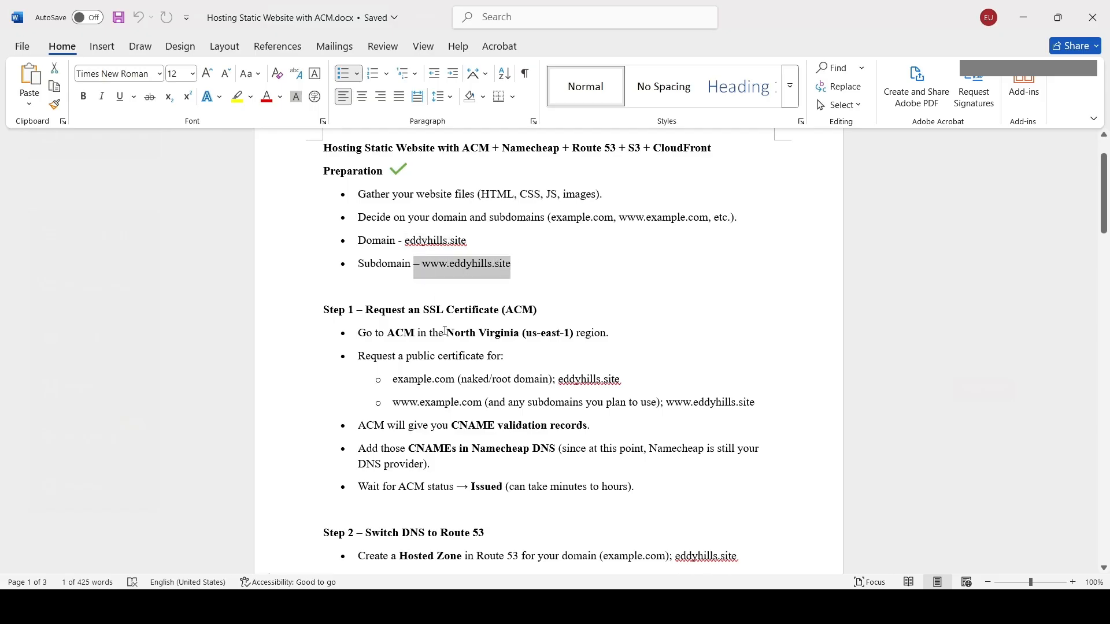
scroll(445, 331, down, 3)
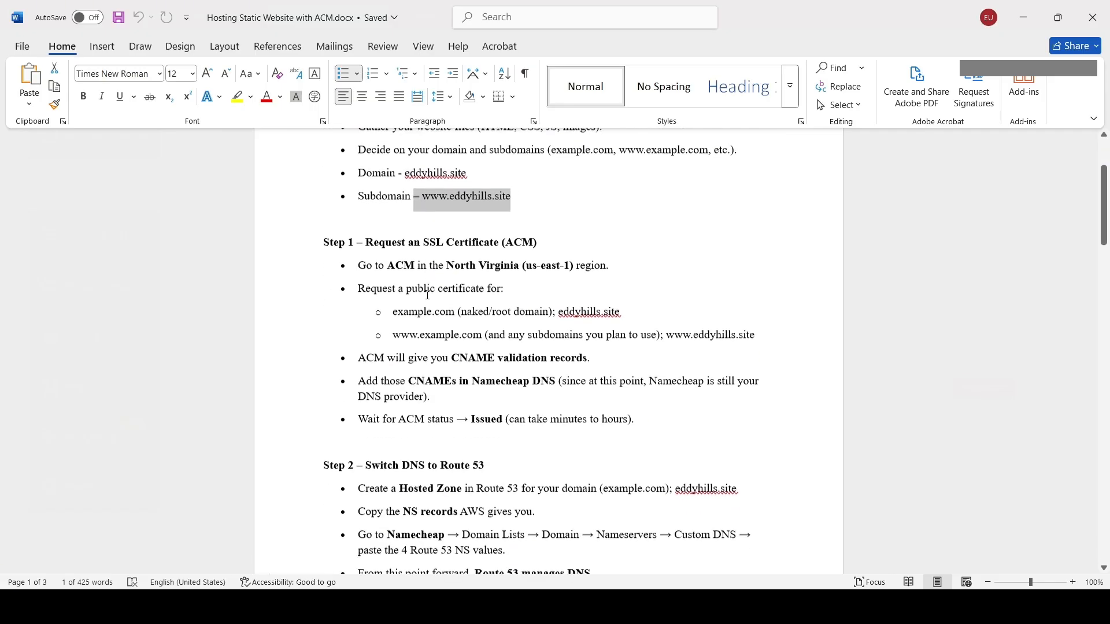
scroll(427, 294, down, 1)
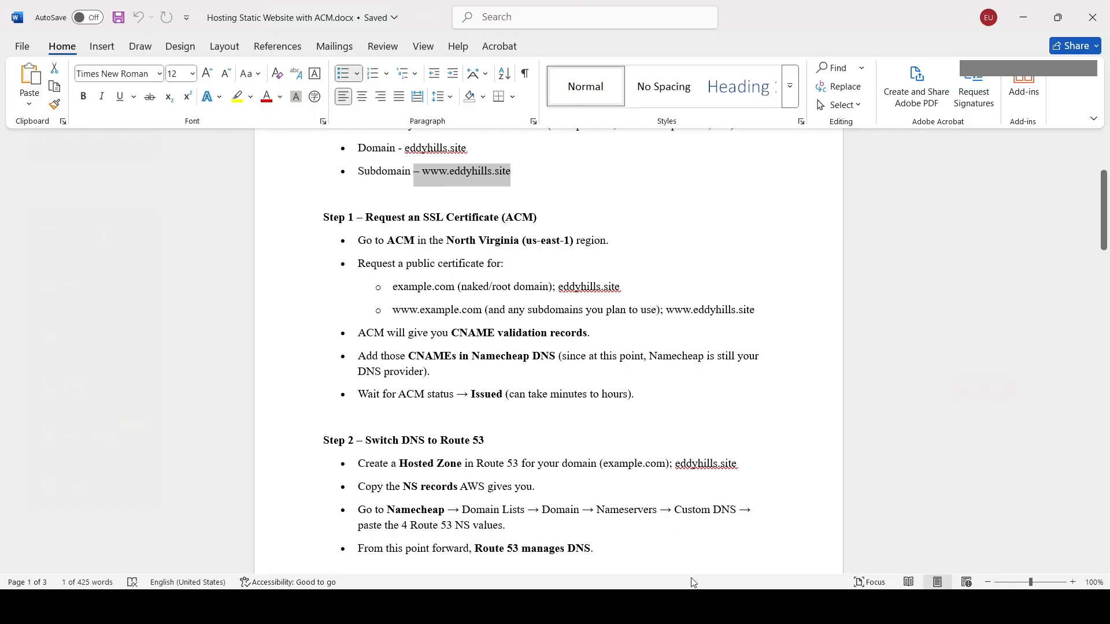
drag(369, 242, 497, 242)
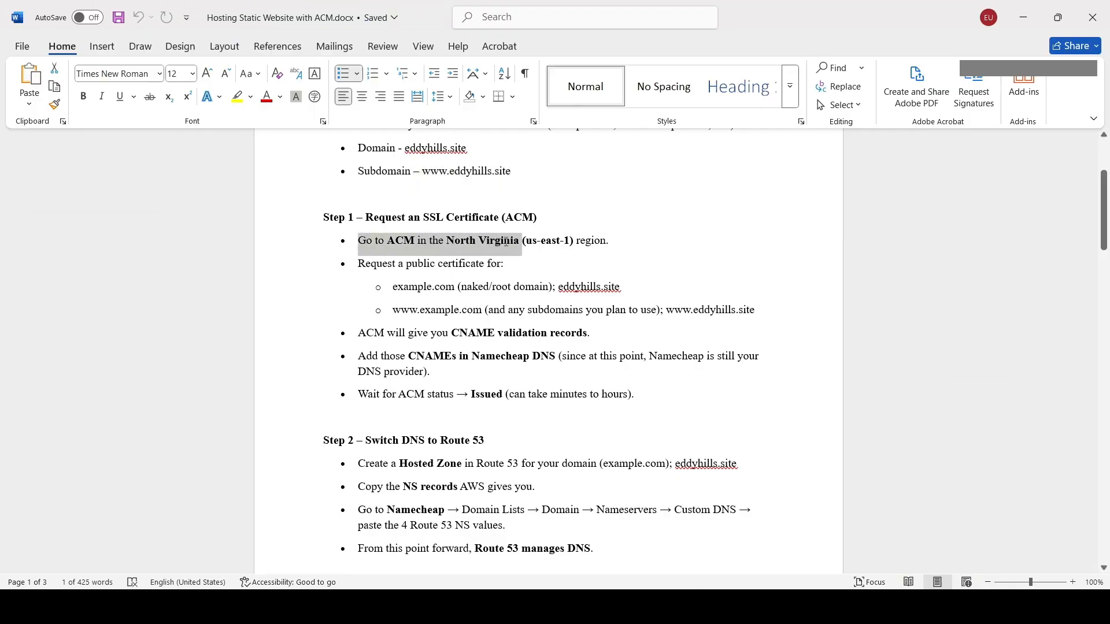
drag(507, 241, 587, 241)
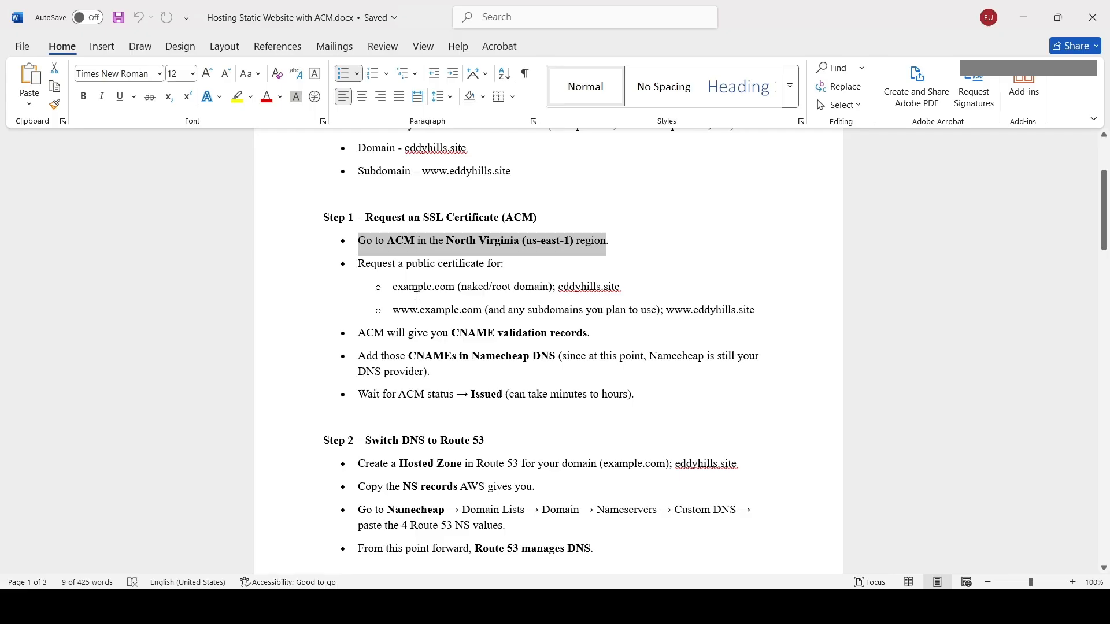
click(563, 287)
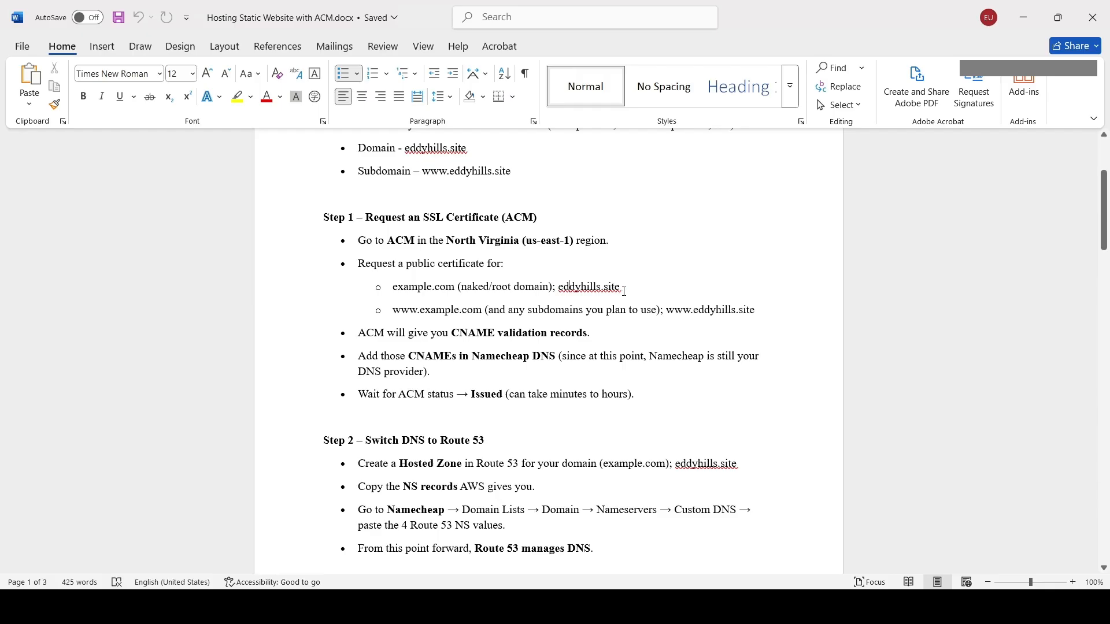
Select the domain name eddyhills.site in the guide and switch to the browser.
drag(625, 291, 558, 289)
key(ctrl+c)
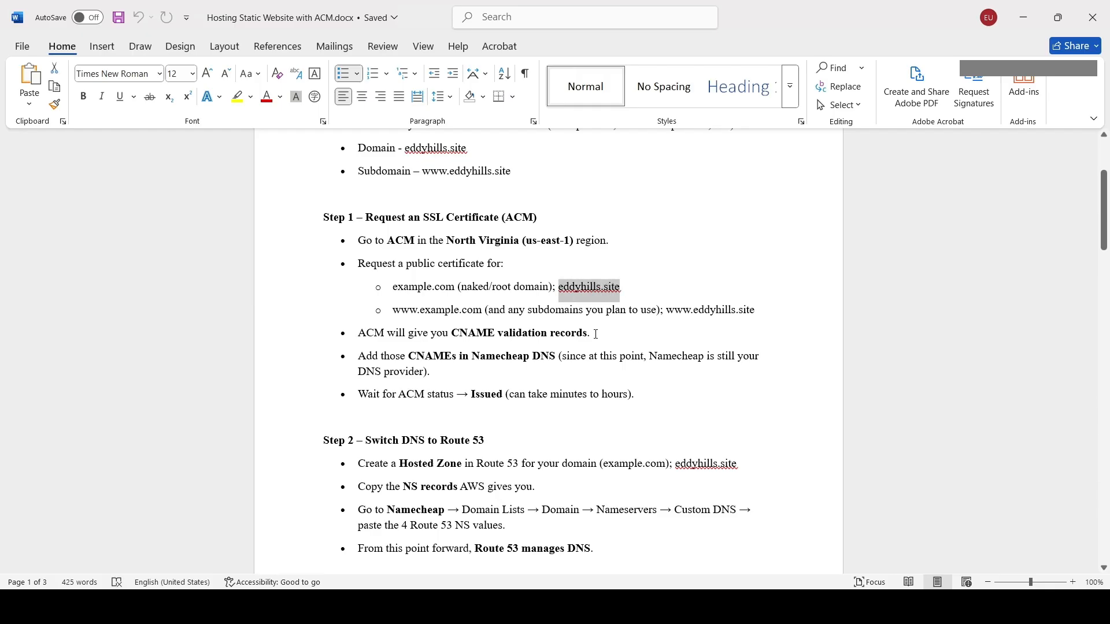
click(429, 310)
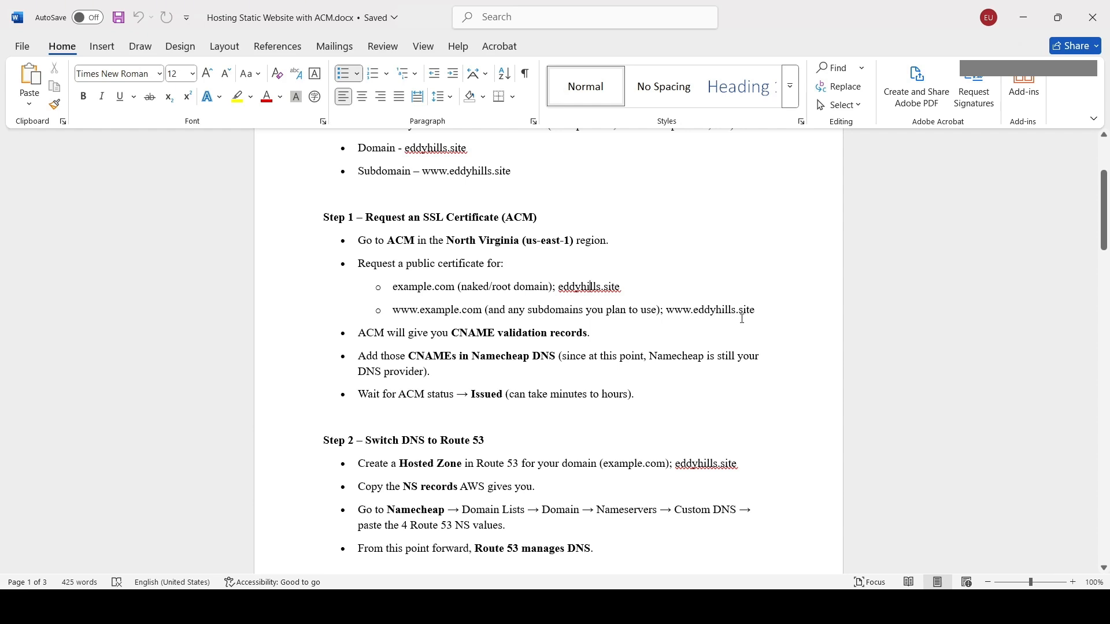
click(1023, 17)
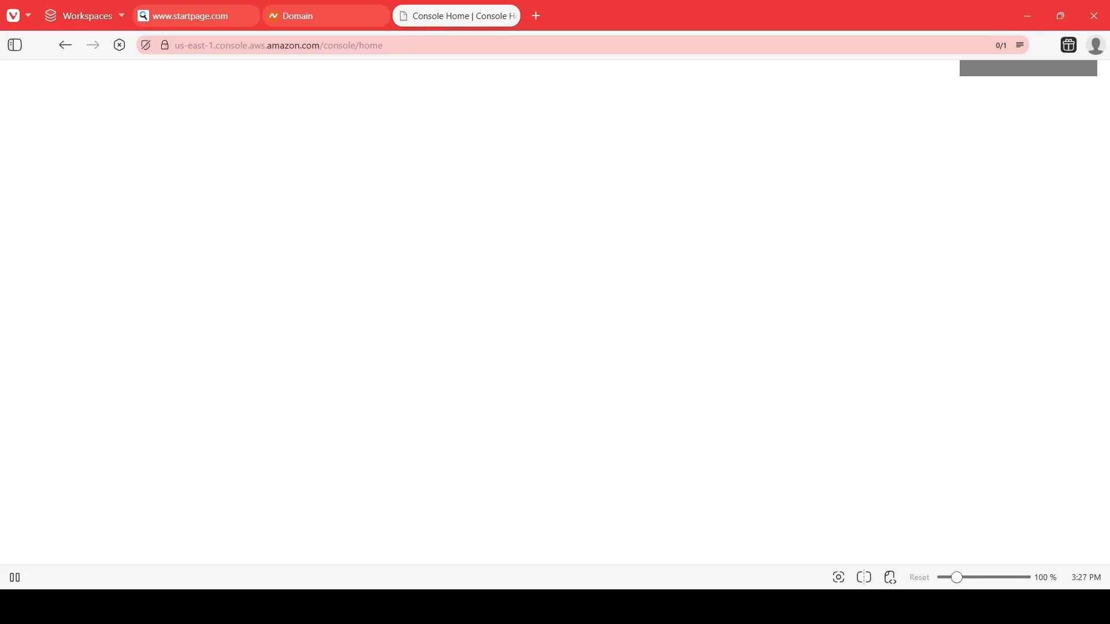
Search the AWS console for ACM and open Certificate Manager.
key(alt+s)
text(ACM)
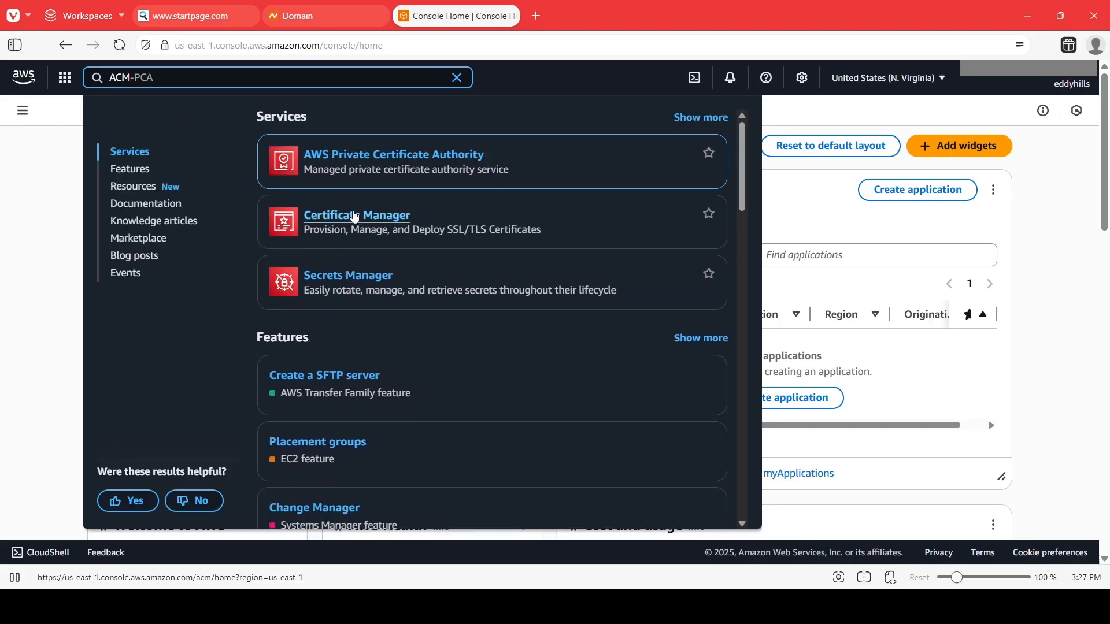
click(371, 220)
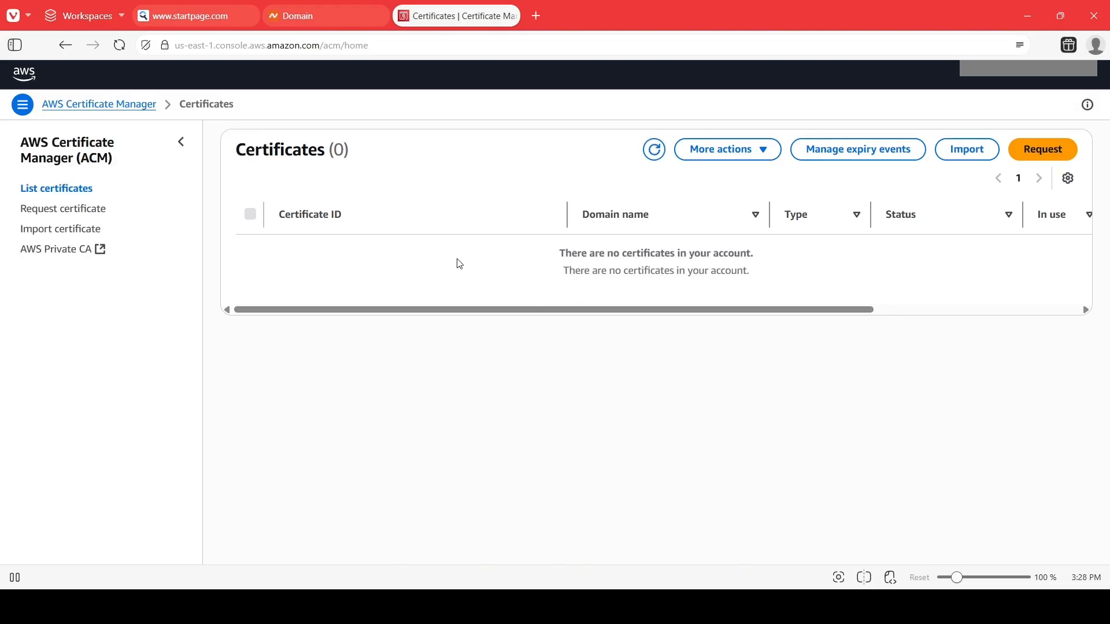
Start a public certificate request and enter eddyhills.site as the fully qualified domain name.
click(1056, 152)
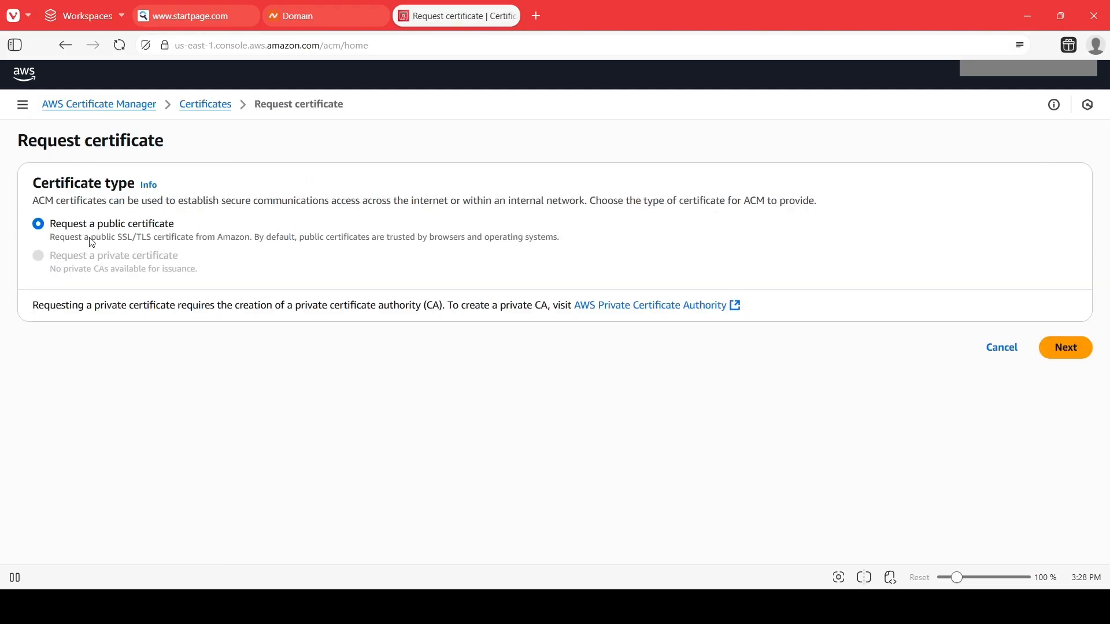
click(1059, 358)
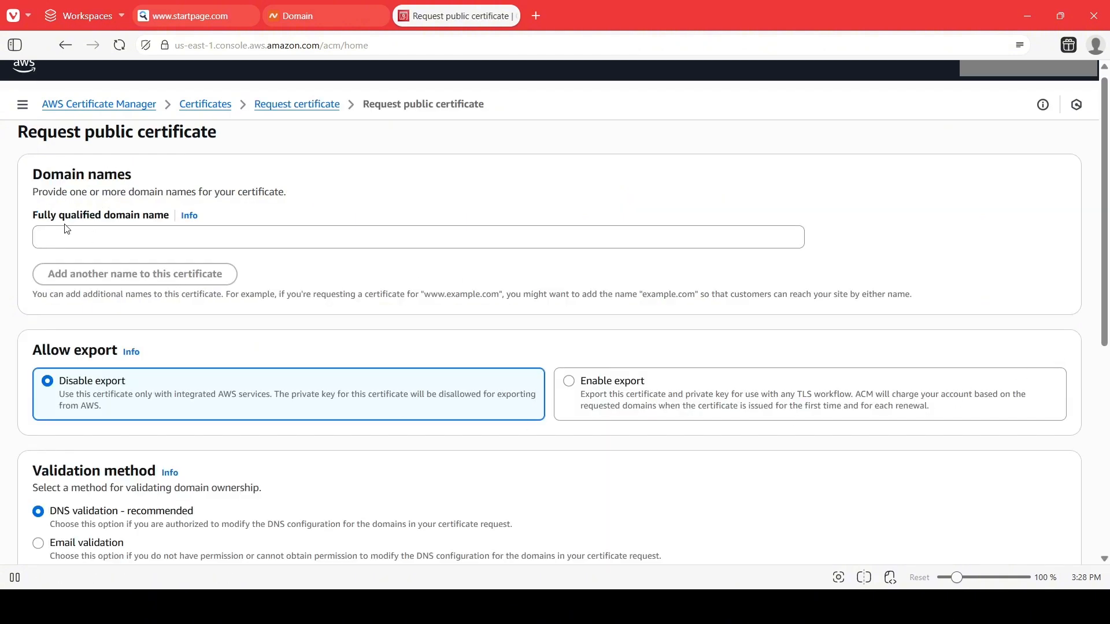
click(56, 233)
key(ctrl+v)
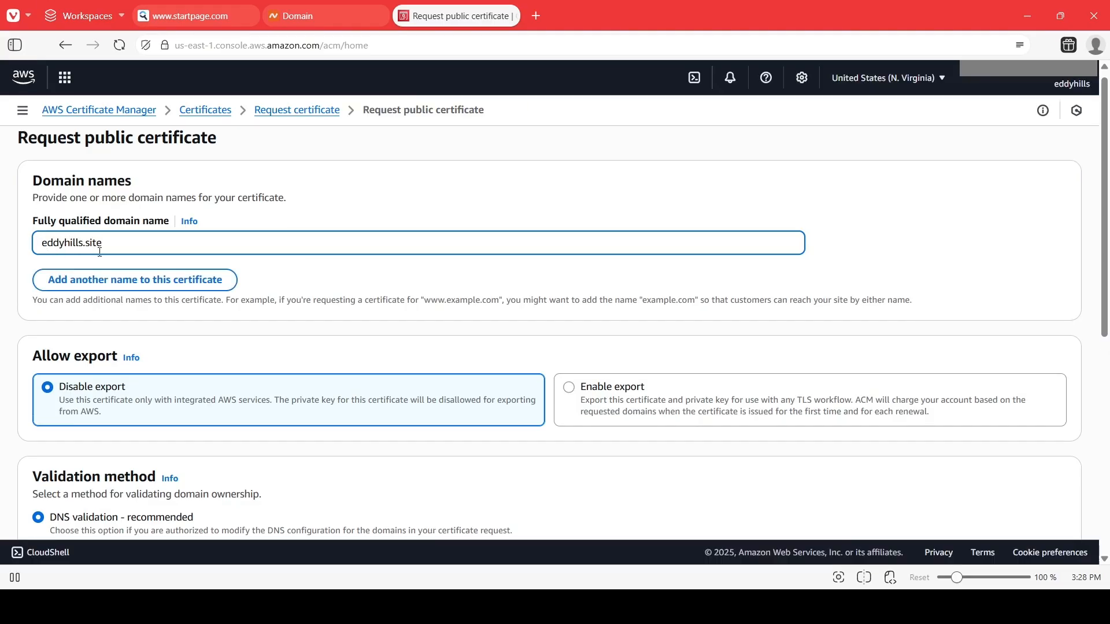
Add *.eddyhills.site as a second domain name and submit the certificate request.
click(113, 283)
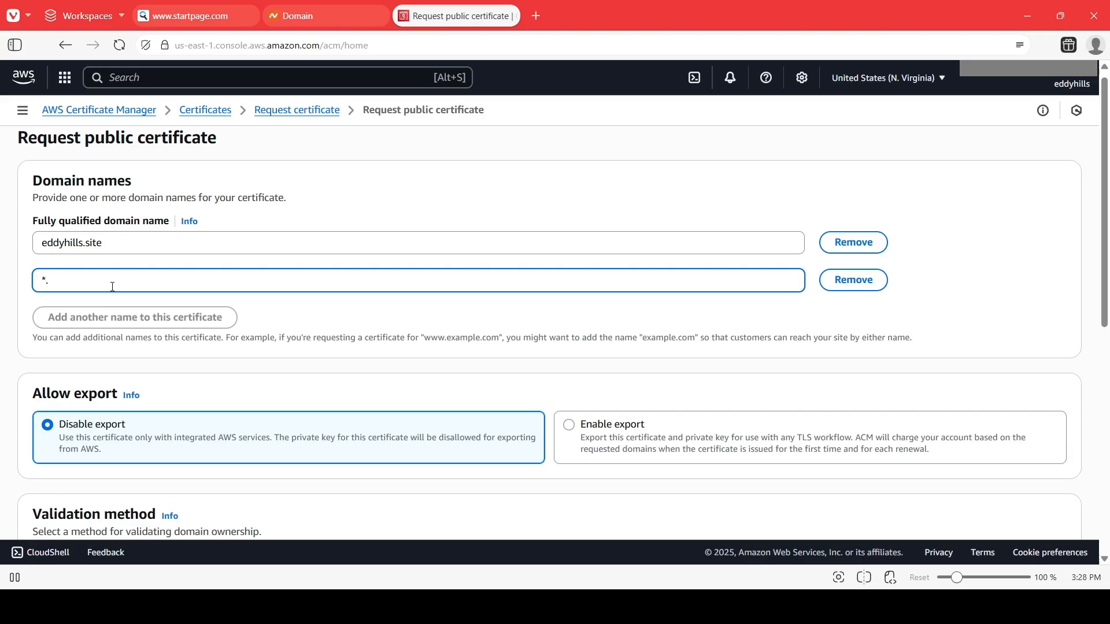
key(ctrl+v)
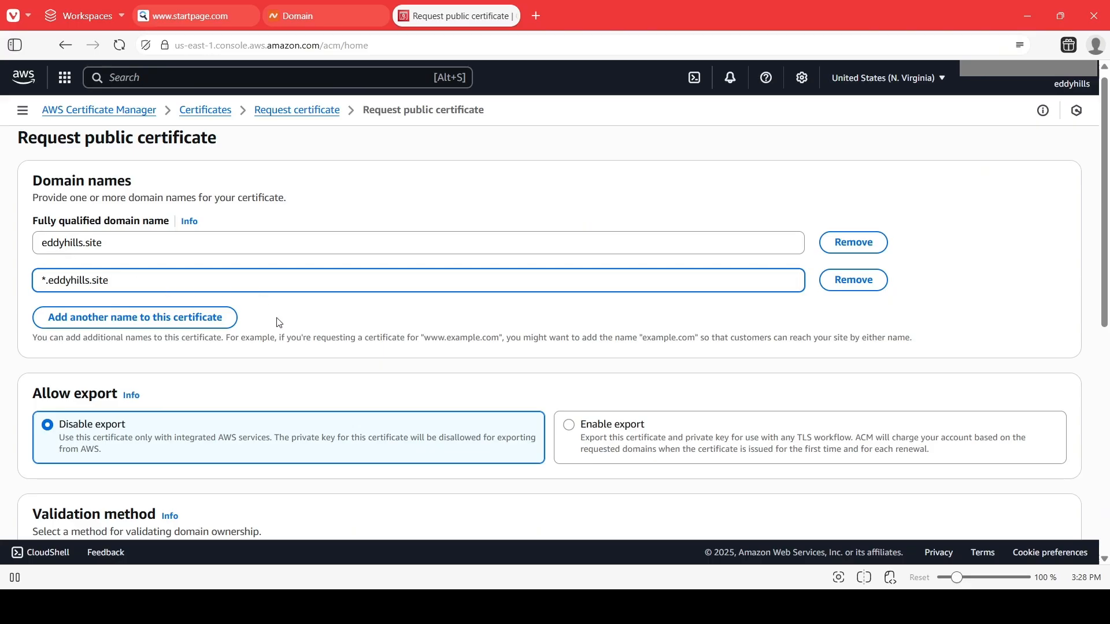
scroll(300, 330, down, 3)
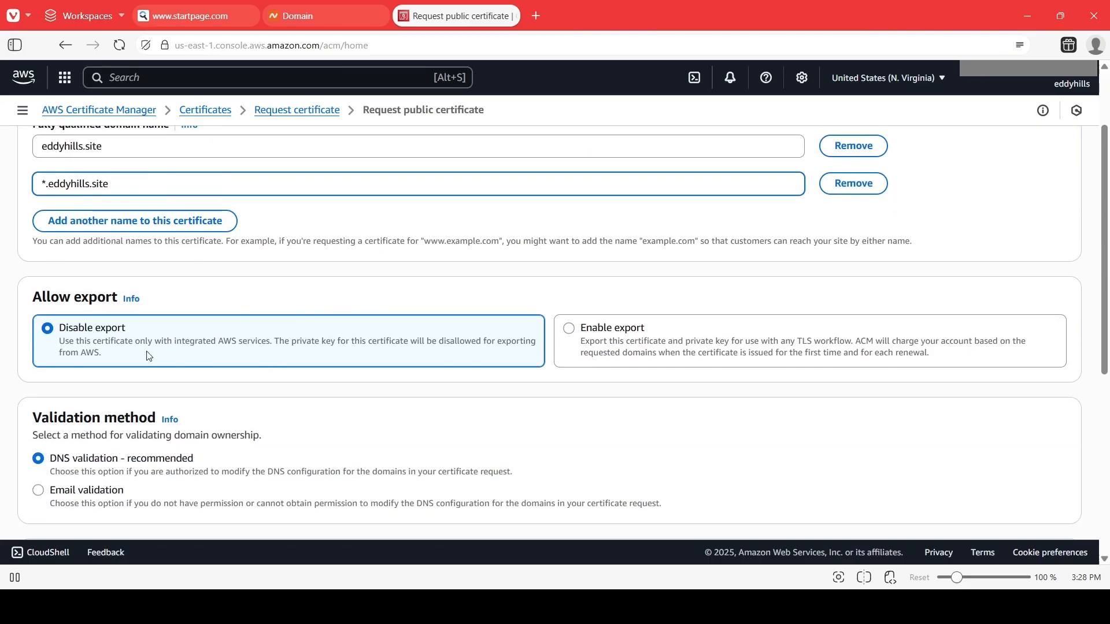
scroll(156, 362, down, 3)
scroll(285, 296, down, 5)
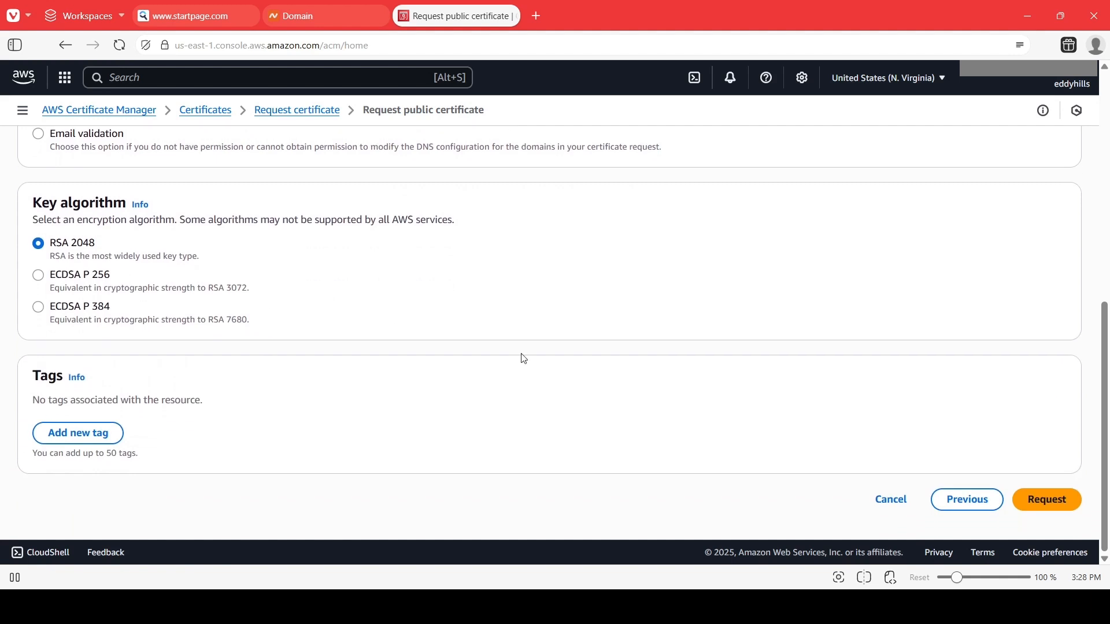
click(1042, 503)
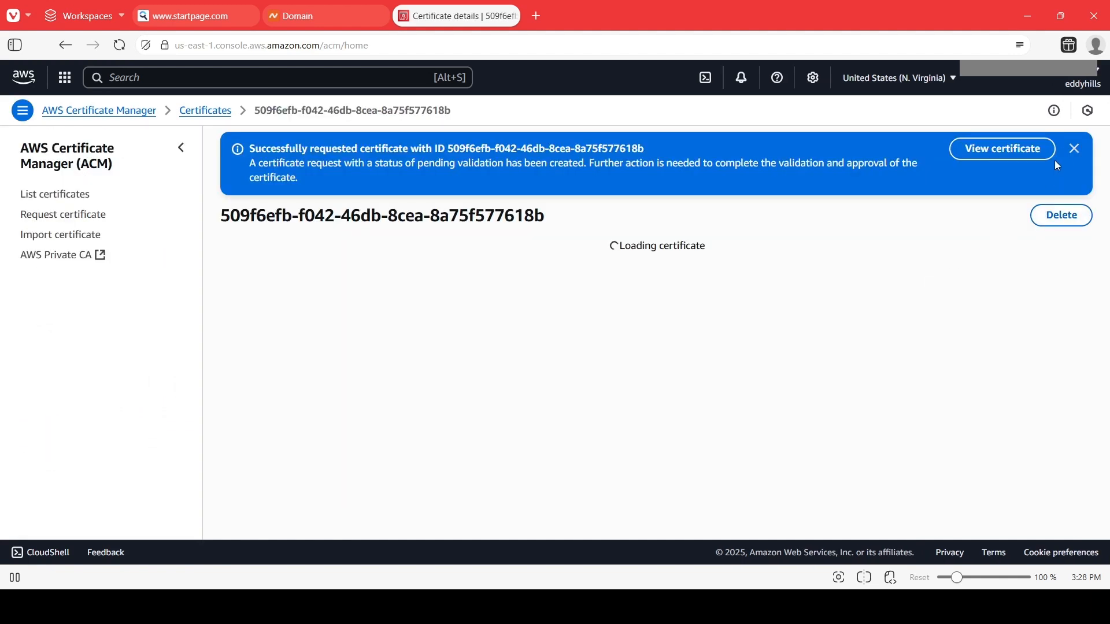
Dismiss the success banner and review the new certificate's details page.
click(1067, 149)
scroll(778, 389, down, 2)
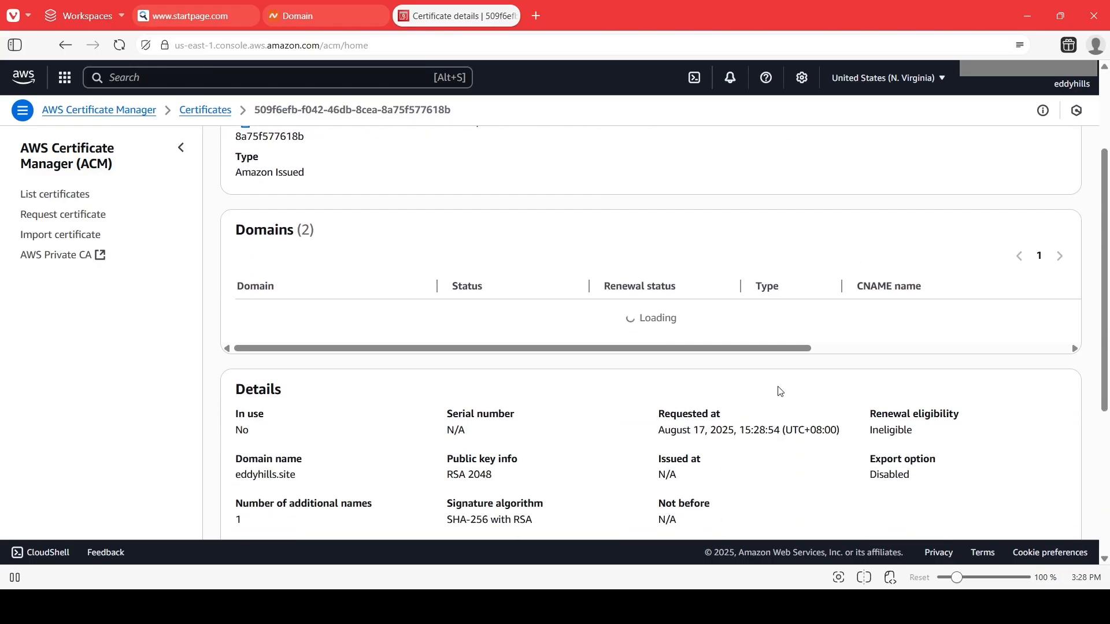
scroll(603, 386, down, 2)
scroll(614, 359, down, 2)
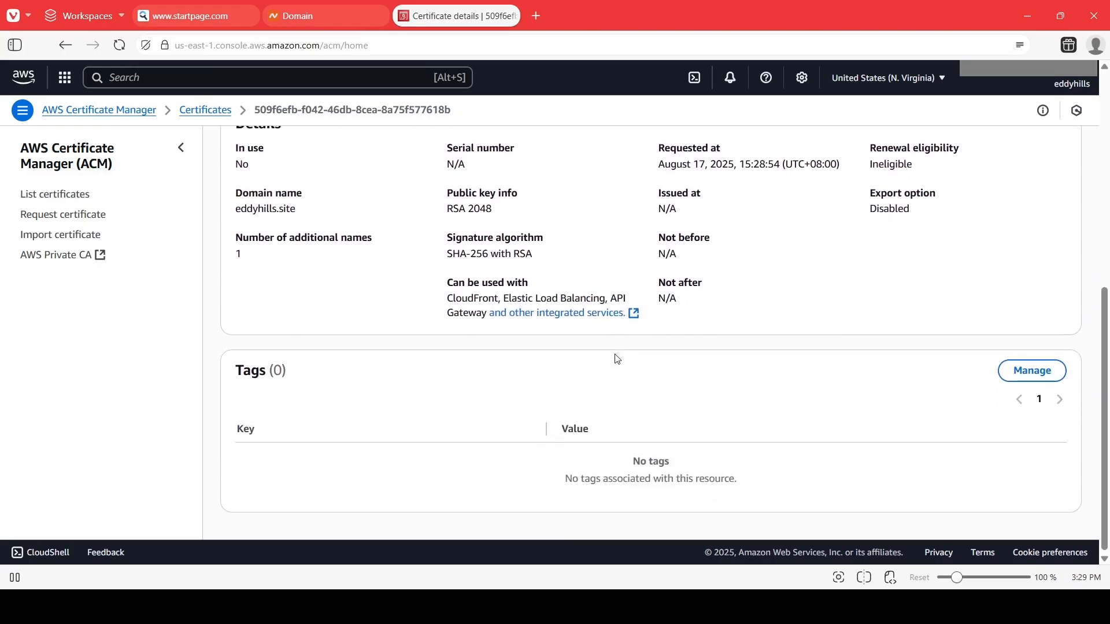
scroll(617, 359, up, 6)
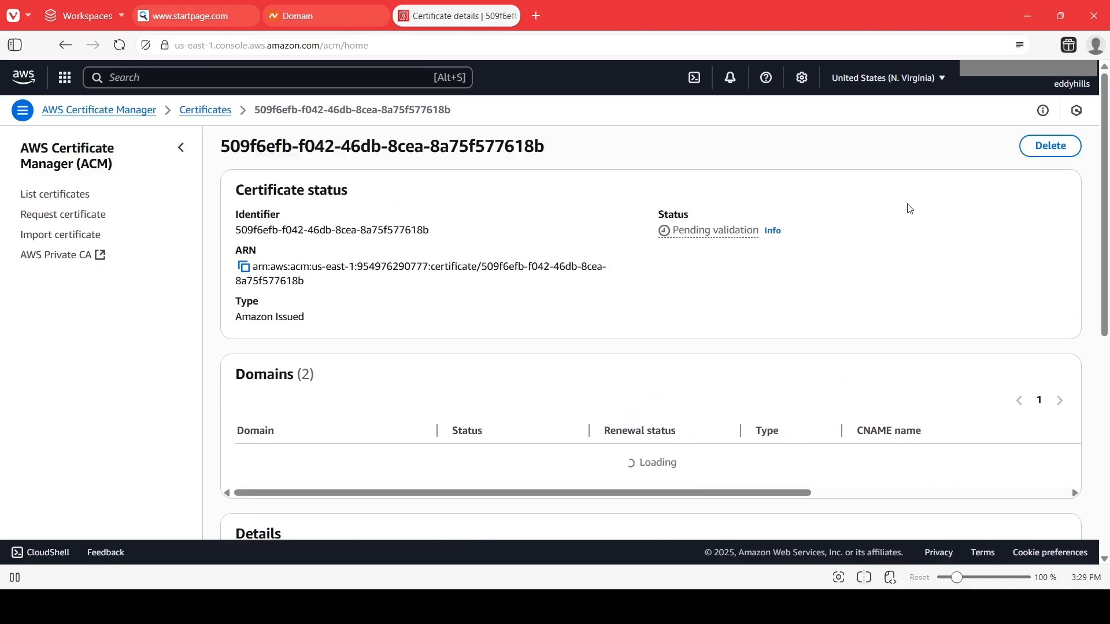
Reopen the certificate from the certificate list and inspect the domains' CNAME names and values.
click(38, 201)
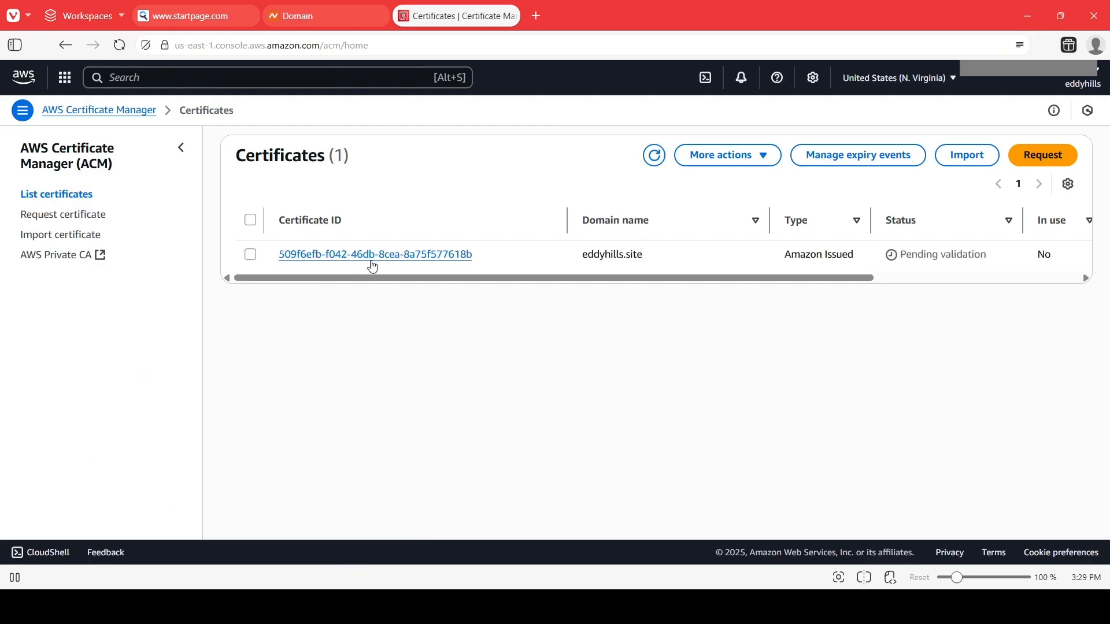
click(370, 256)
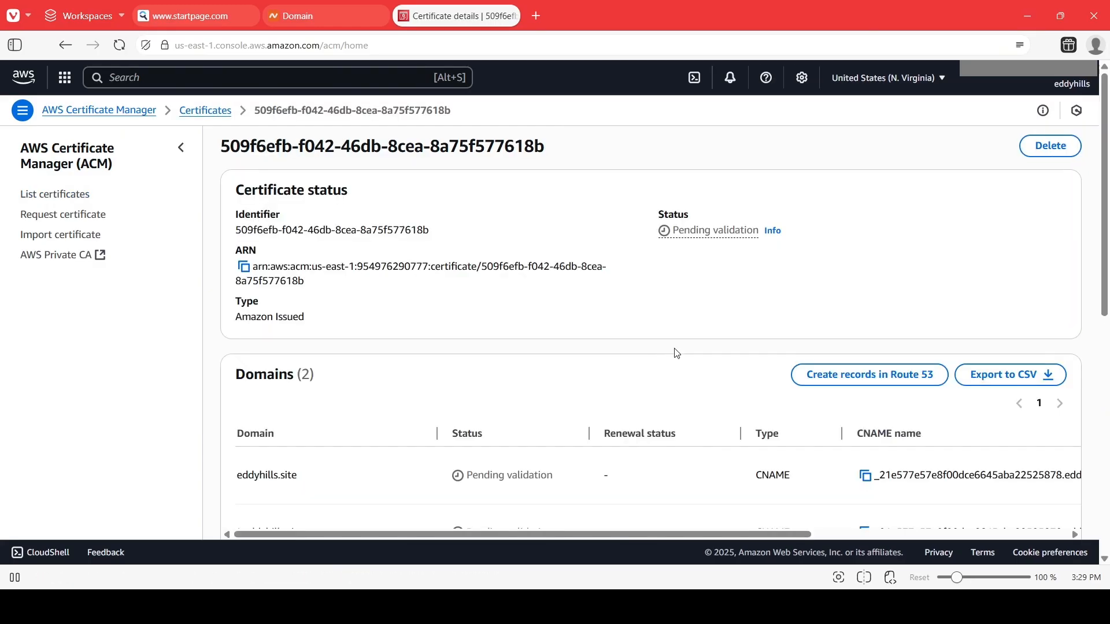
scroll(676, 358, down, 4)
scroll(636, 347, up, 1)
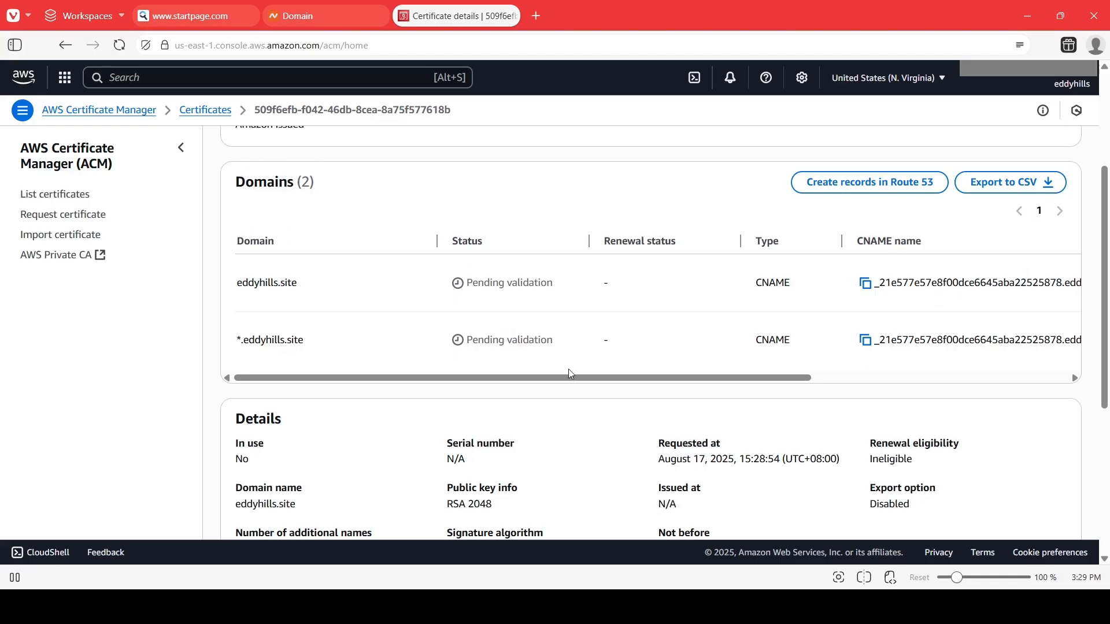
drag(571, 378, 829, 386)
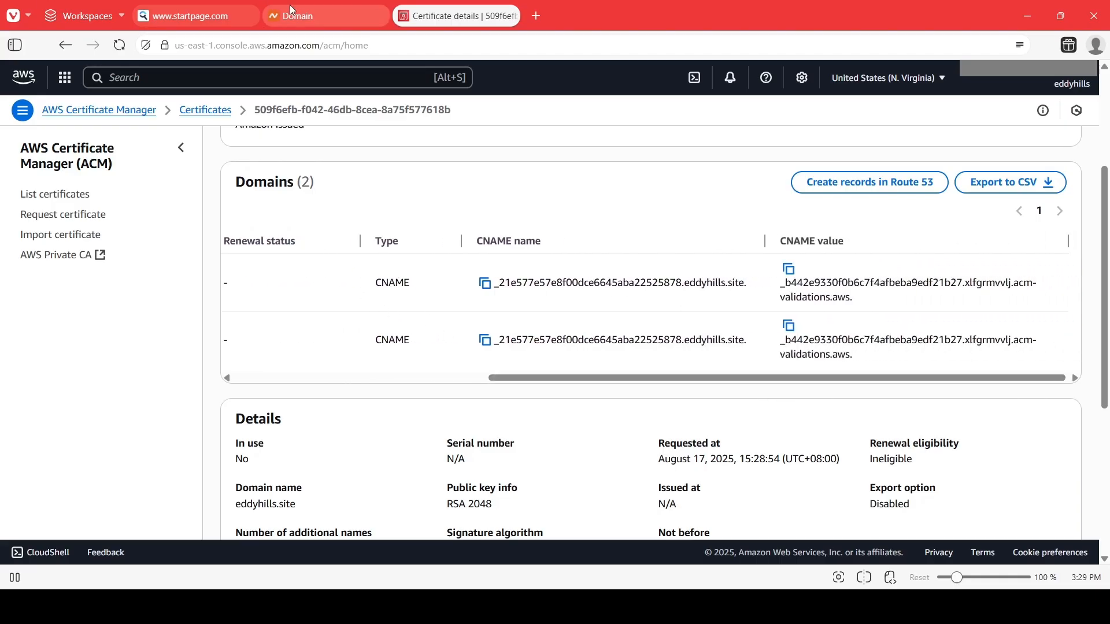
drag(581, 378, 325, 381)
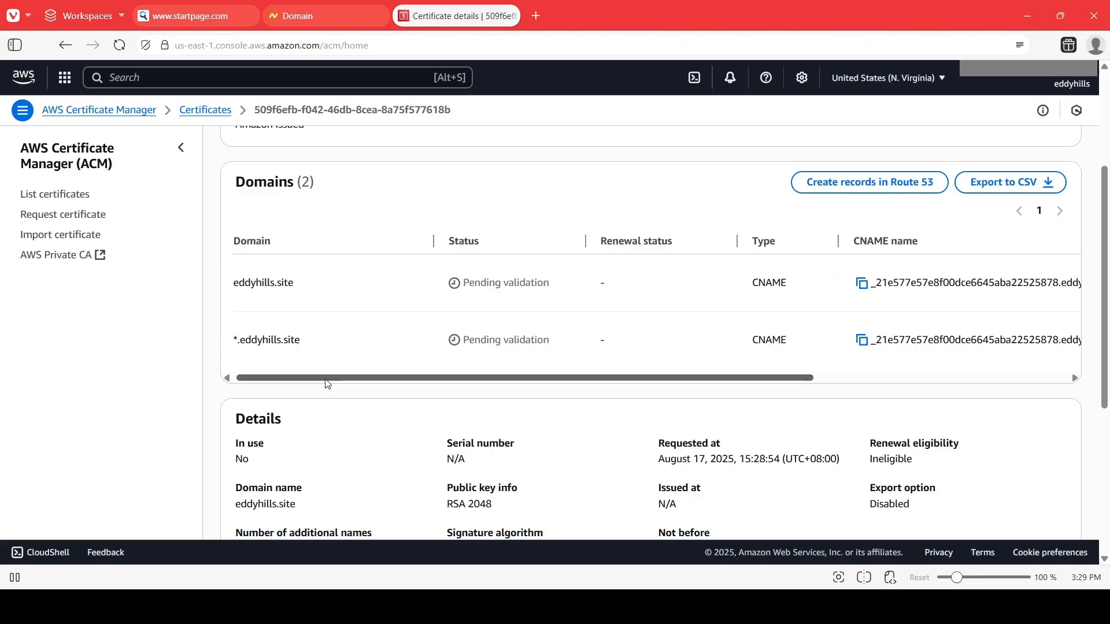
drag(326, 383, 581, 384)
Copy the first domain's CNAME name prefix and switch to the Namecheap domain tab.
drag(519, 309, 680, 281)
click(500, 289)
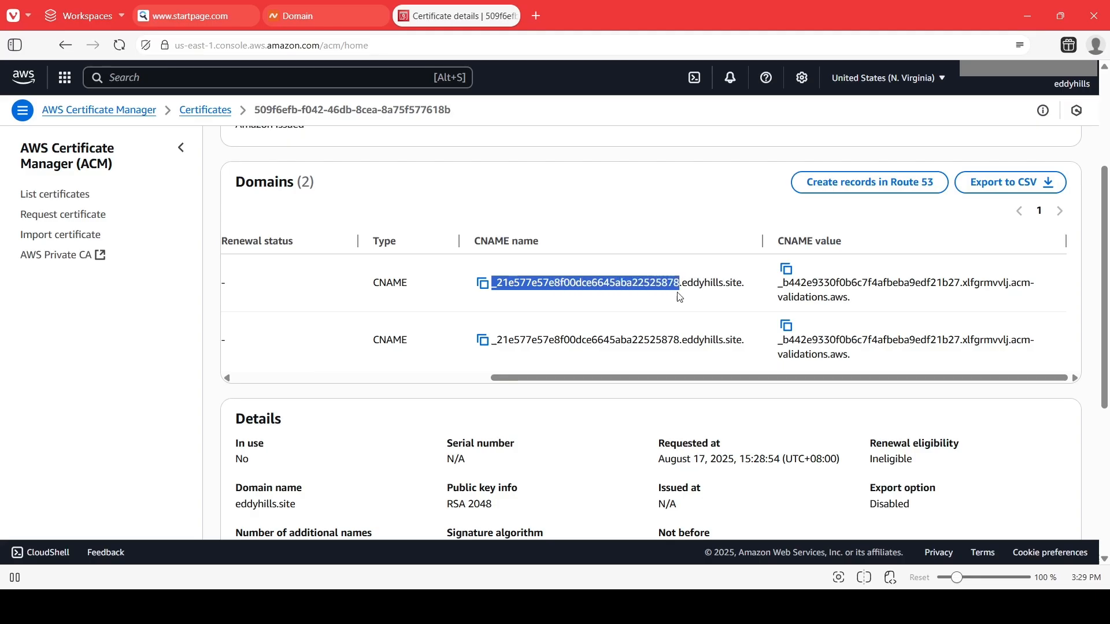
mouse_move(346, 32)
click(323, 15)
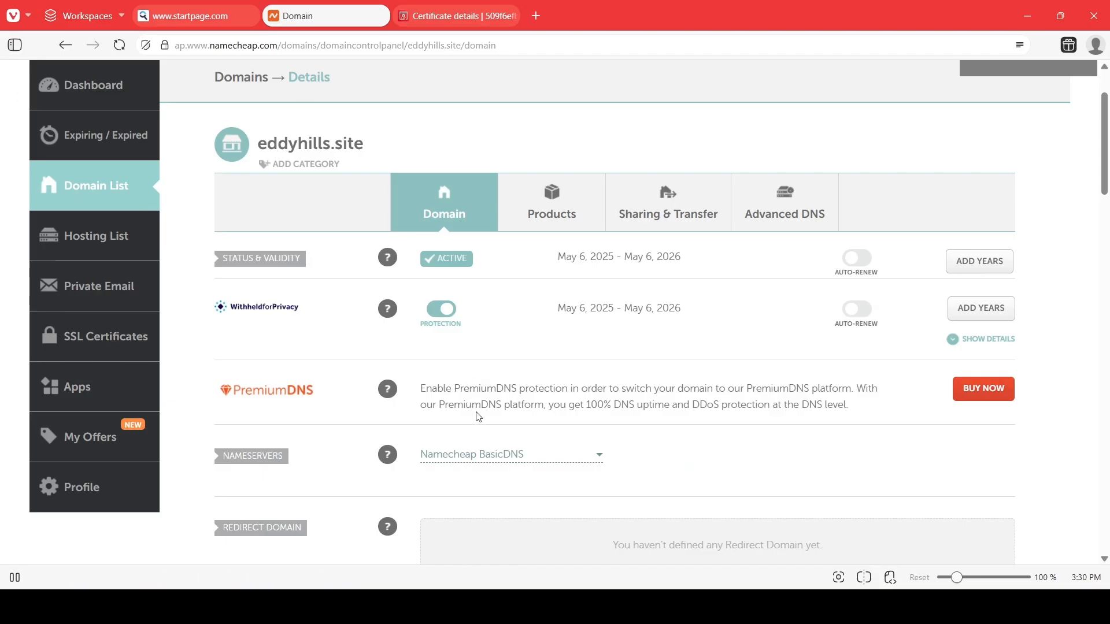
Open the Advanced DNS settings for eddyhills.site.
scroll(519, 405, down, 1)
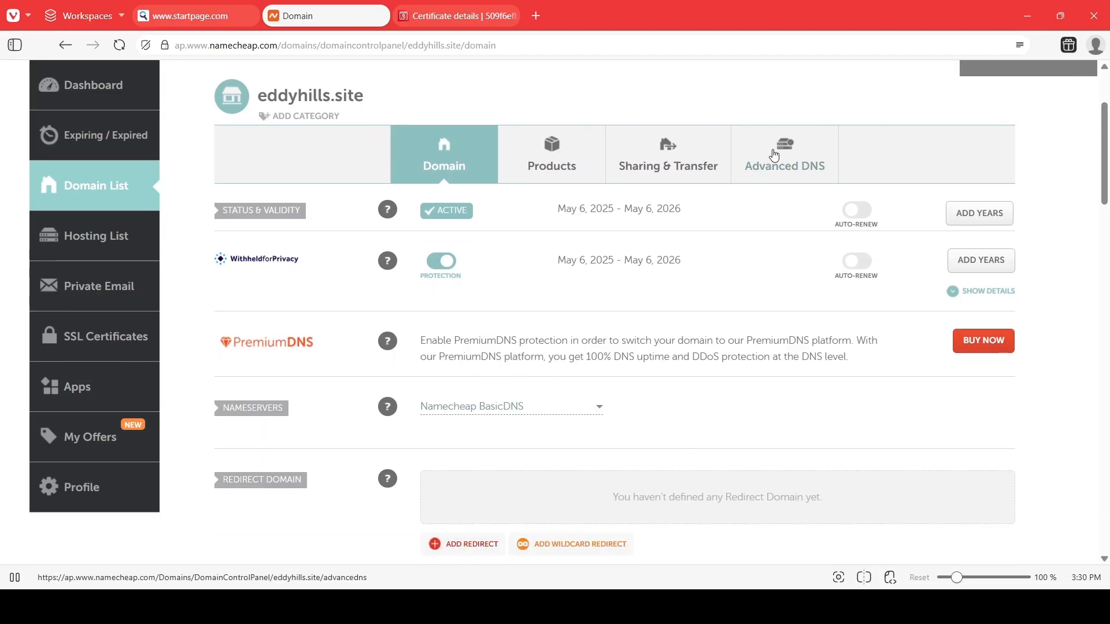
click(774, 155)
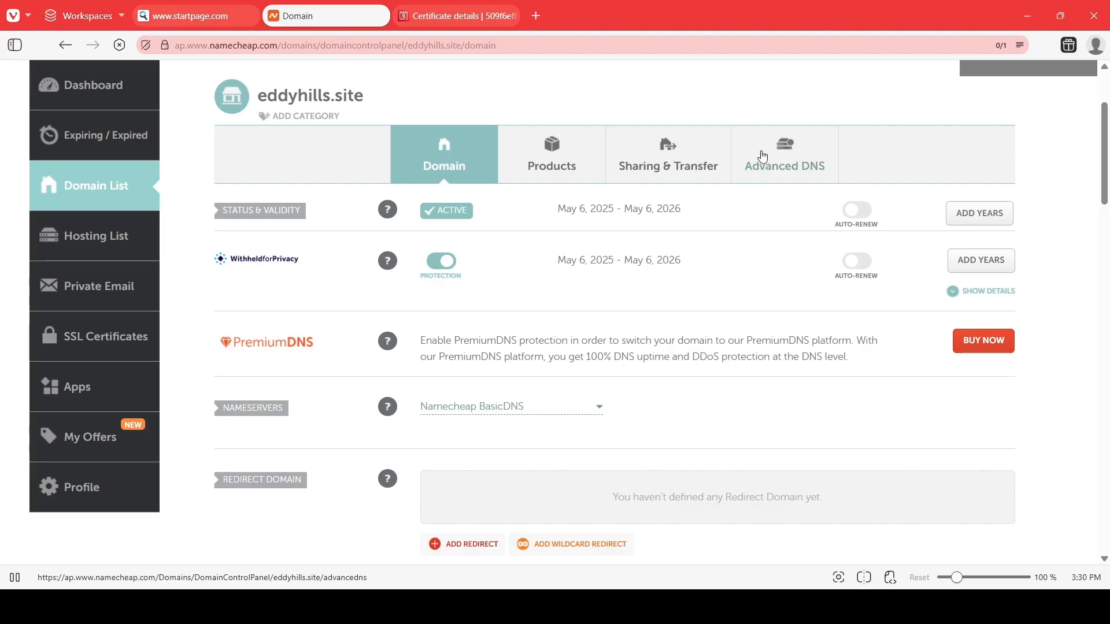
click(783, 177)
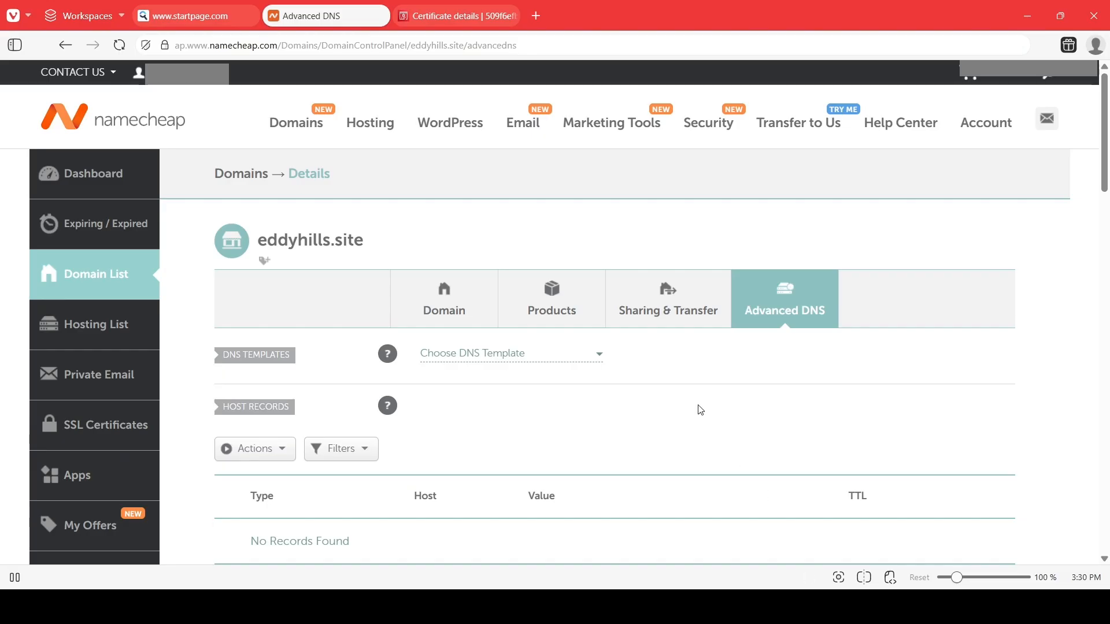
scroll(697, 371, down, 4)
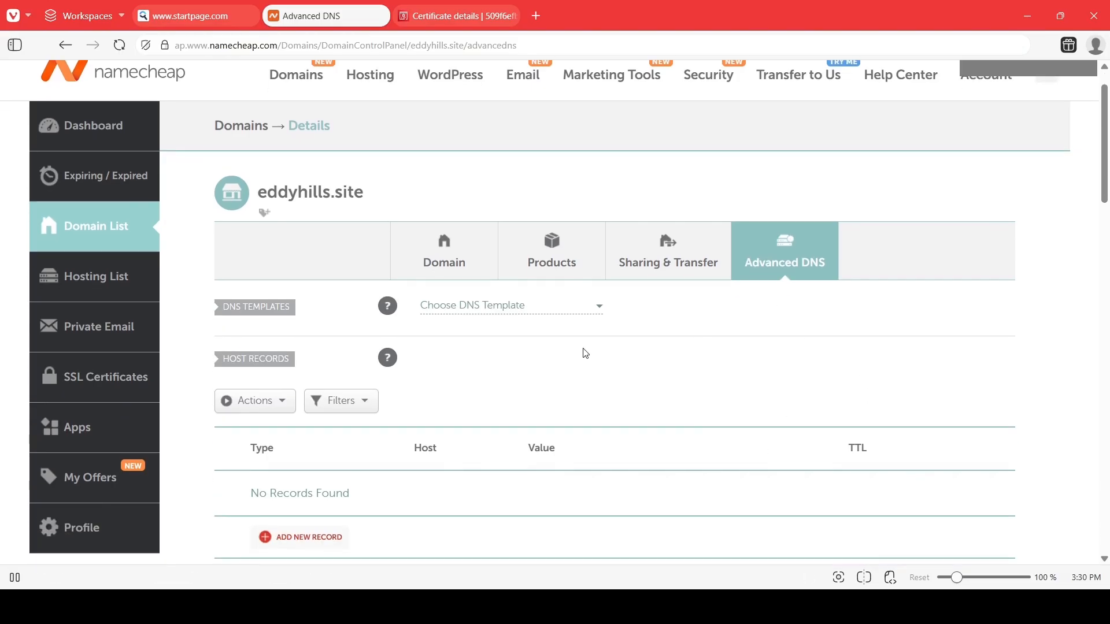
Add a new CNAME record in the host records and paste the copied CNAME name prefix as its host.
click(292, 376)
click(284, 341)
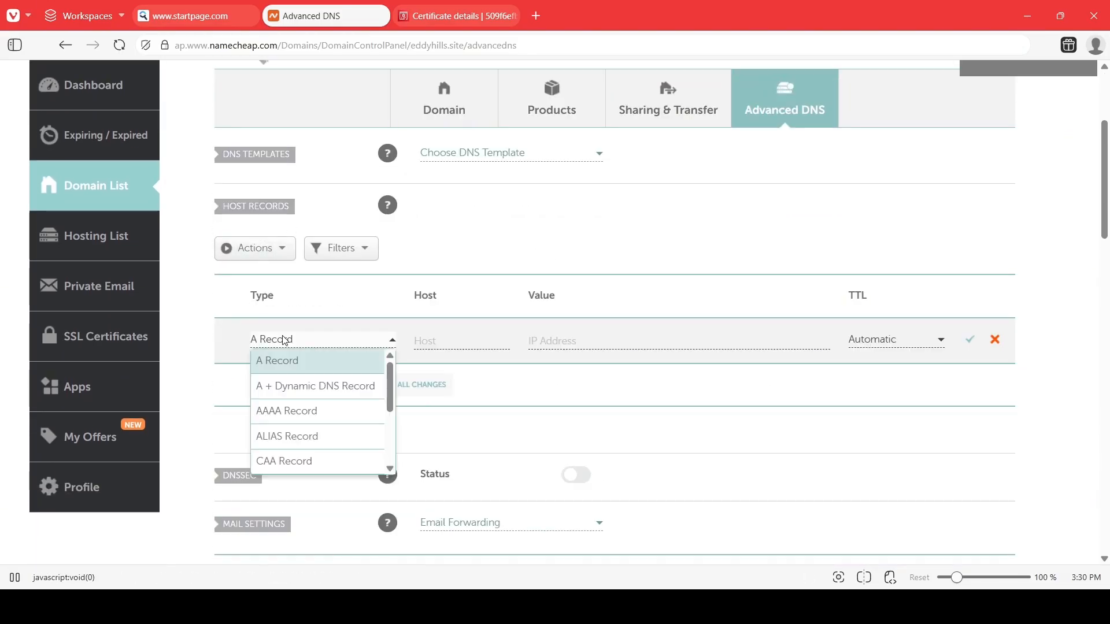
scroll(318, 430, down, 2)
click(316, 438)
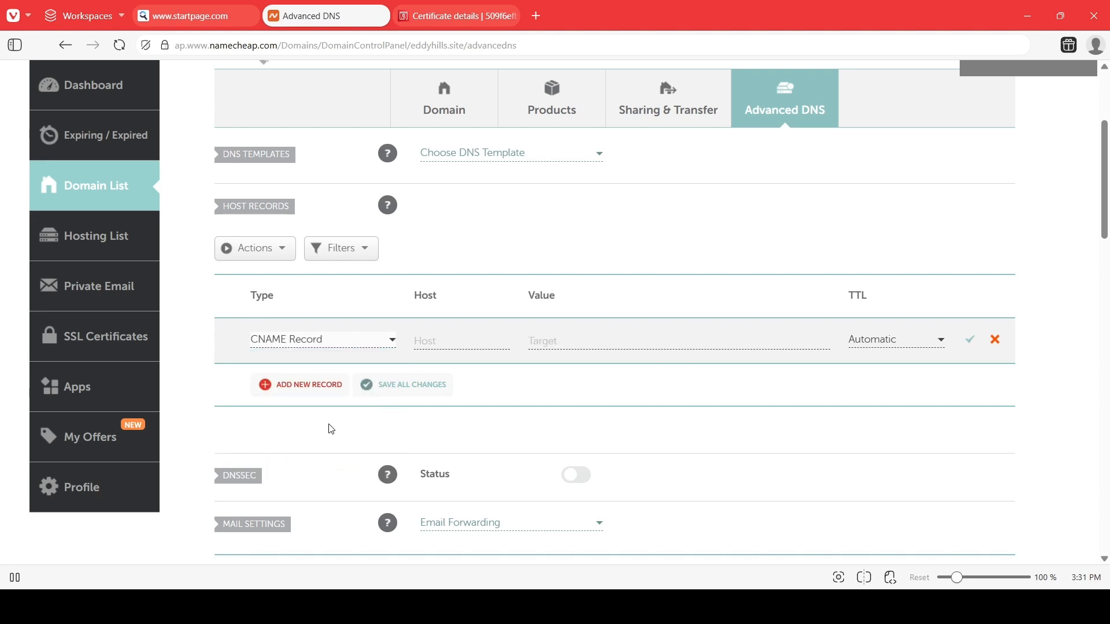
click(431, 345)
text(ce6645aba22525878)
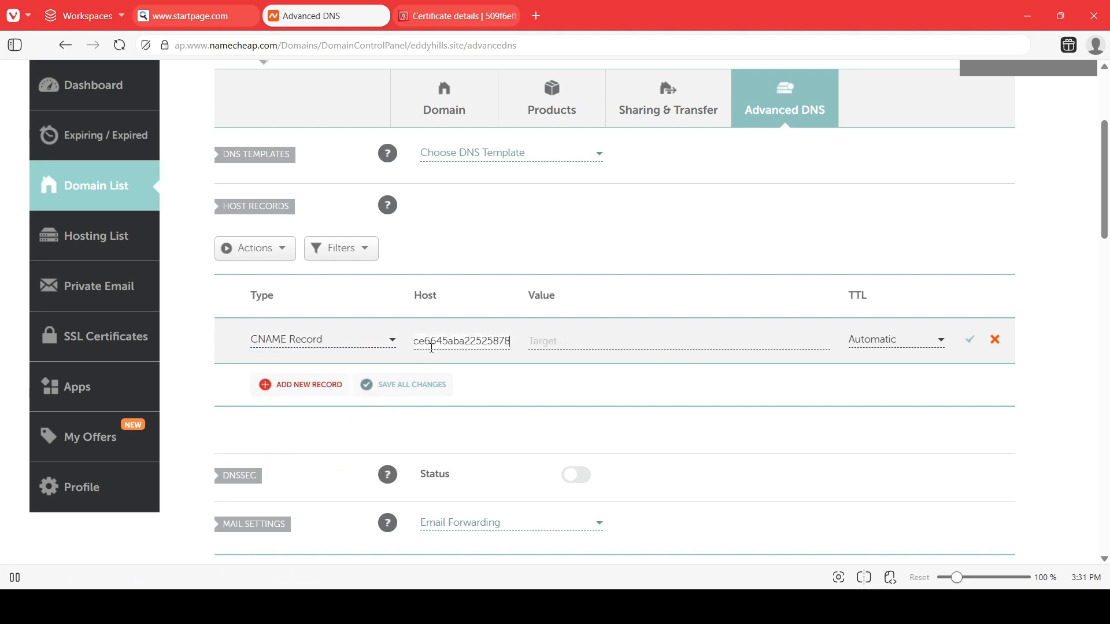
Copy the first domain's CNAME value from the certificate and paste it as the record's value.
click(535, 347)
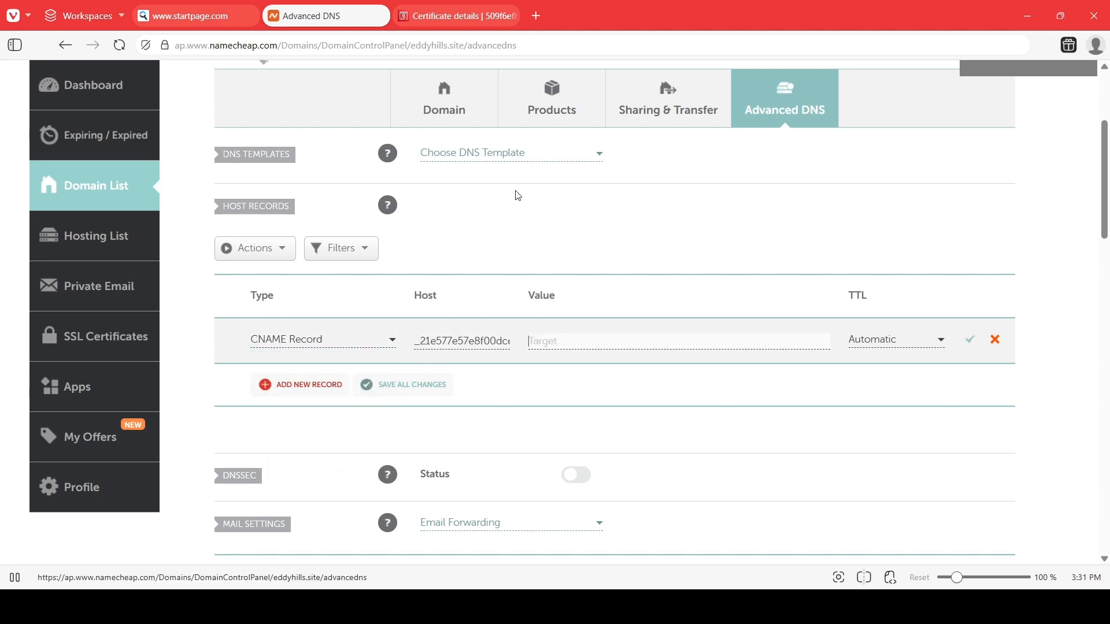
click(457, 16)
drag(798, 242, 842, 244)
click(815, 278)
click(786, 271)
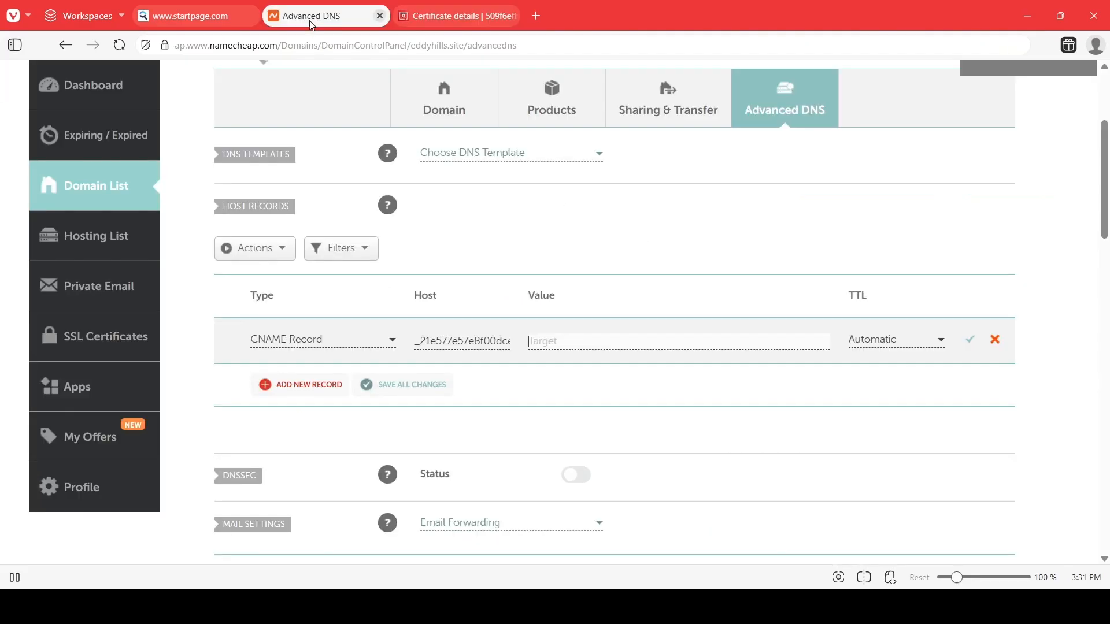
click(312, 26)
key(ctrl+v)
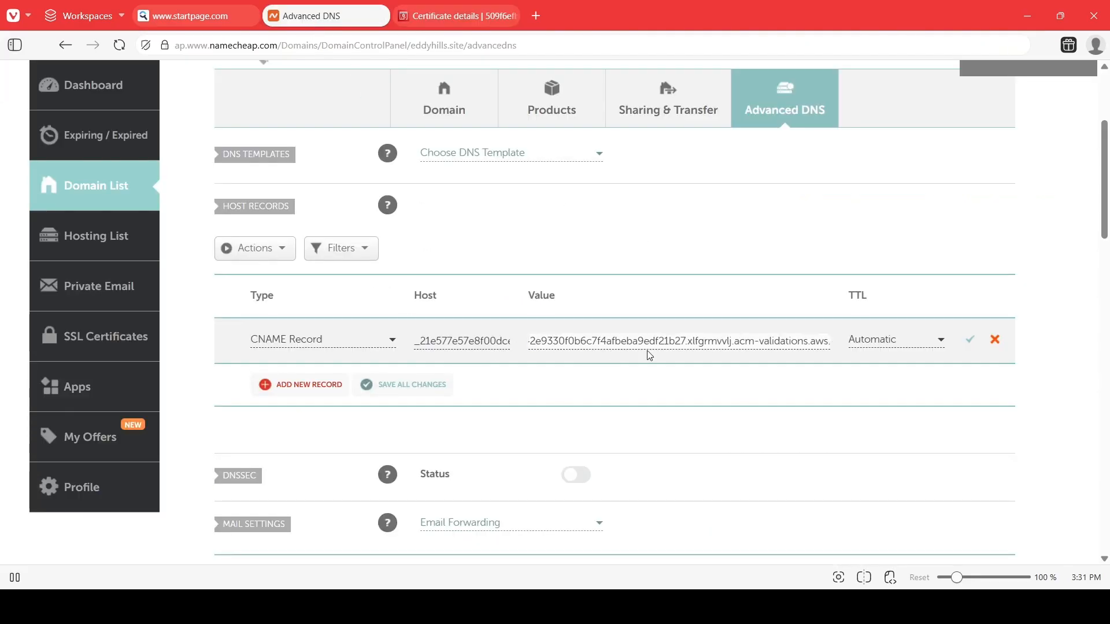
Set the record's TTL to 1 min and save the CNAME record.
click(870, 347)
click(887, 461)
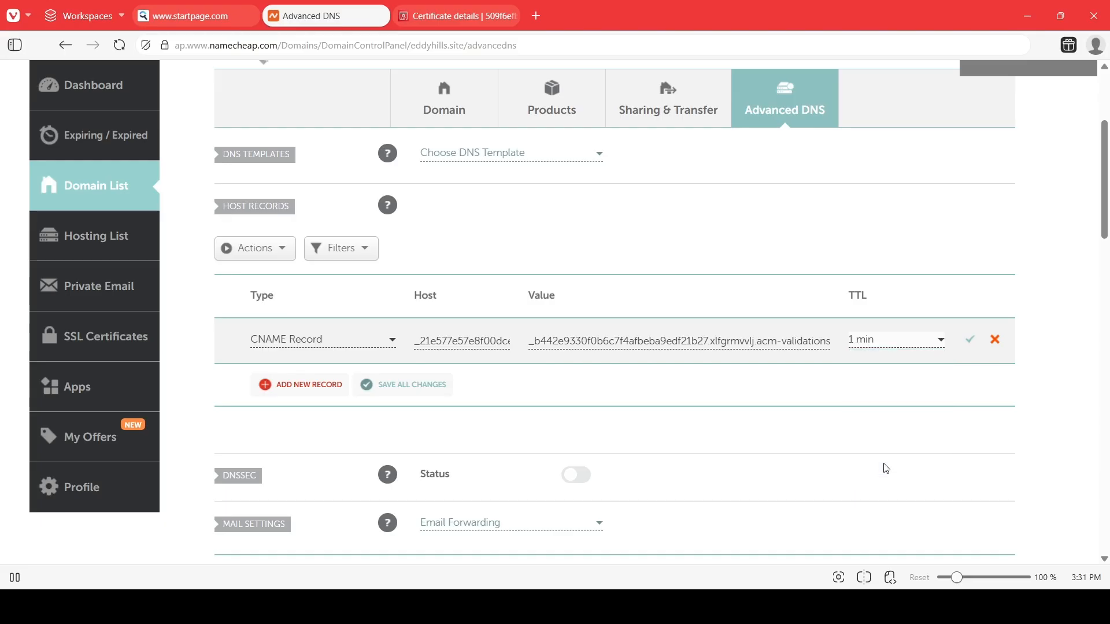
click(969, 342)
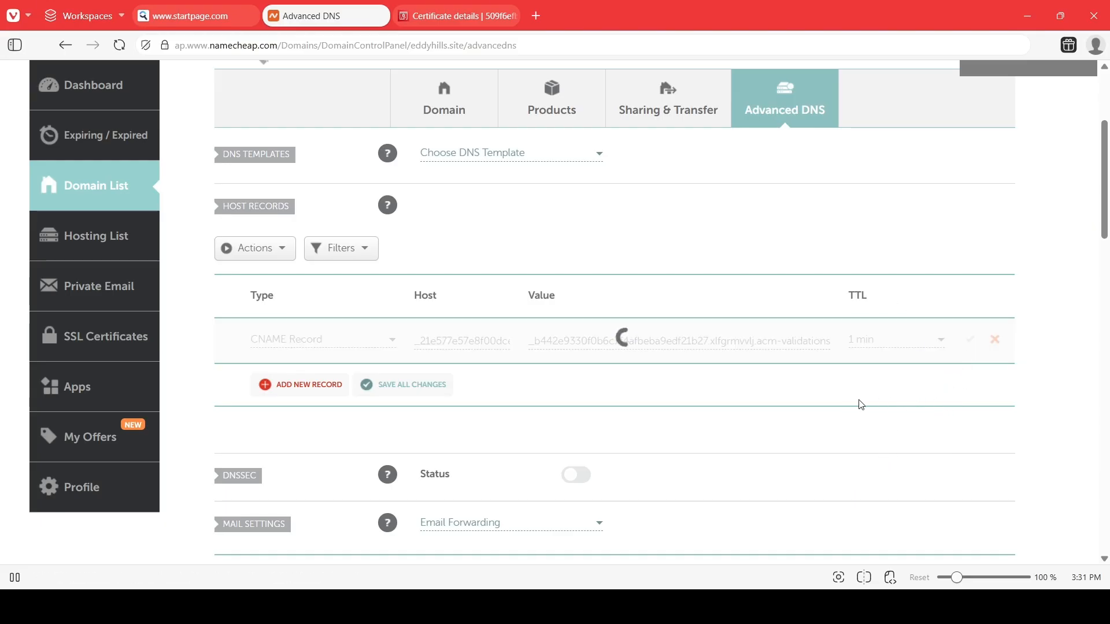
scroll(570, 335, up, 1)
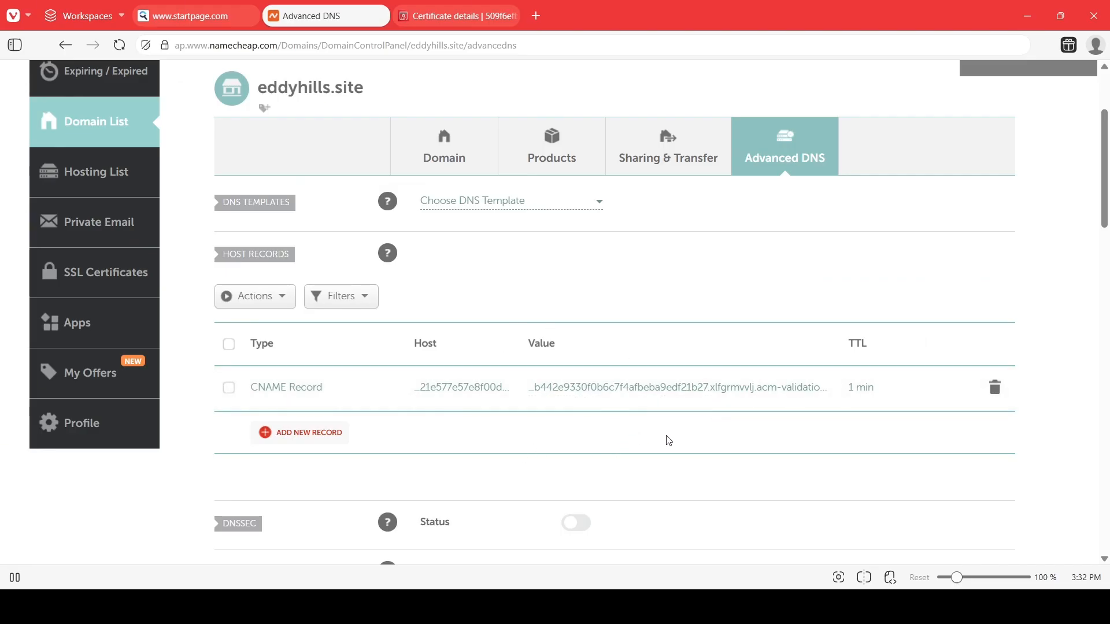
Return to the certificate details, refresh, and check the validation status of both domains.
click(434, 25)
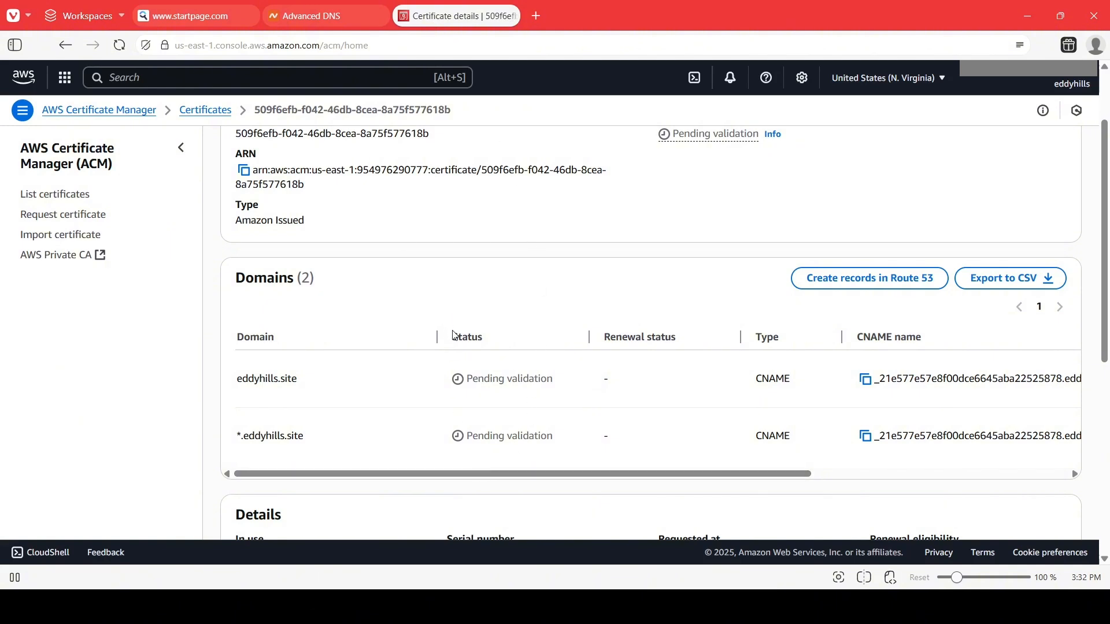
drag(474, 376, 522, 381)
click(516, 429)
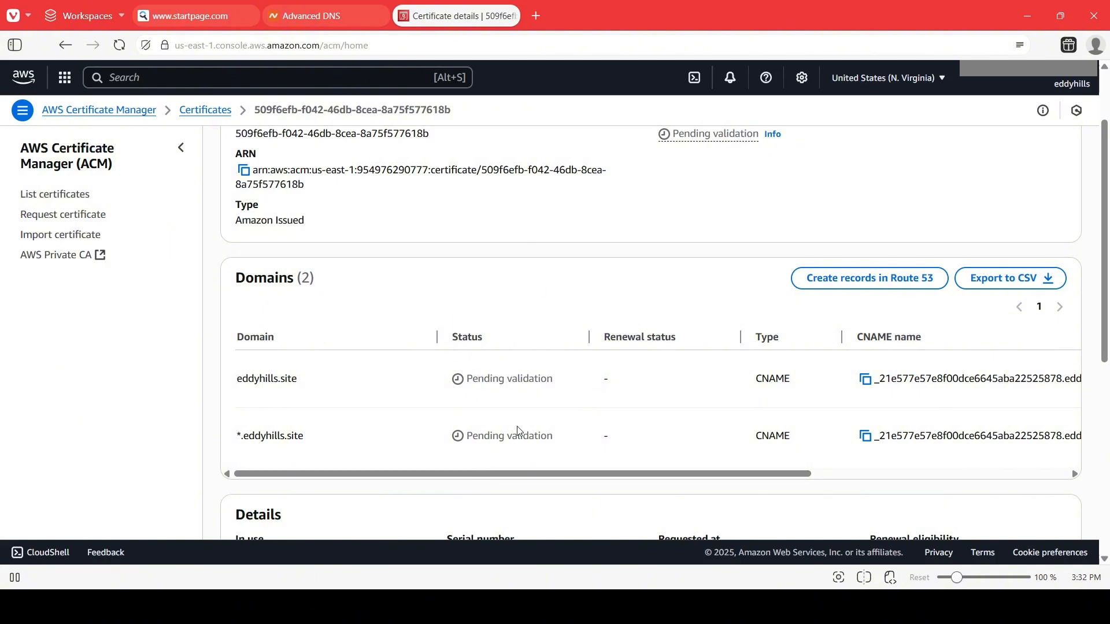
click(119, 46)
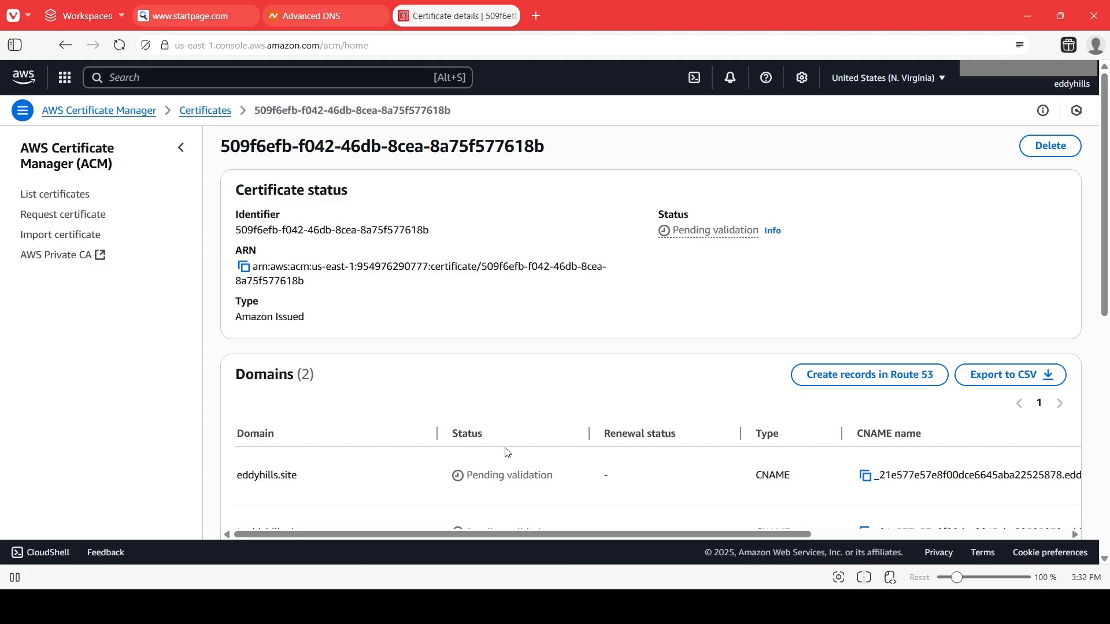
scroll(500, 462, down, 3)
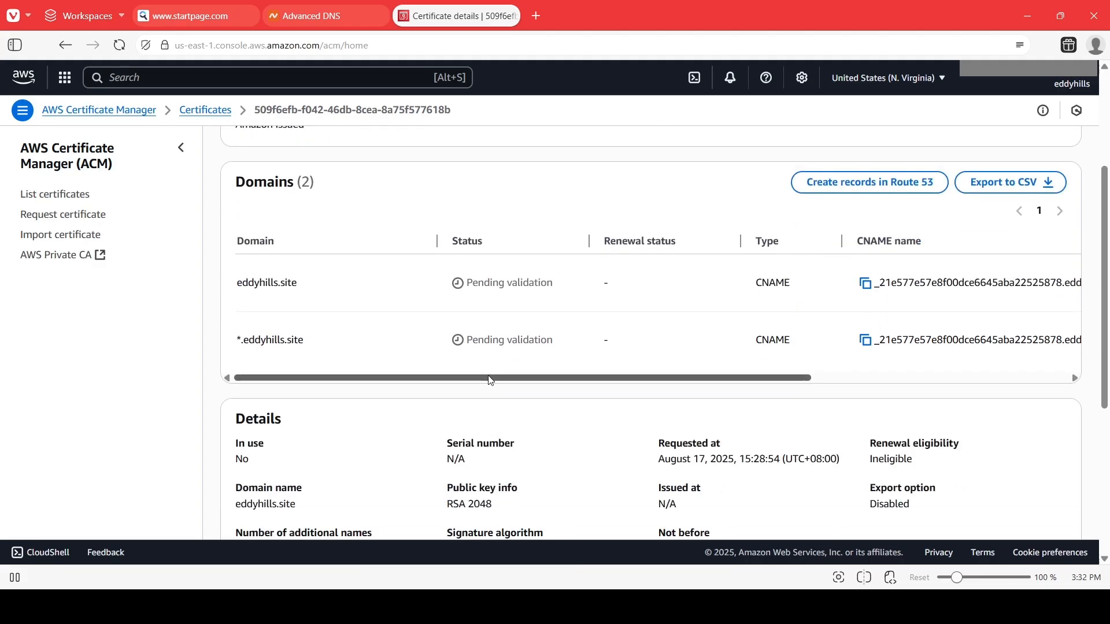
scroll(497, 383, up, 1)
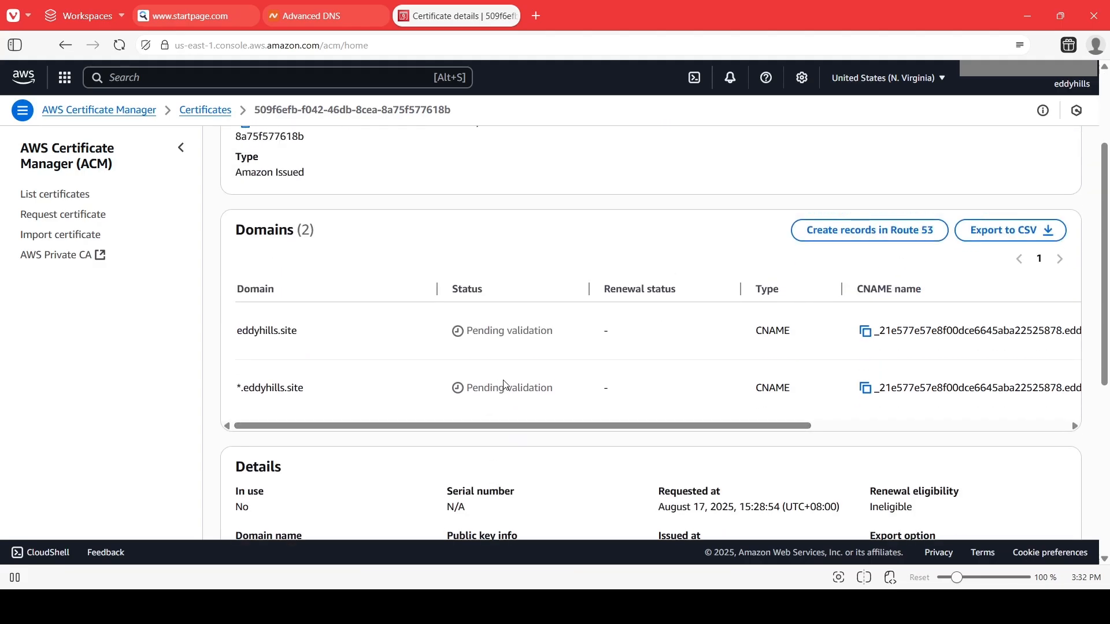
drag(479, 332, 541, 333)
click(522, 340)
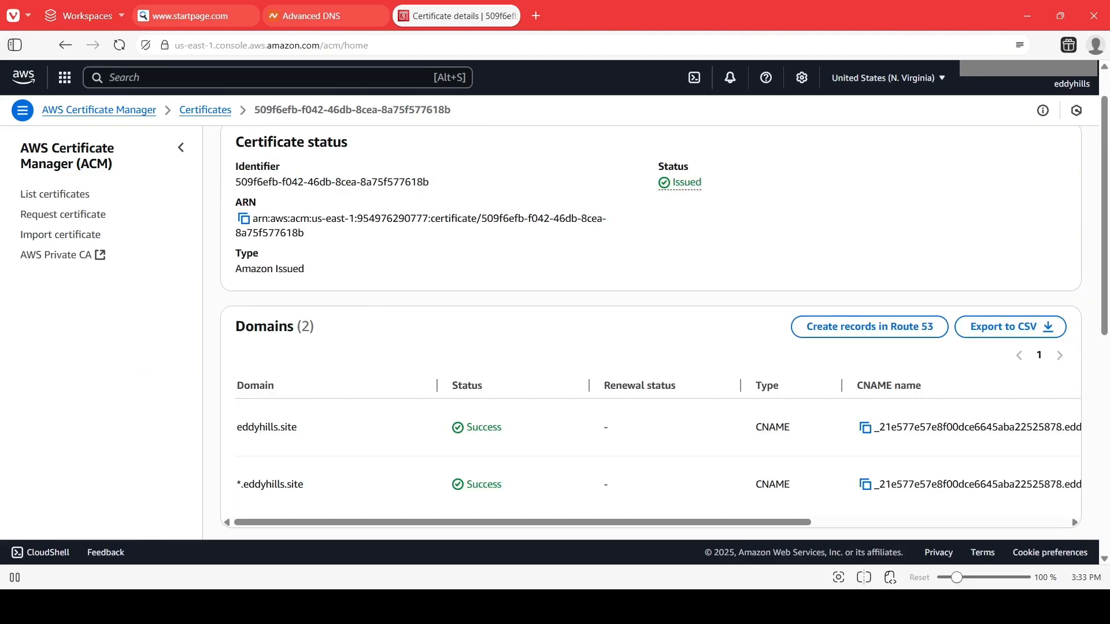
scroll(595, 390, down, 2)
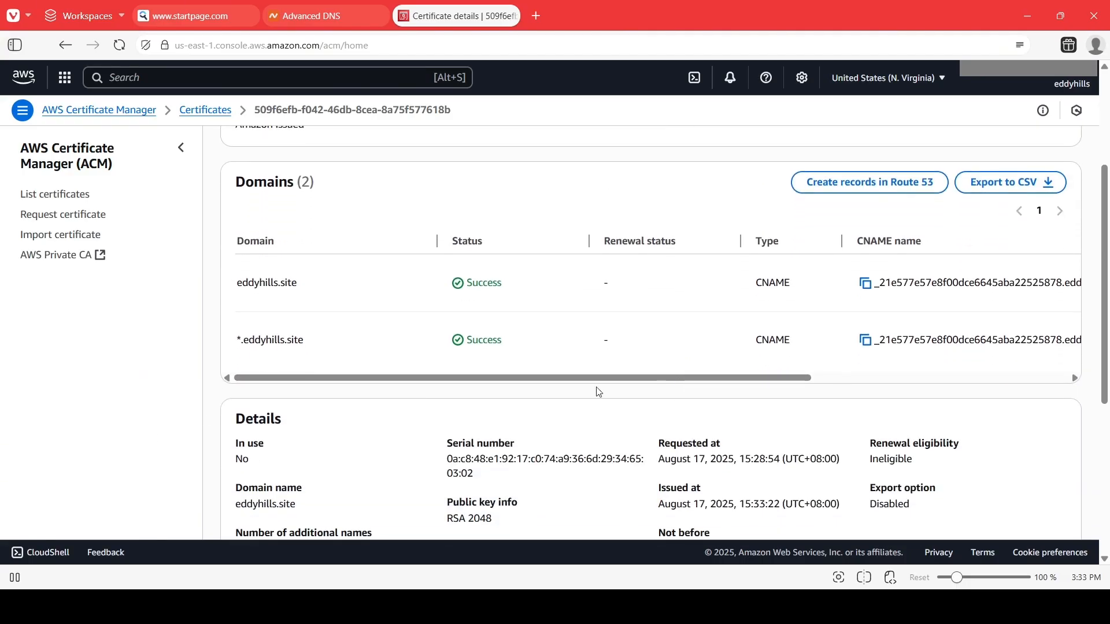
scroll(510, 304, up, 3)
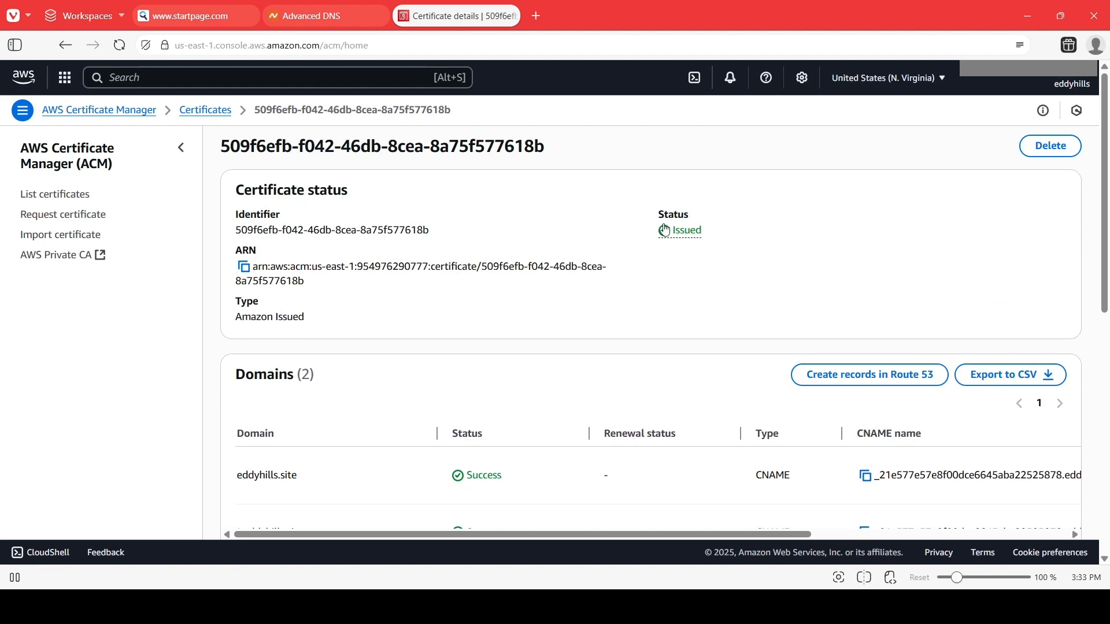
scroll(522, 434, down, 2)
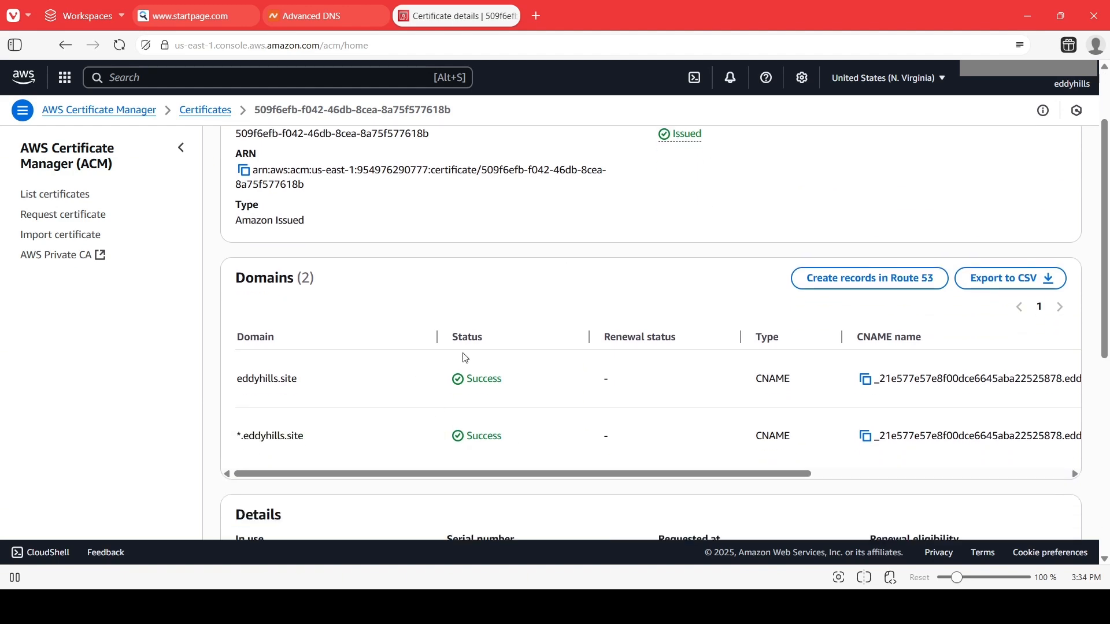
scroll(666, 339, up, 2)
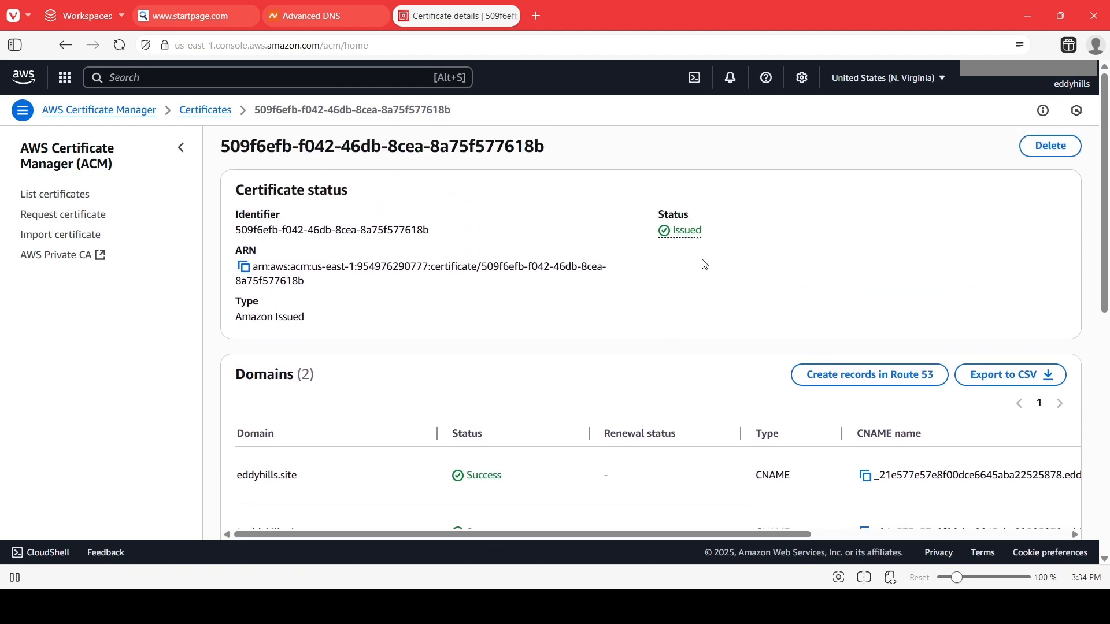
Switch to the Word guide and move the checkmark next to the Step 1 – Request an SSL Certificate heading.
key(alt+Tab)
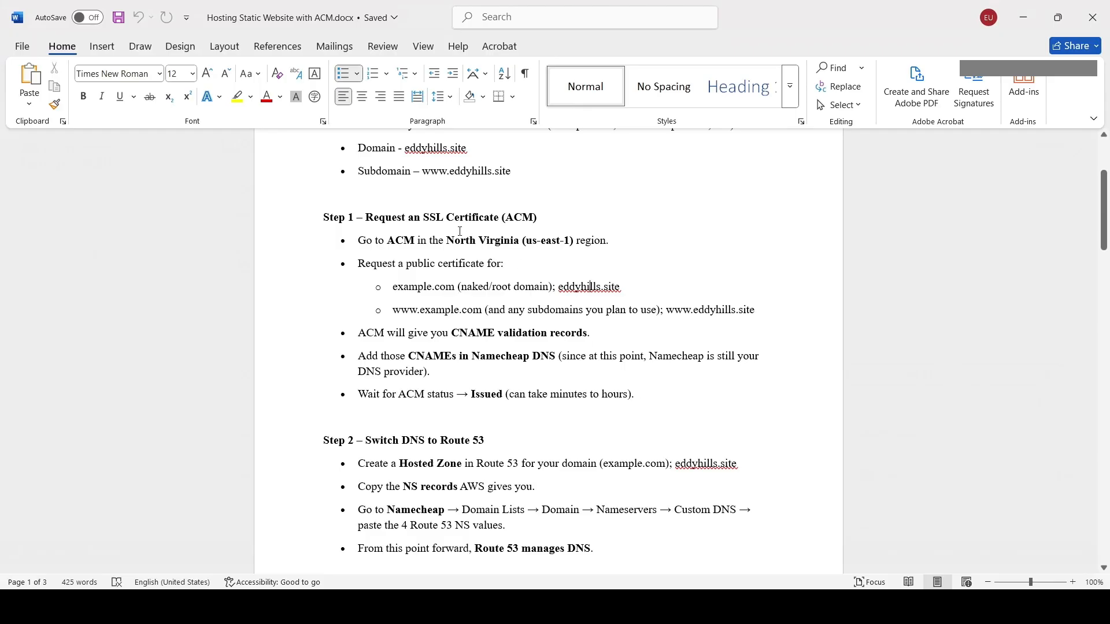
scroll(460, 231, up, 3)
click(399, 147)
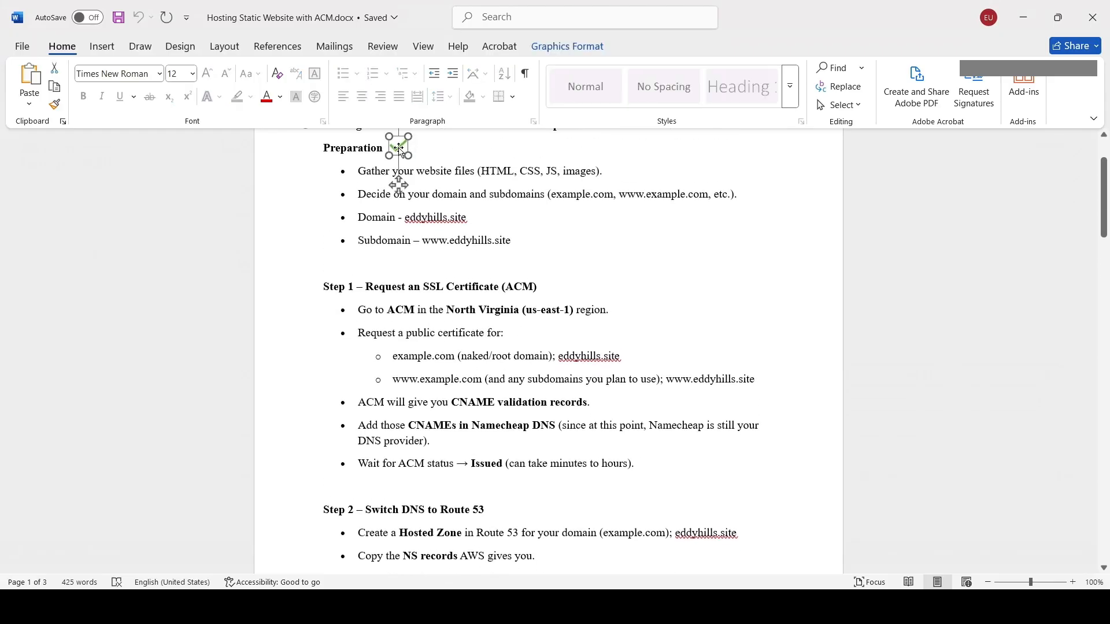
drag(399, 149, 575, 290)
Review the Step 1 and Step 2 instructions in the guide, highlighting the key phrases.
scroll(497, 347, down, 4)
click(496, 369)
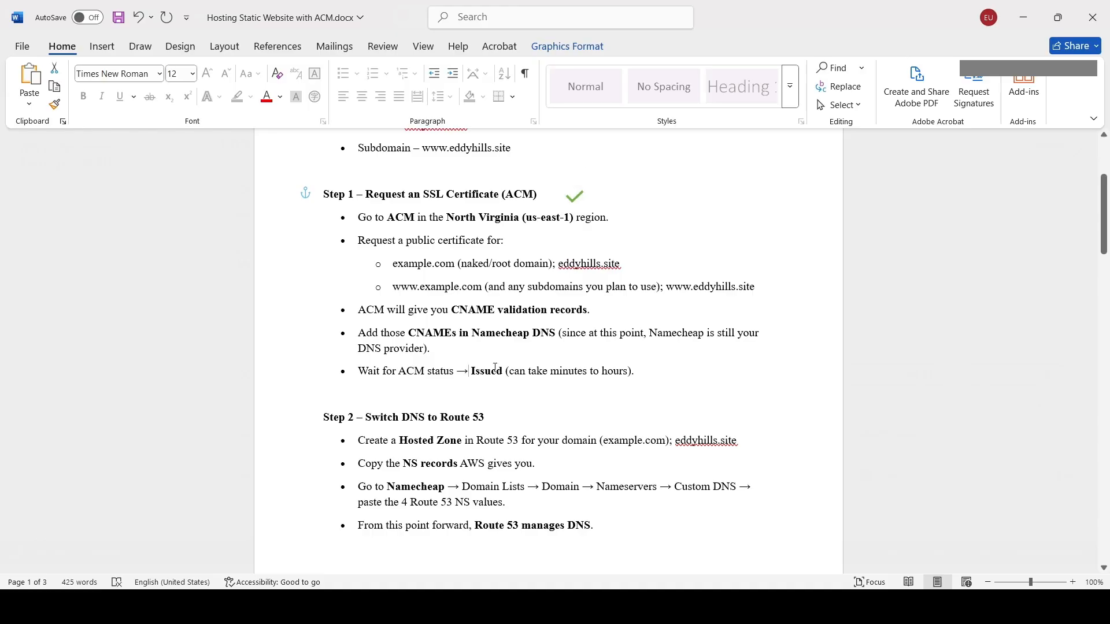
drag(457, 371, 504, 373)
scroll(503, 370, down, 4)
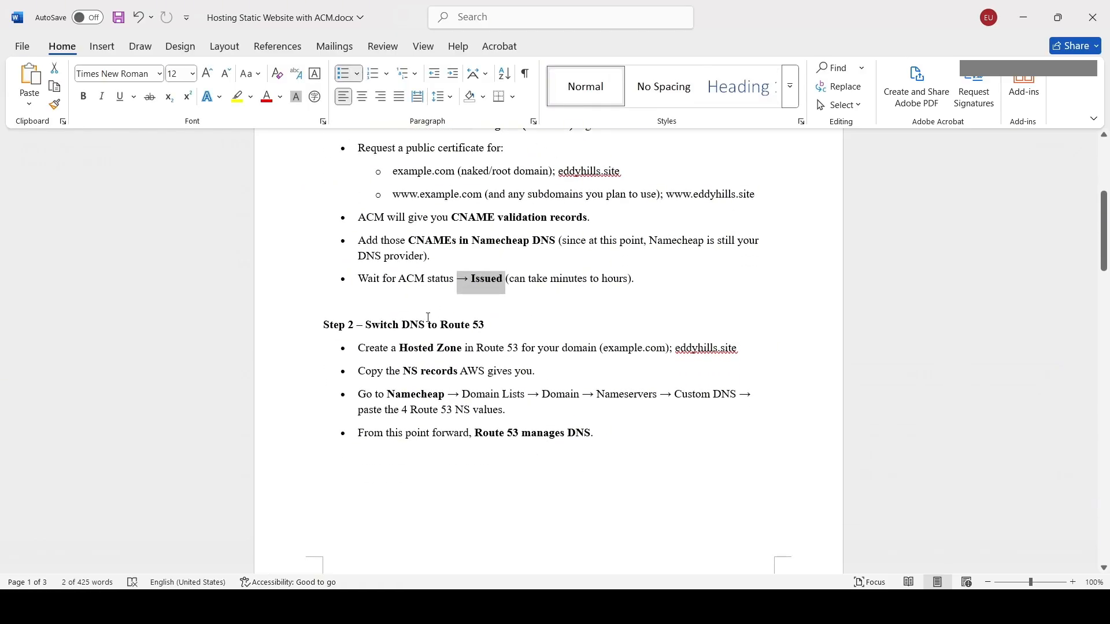
drag(401, 326, 487, 324)
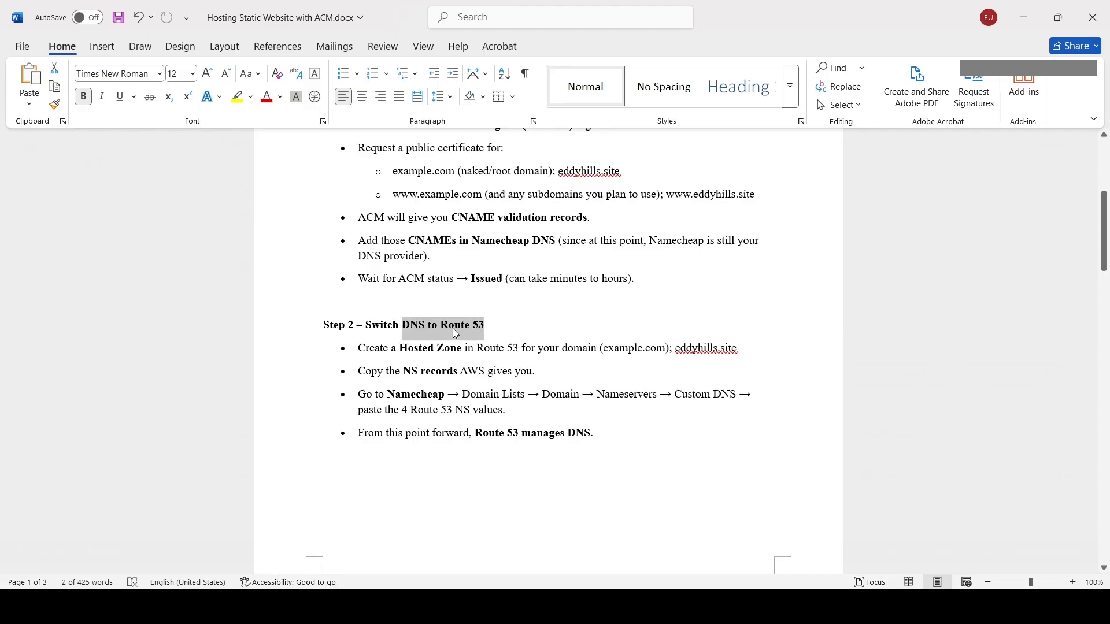
scroll(456, 333, up, 4)
click(464, 194)
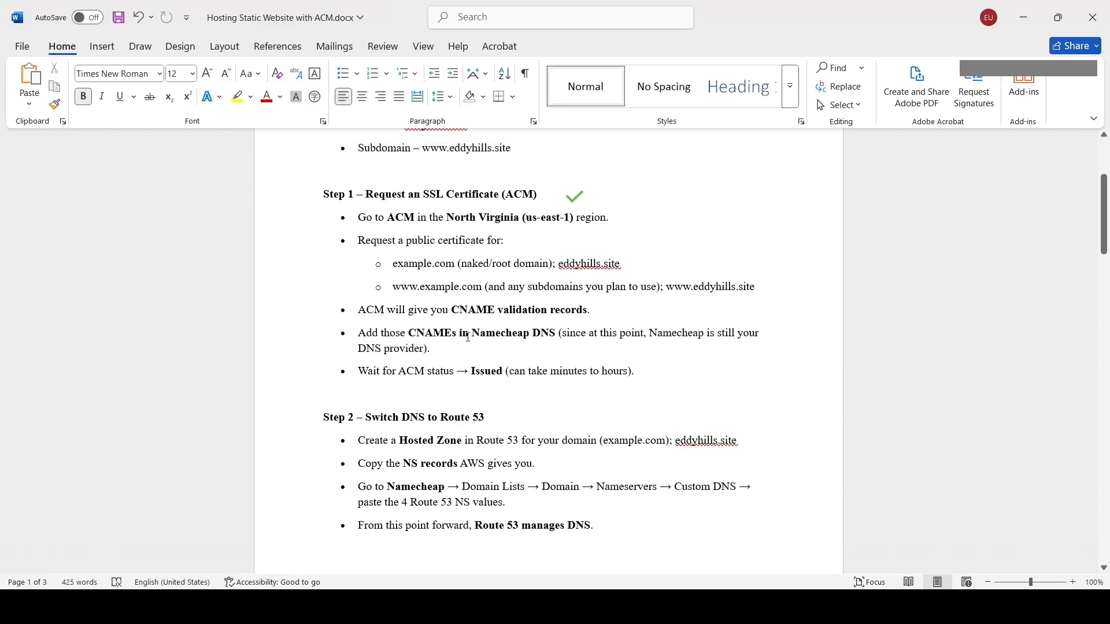
drag(543, 195, 447, 195)
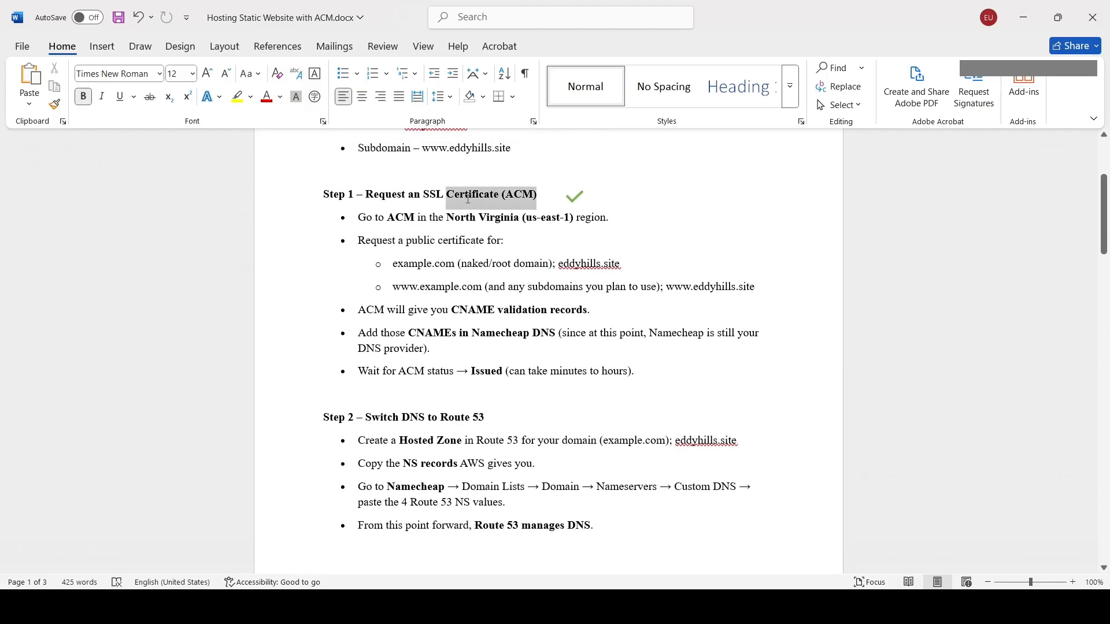
scroll(476, 265, down, 4)
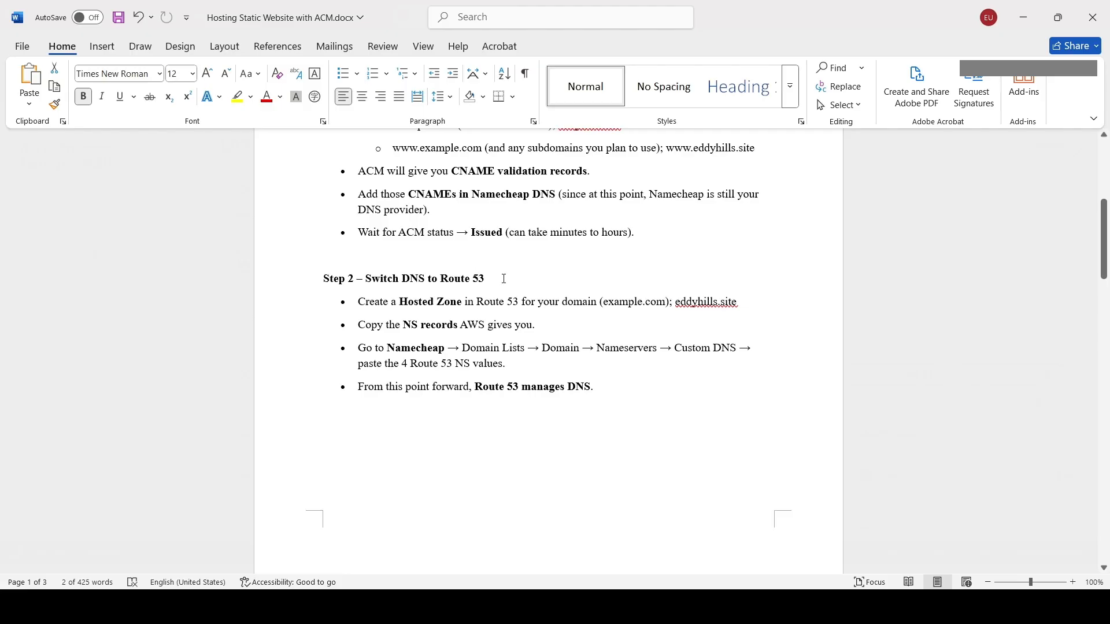
click(503, 279)
drag(503, 278, 365, 278)
click(412, 302)
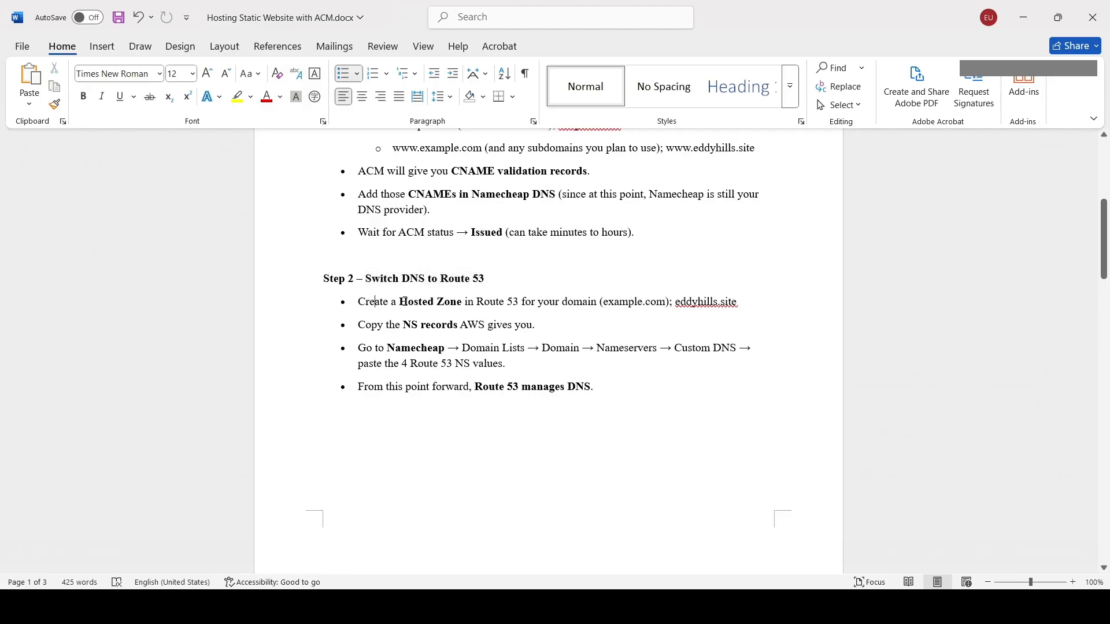
drag(402, 302, 464, 301)
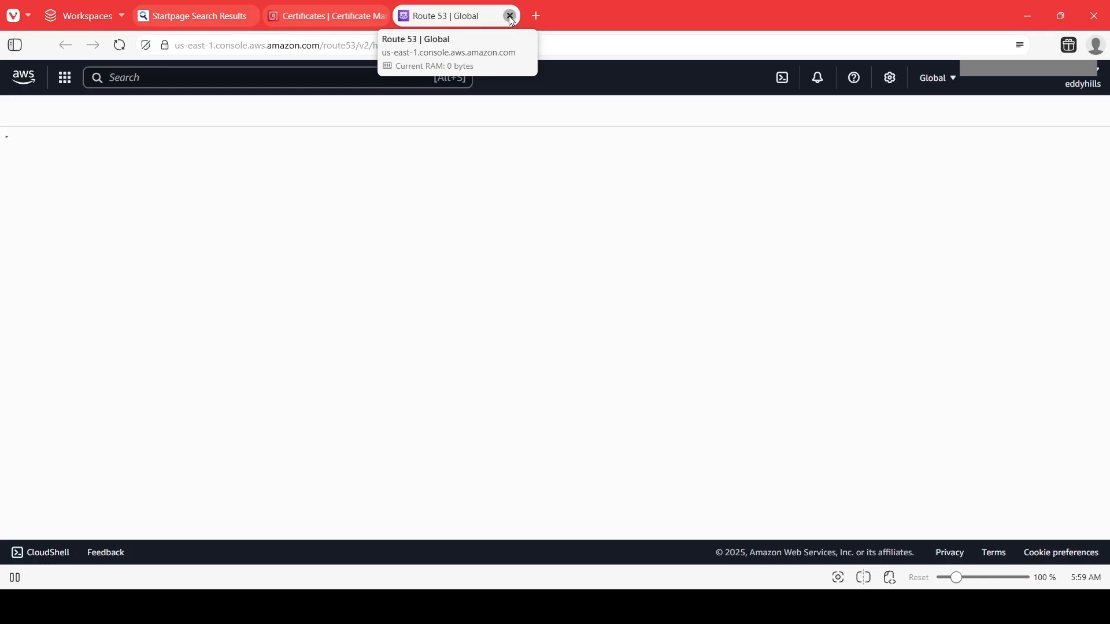
Open the Route 53 console from the AWS service search and expand its navigation menu.
click(508, 17)
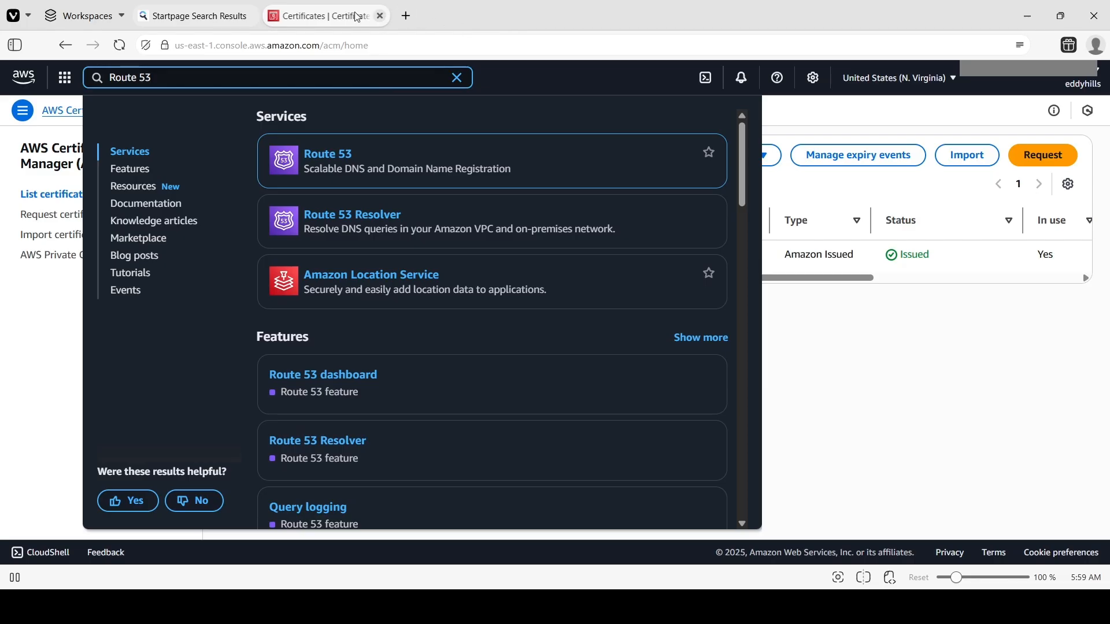
click(402, 127)
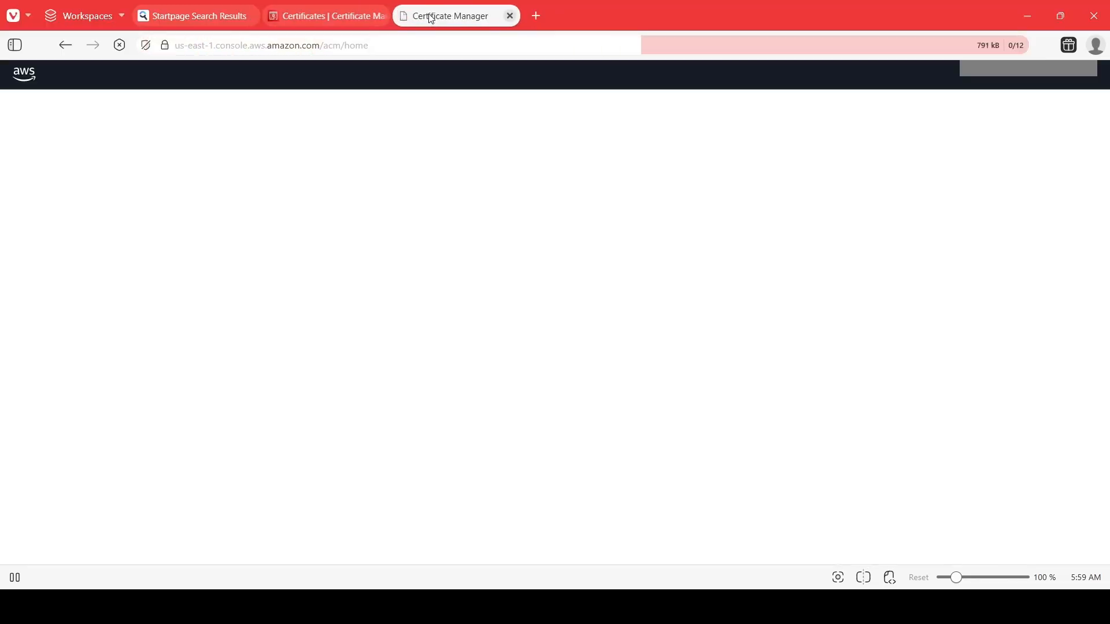
drag(427, 16, 363, 15)
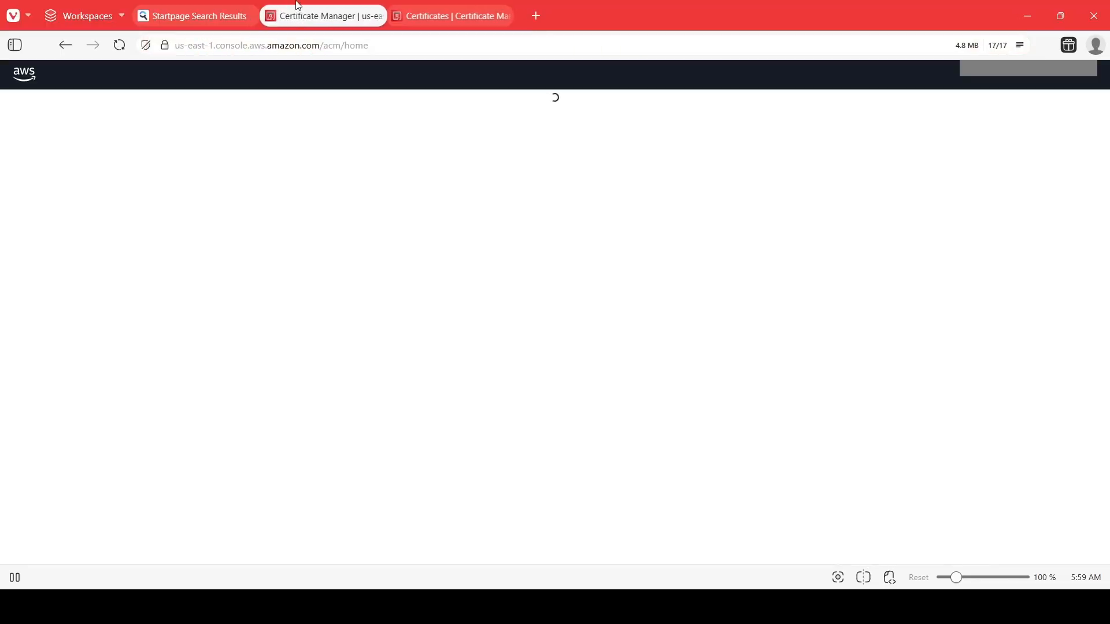
click(423, 16)
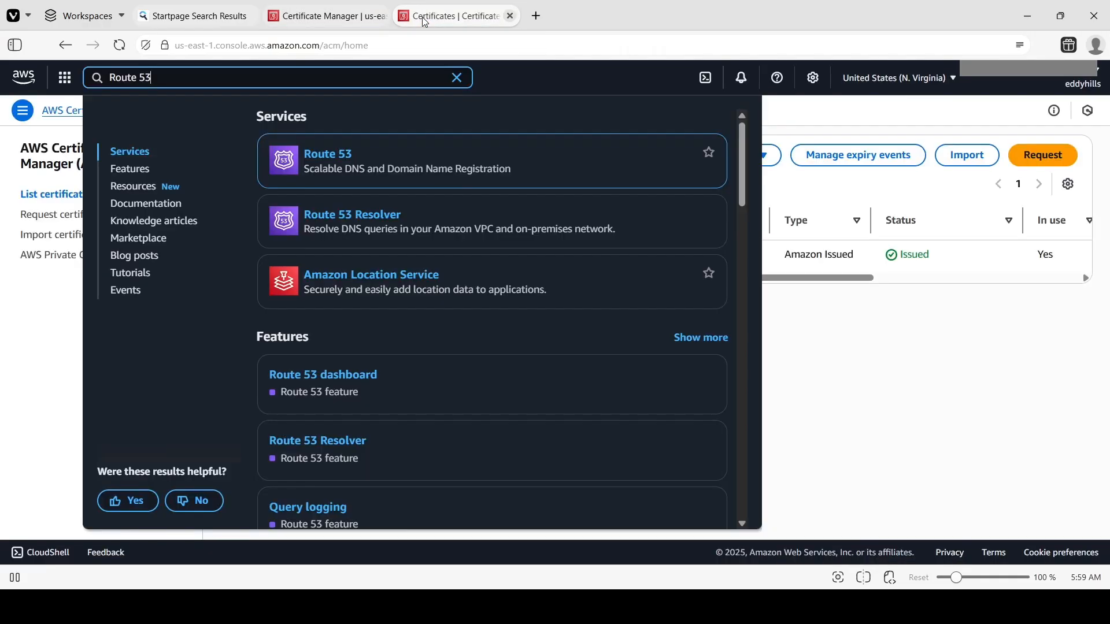
click(329, 154)
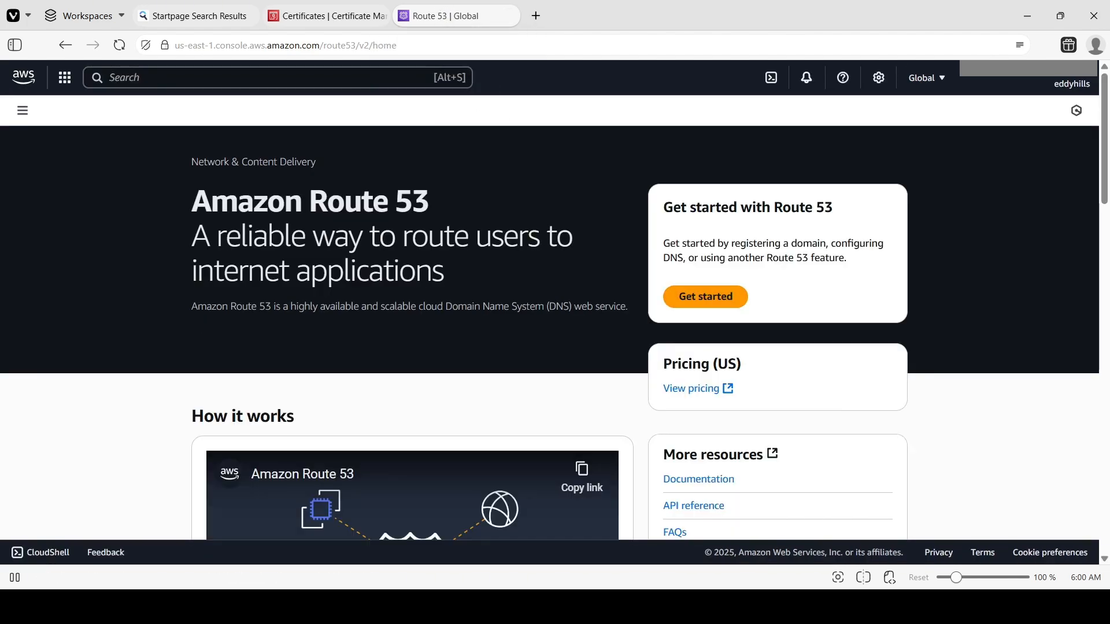
click(22, 110)
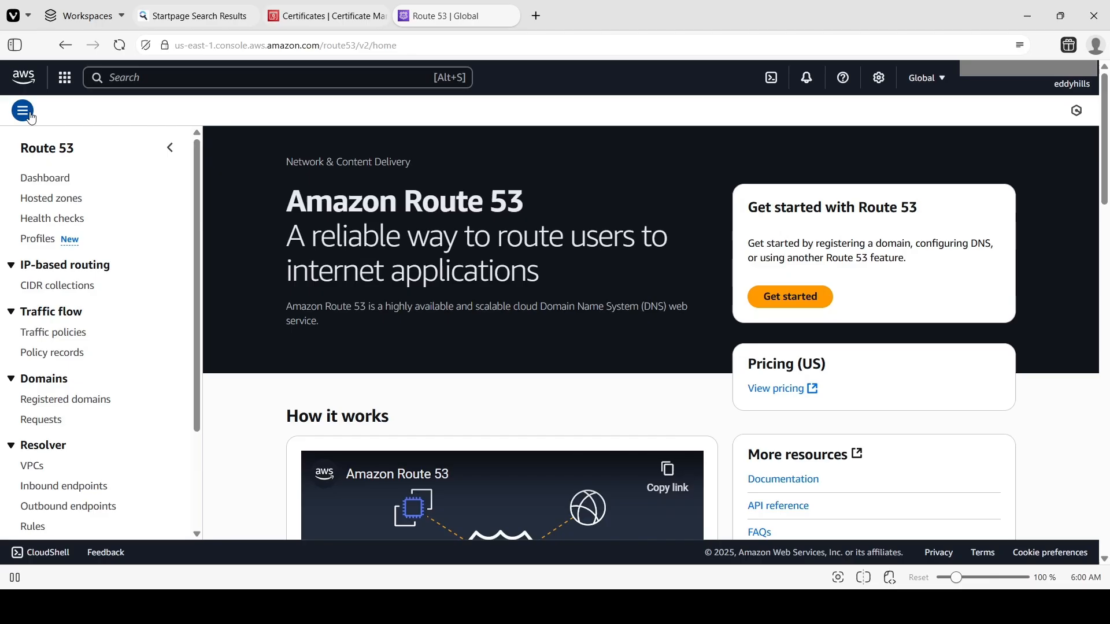
Open the Route 53 hosted zones list and select the domain eddyhills.site in the Word guide.
click(43, 199)
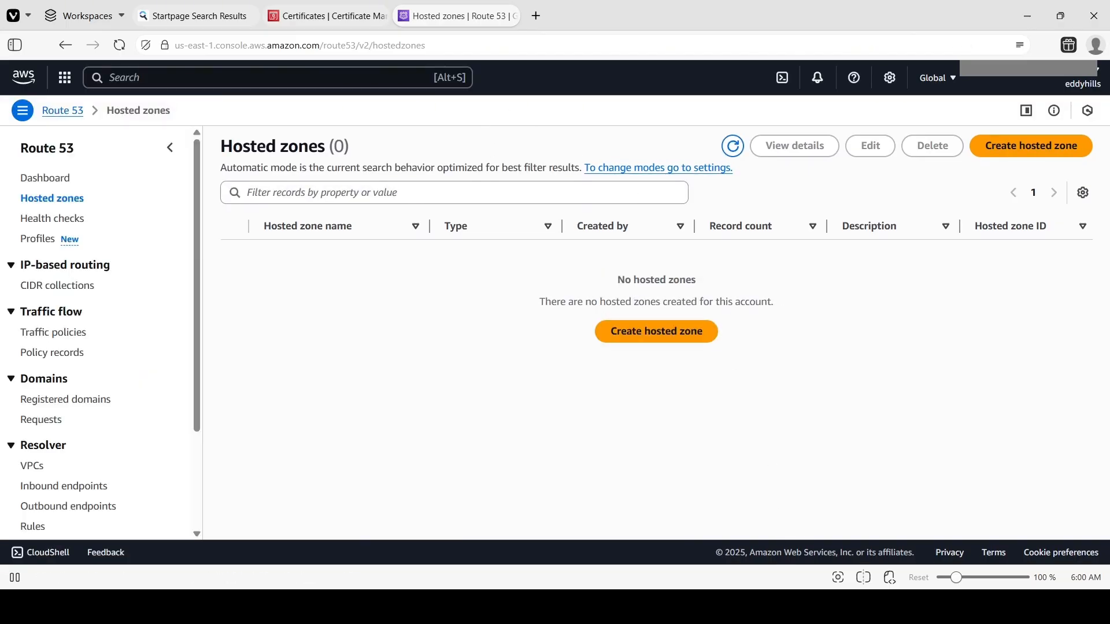
key(alt+Tab)
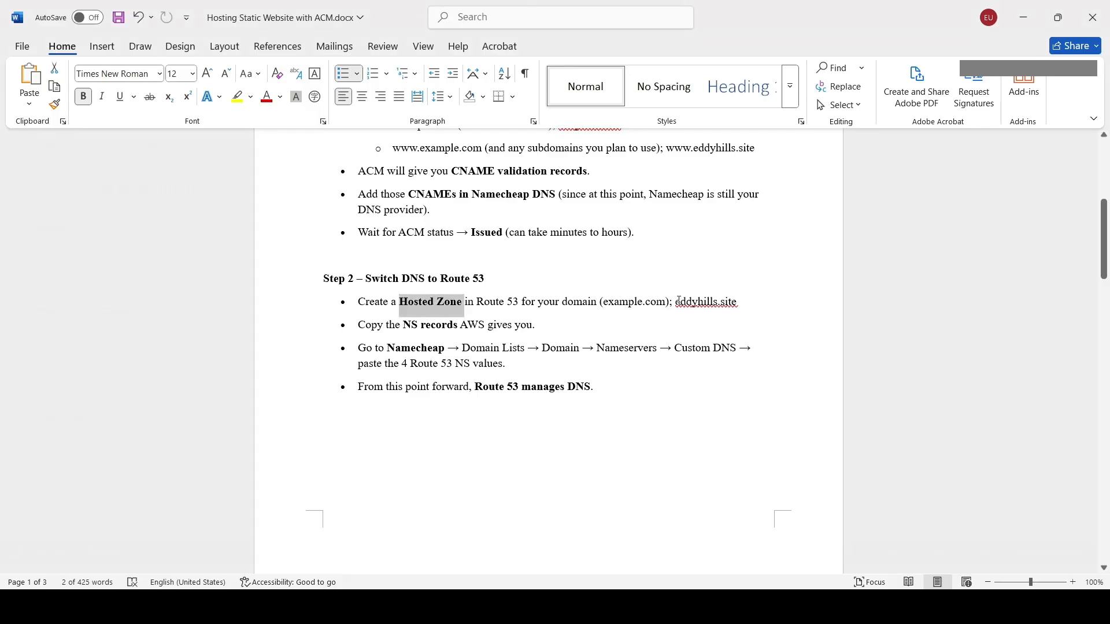
drag(676, 301, 738, 302)
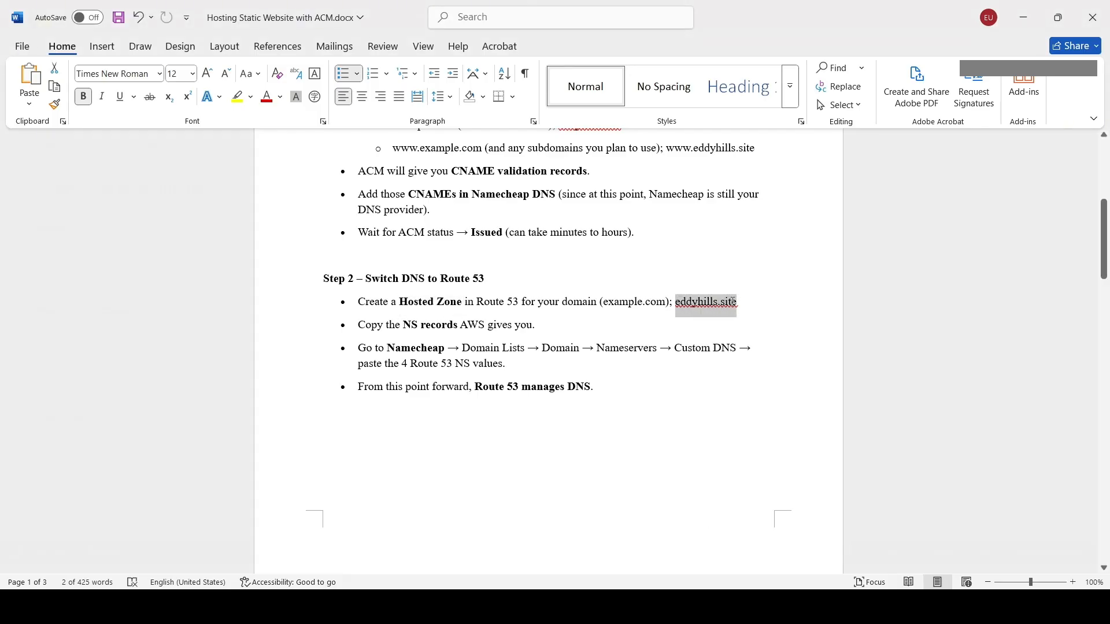
click(1058, 18)
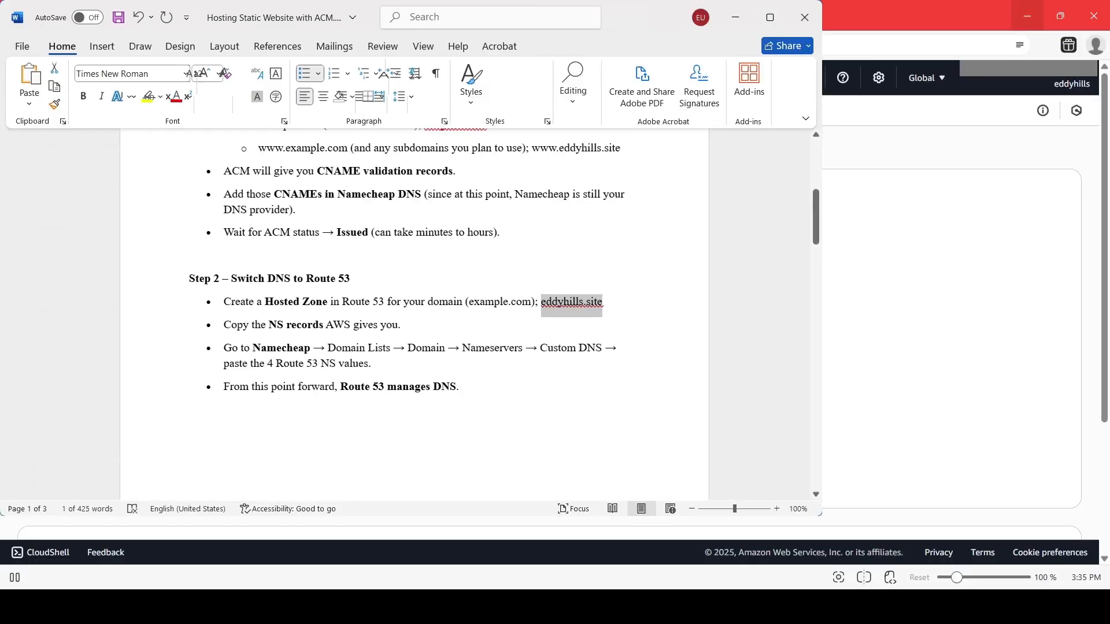
click(778, 19)
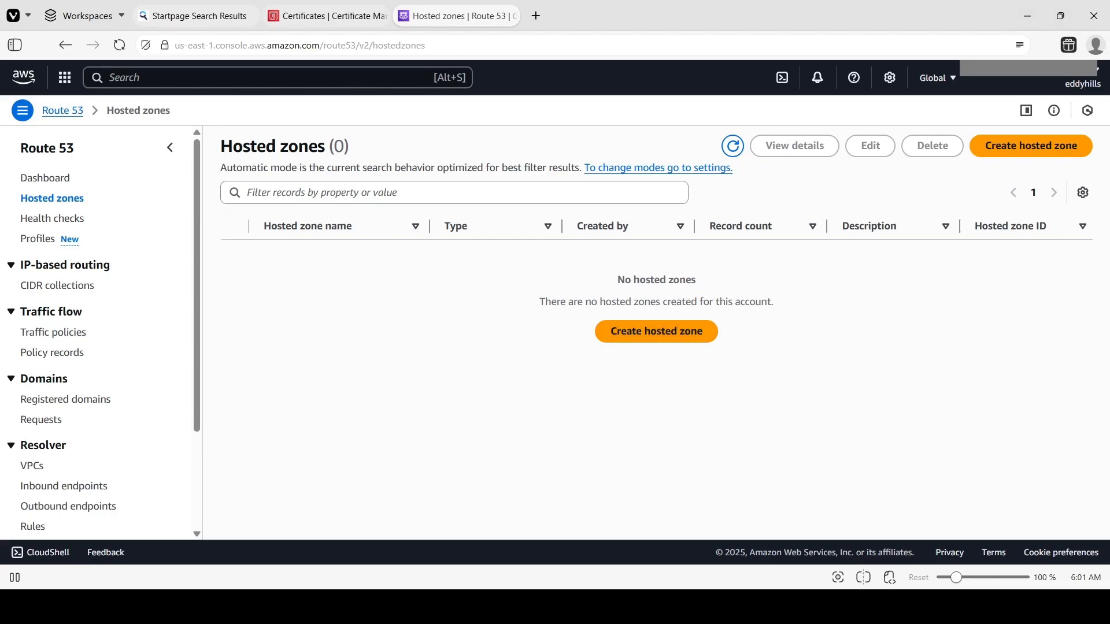
Create a public hosted zone for eddyhills.site with the description "This is my static site".
click(656, 331)
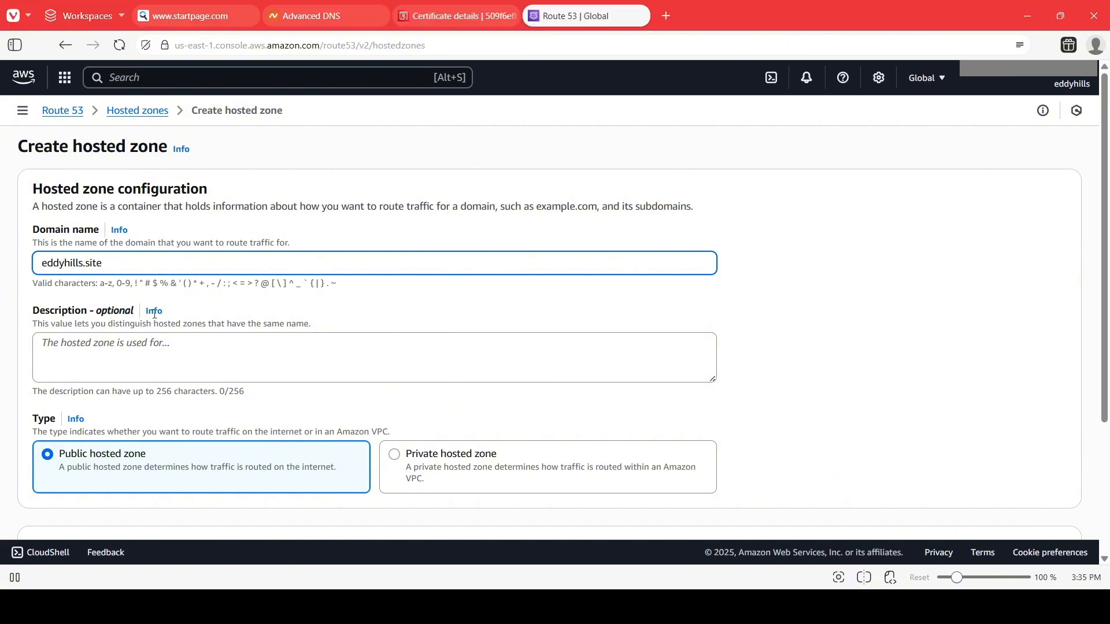
click(118, 353)
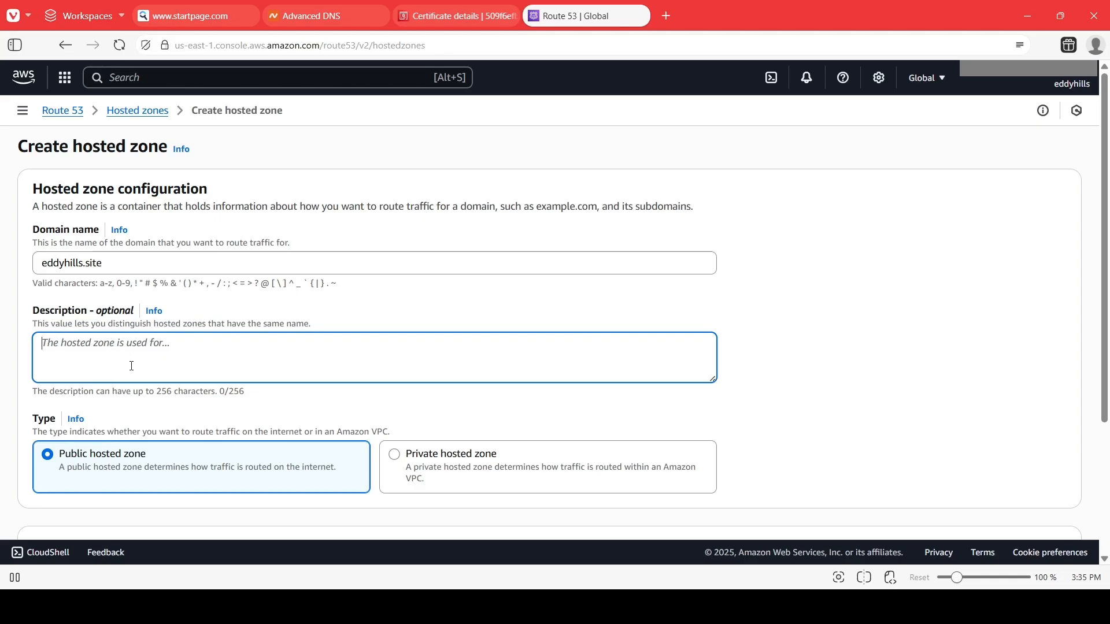
text(This is)
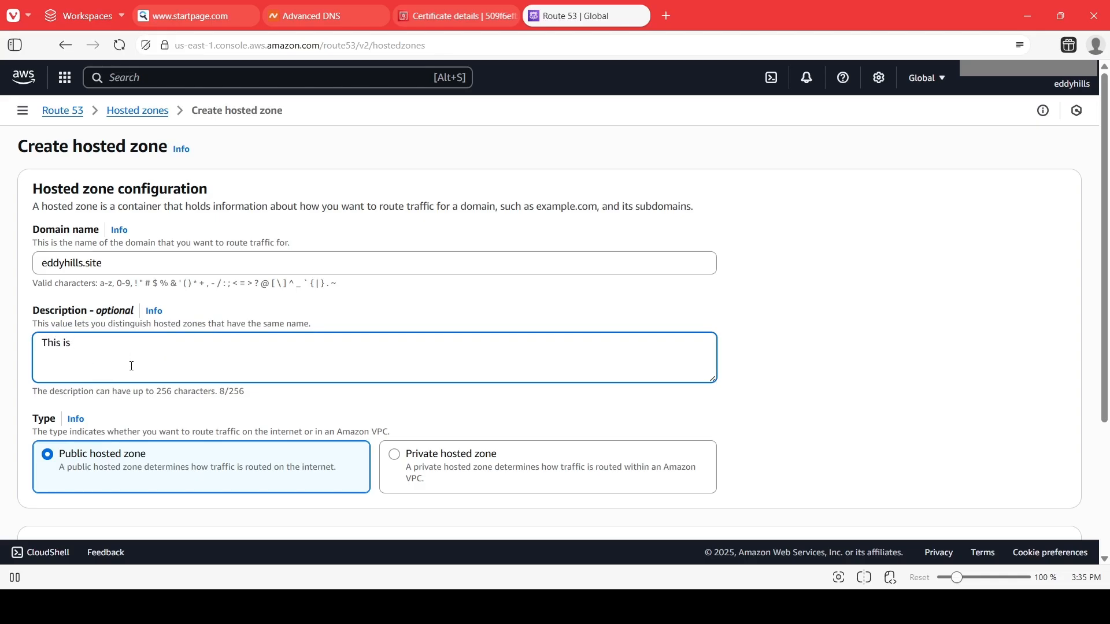
text( my stati)
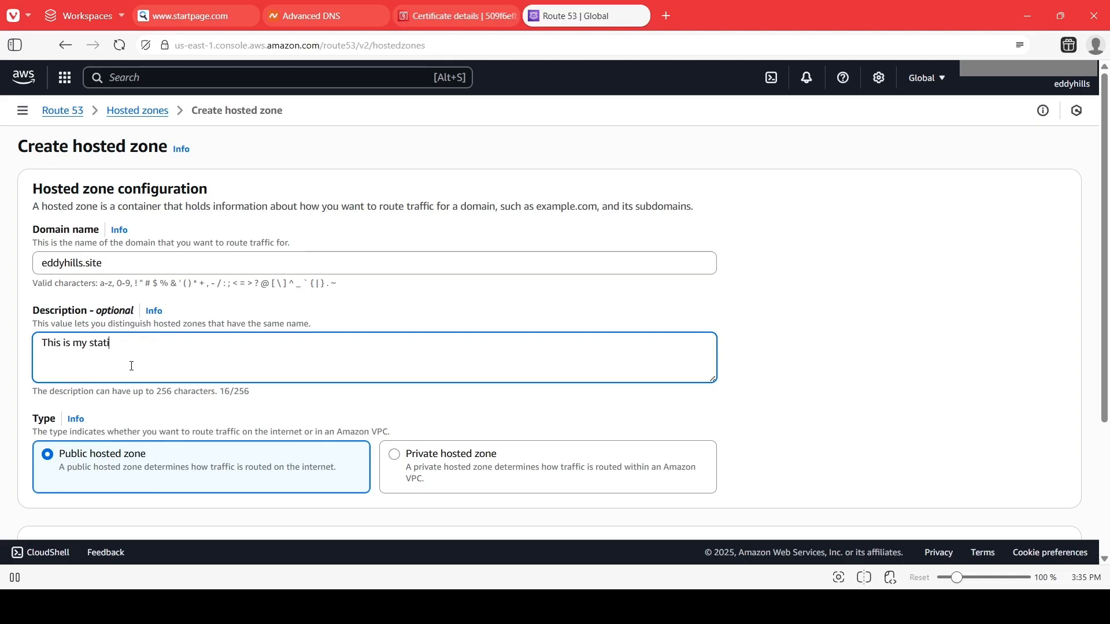
text(c site)
scroll(252, 488, down, 2)
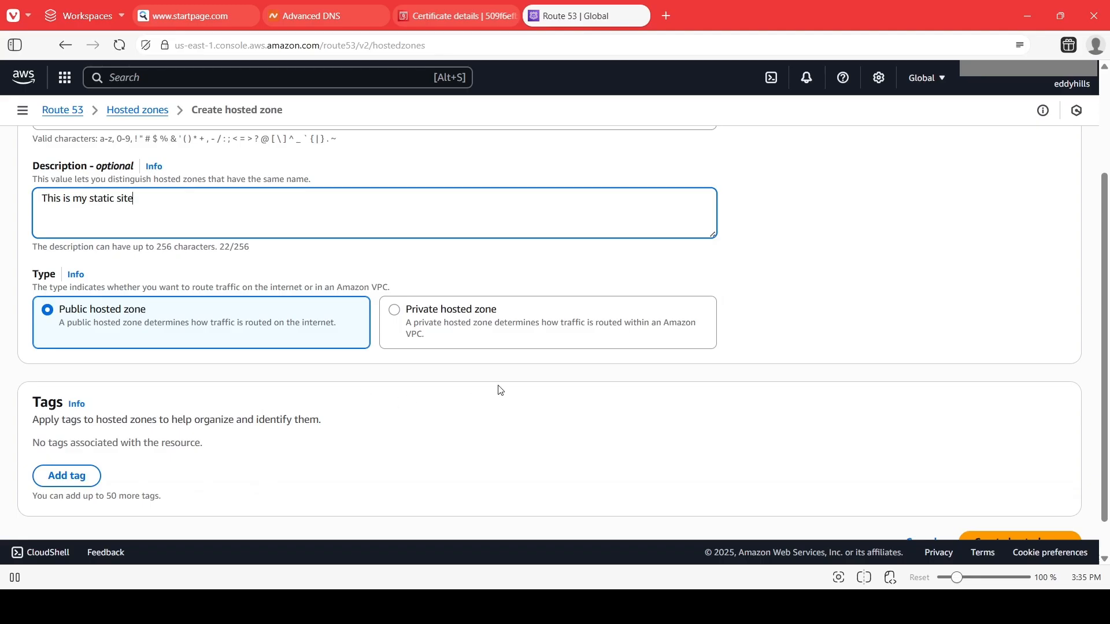
scroll(535, 383, down, 1)
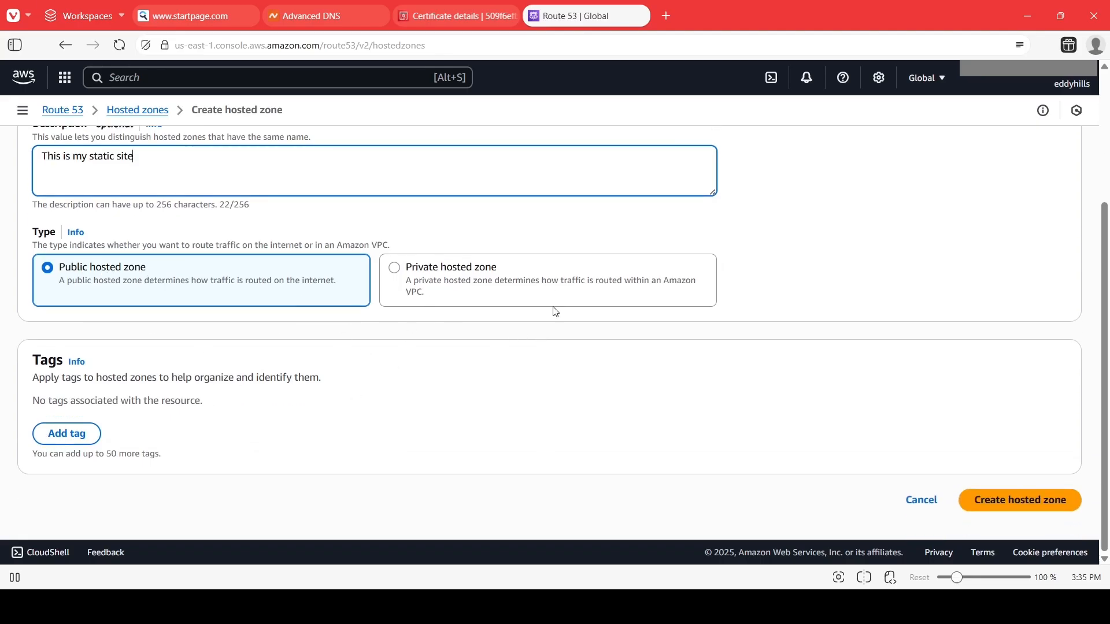
click(1060, 500)
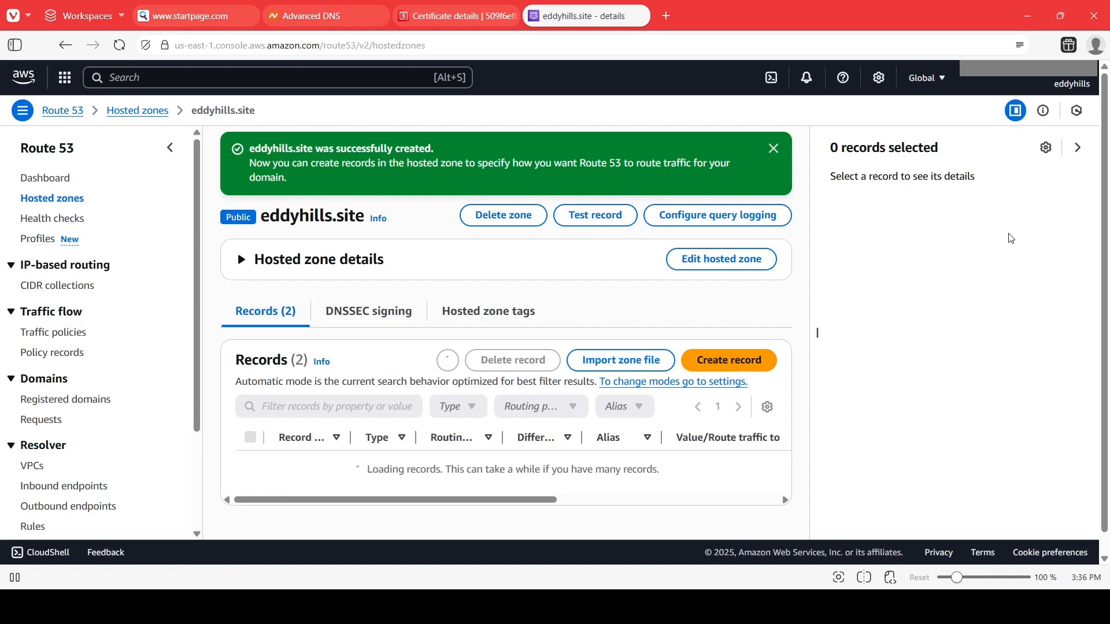
click(774, 149)
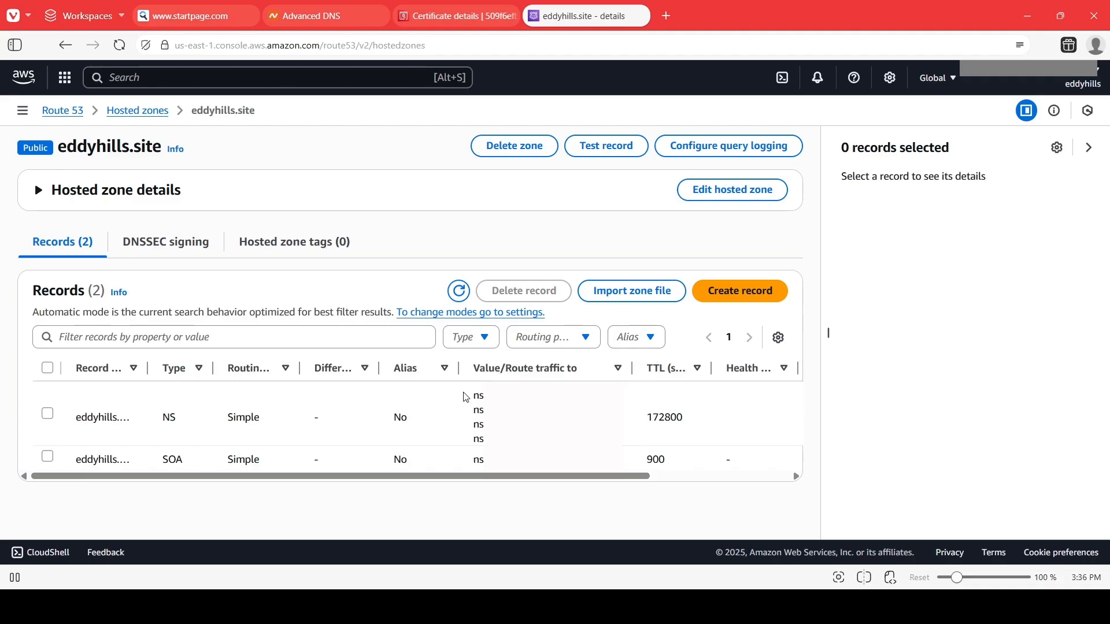
Select and copy the first NS record value from the eddyhills.site hosted zone.
drag(463, 393, 570, 440)
click(481, 399)
double_click(476, 397)
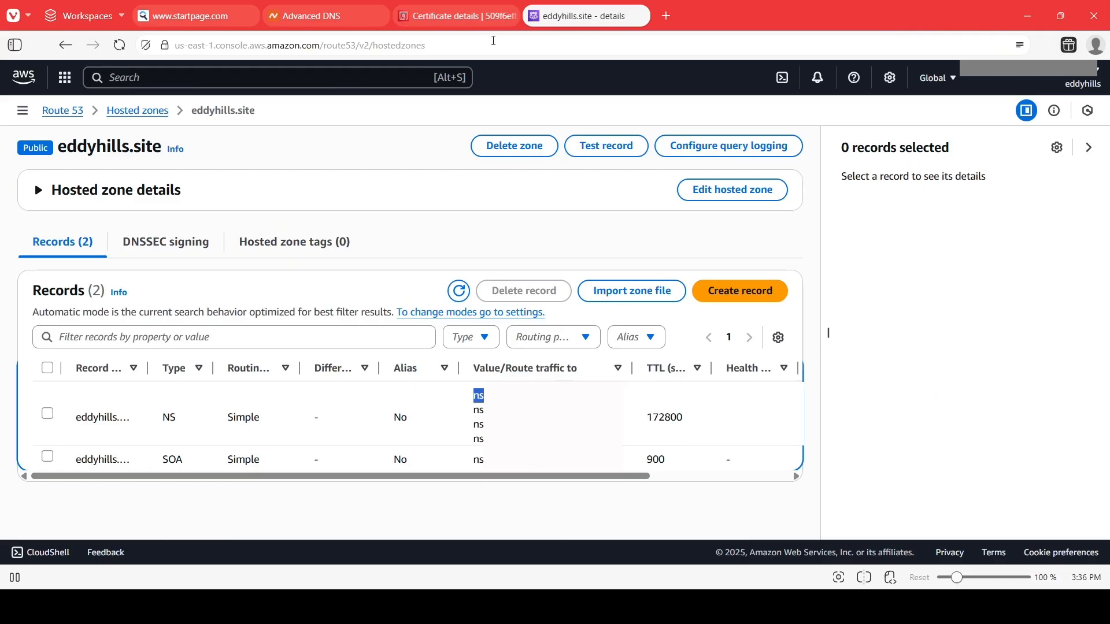
In Namecheap's domain settings for eddyhills.site, switch the nameservers to Custom DNS.
click(327, 16)
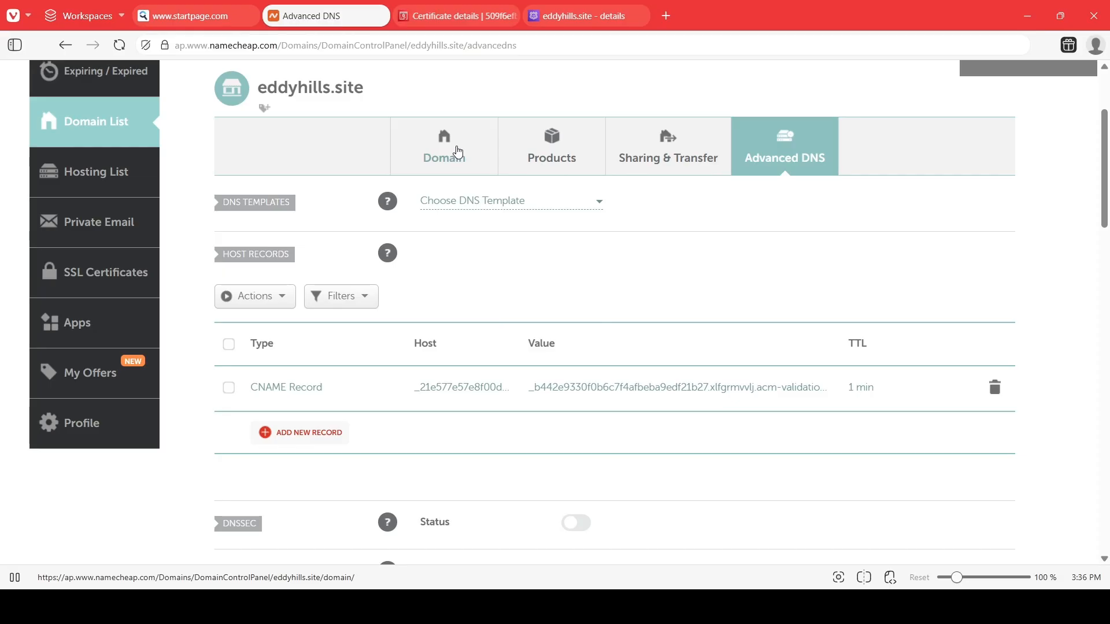
click(454, 152)
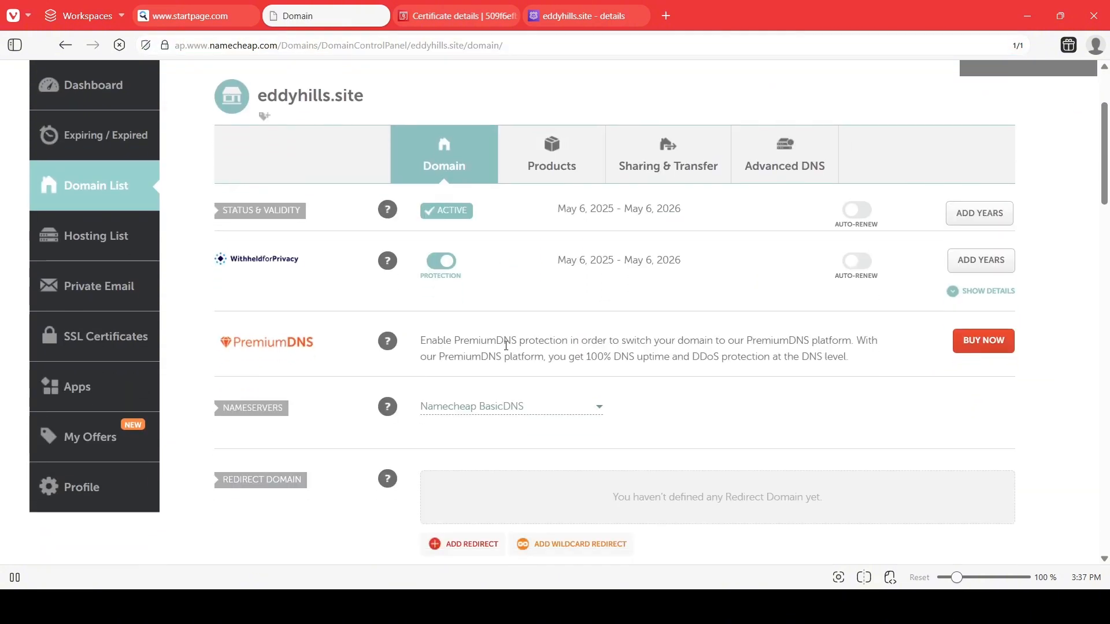
scroll(507, 348, down, 2)
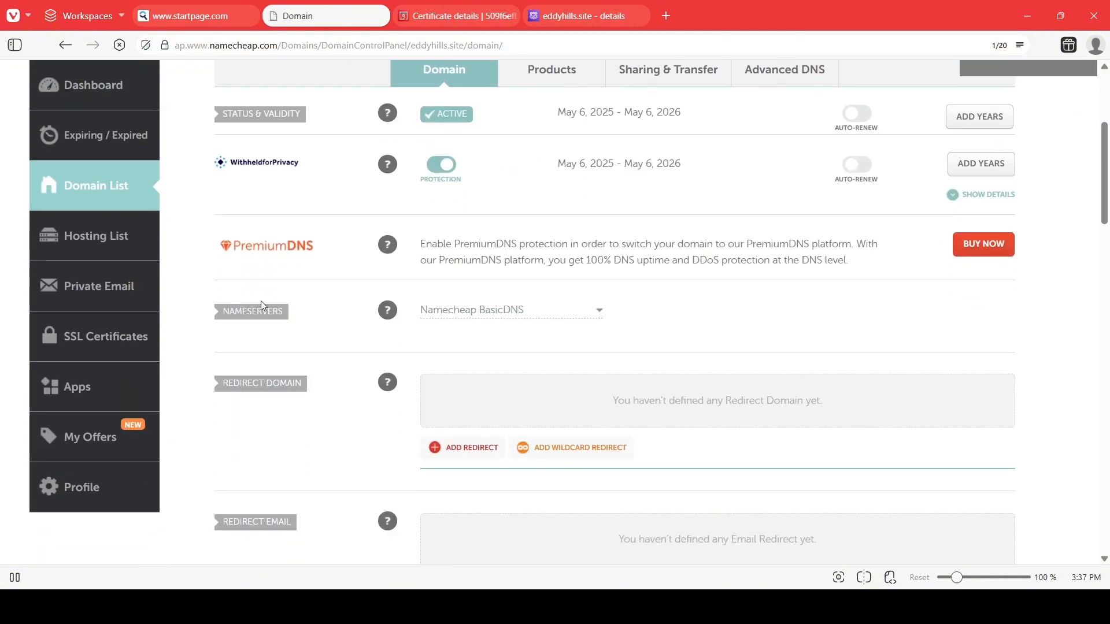
click(491, 310)
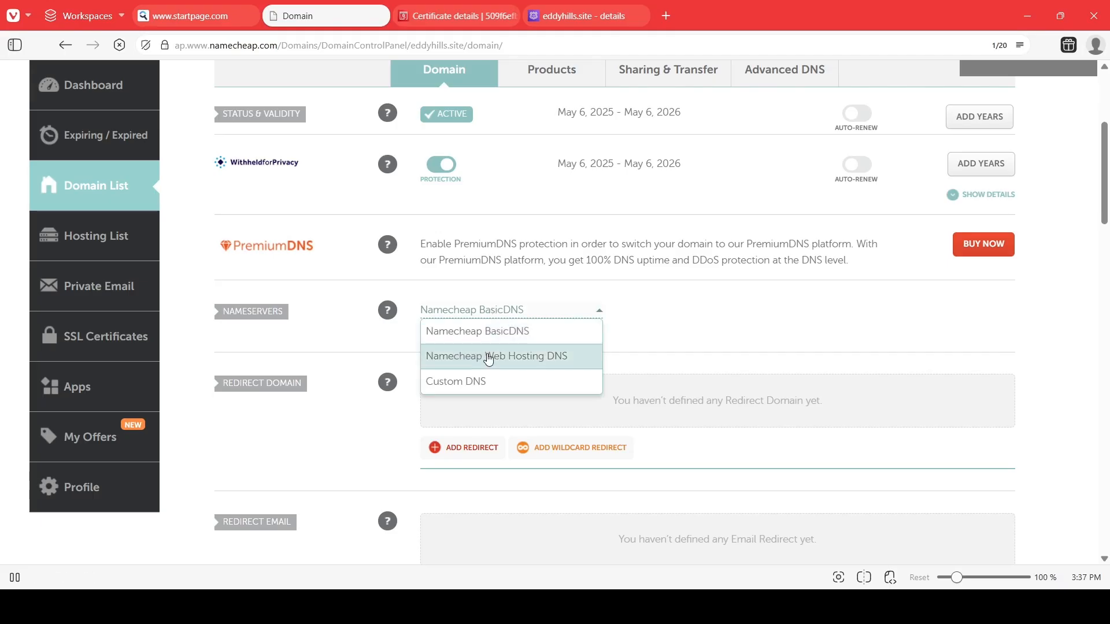
click(485, 384)
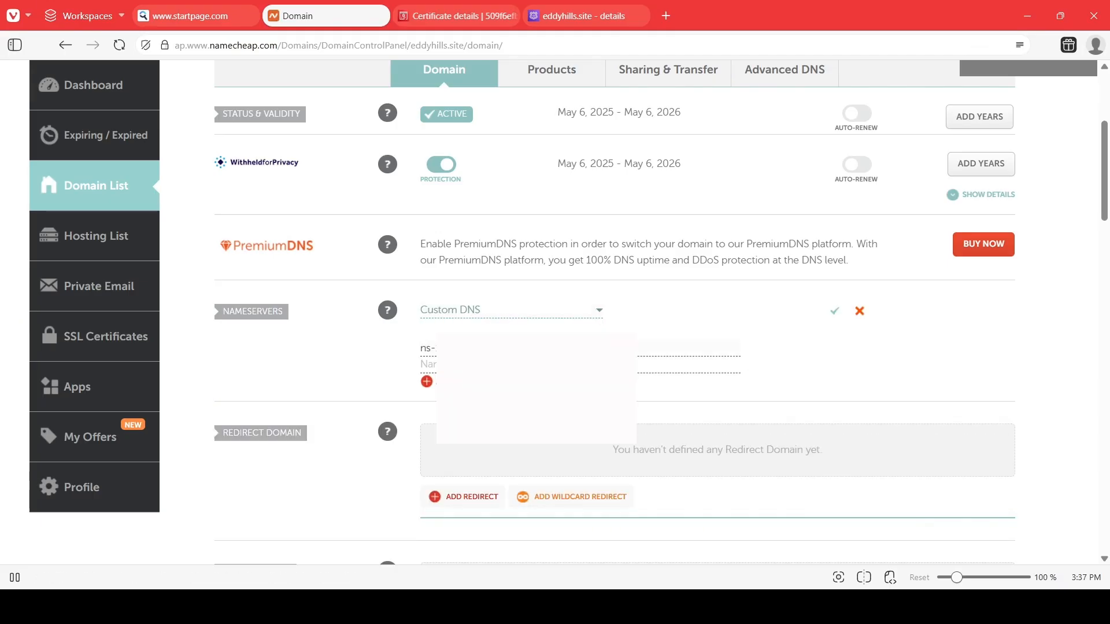
Paste the first Route 53 nameserver into the Custom DNS list and add another nameserver row.
click(550, 17)
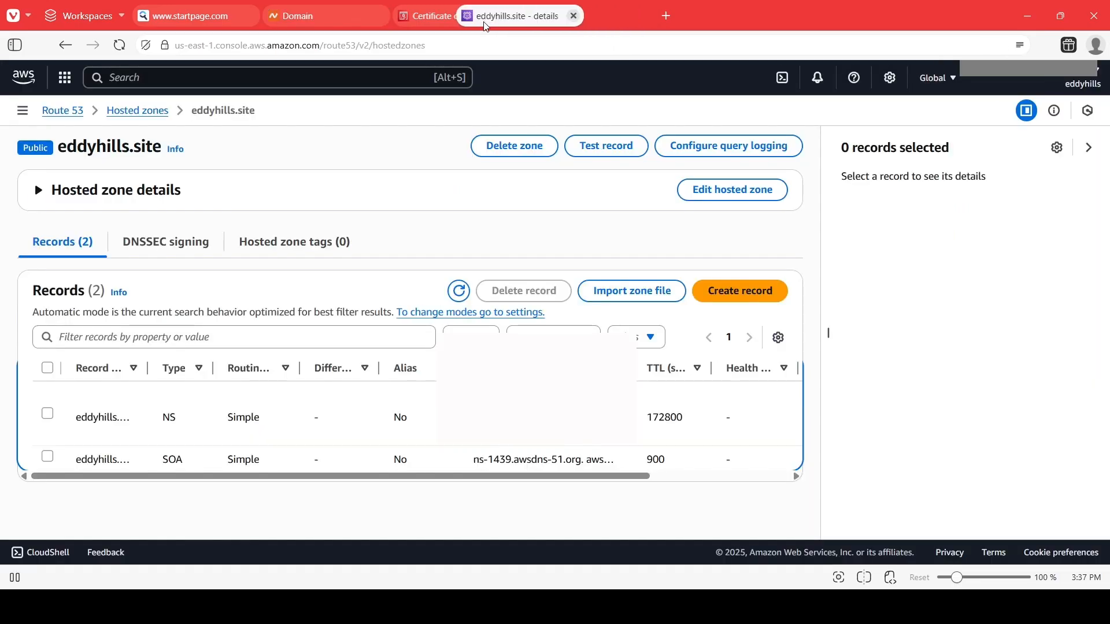
drag(486, 26, 422, 24)
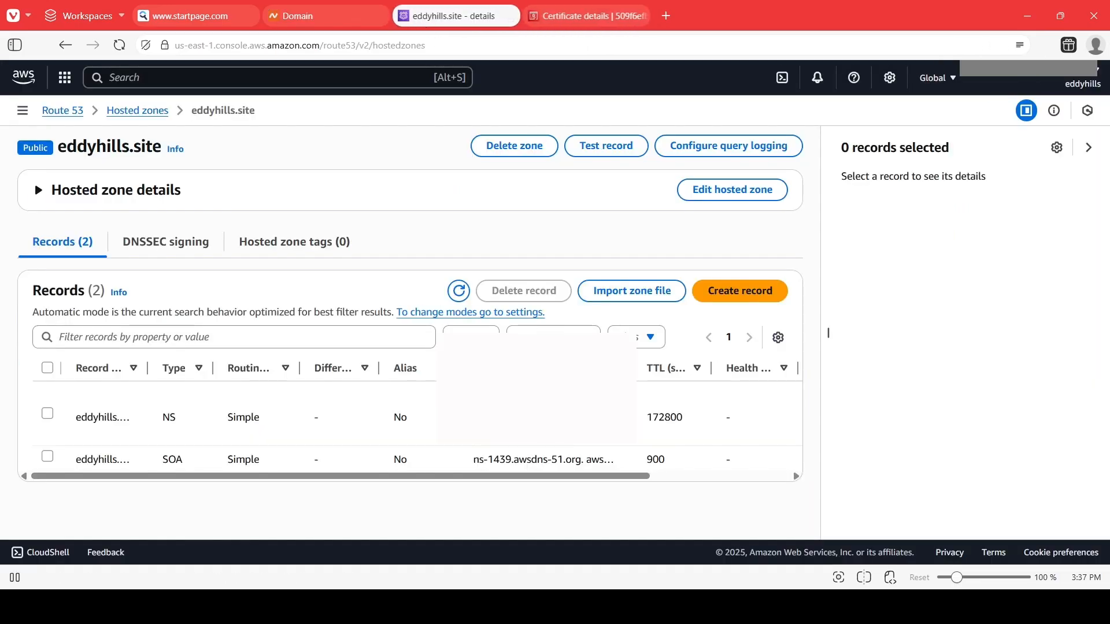
click(312, 18)
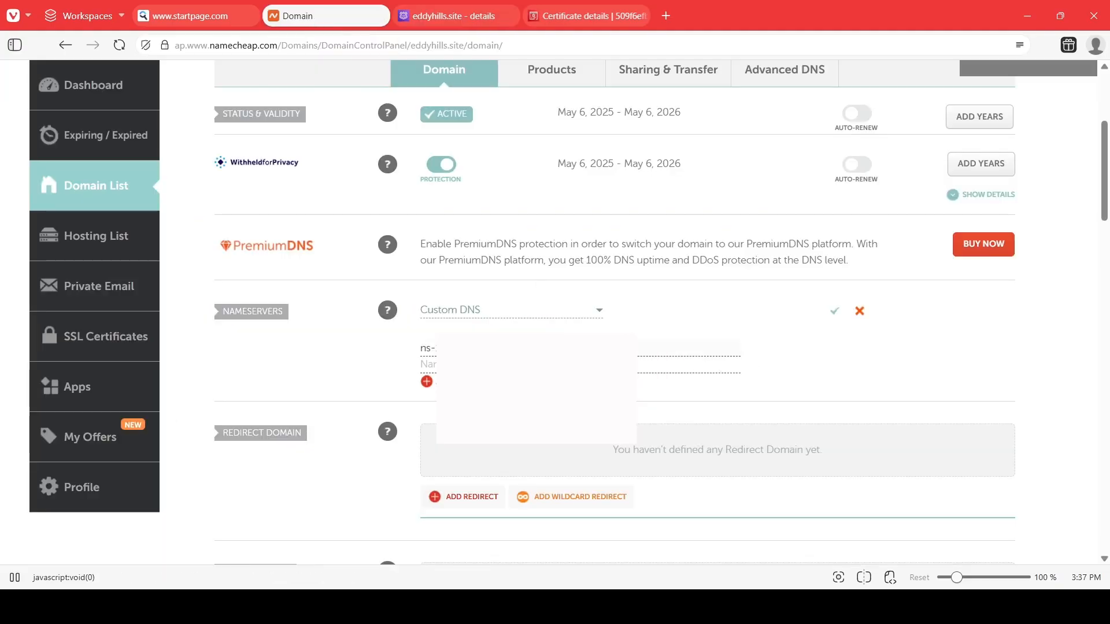
key(ctrl+v)
click(426, 381)
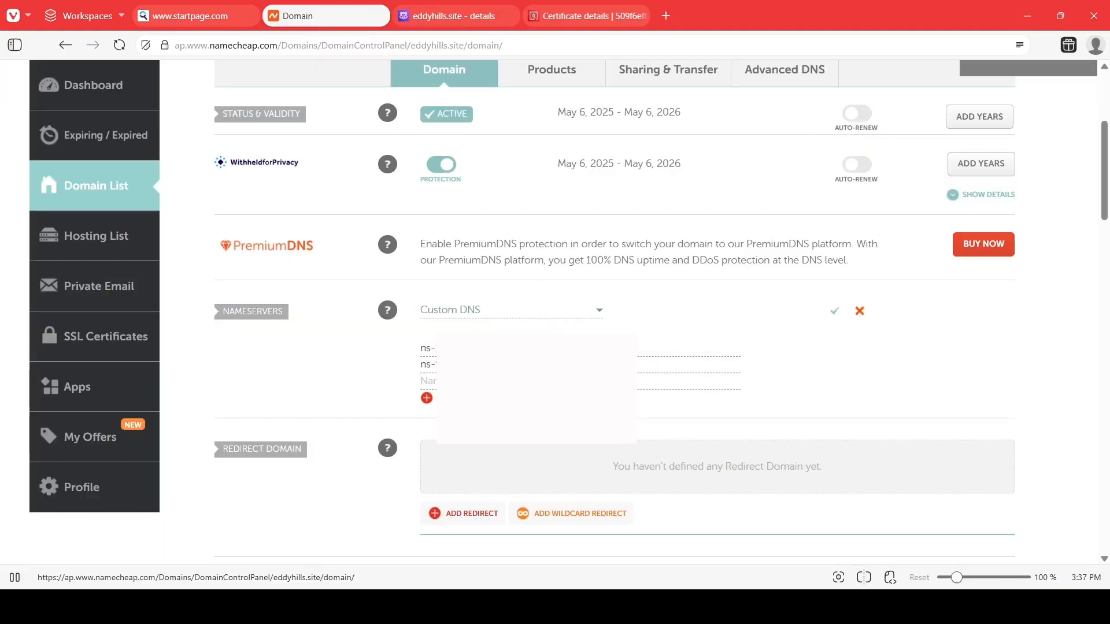
Copy the remaining Route 53 NS values into the Custom DNS rows and save the nameservers.
click(456, 16)
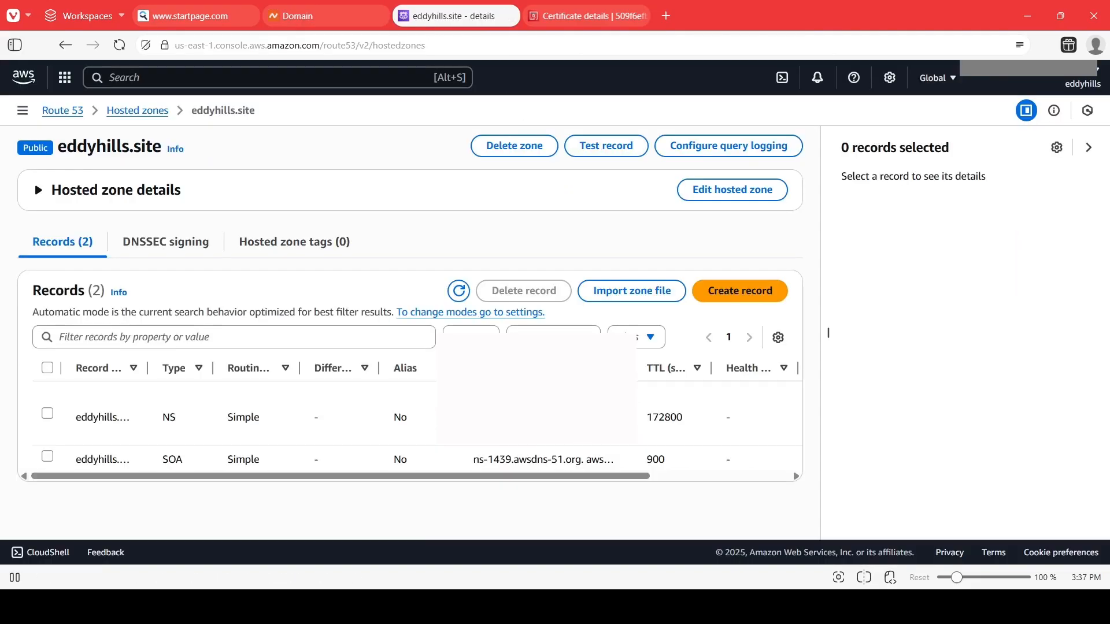
key(ctrl+c)
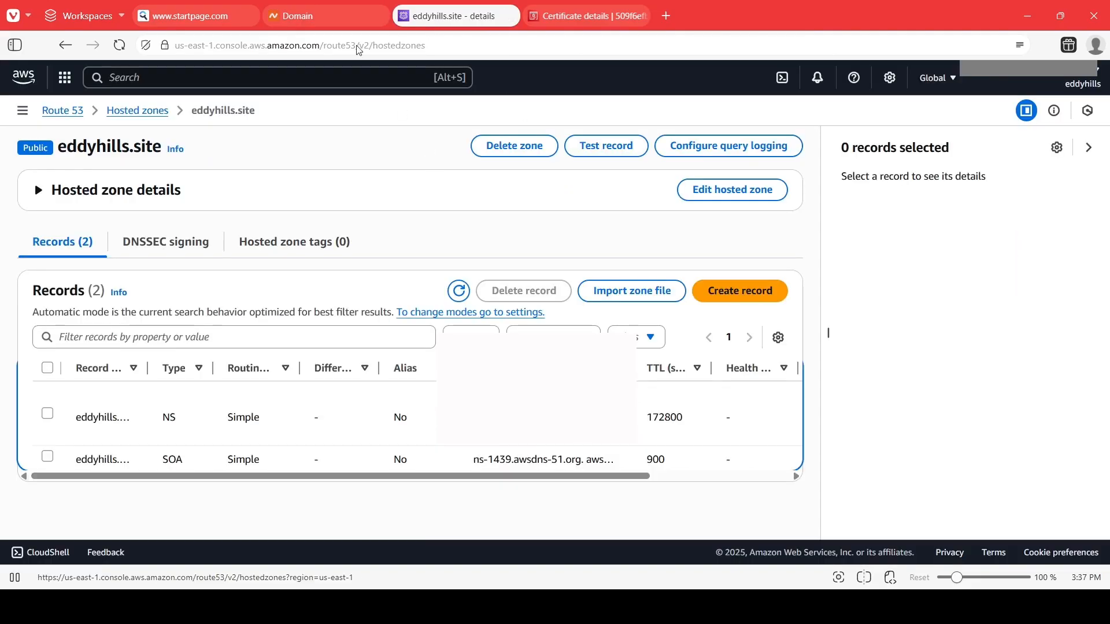
click(327, 16)
click(456, 16)
drag(579, 441, 473, 448)
click(326, 16)
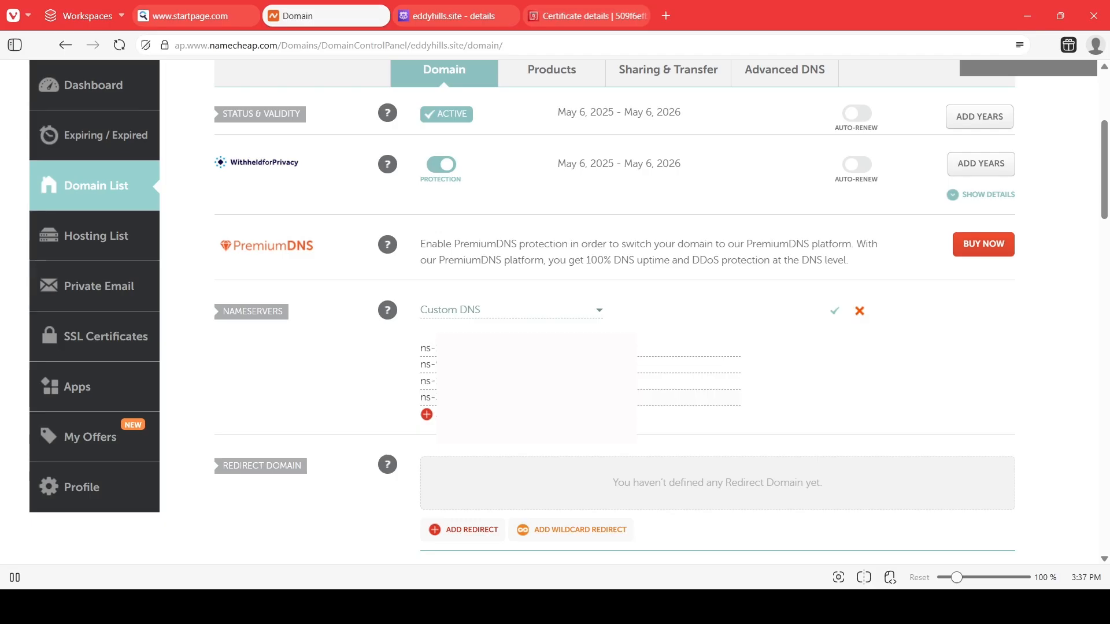
click(836, 317)
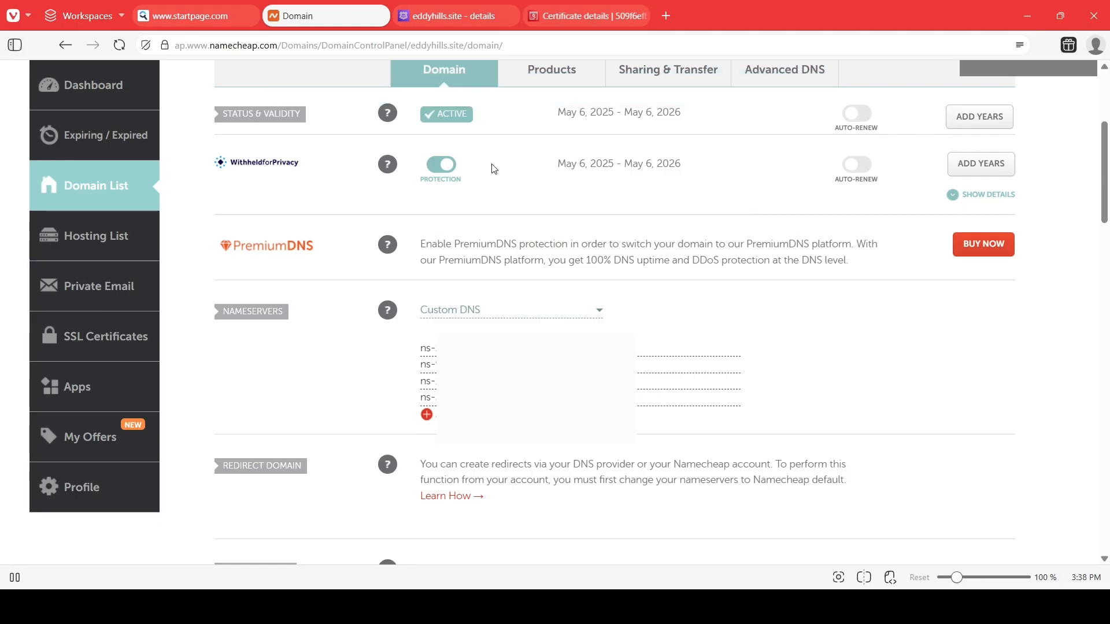
Switch to the Word guide and move the checkmark next to the Step 2 – Switch DNS to Route 53 heading.
click(445, 14)
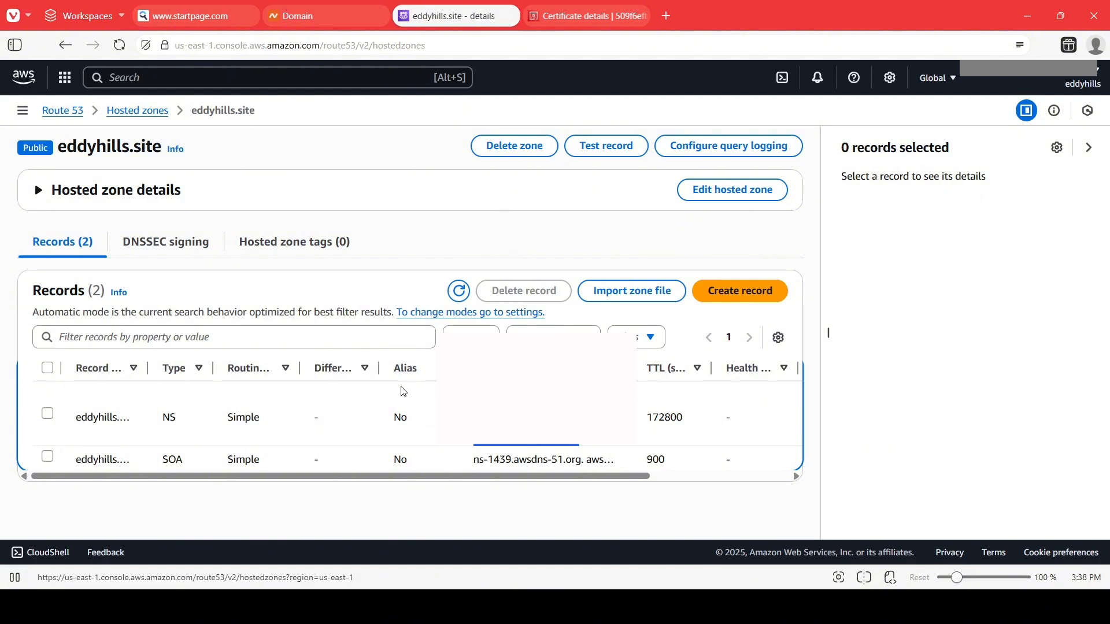
key(alt+Tab)
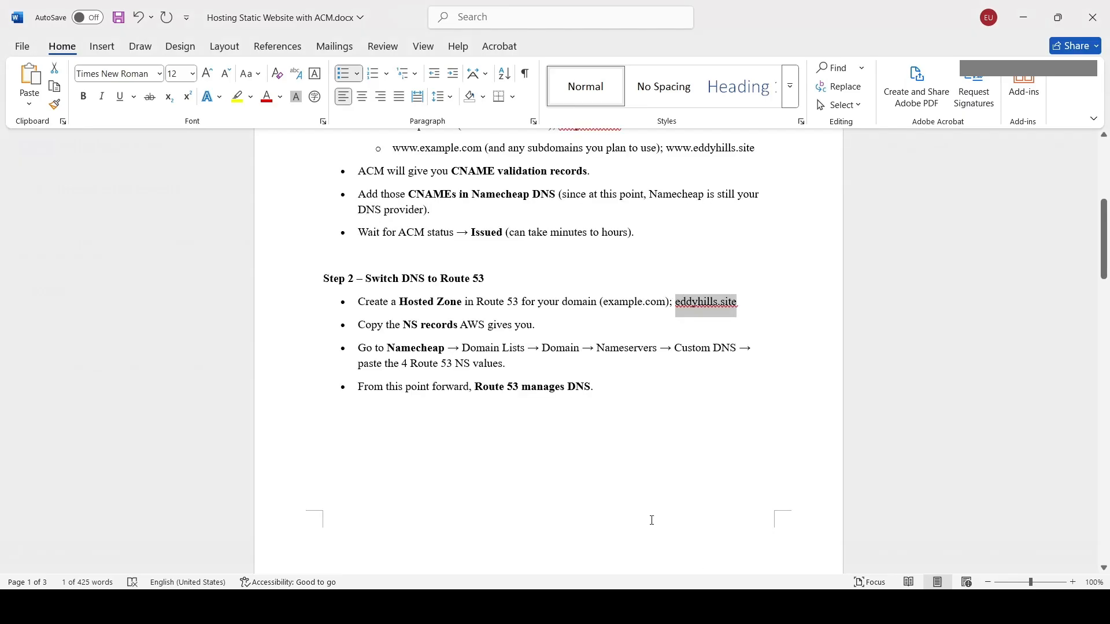
drag(406, 272, 609, 381)
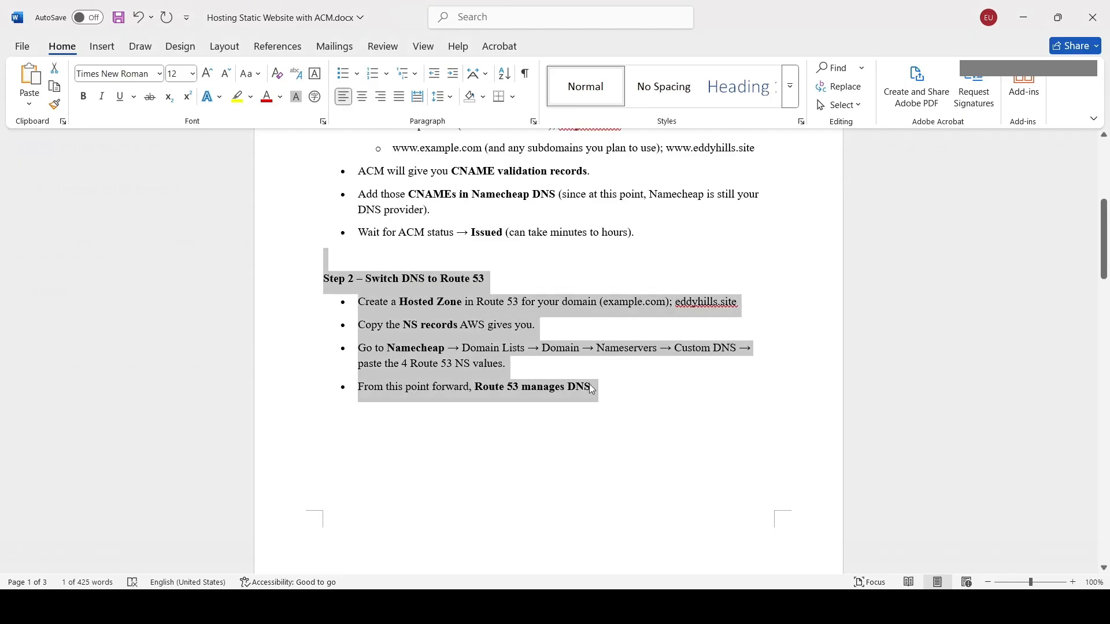
click(536, 346)
scroll(544, 346, down, 3)
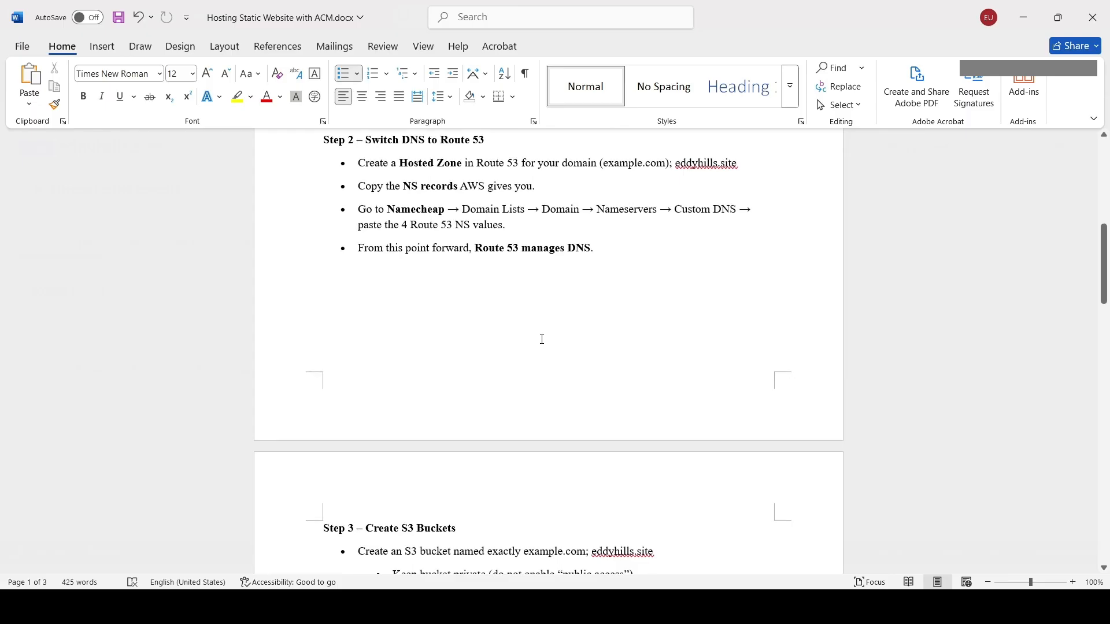
scroll(543, 339, up, 6)
click(580, 217)
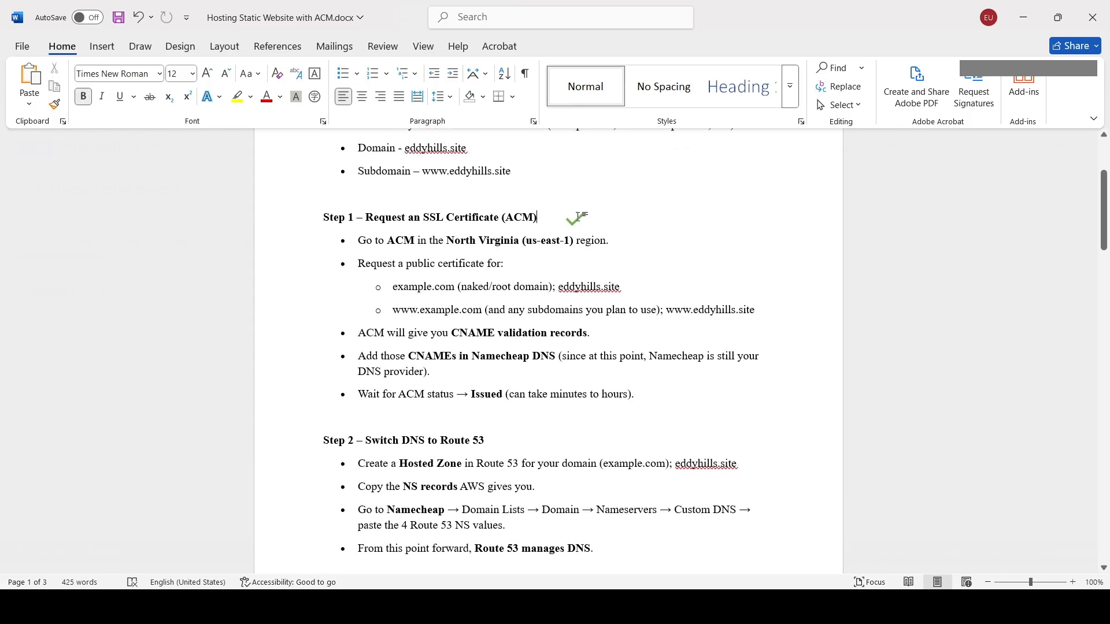
click(575, 223)
drag(575, 223, 511, 460)
Scroll to Step 3 in the guide and select its Create S3 Buckets title.
scroll(507, 425, down, 3)
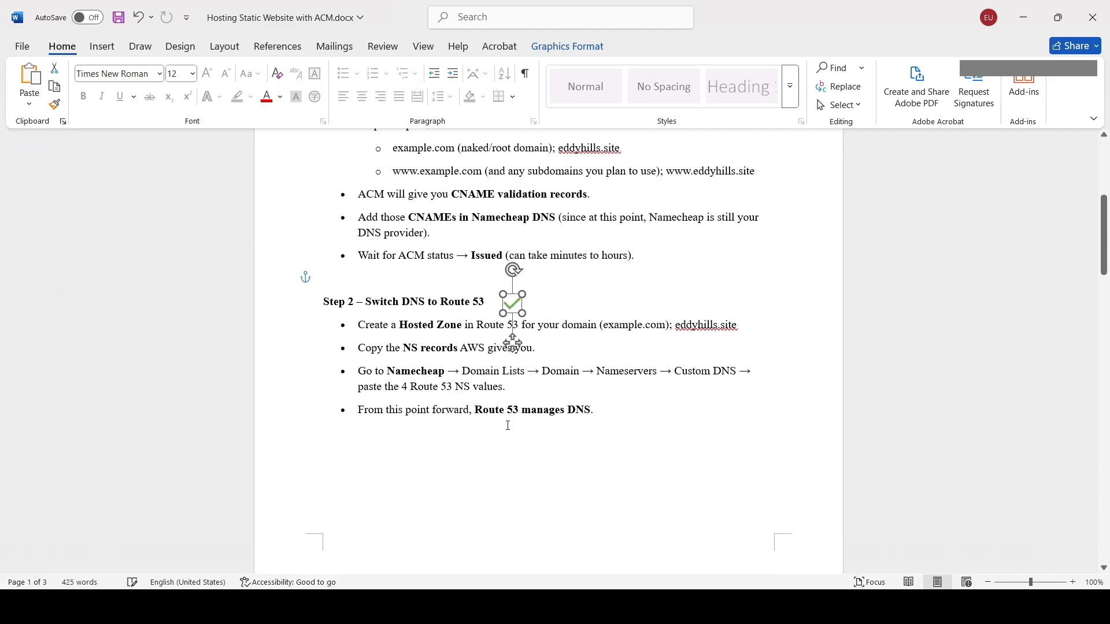
scroll(507, 426, down, 8)
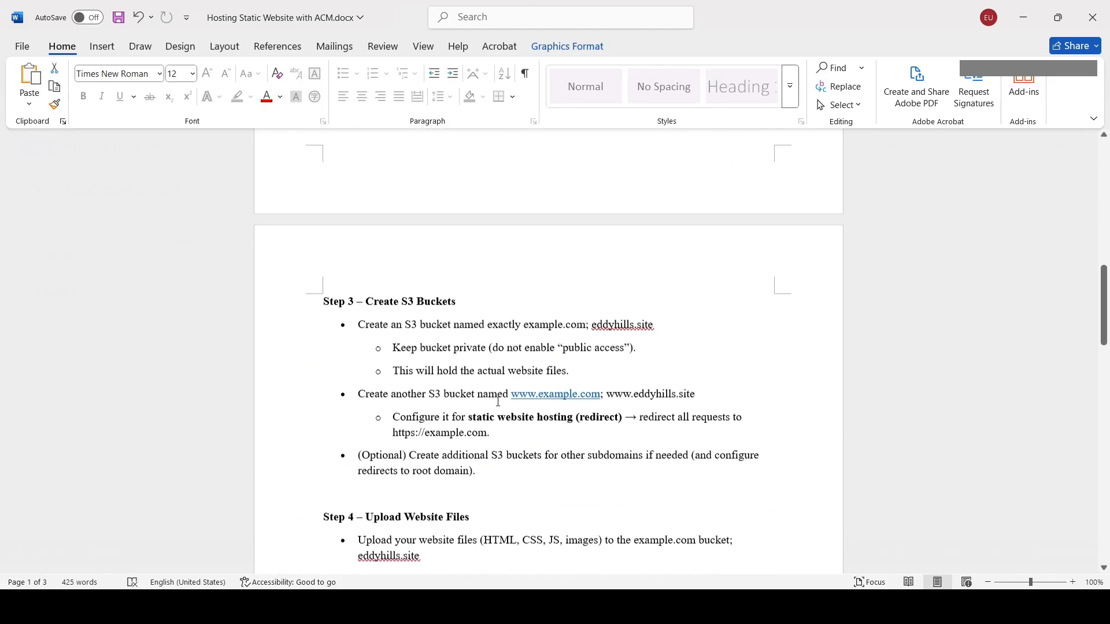
drag(367, 295, 456, 298)
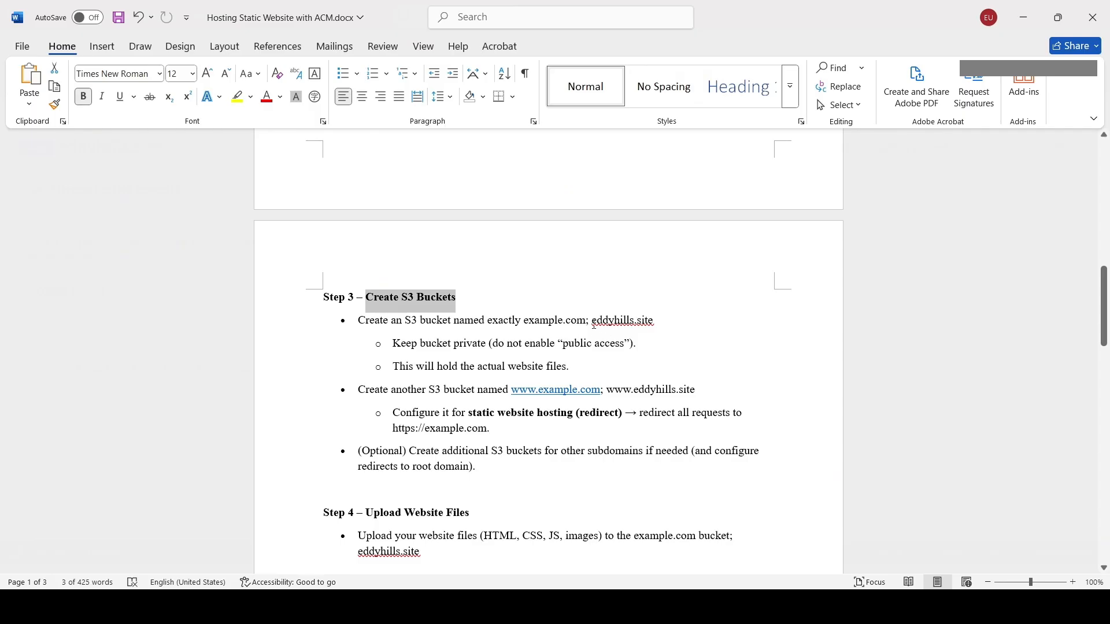
Select and copy the bucket name eddyhills.site from the Step 3 instructions in the guide.
mouse_move(587, 323)
mouse_down()
mouse_move(642, 318)
mouse_move(591, 319)
mouse_up()
click(638, 324)
click(655, 319)
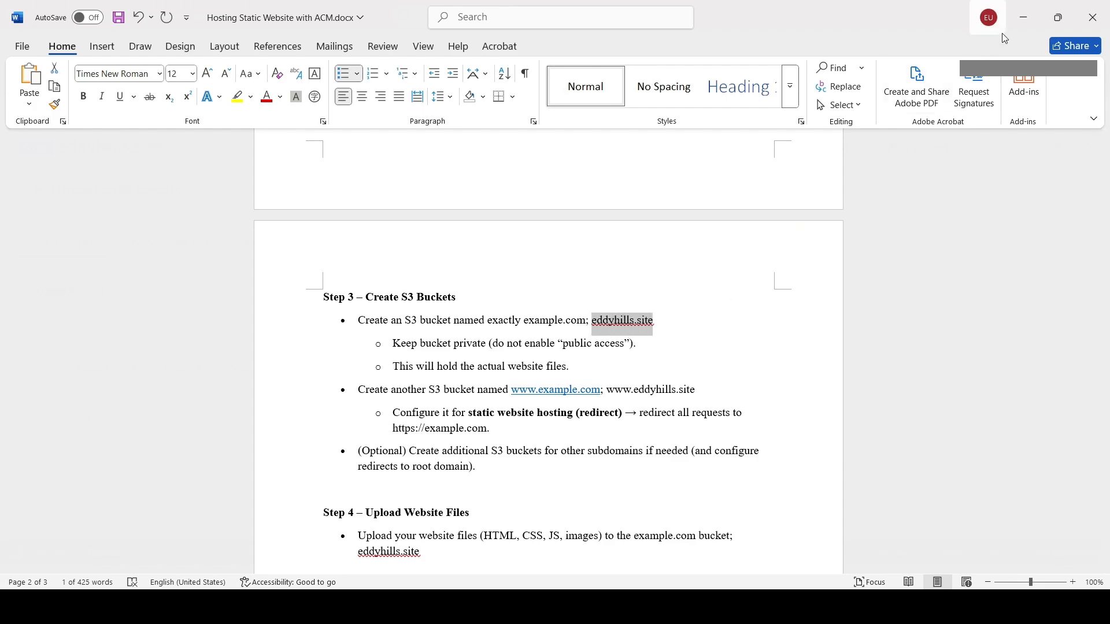
Switch to the browser and open the S3 console from the AWS service search.
key(alt+Tab)
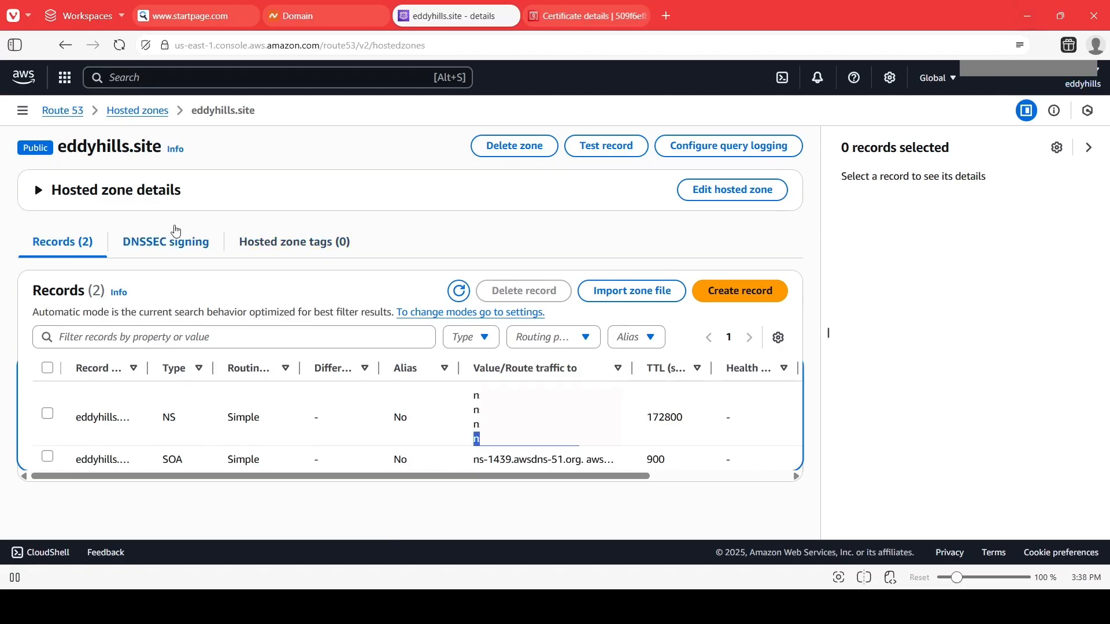
click(128, 80)
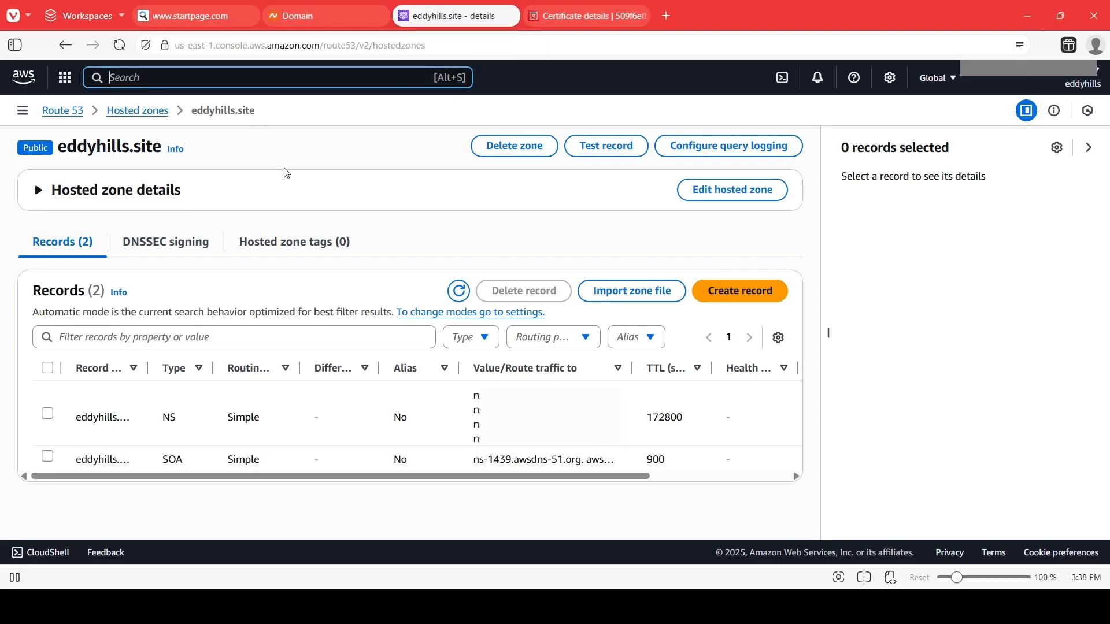
text(S3)
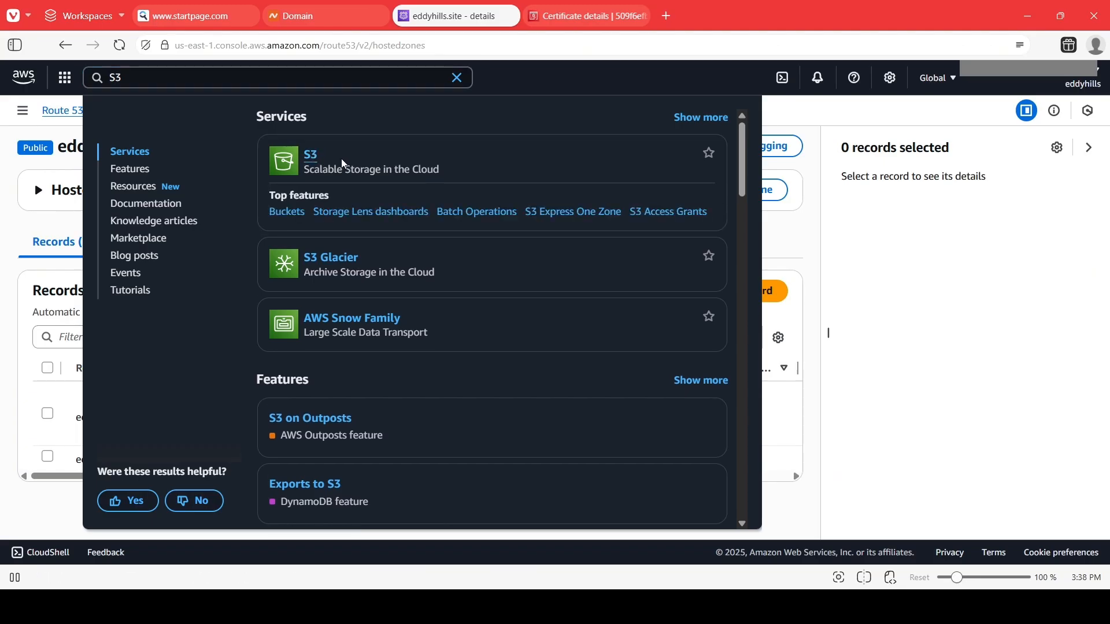
click(362, 168)
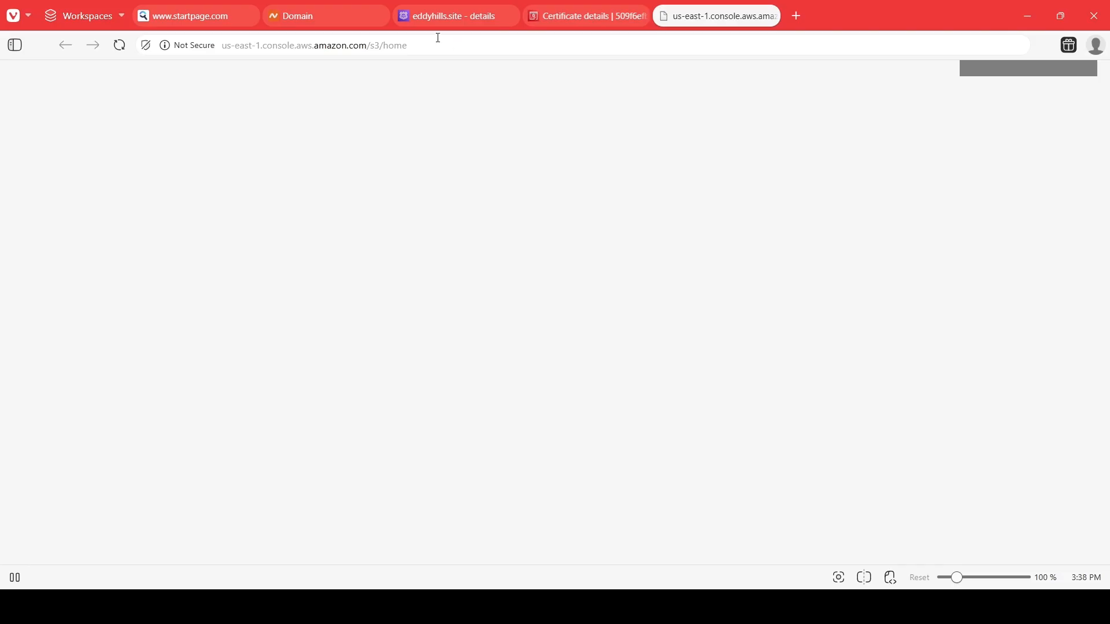
Open the CloudFront console in another tab from the service search and return to the S3 tab.
click(455, 24)
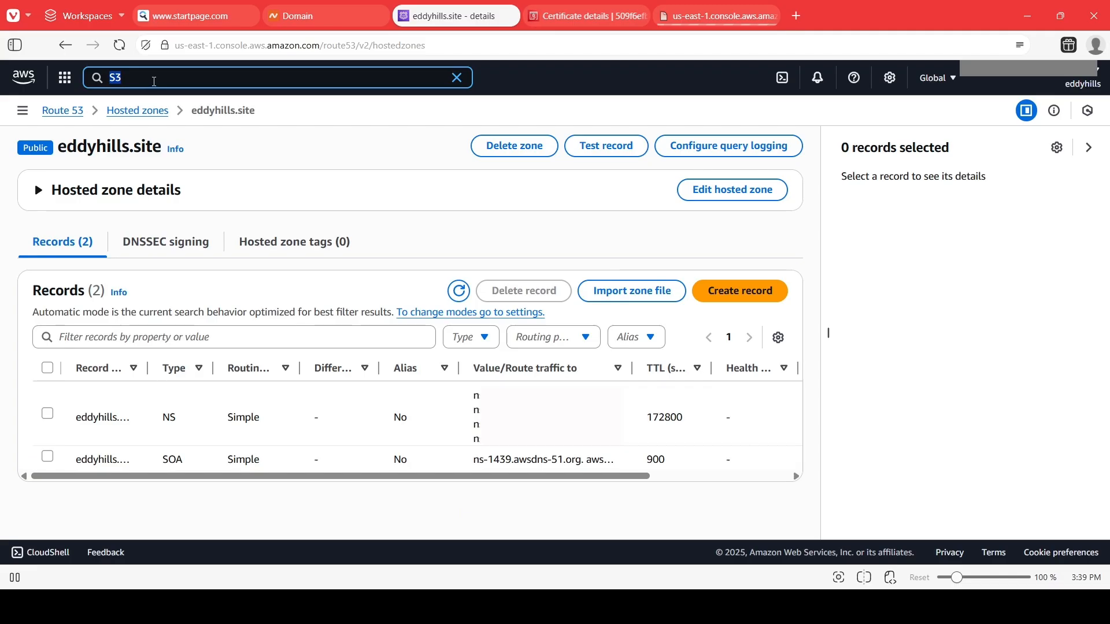
text(Cloudfr)
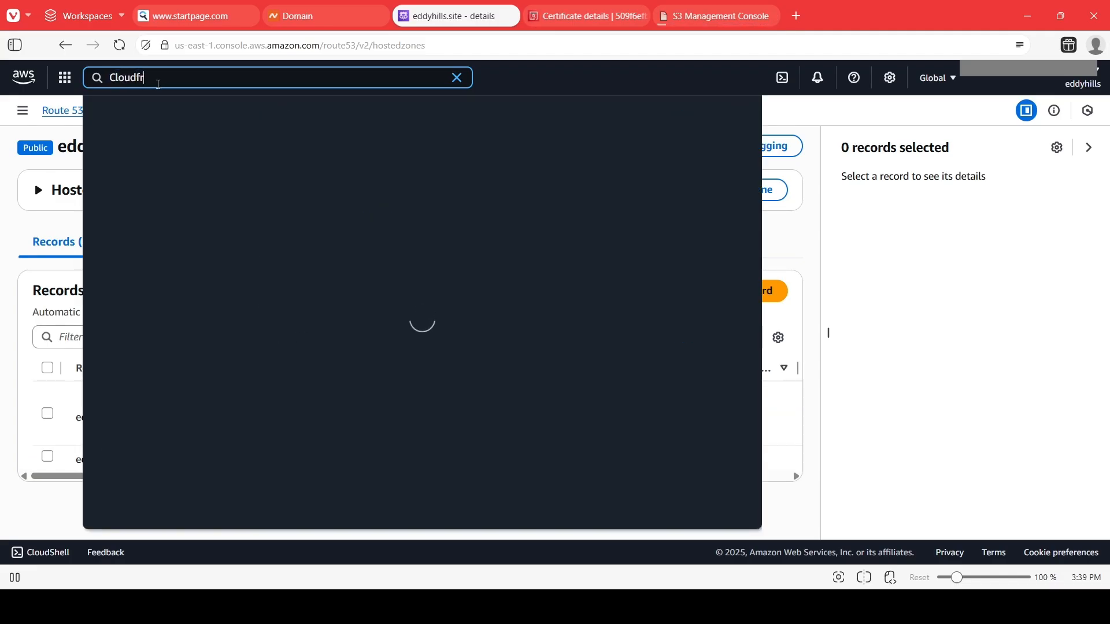
text(ont)
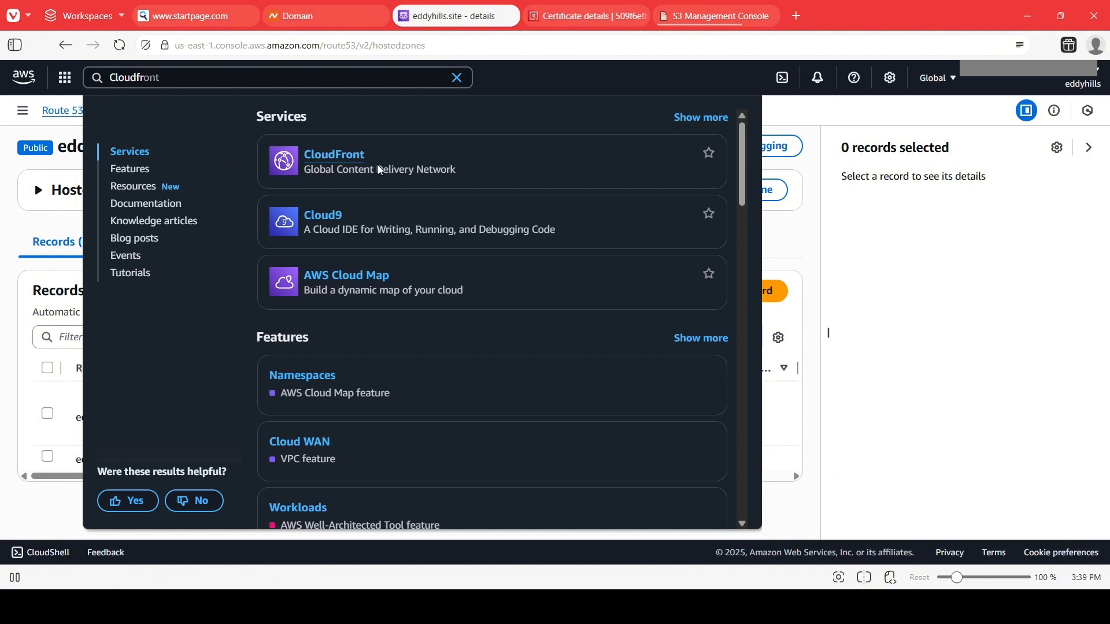
click(380, 169)
click(705, 17)
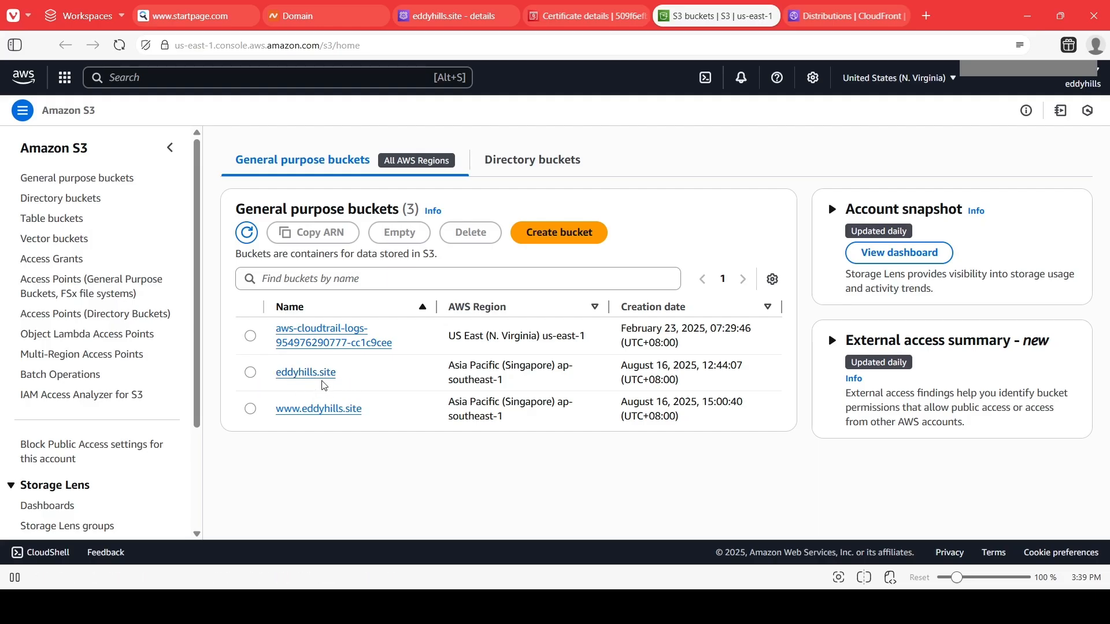
click(320, 375)
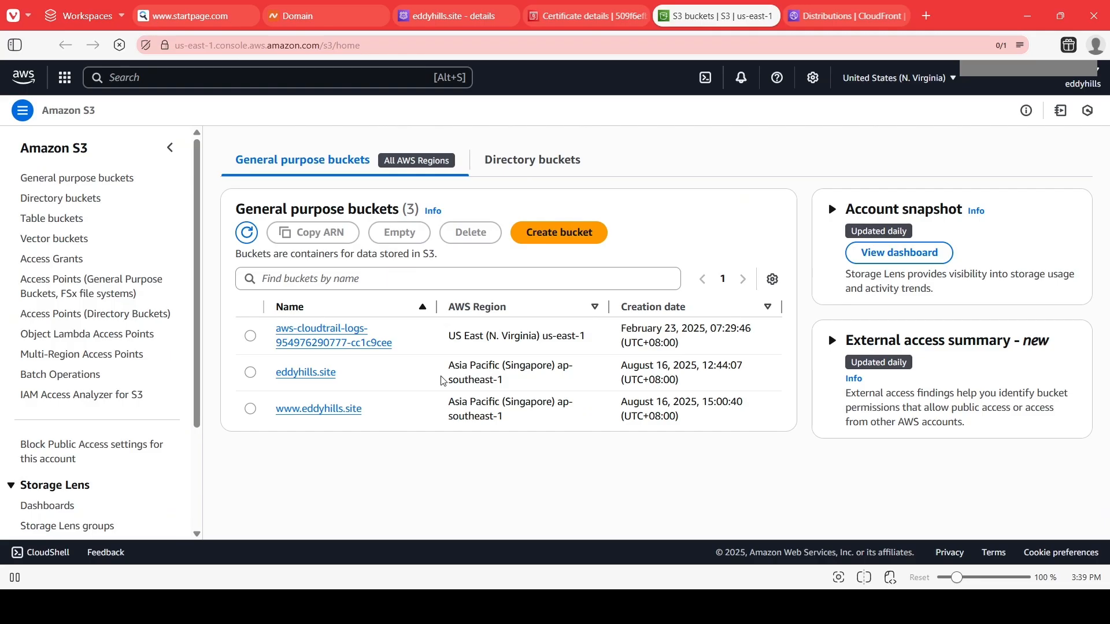
click(62, 178)
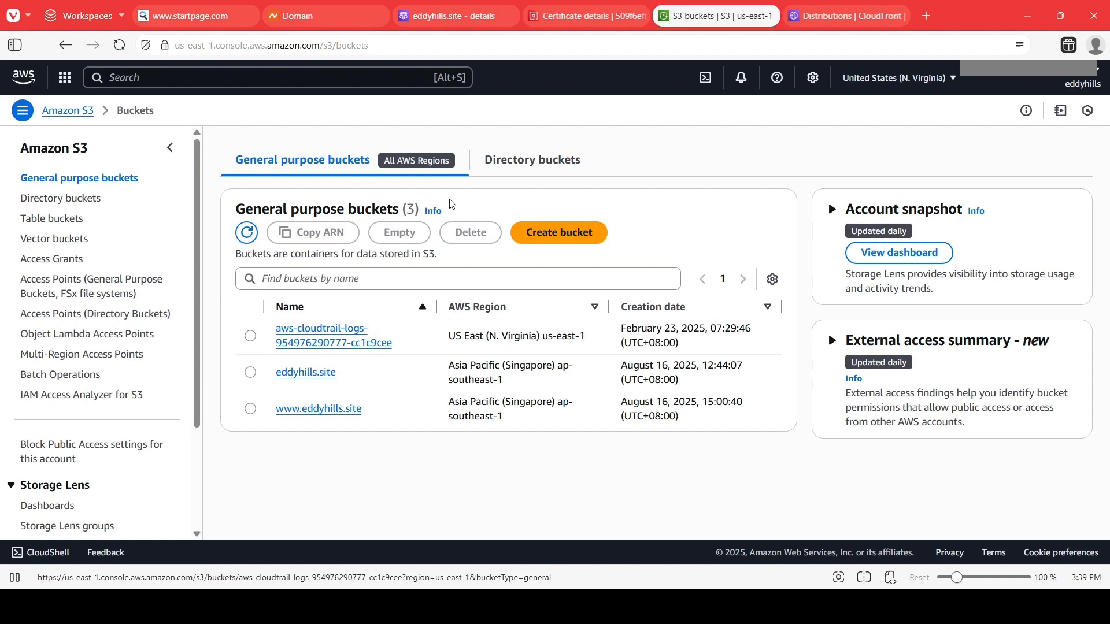
click(532, 233)
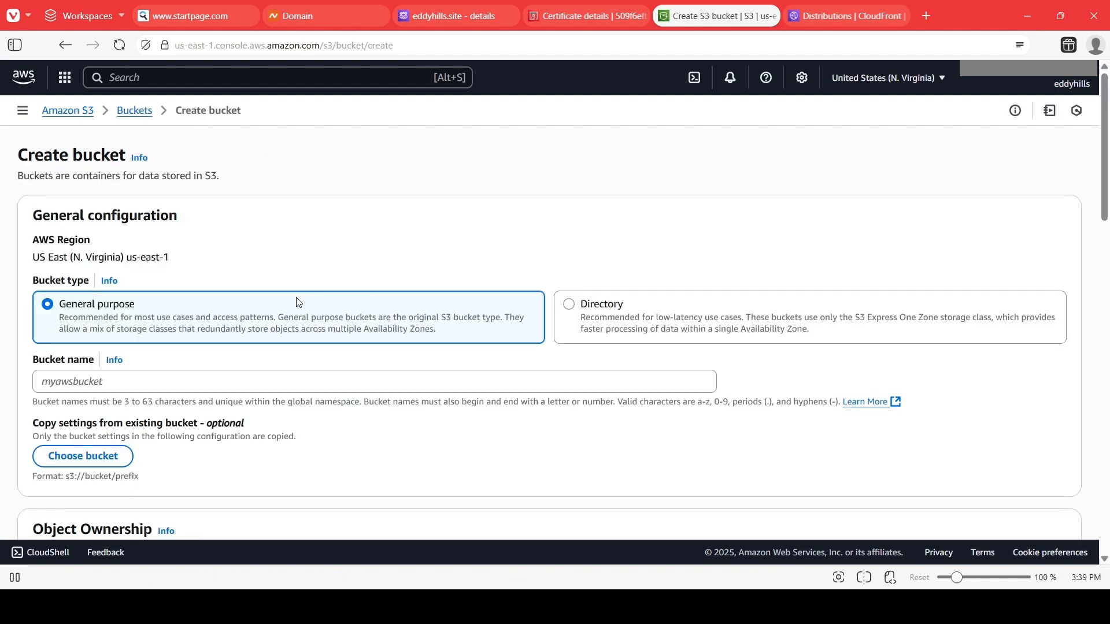
scroll(210, 363, down, 1)
click(188, 333)
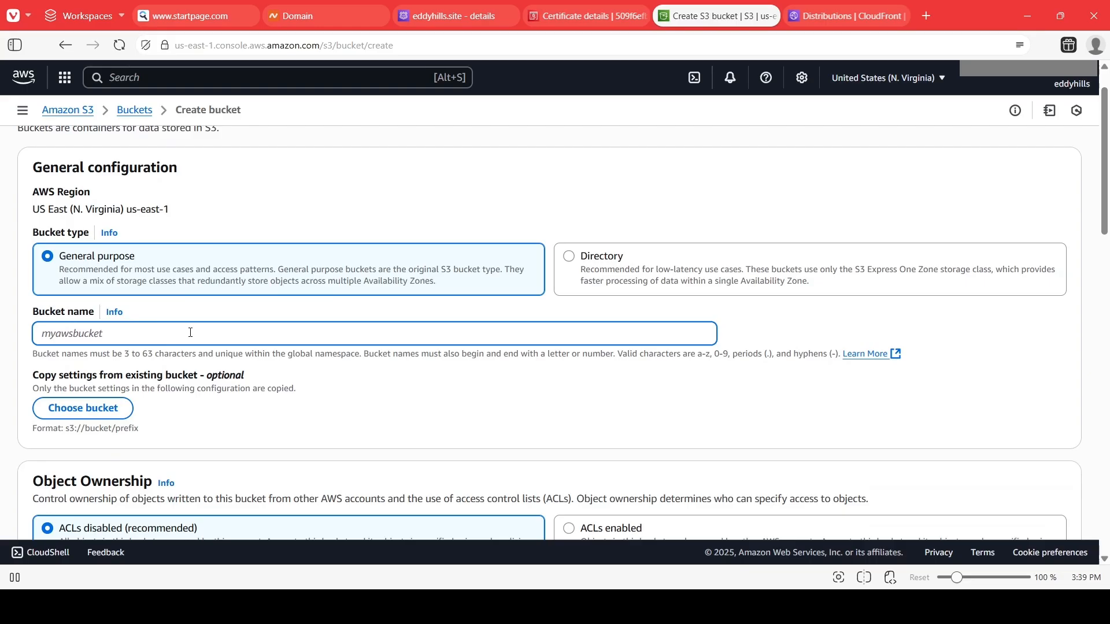
text(S3)
key(BackSpace)
key(BackSpace)
key(alt+Tab)
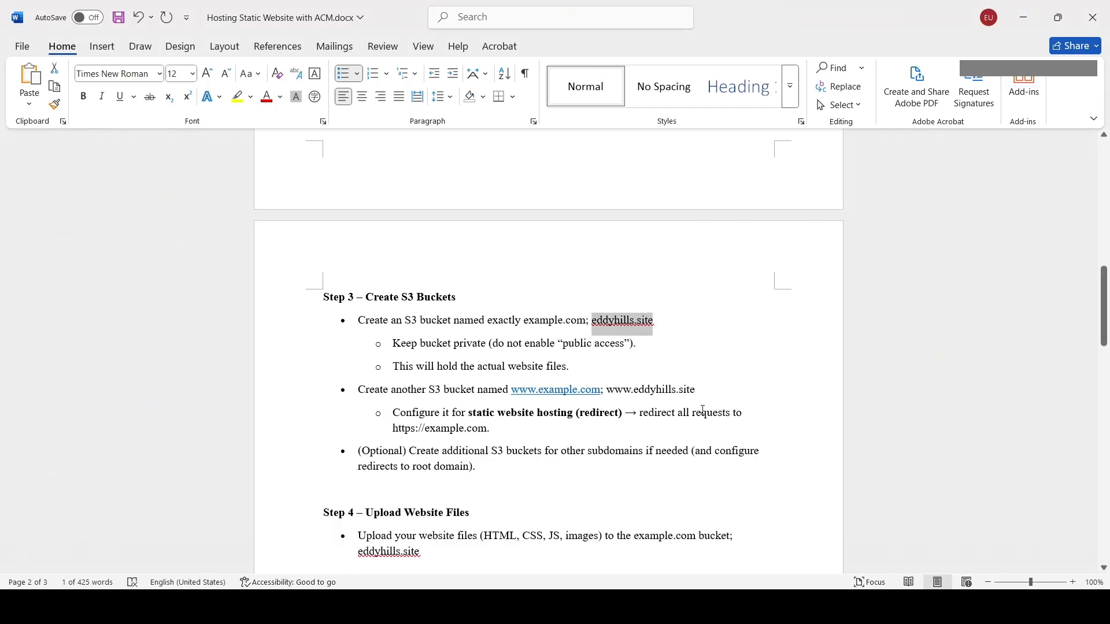
key(alt+Tab)
key(ctrl+v)
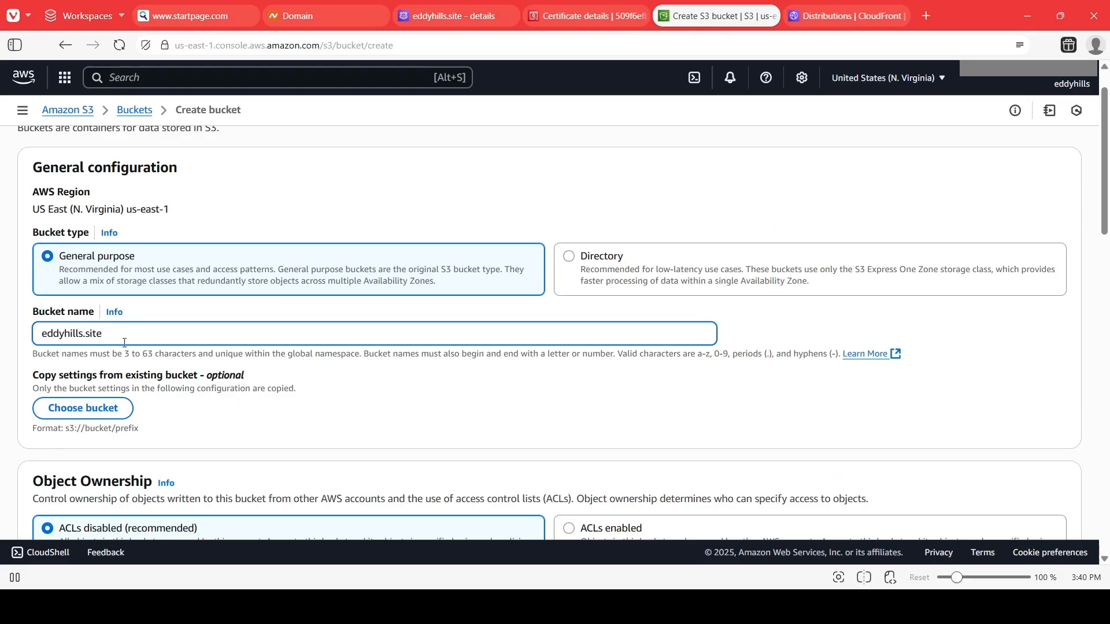
scroll(172, 350, down, 5)
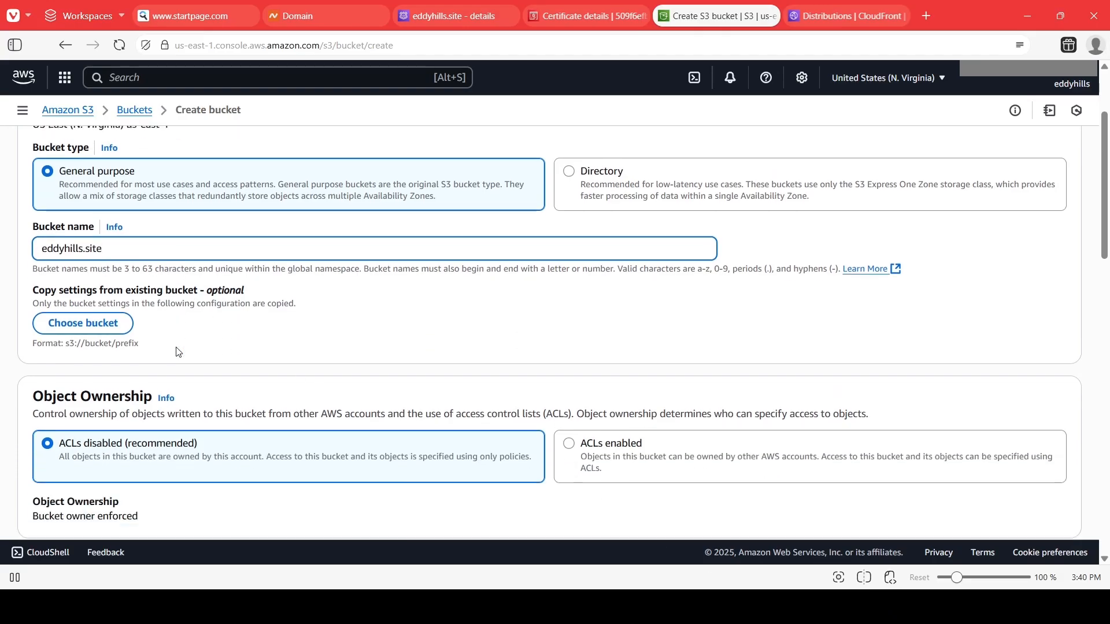
scroll(245, 315, down, 3)
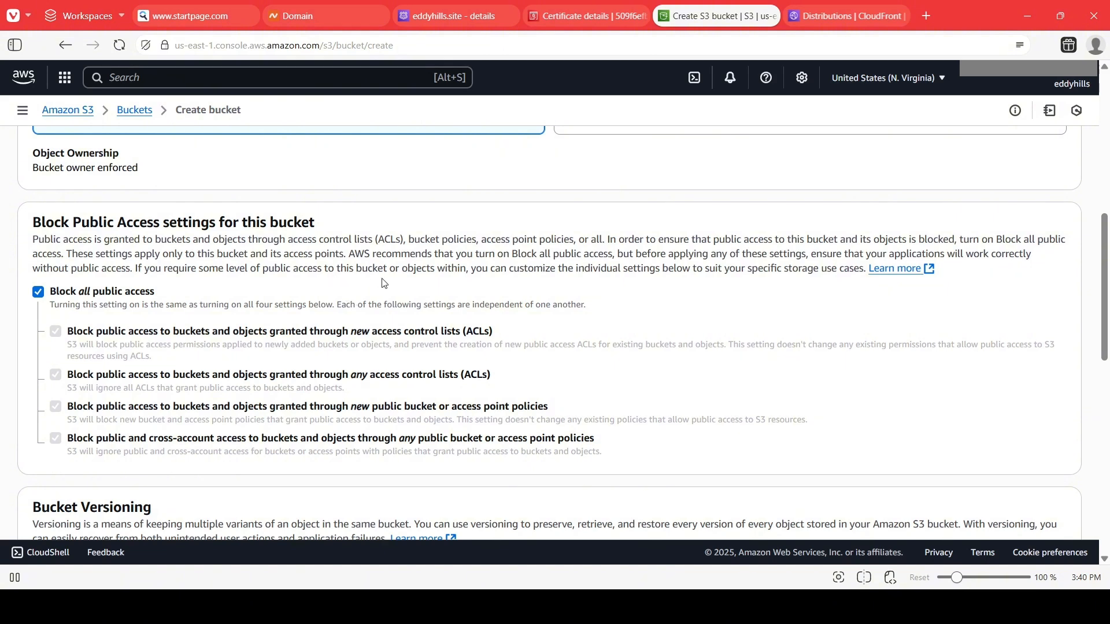
scroll(415, 288, down, 3)
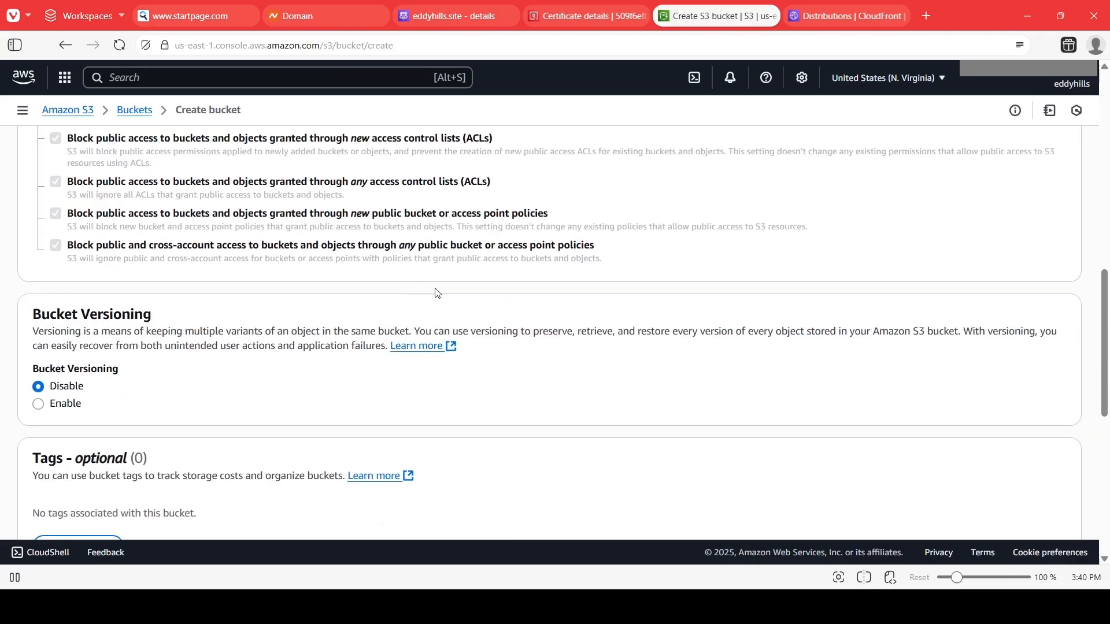
scroll(437, 293, down, 4)
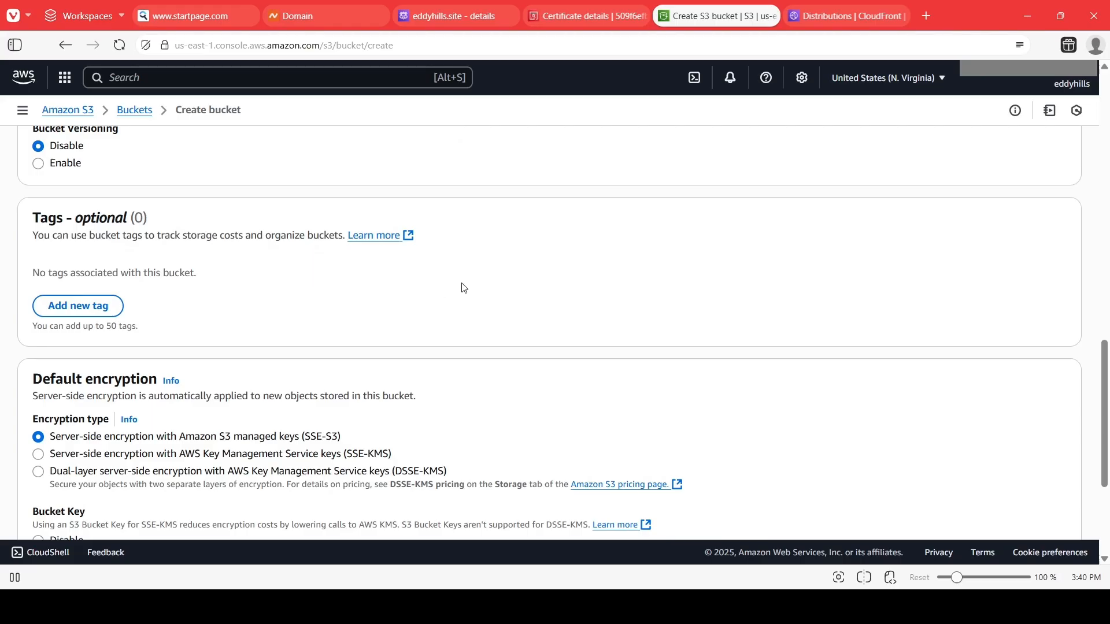
scroll(463, 288, down, 4)
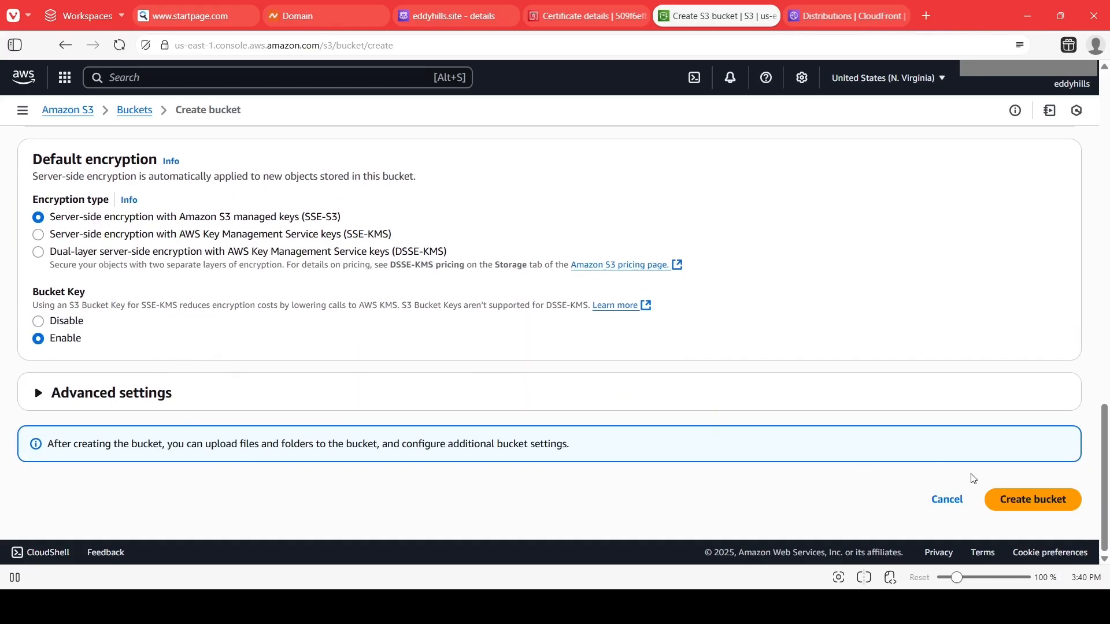
click(950, 500)
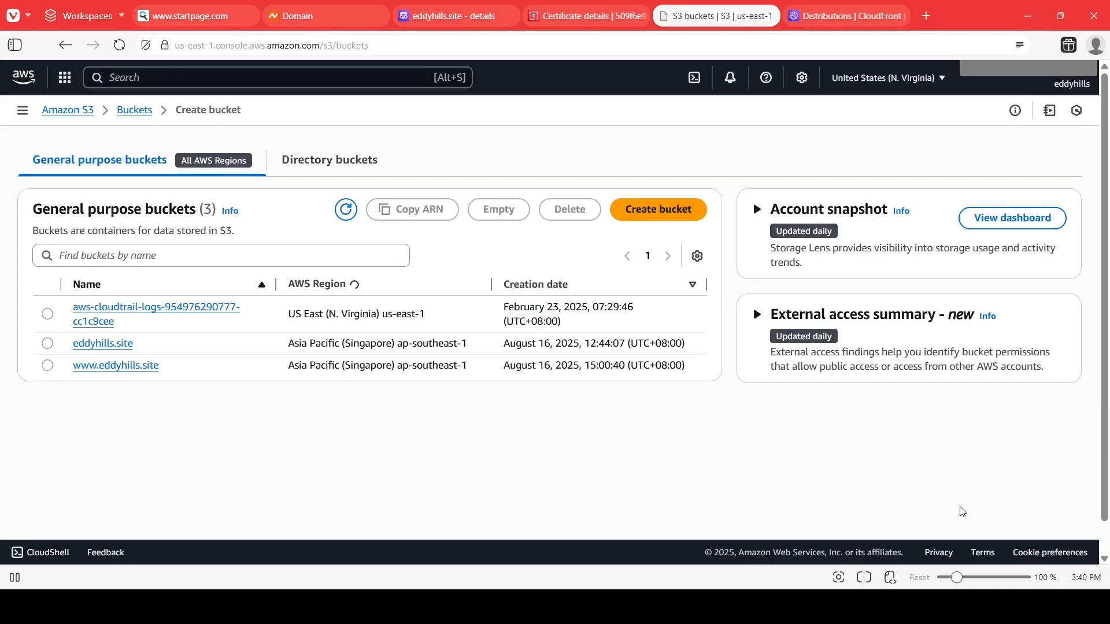
Open the eddyhills.site bucket and review the Step 3 bucket instructions in the guide.
click(106, 347)
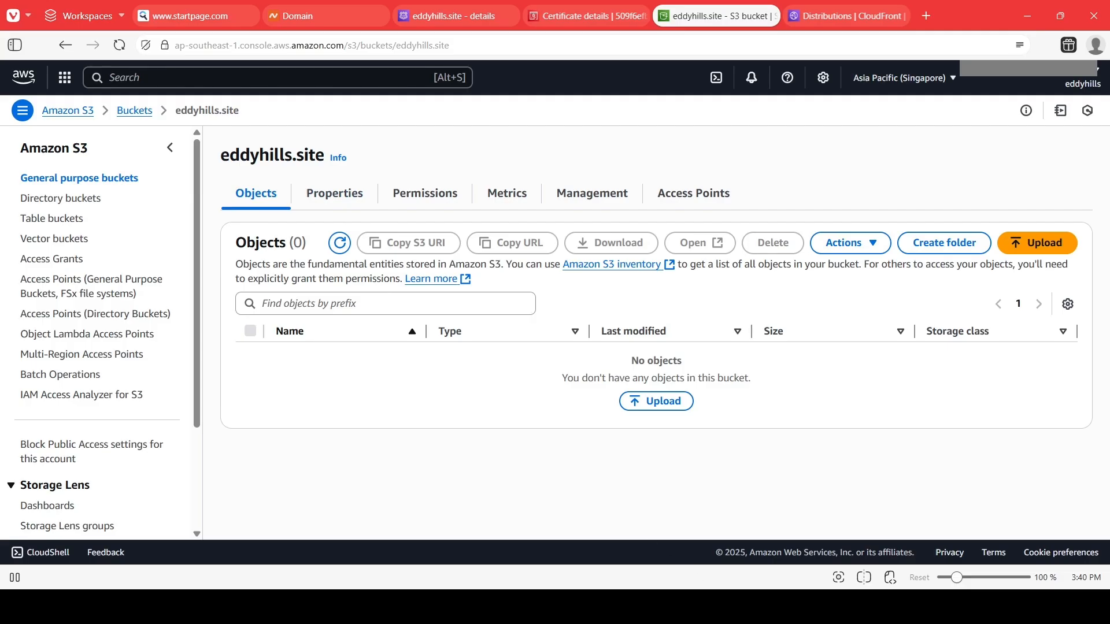
key(alt+Tab)
click(423, 346)
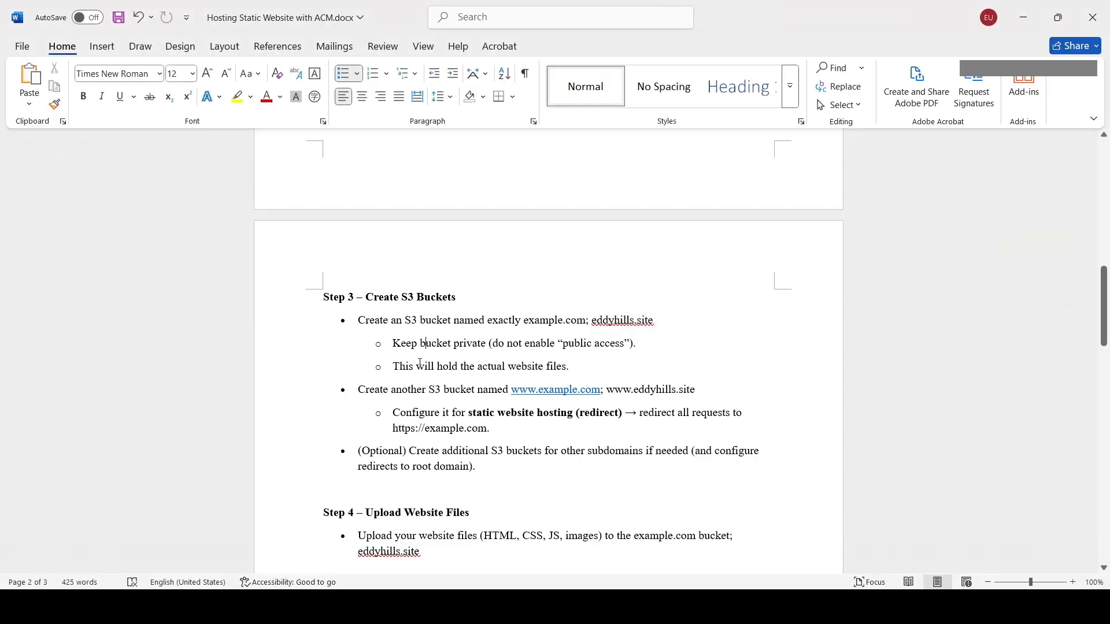
drag(578, 371, 419, 344)
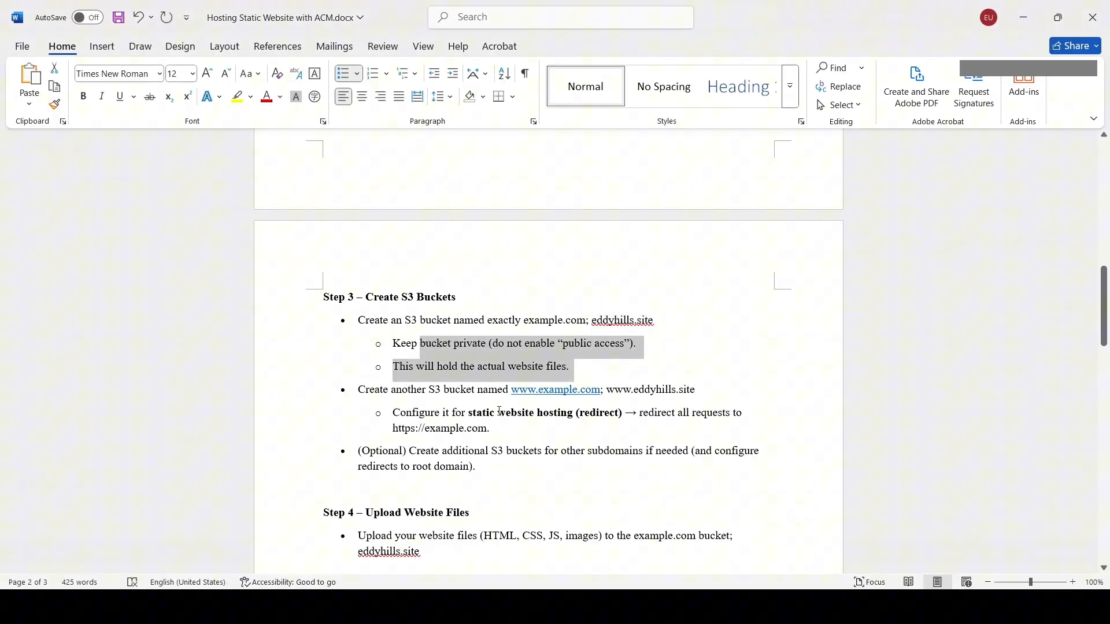
click(545, 423)
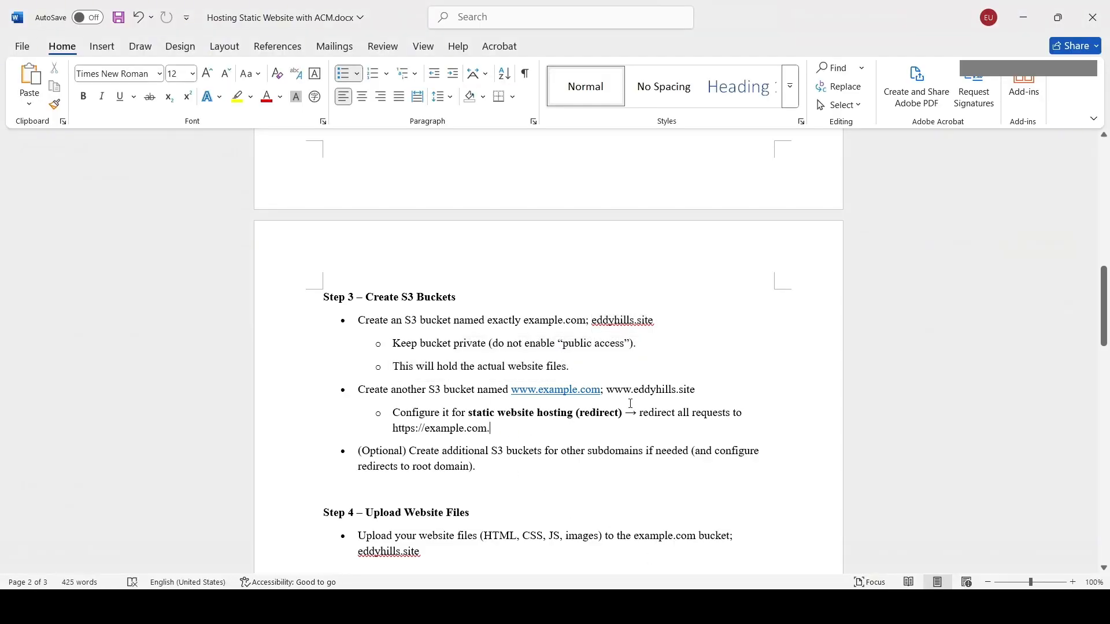
click(446, 401)
click(524, 416)
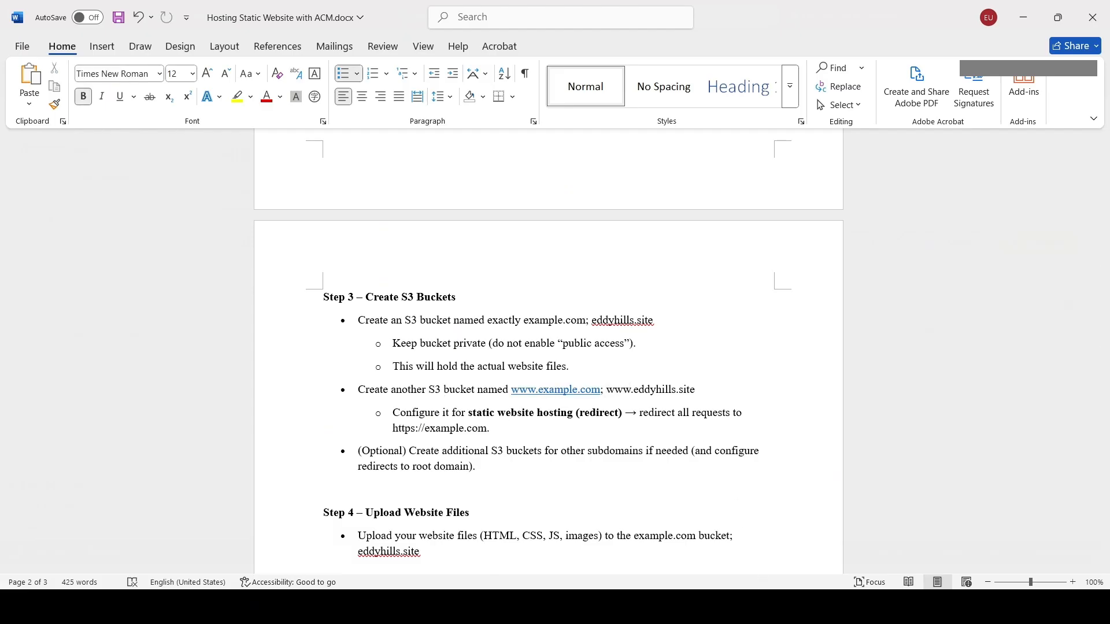
click(555, 343)
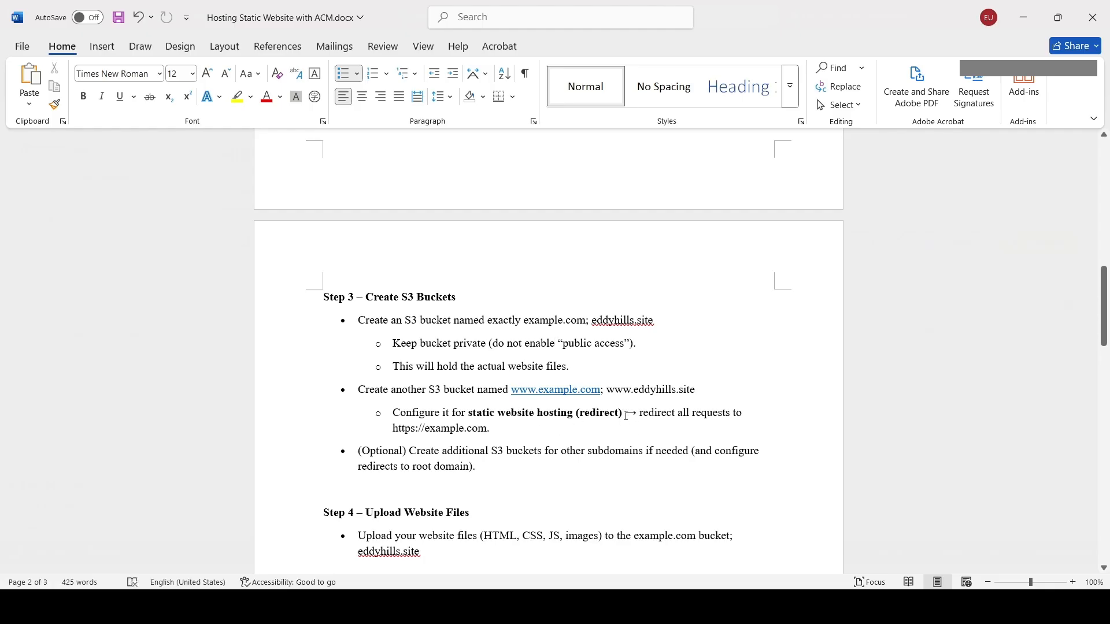
drag(626, 415, 592, 414)
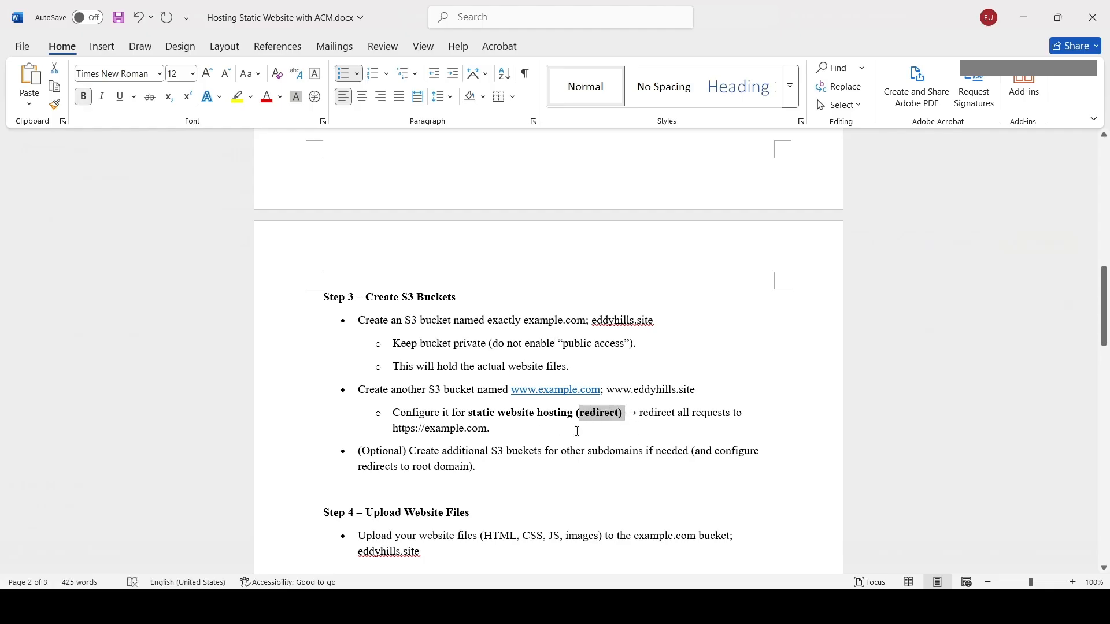
click(577, 428)
key(alt+Tab)
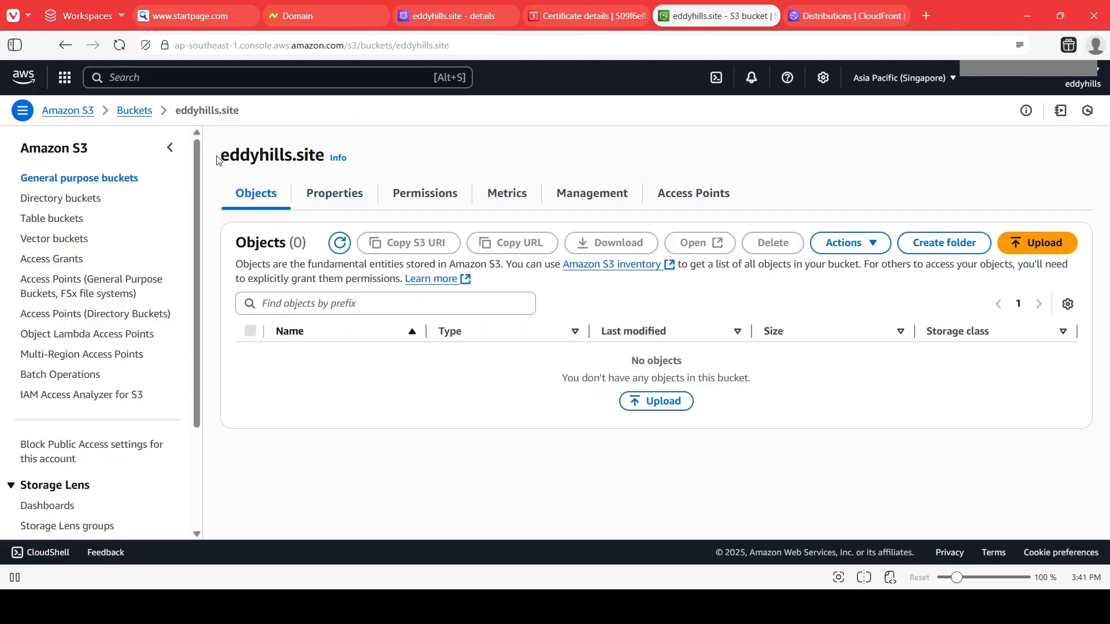
Review the static website hosting section in the eddyhills.site bucket's properties.
click(360, 206)
scroll(429, 266, down, 10)
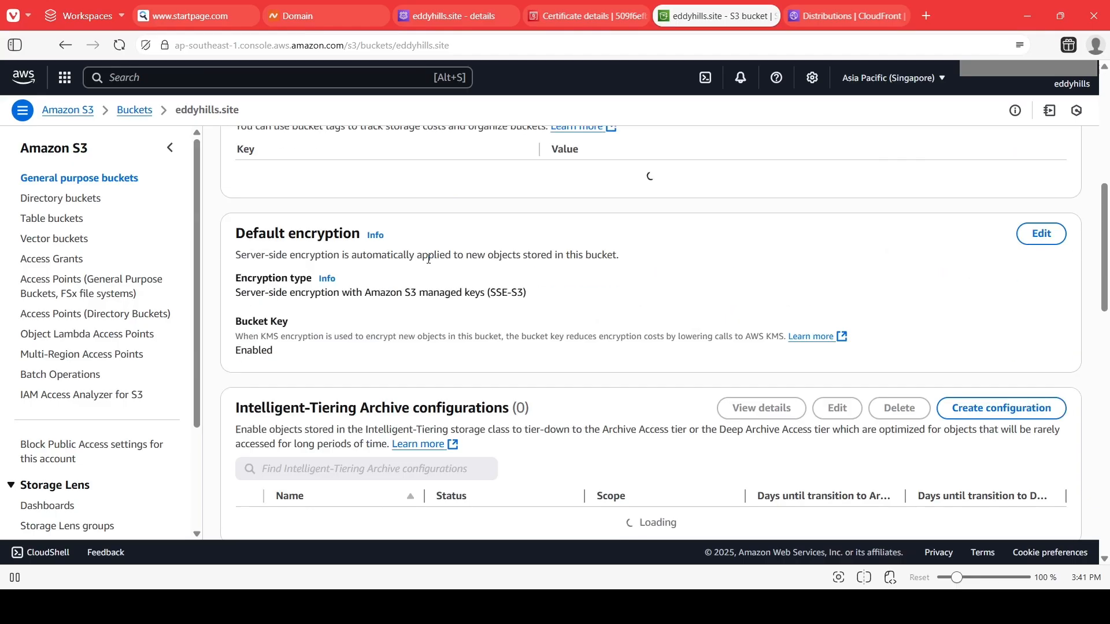
scroll(428, 266, down, 15)
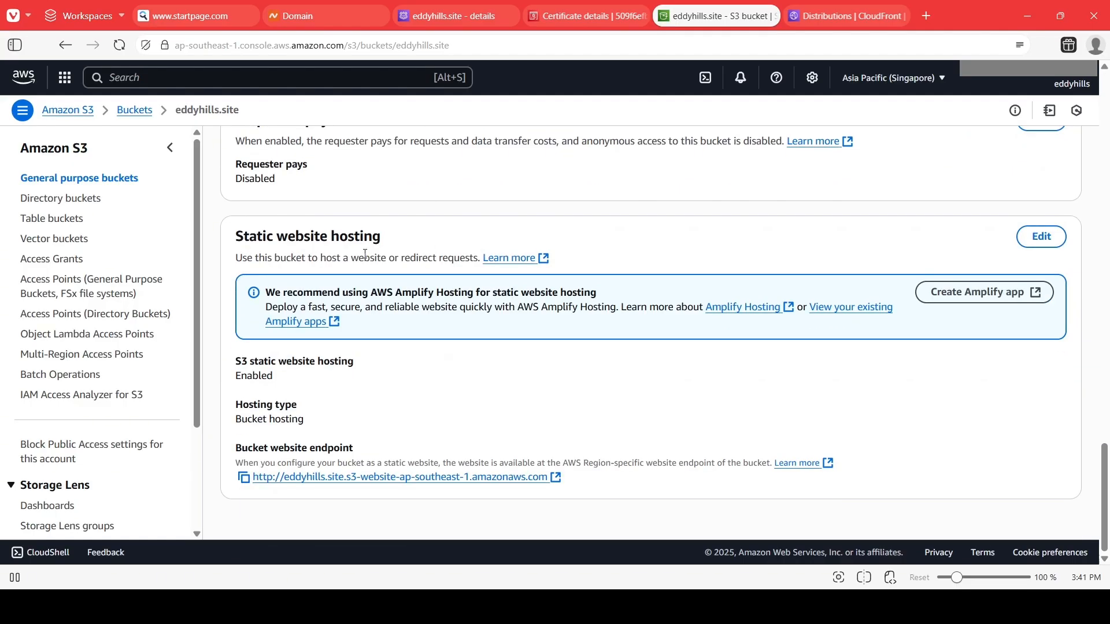
drag(264, 234, 383, 240)
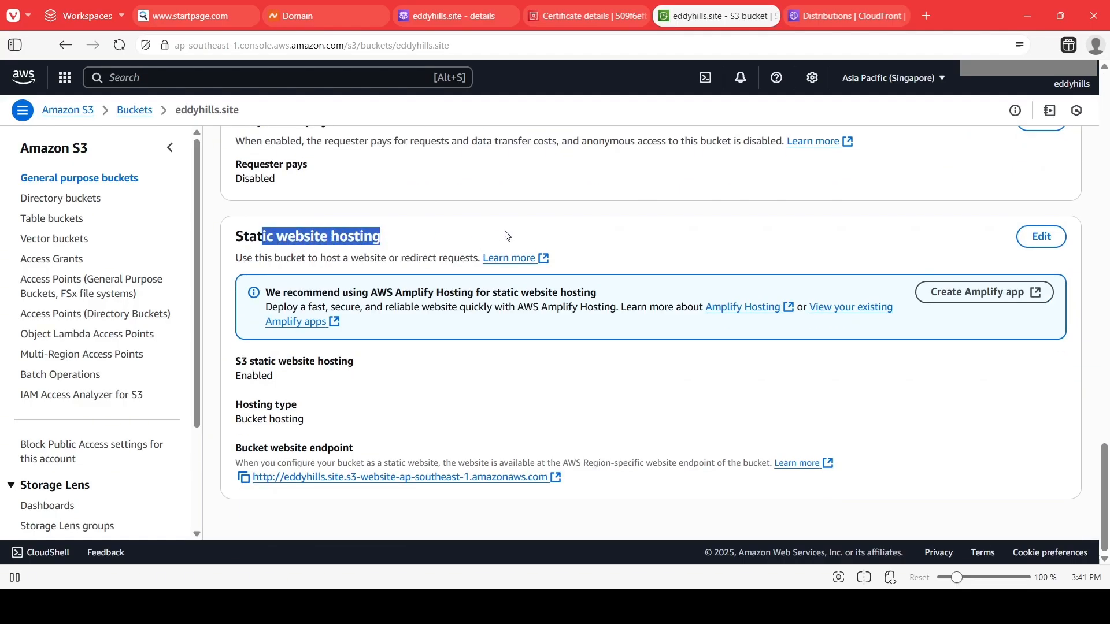
Save the eddyhills.site bucket's static website hosting as enabled, hosting a static website with index document index.html.
click(1040, 237)
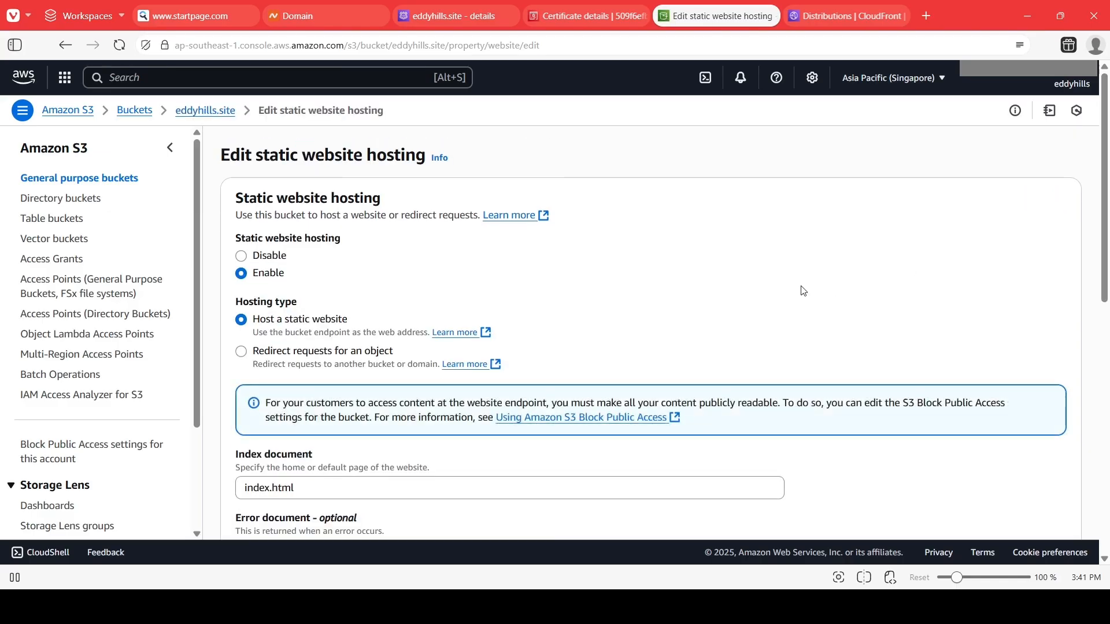
click(243, 258)
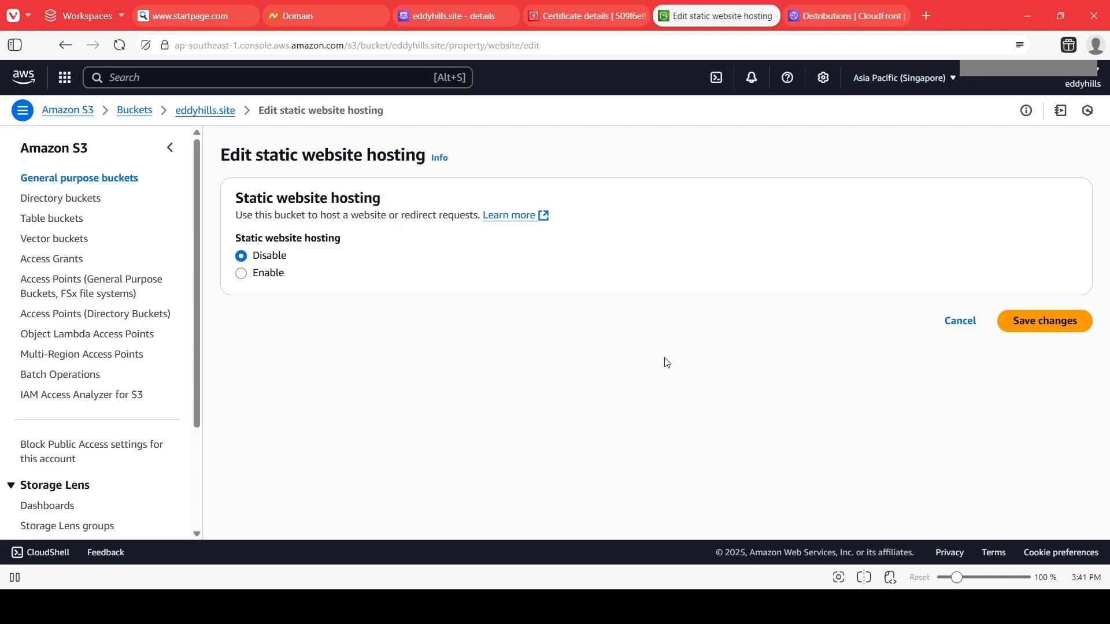
click(243, 275)
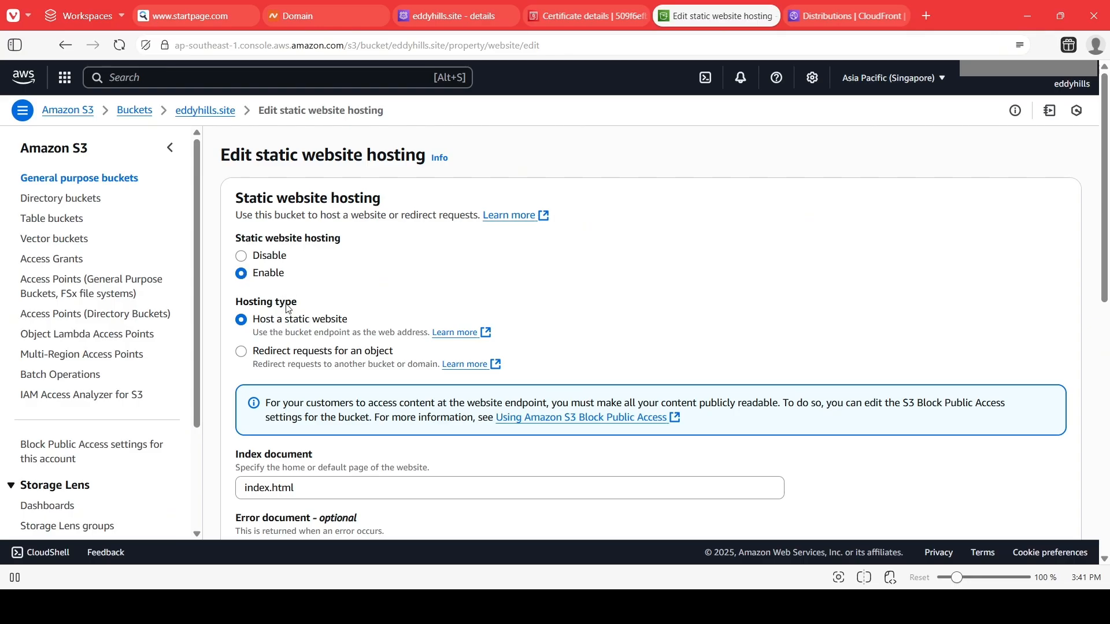
scroll(292, 298, down, 1)
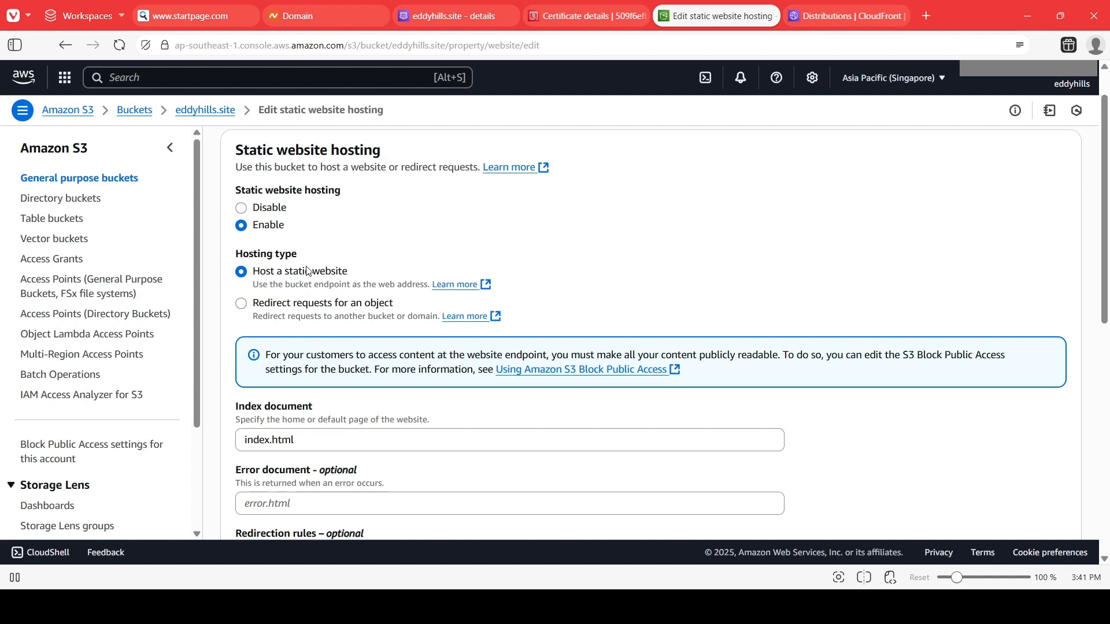
scroll(325, 303, down, 3)
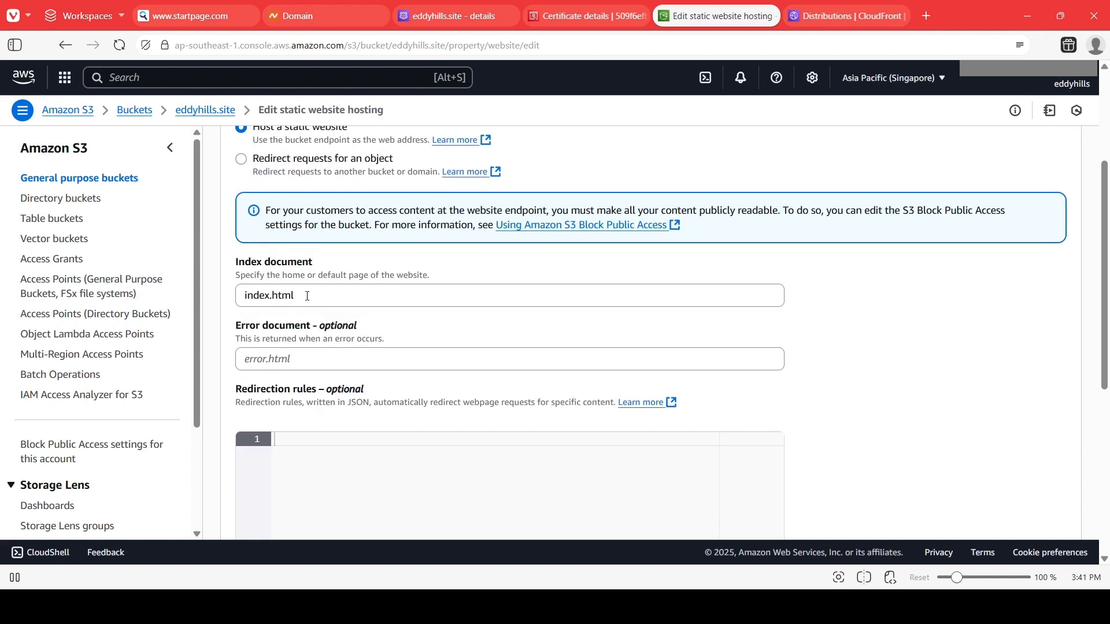
click(304, 296)
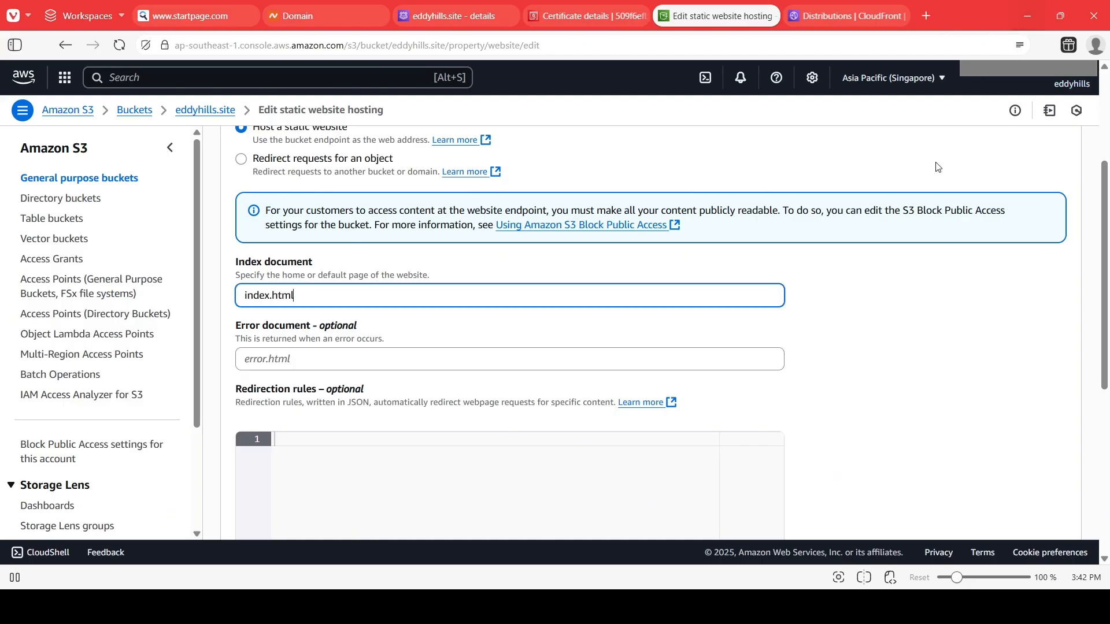
scroll(405, 307, down, 1)
click(338, 310)
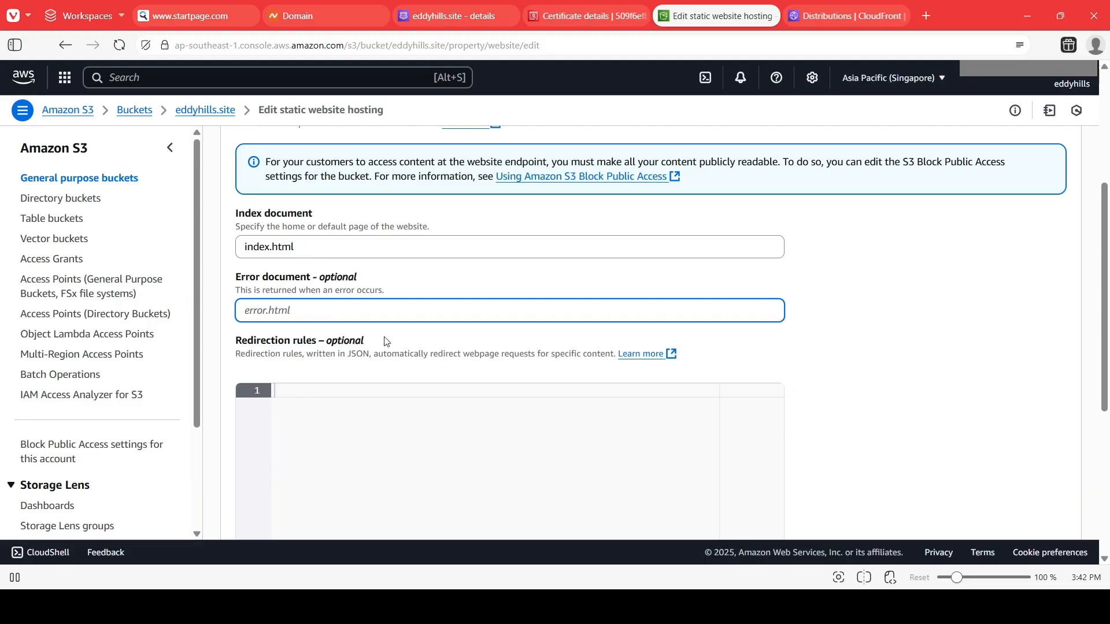
scroll(386, 341, down, 4)
scroll(374, 324, up, 8)
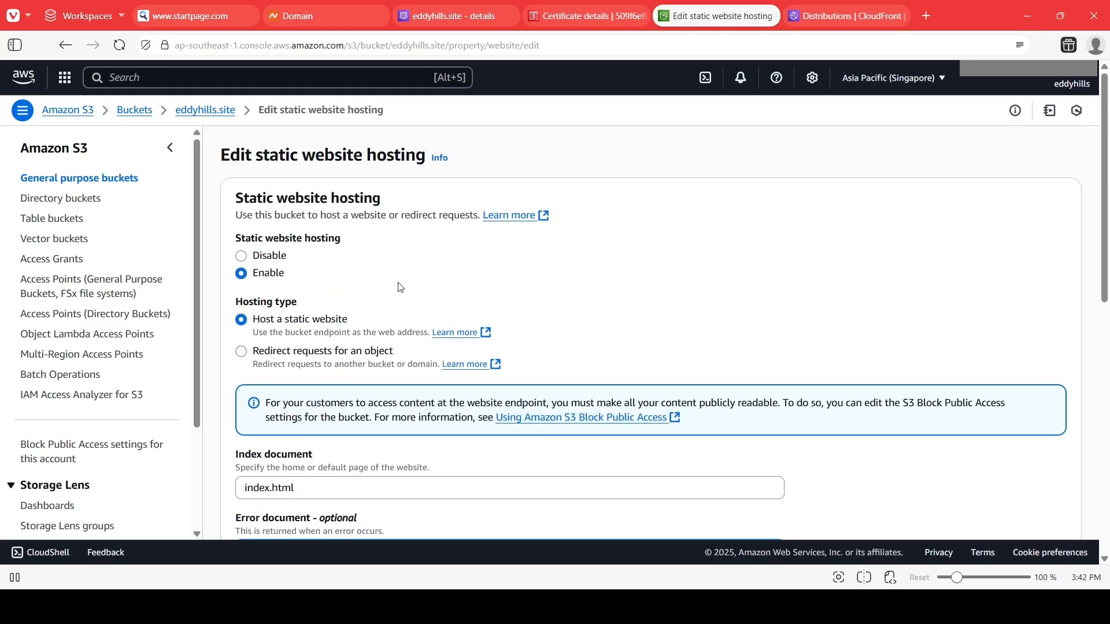
scroll(874, 280, down, 8)
click(1035, 499)
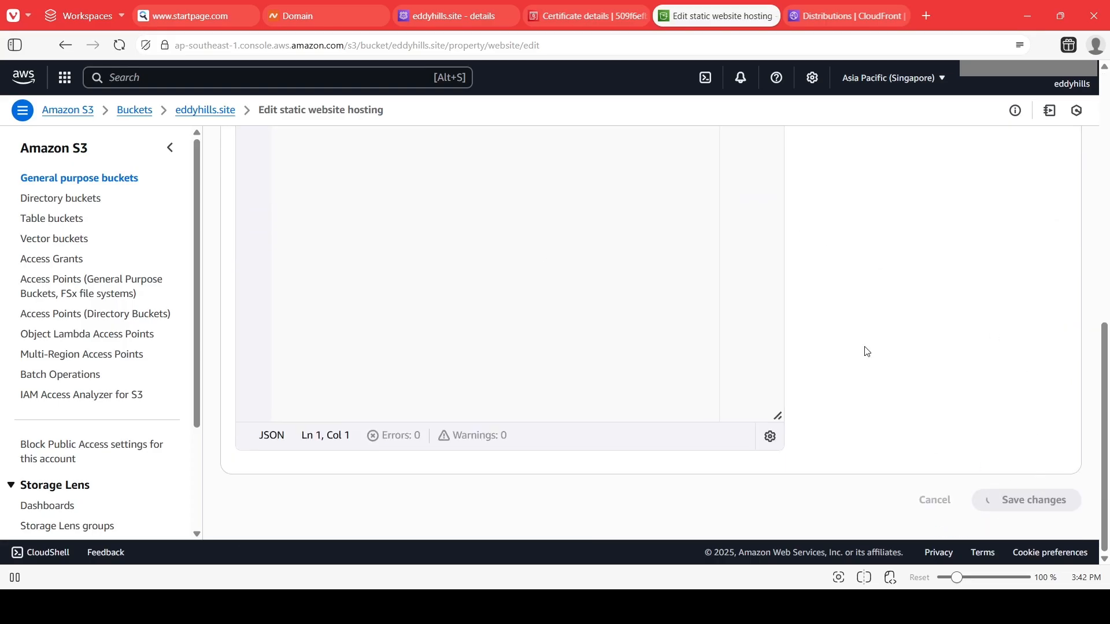
scroll(636, 215, up, 8)
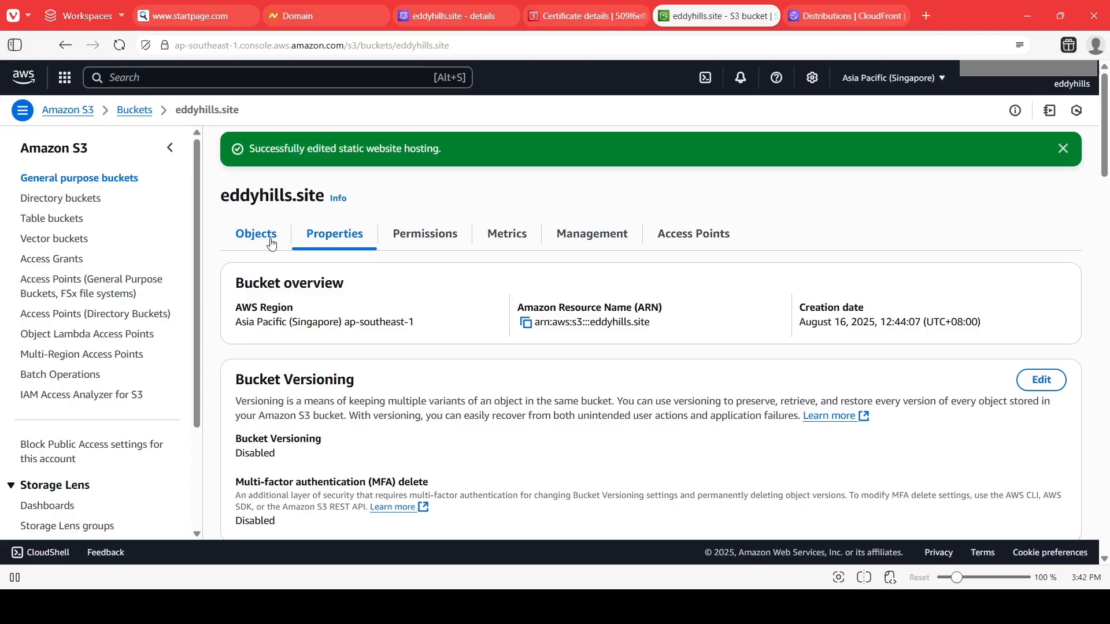
click(134, 110)
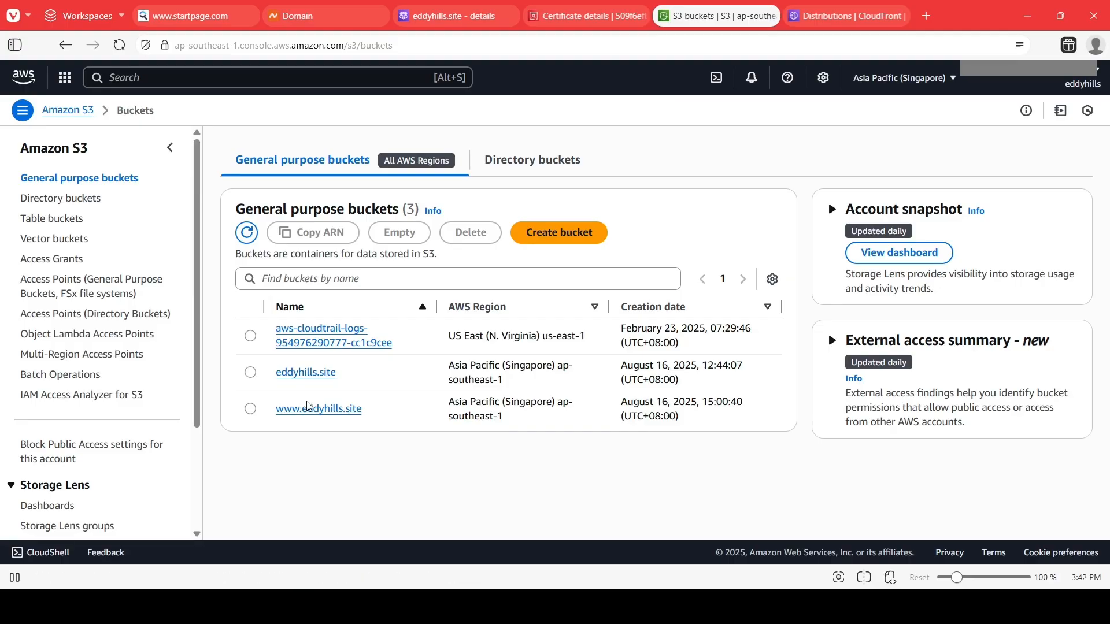
click(307, 409)
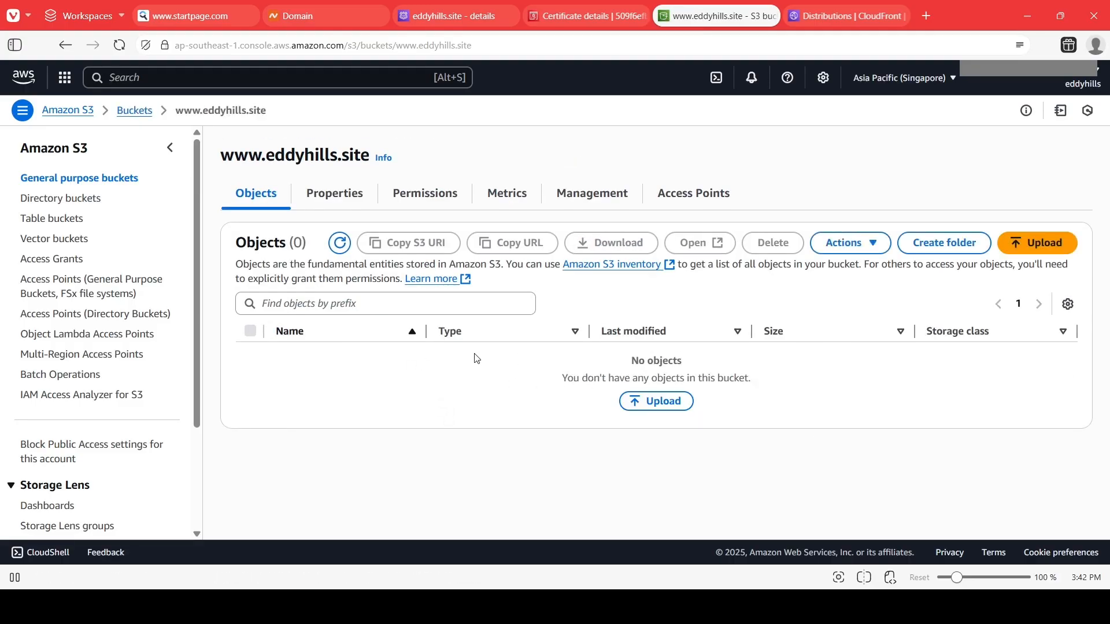
click(334, 195)
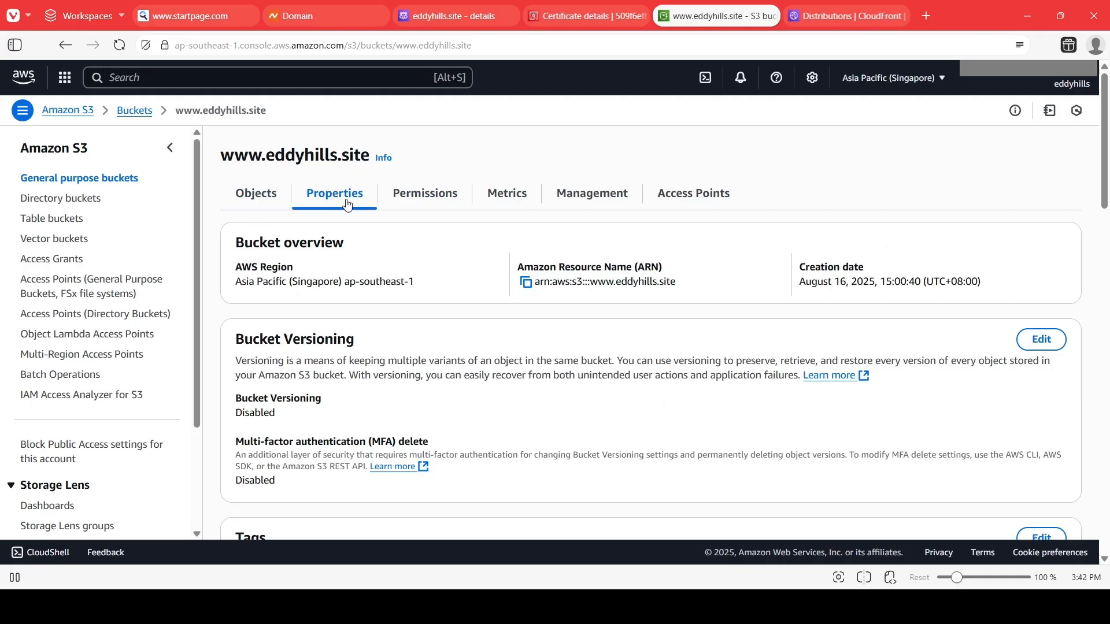
scroll(513, 355, down, 15)
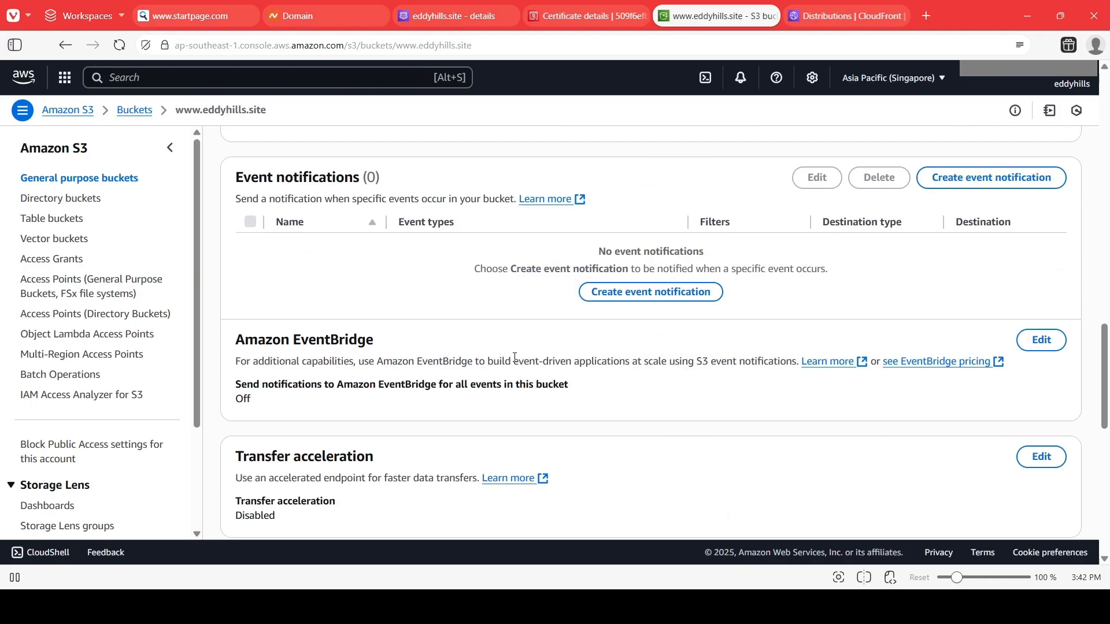
scroll(514, 357, down, 9)
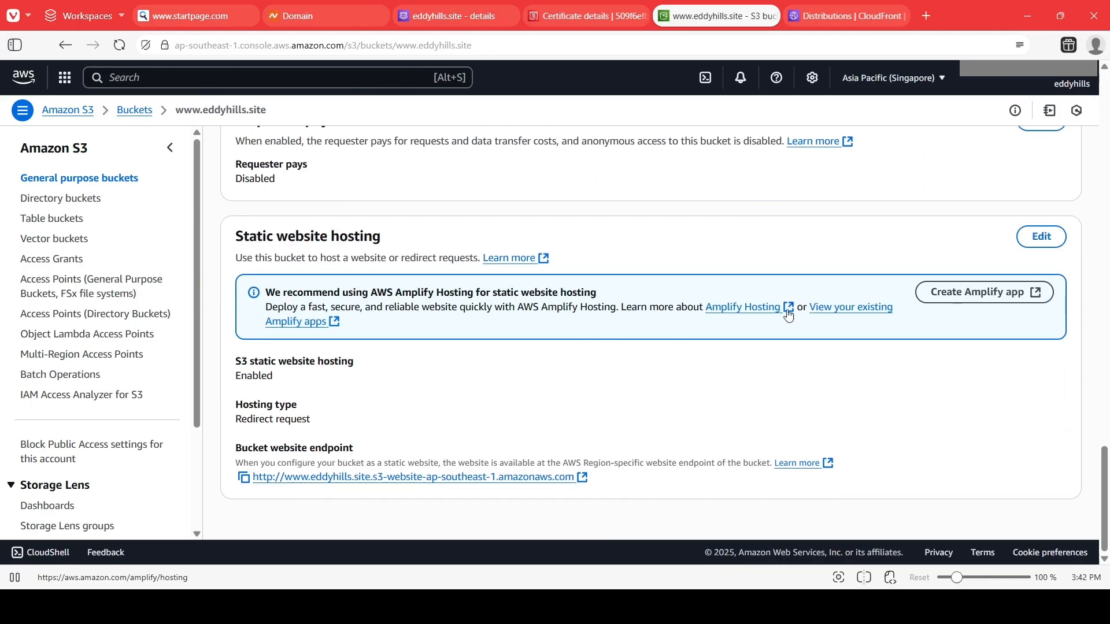
click(1051, 241)
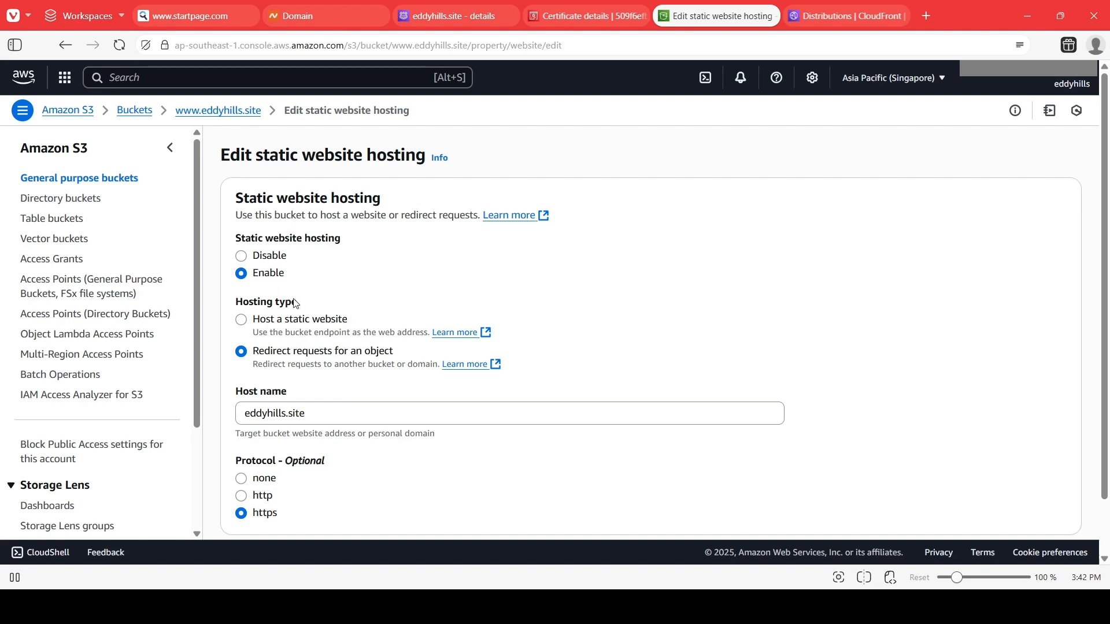
scroll(256, 289, down, 1)
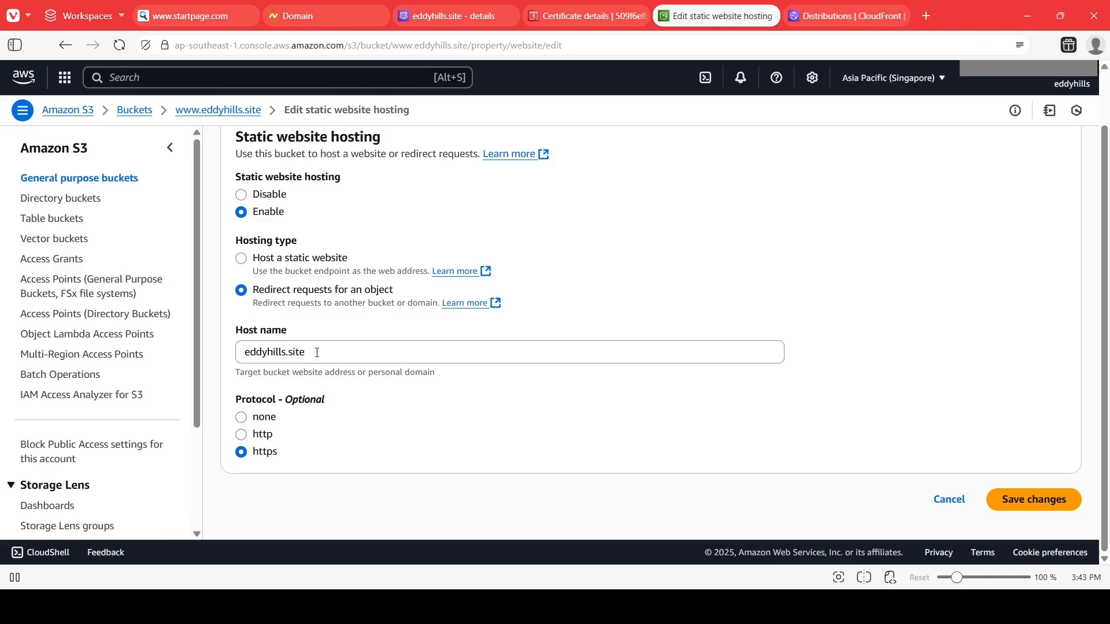
click(317, 353)
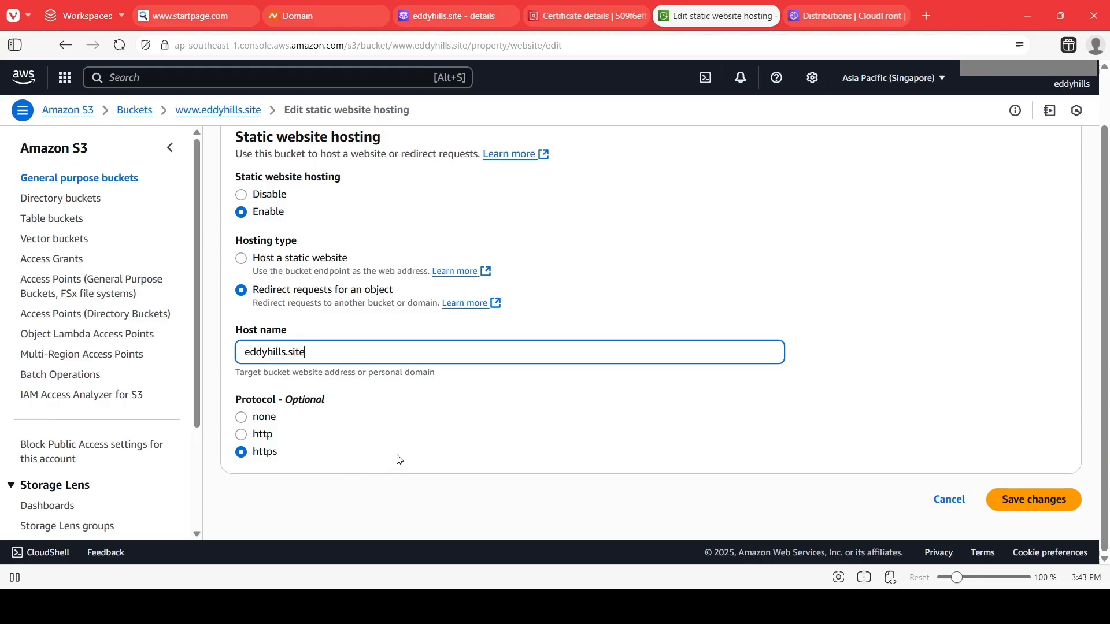
click(1005, 502)
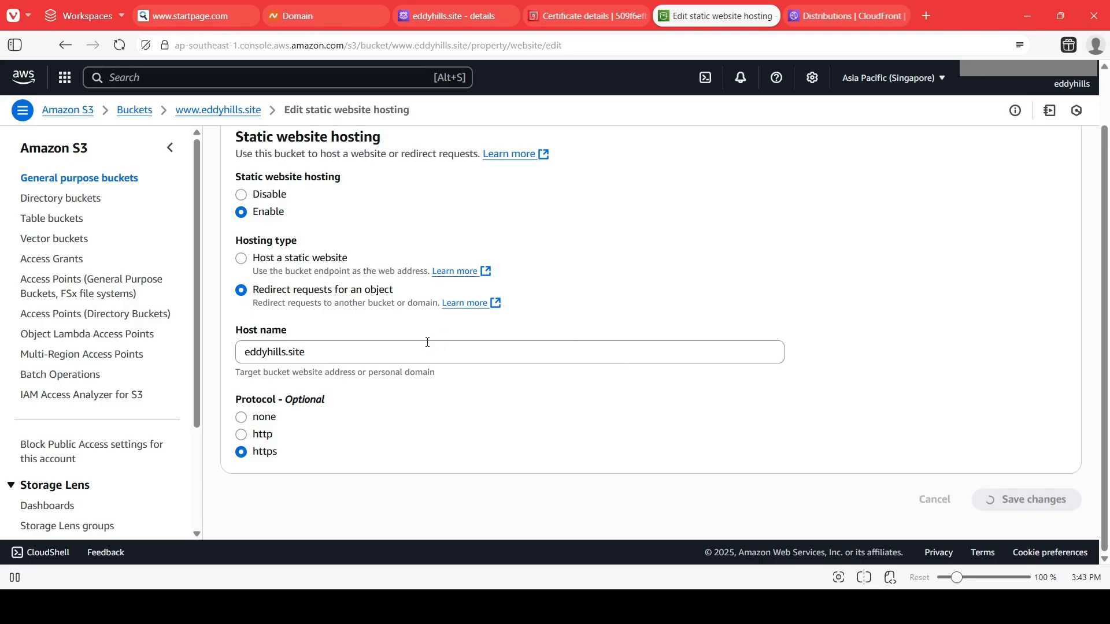
In the guide document, move the checkmark graphic from Step 2 to the Step 3 heading and review Step 4.
key(alt+Tab)
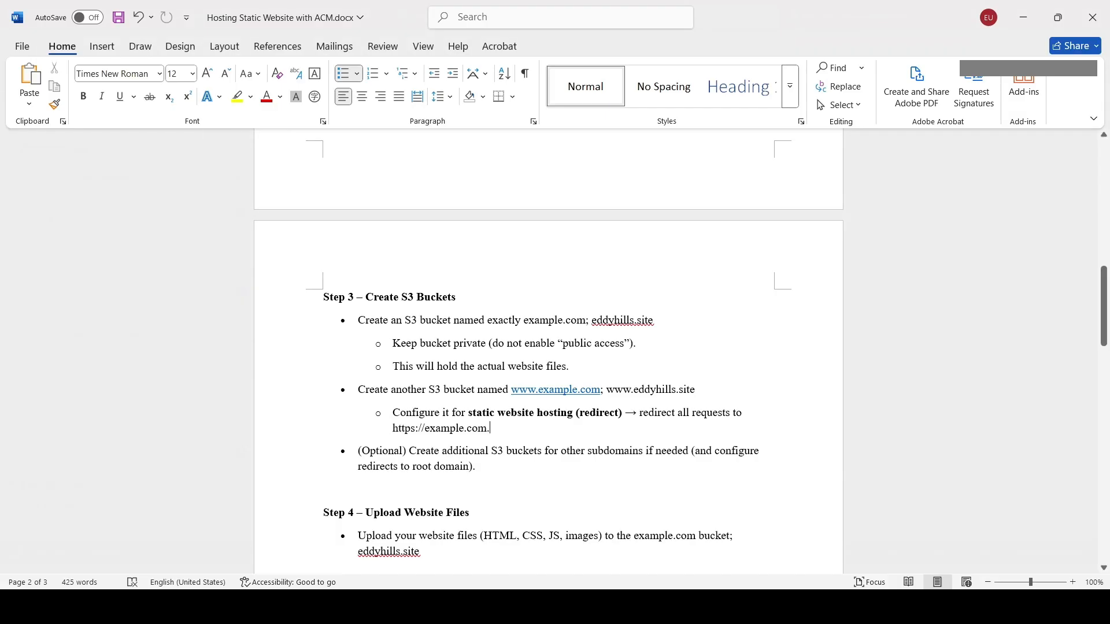
scroll(482, 343, up, 5)
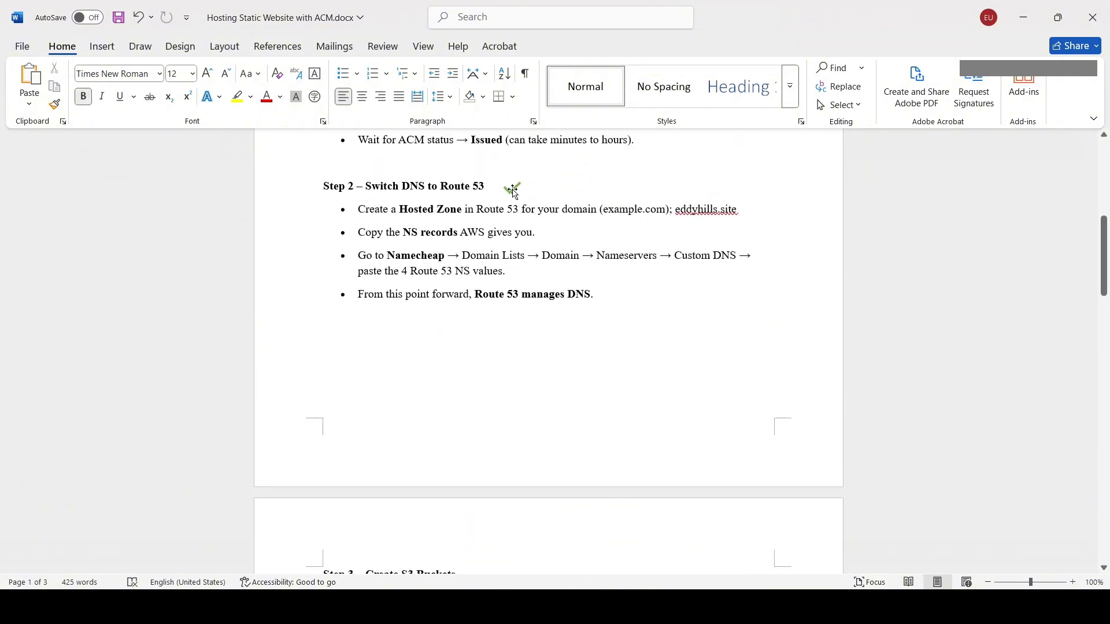
drag(512, 186, 478, 556)
scroll(527, 437, down, 6)
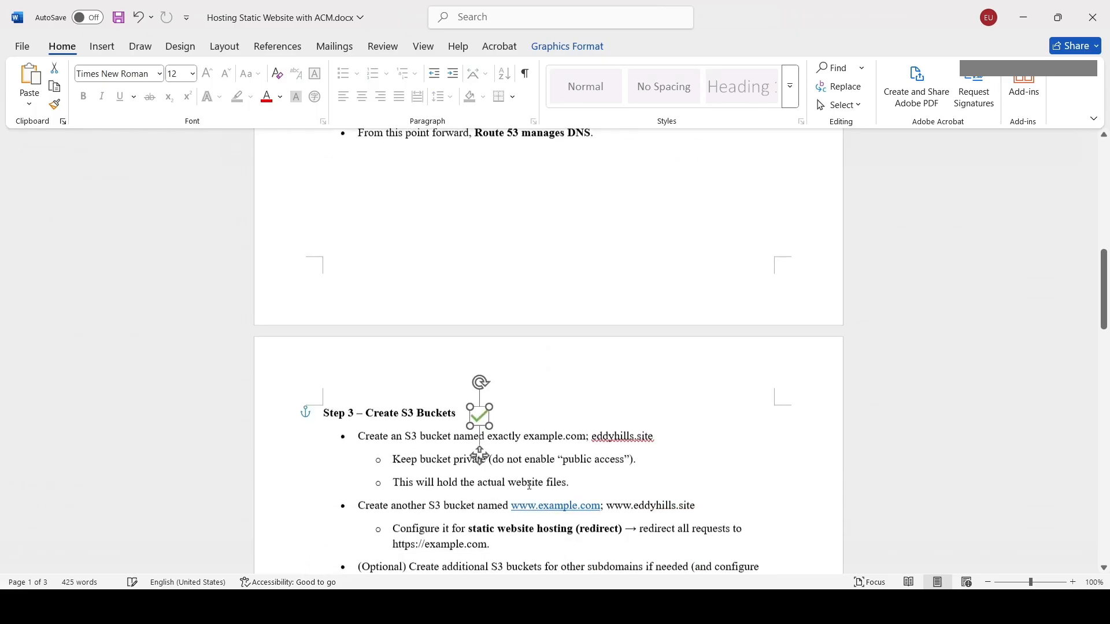
scroll(498, 428, down, 1)
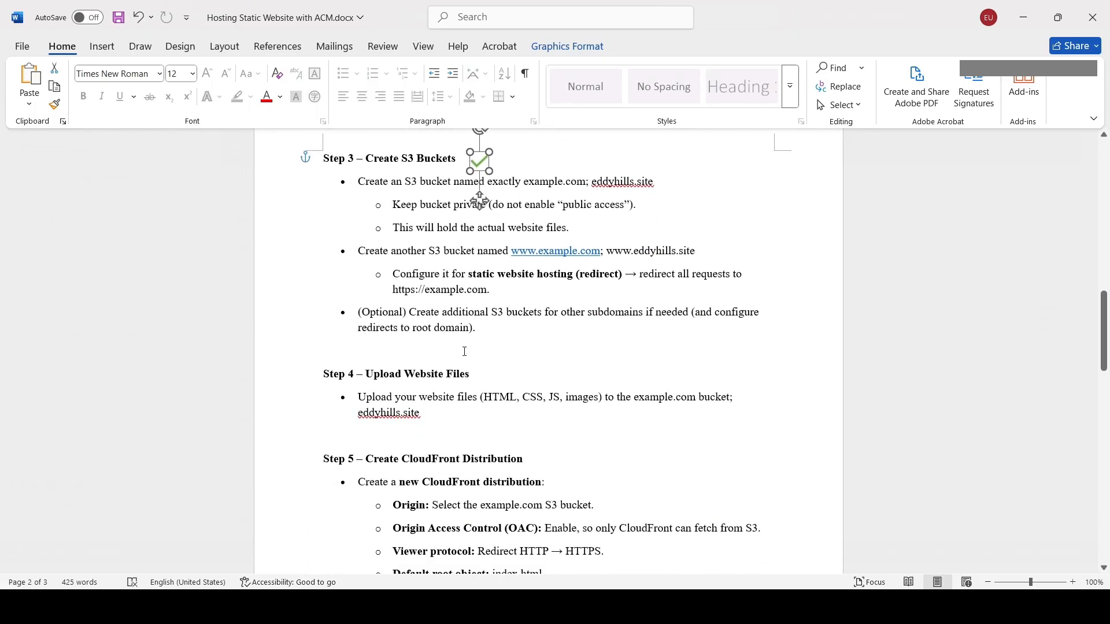
click(372, 374)
scroll(480, 379, down, 2)
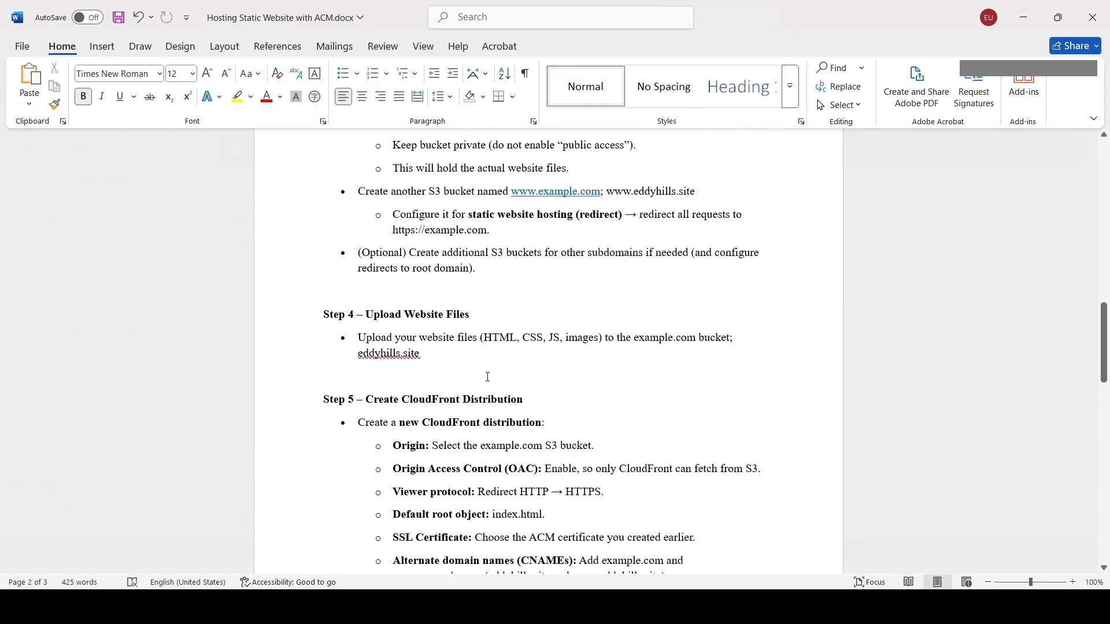
Upload the website files and folders into the eddyhills.site bucket.
click(746, 607)
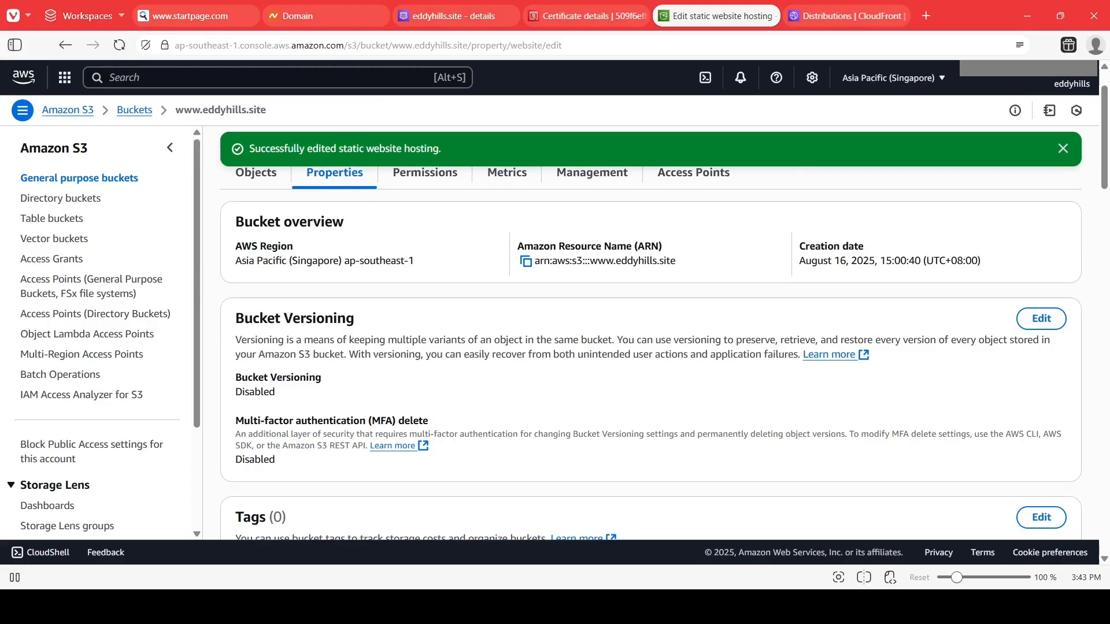
scroll(386, 334, up, 1)
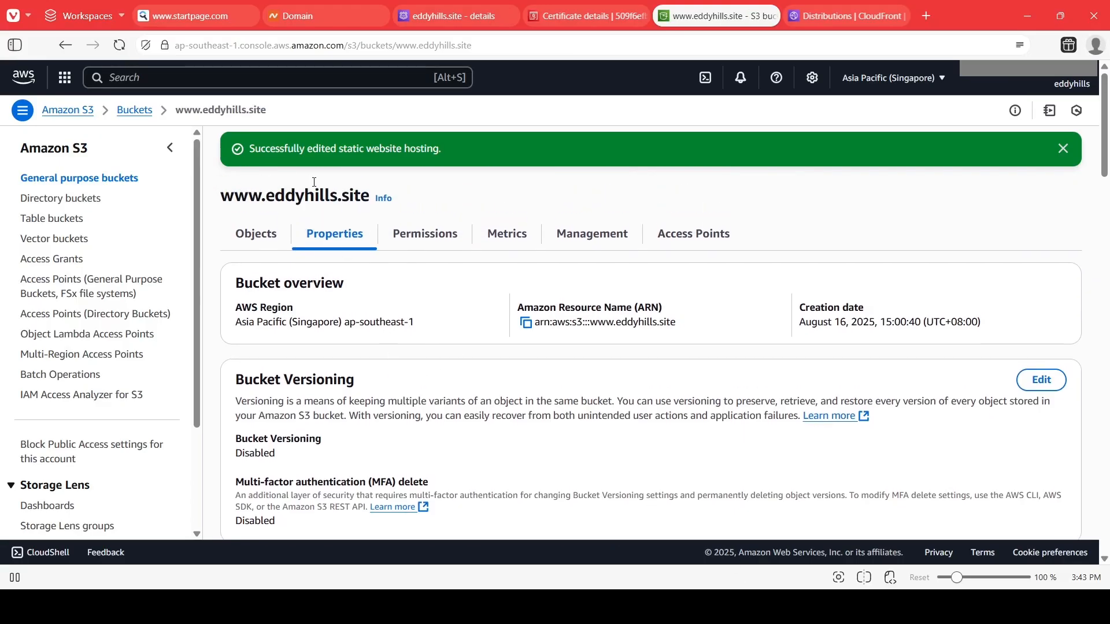
click(138, 110)
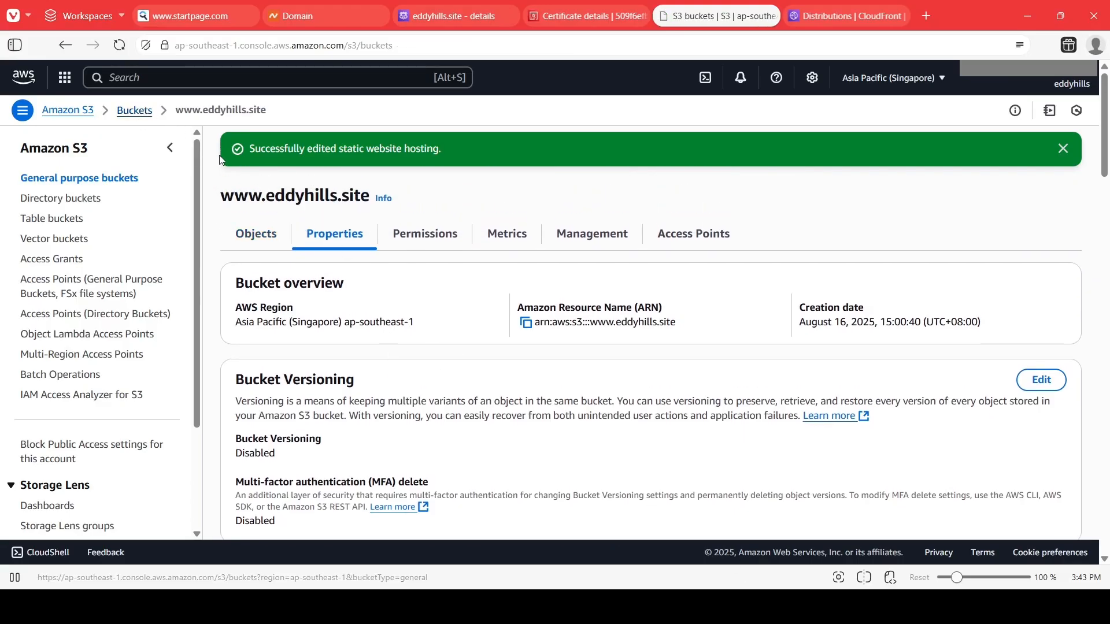
click(317, 374)
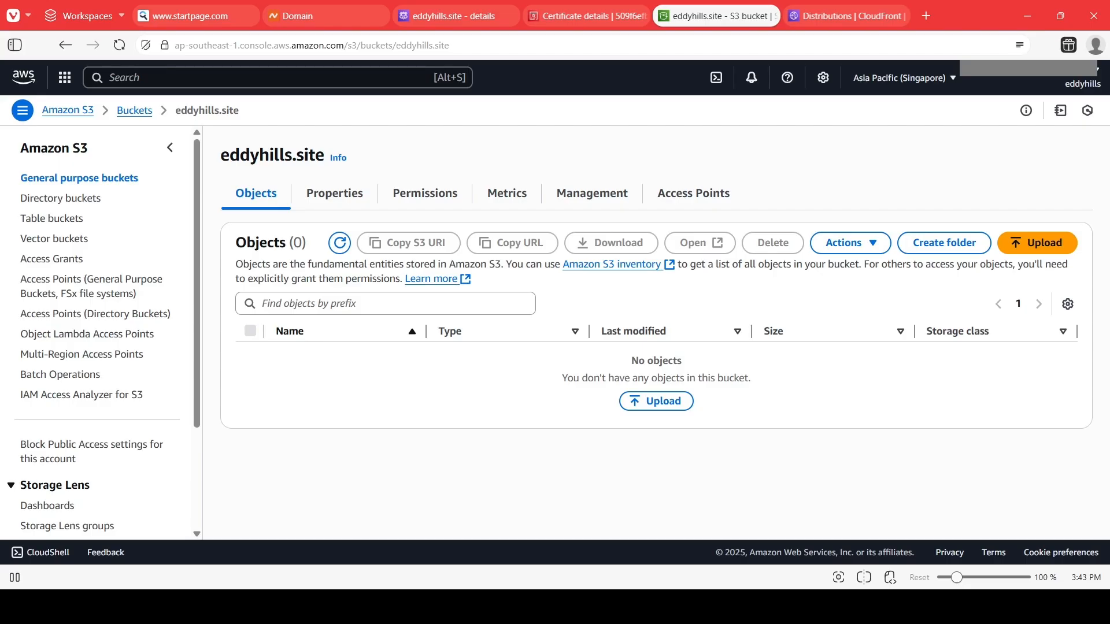
drag(342, 373, 342, 375)
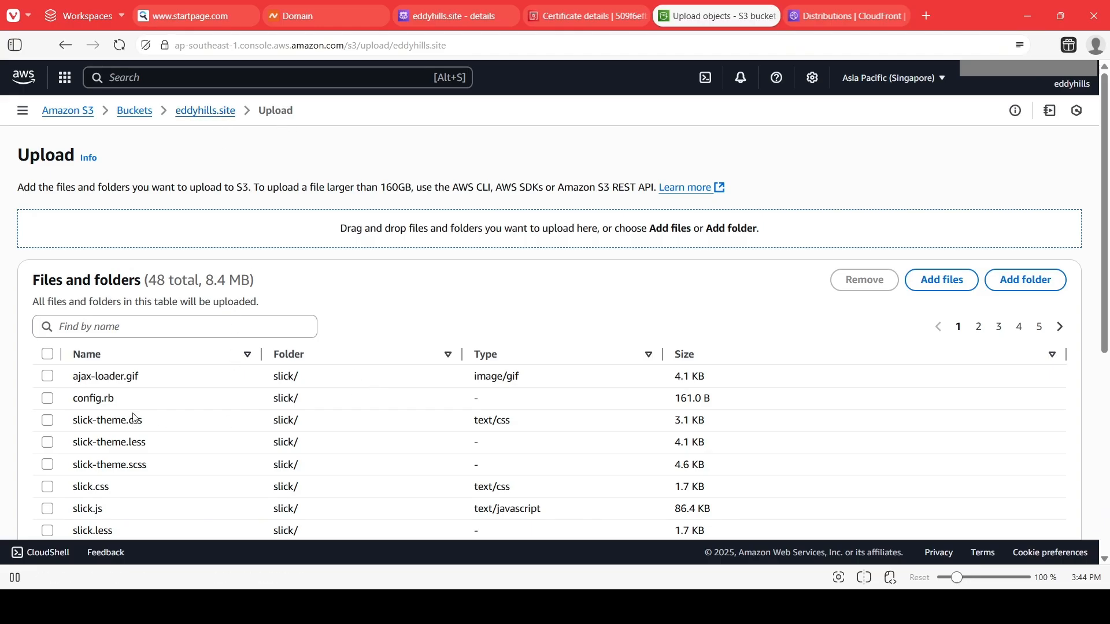
scroll(132, 417, down, 3)
scroll(134, 417, up, 3)
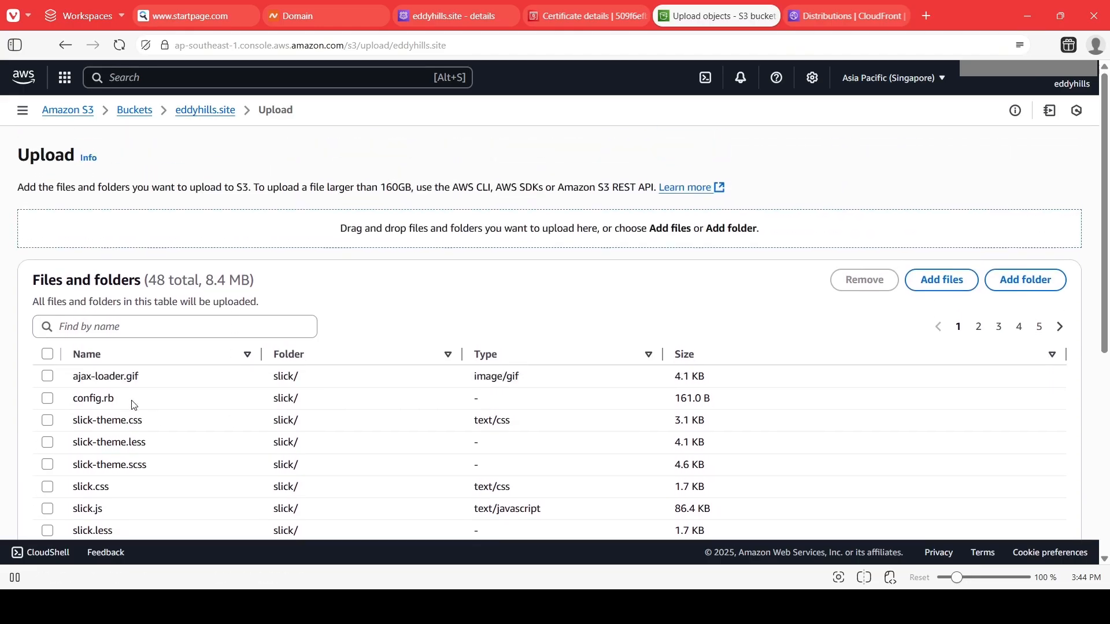
scroll(225, 436, down, 2)
scroll(225, 436, down, 2)
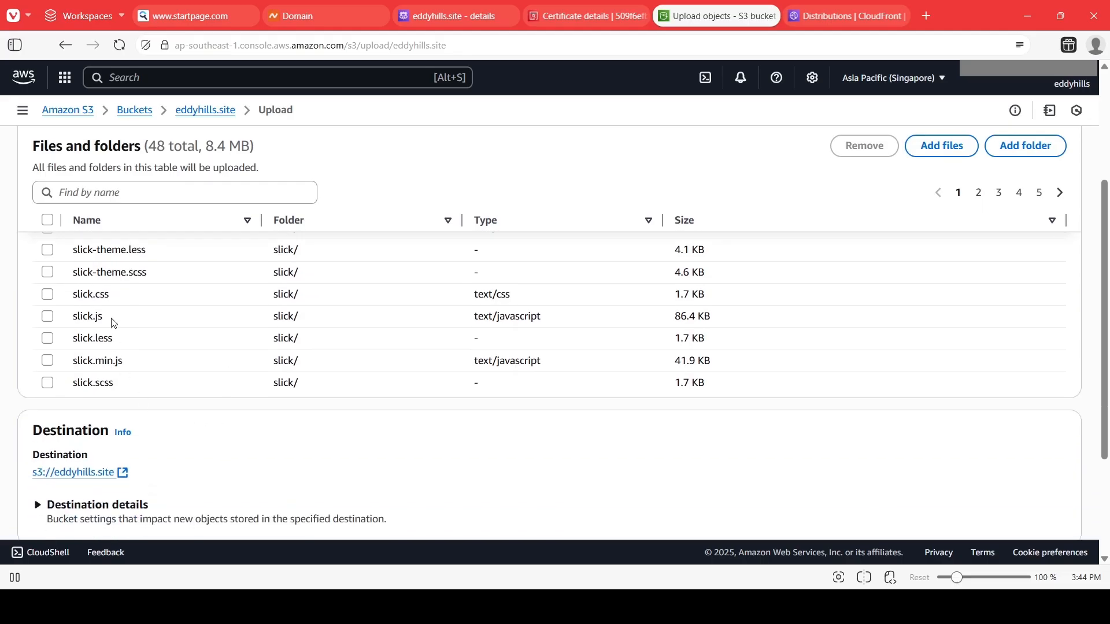
scroll(131, 364, up, 3)
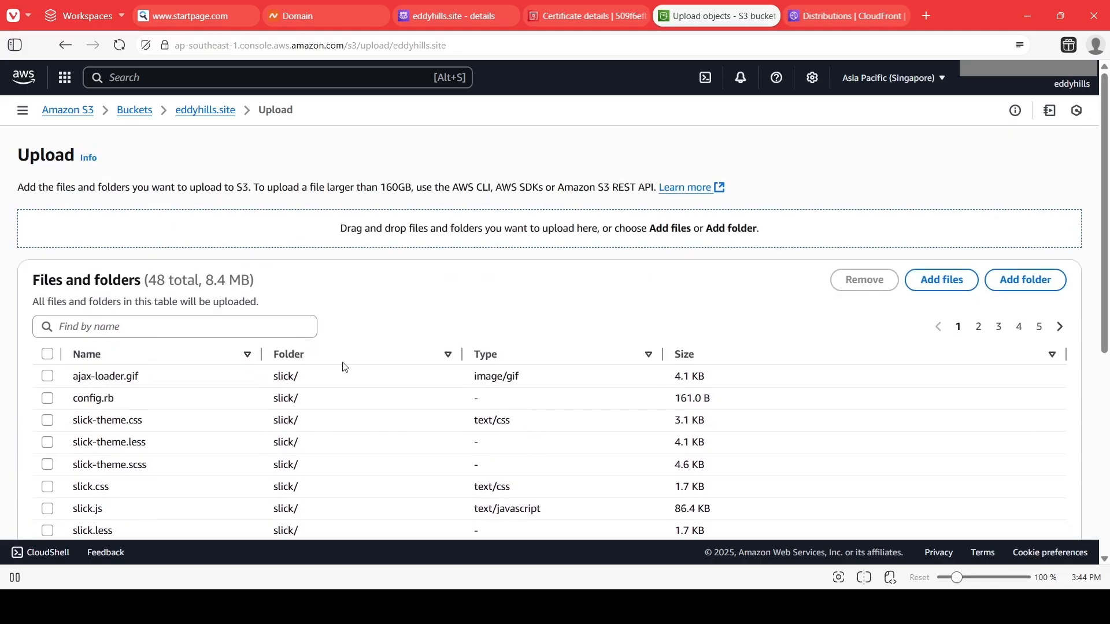
scroll(540, 317, down, 4)
scroll(782, 364, down, 3)
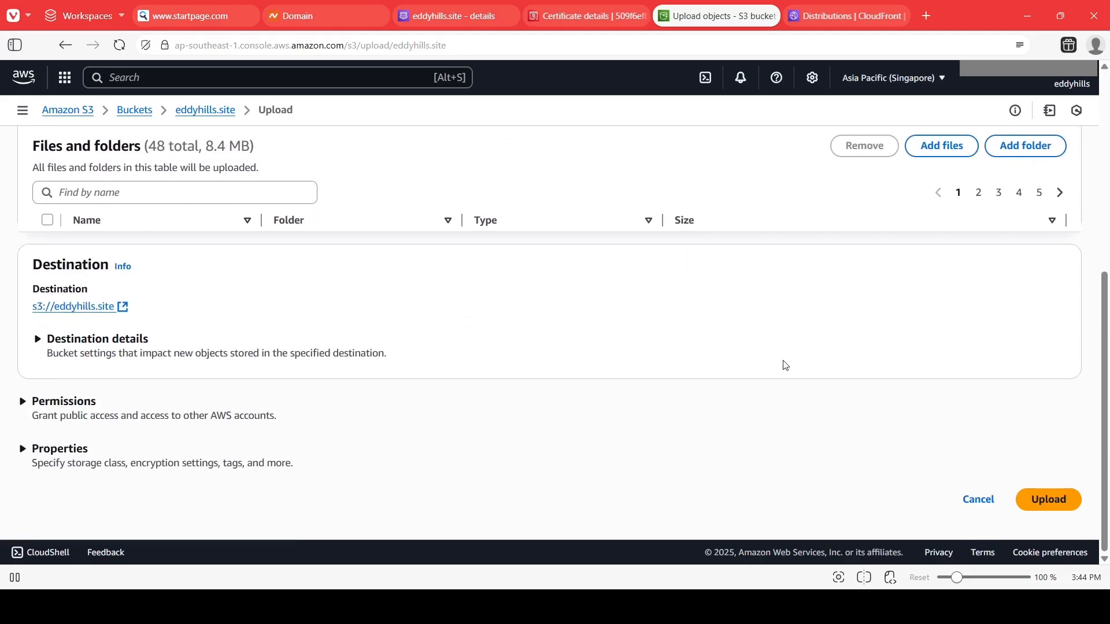
click(1043, 504)
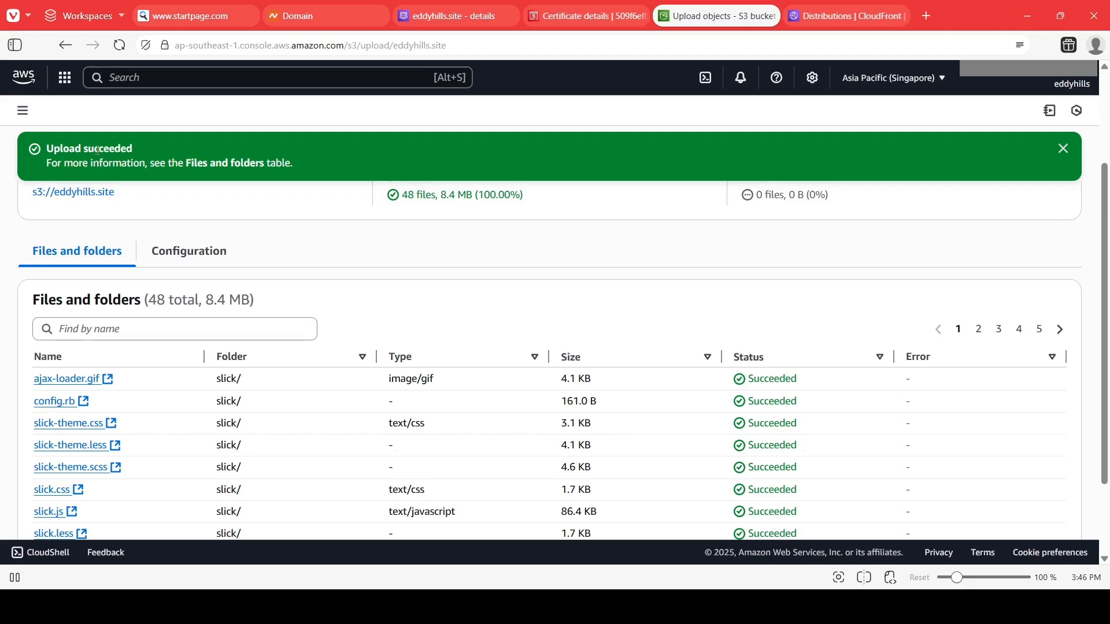
Close the upload status page and review the objects now in the eddyhills.site bucket.
scroll(665, 315, down, 2)
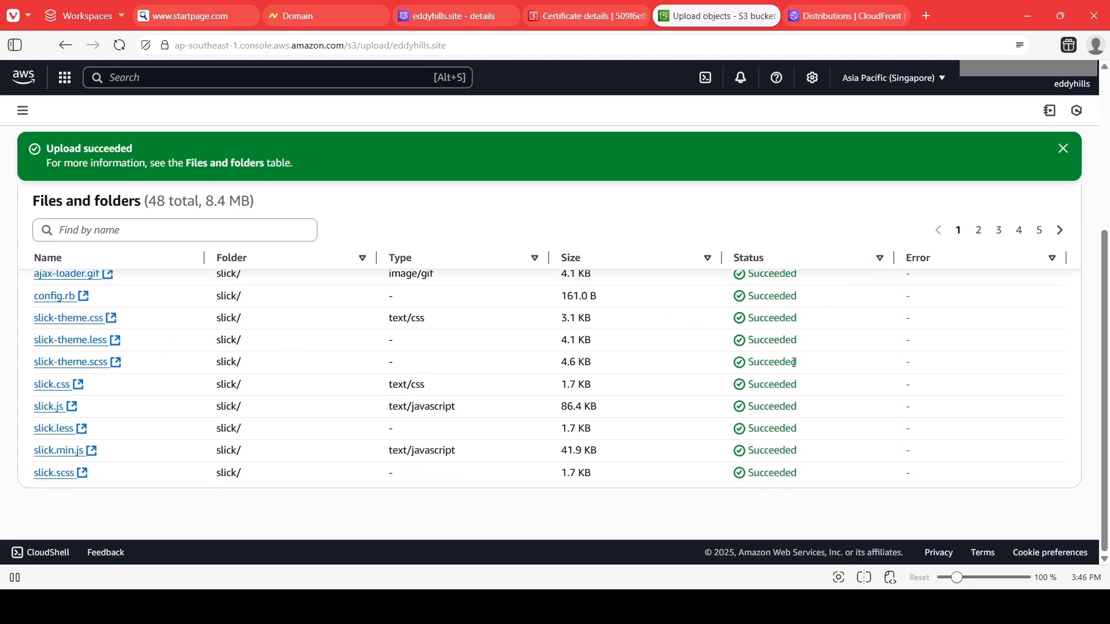
click(1063, 149)
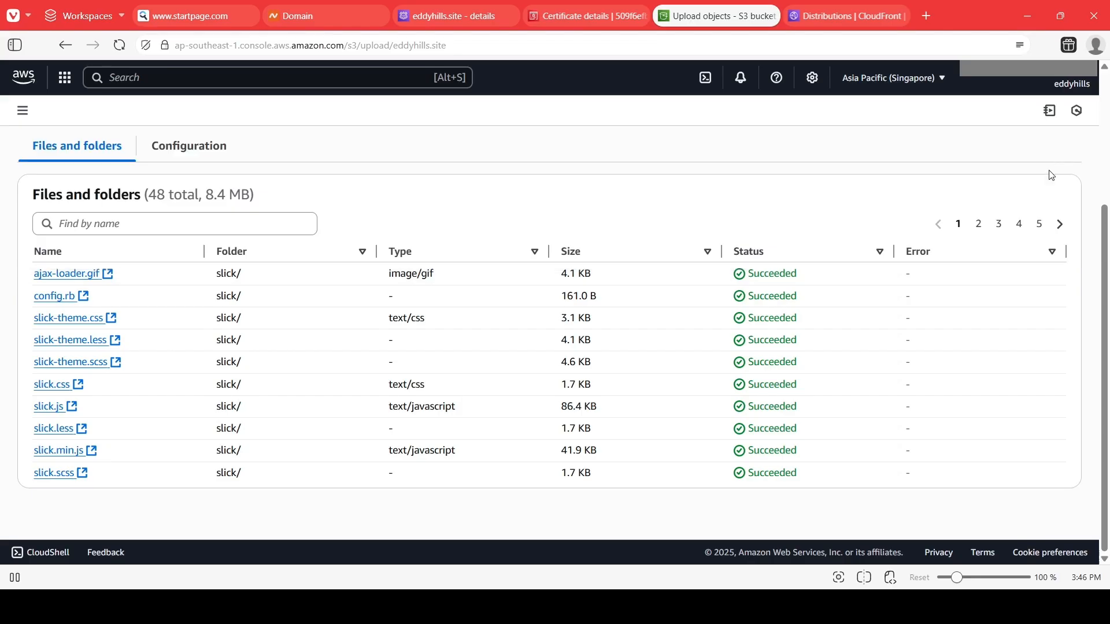
scroll(1047, 174, up, 3)
click(1050, 147)
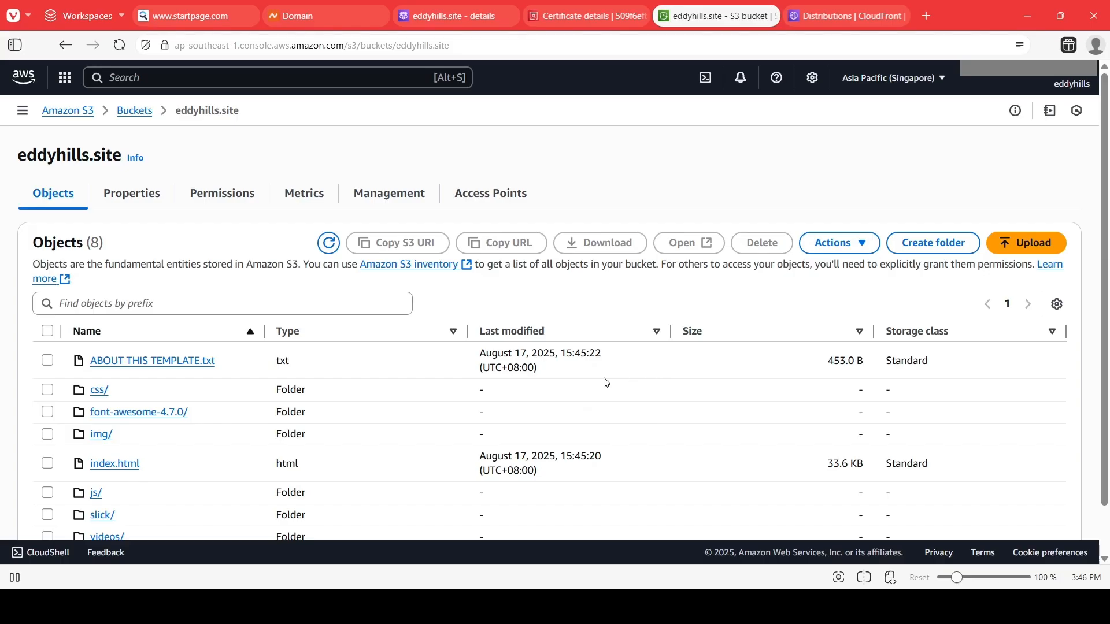
scroll(606, 383, down, 1)
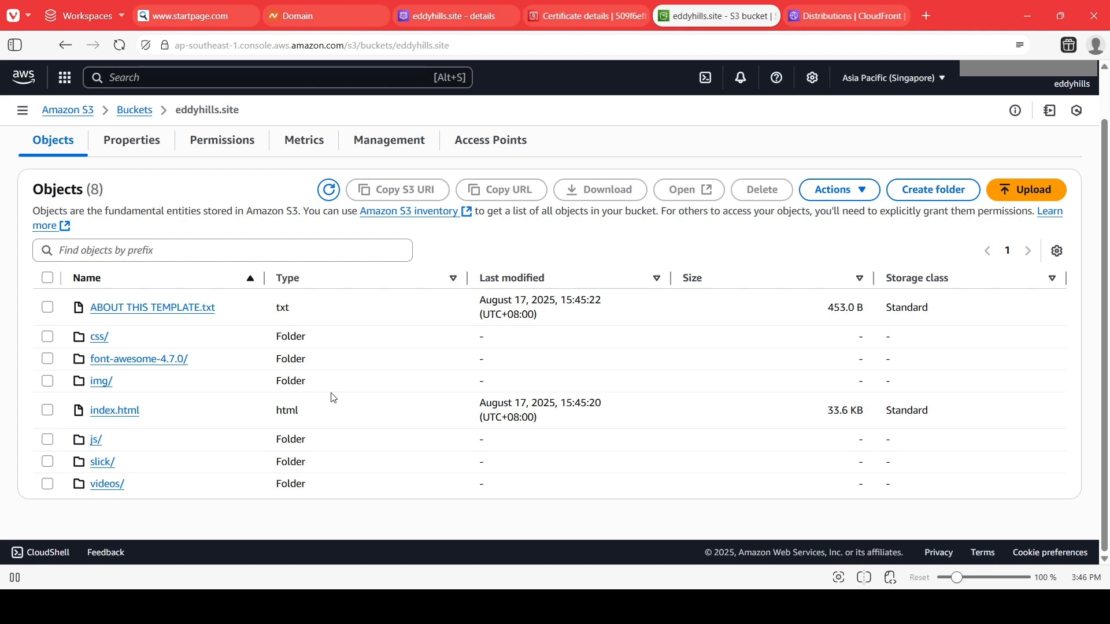
scroll(359, 388, up, 1)
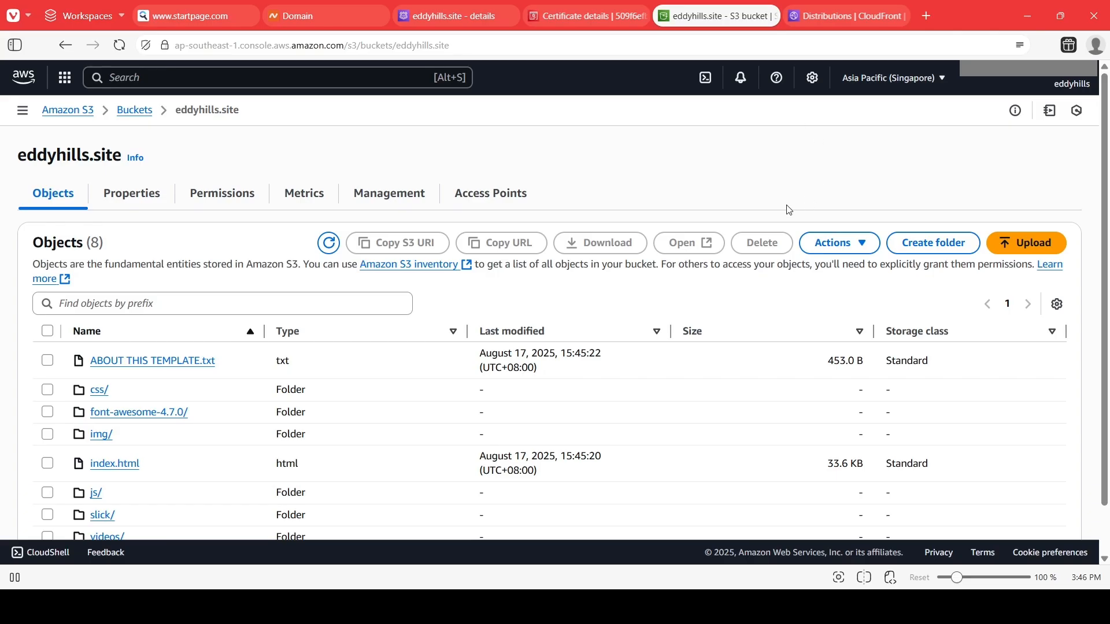
In the guide document, move the checkmark graphic from the Step 3 heading to the Step 4 heading.
key(alt+Tab)
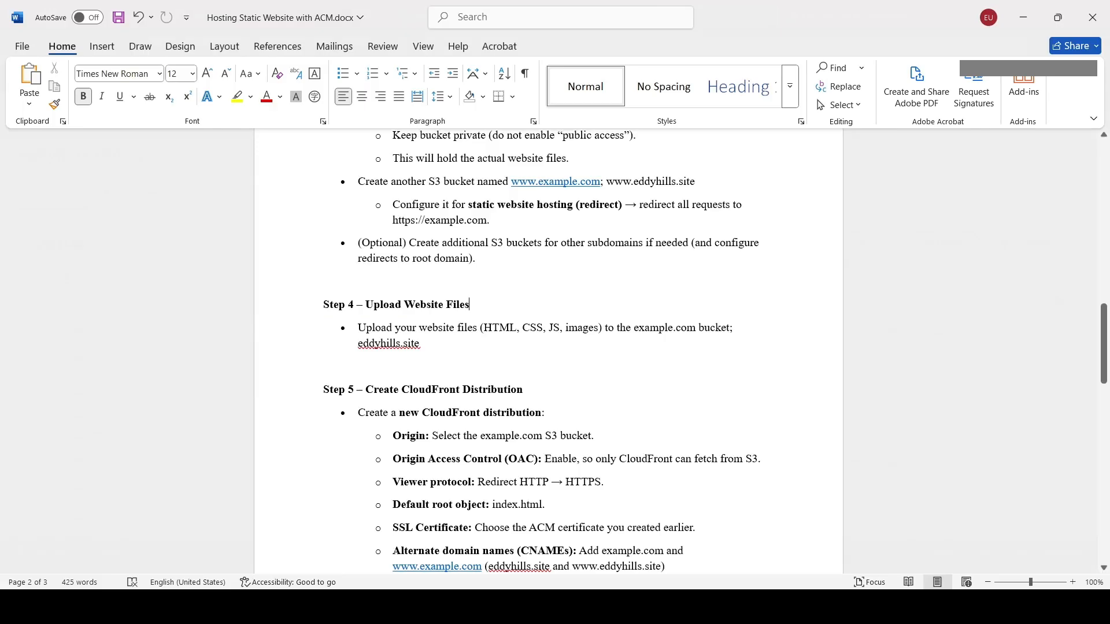
scroll(485, 209, up, 2)
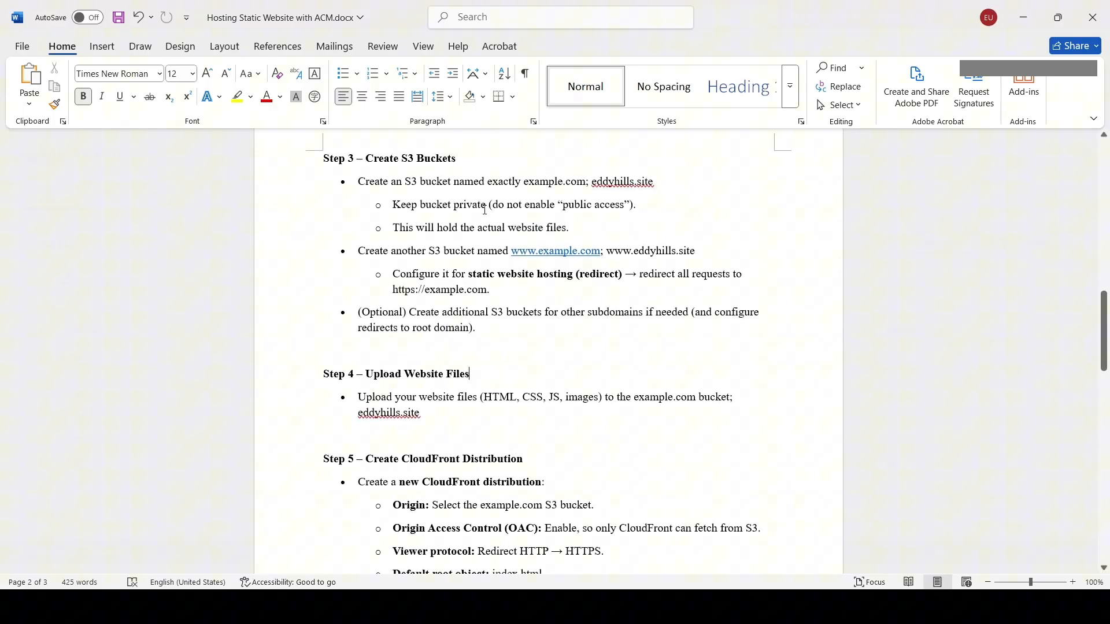
click(479, 161)
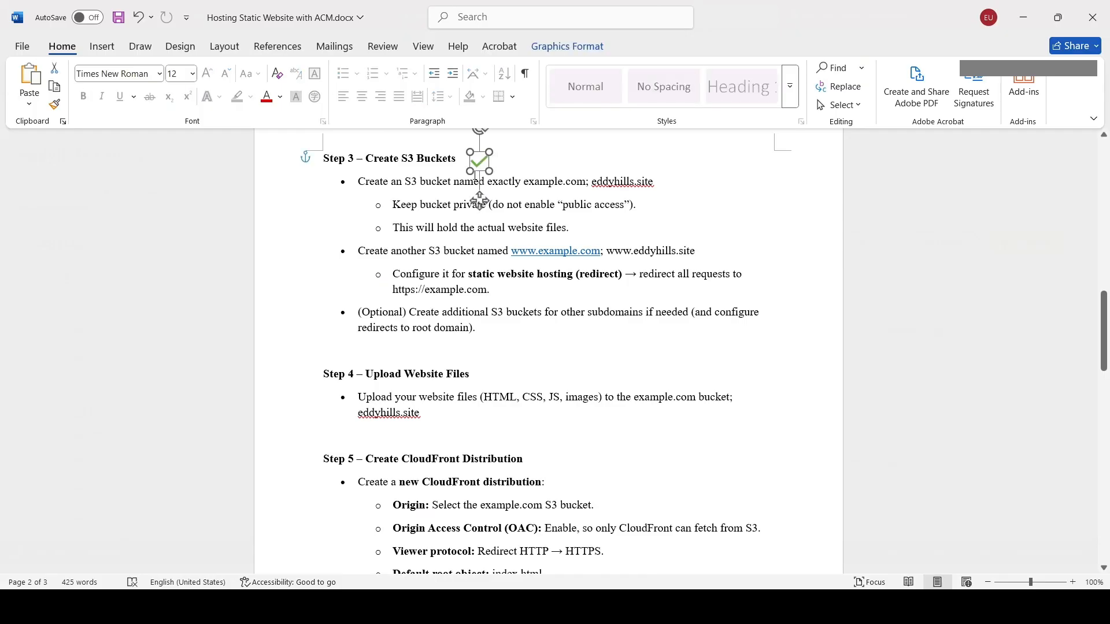
drag(479, 161, 494, 361)
scroll(520, 370, down, 5)
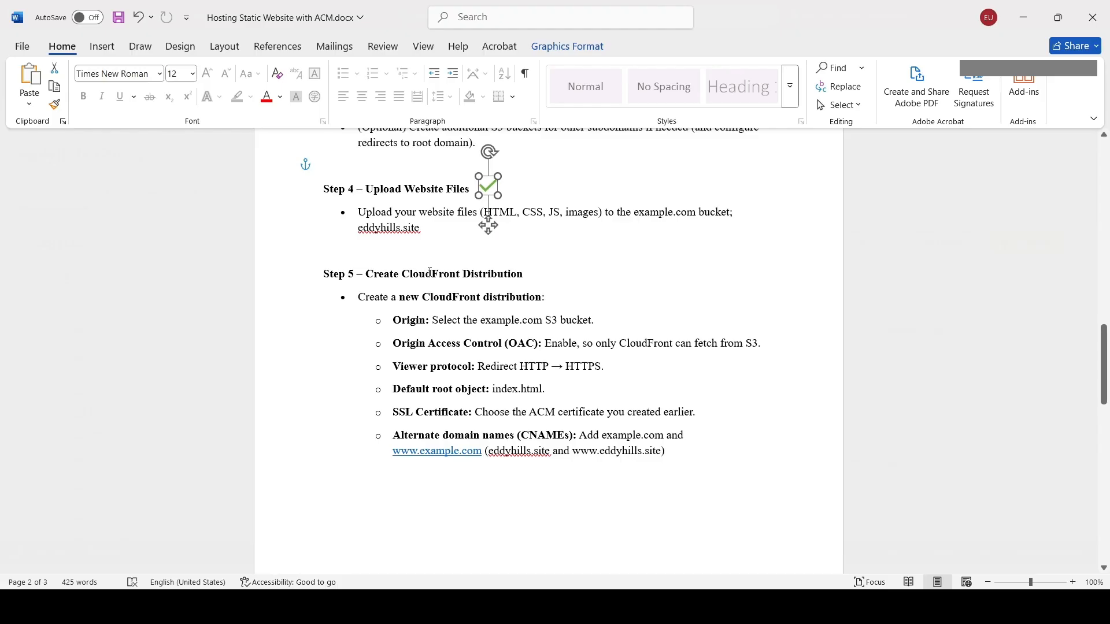
Select the Step 5 heading and review the CloudFront distribution instructions in the guide document.
click(430, 272)
triple_click(433, 274)
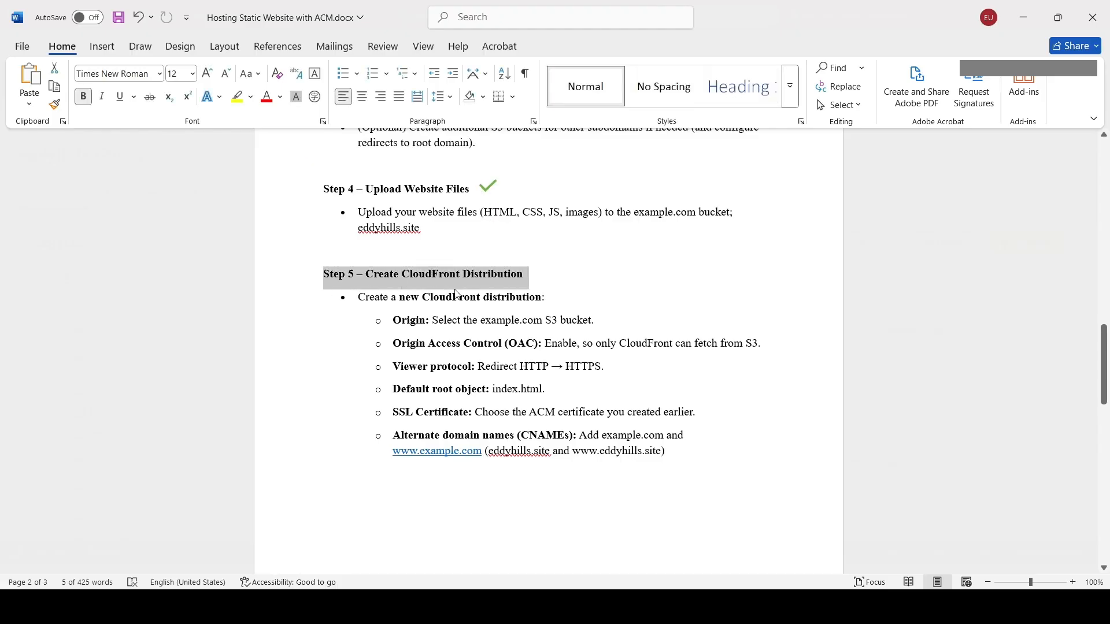
click(492, 320)
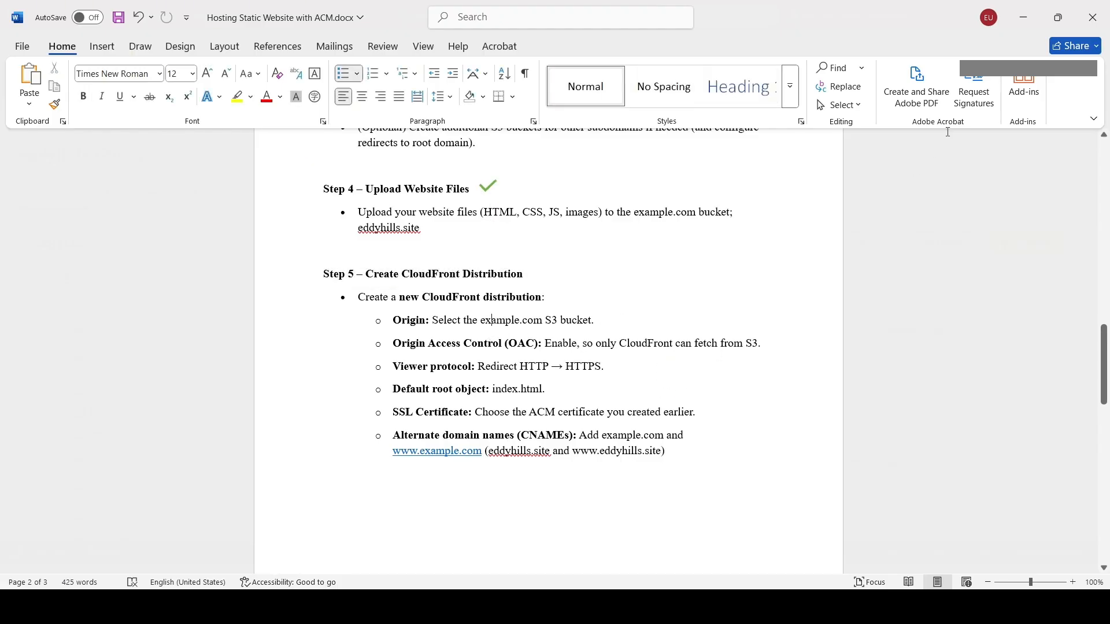
Start creating a CloudFront distribution, switching to the previous version of the Create distribution page.
click(1020, 27)
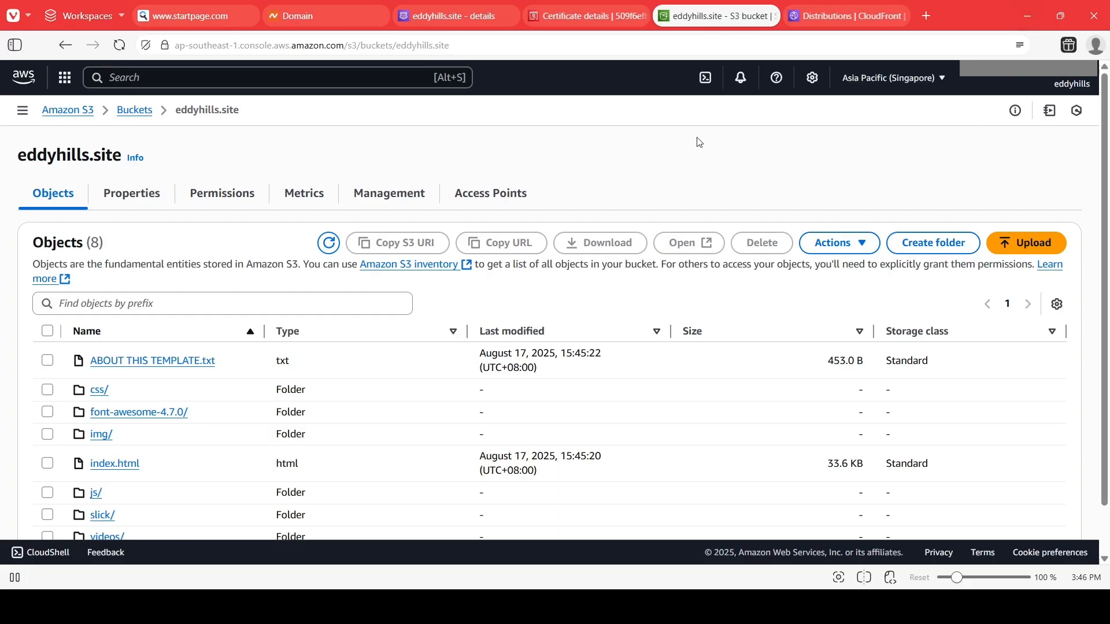
click(819, 20)
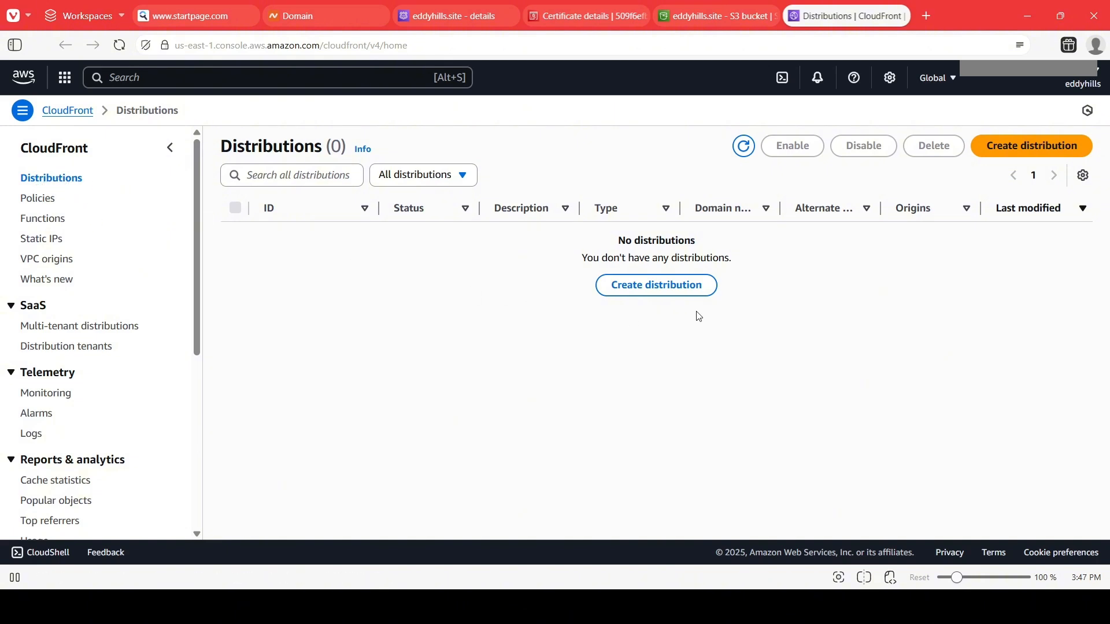
click(696, 290)
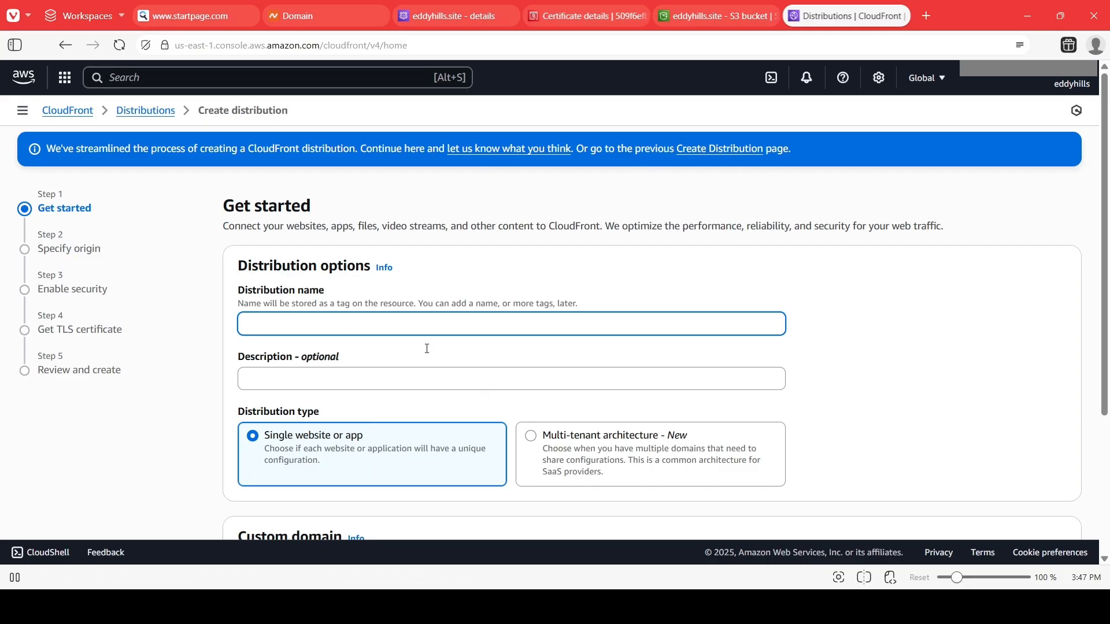
scroll(448, 317, down, 3)
scroll(451, 322, up, 3)
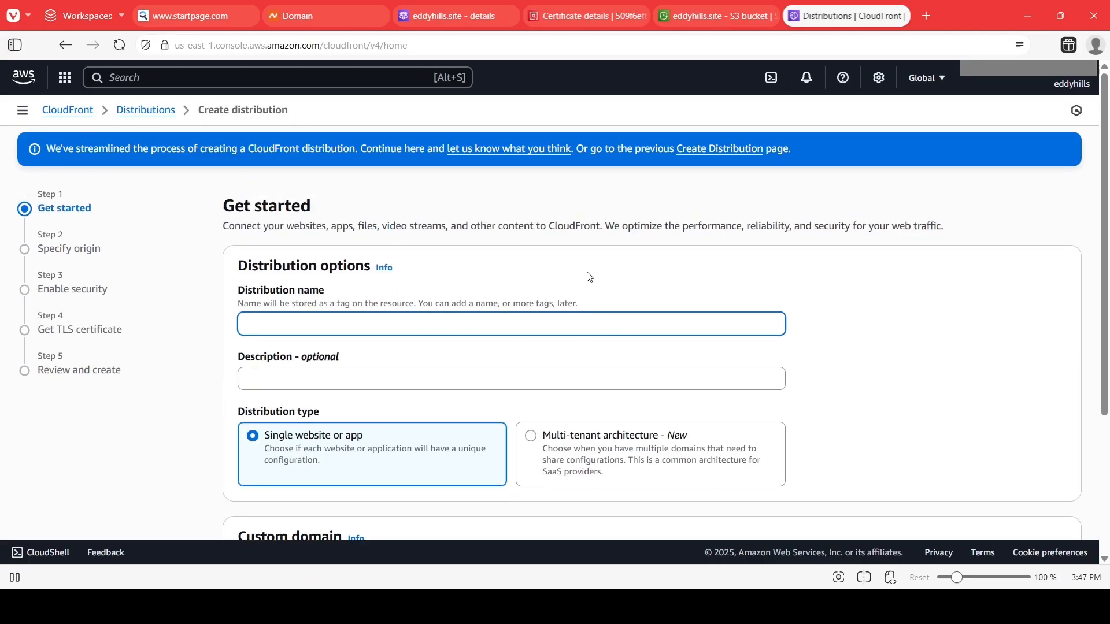
click(723, 149)
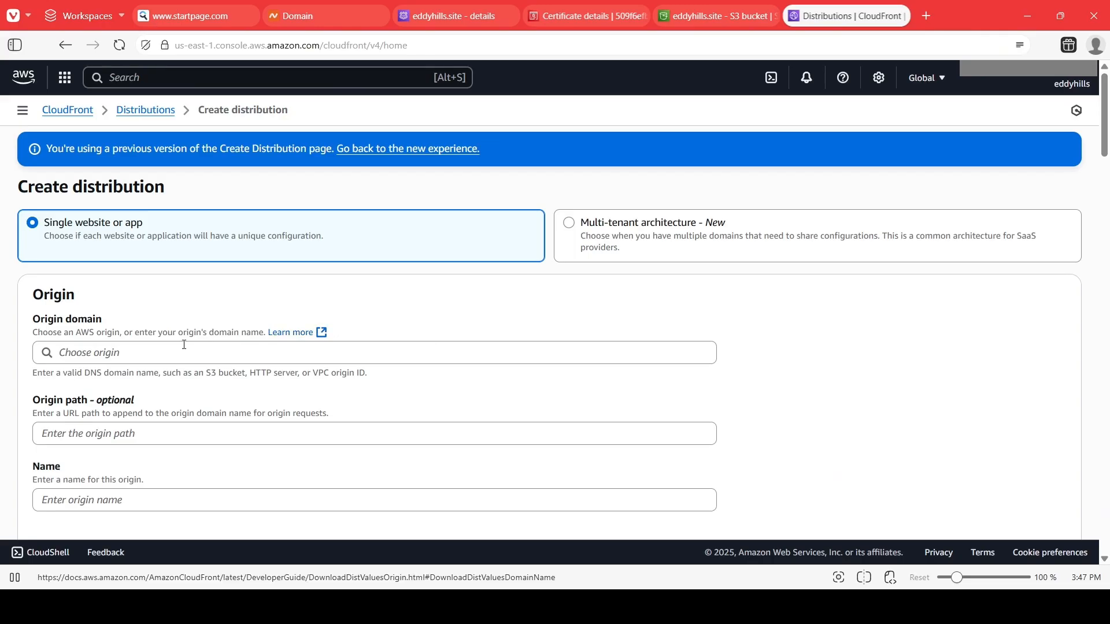
Set the distribution's origin domain to eddyhills.site.s3.amazonaws.com.
click(115, 354)
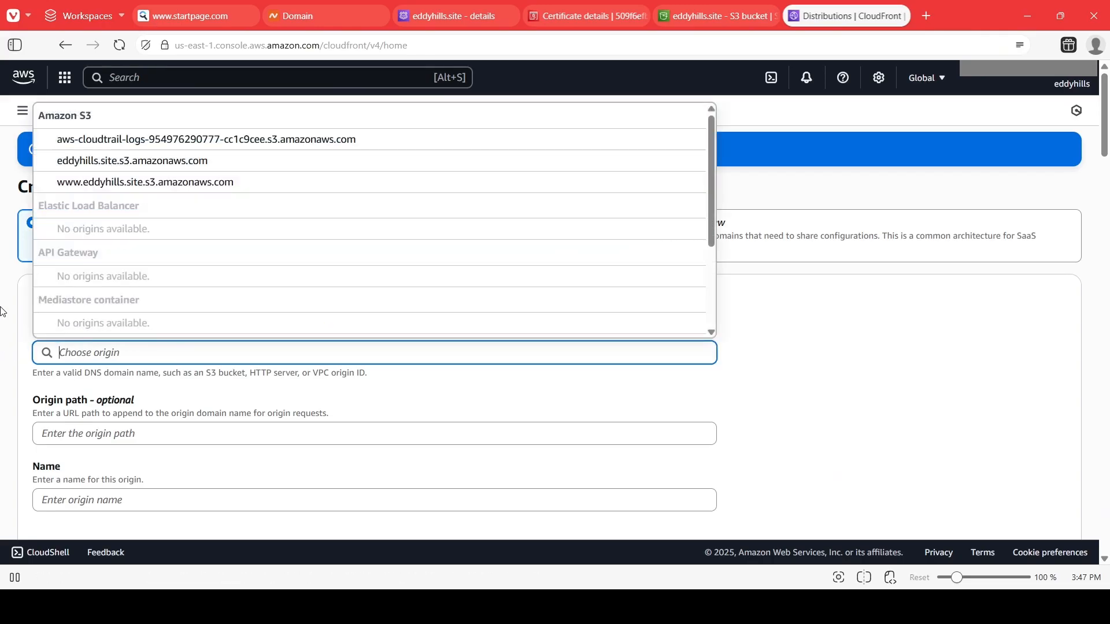
click(3, 358)
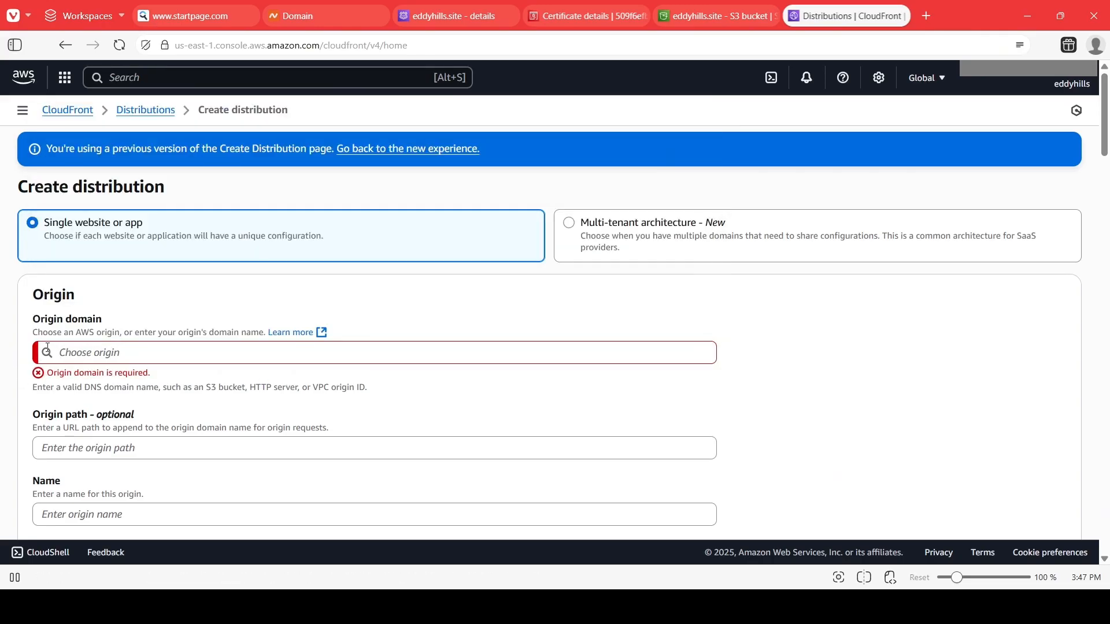
click(91, 355)
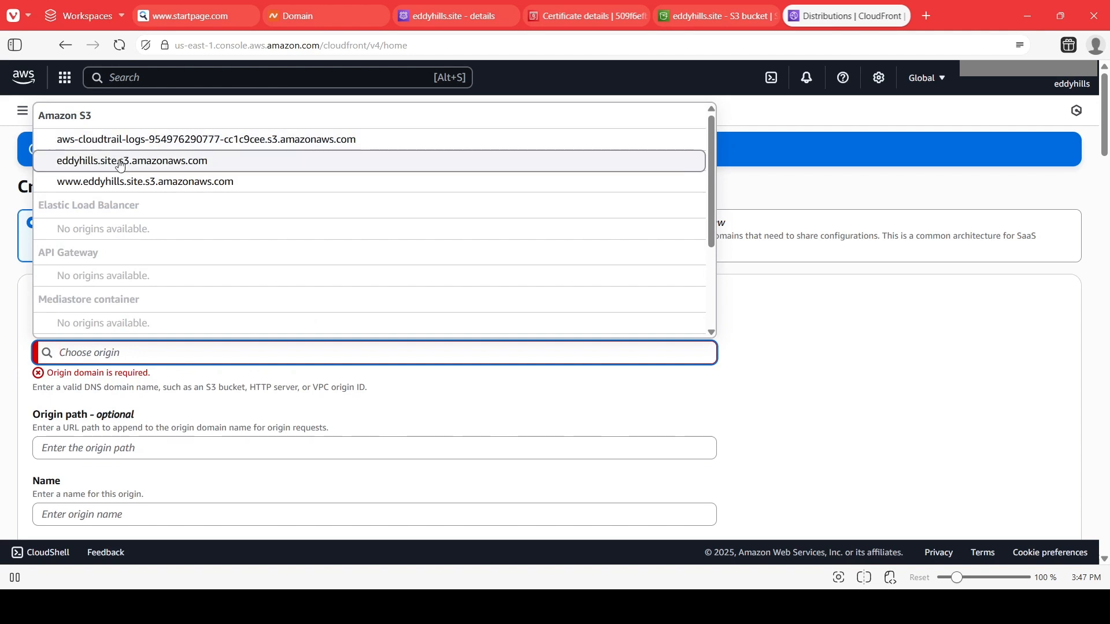
click(87, 162)
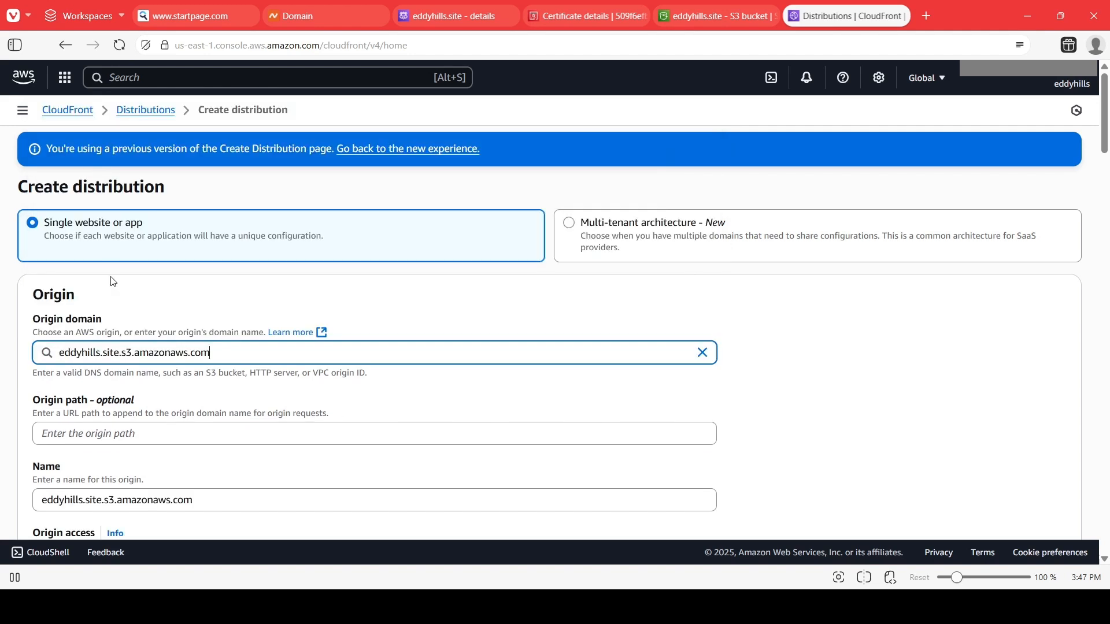
Set origin access to Origin access control settings (recommended) and open the origin access control list.
scroll(140, 353, down, 4)
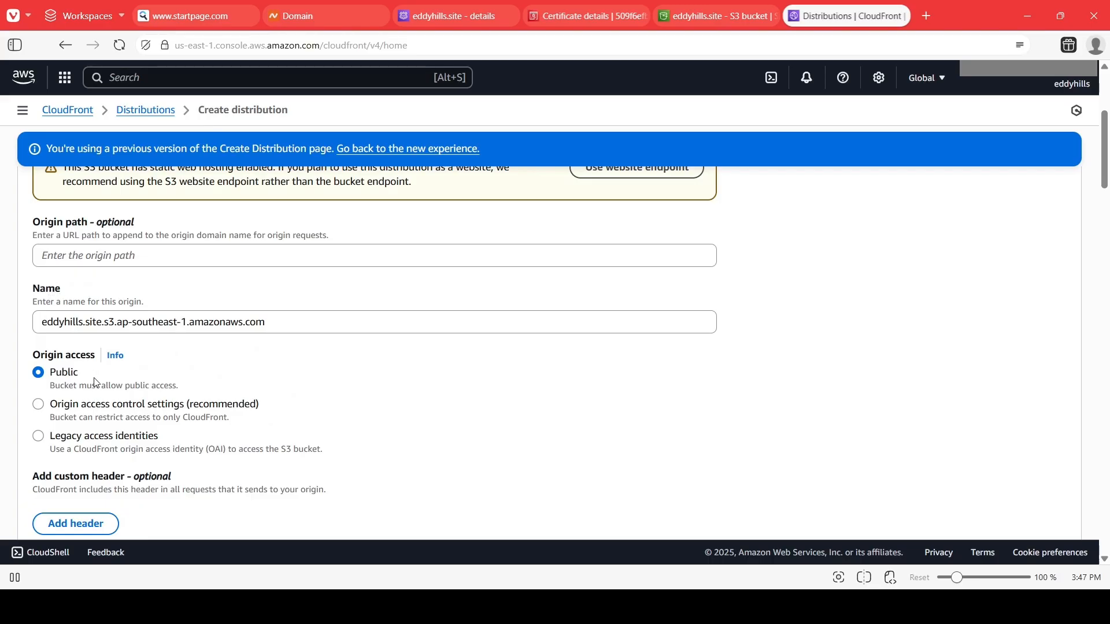
scroll(104, 376, down, 1)
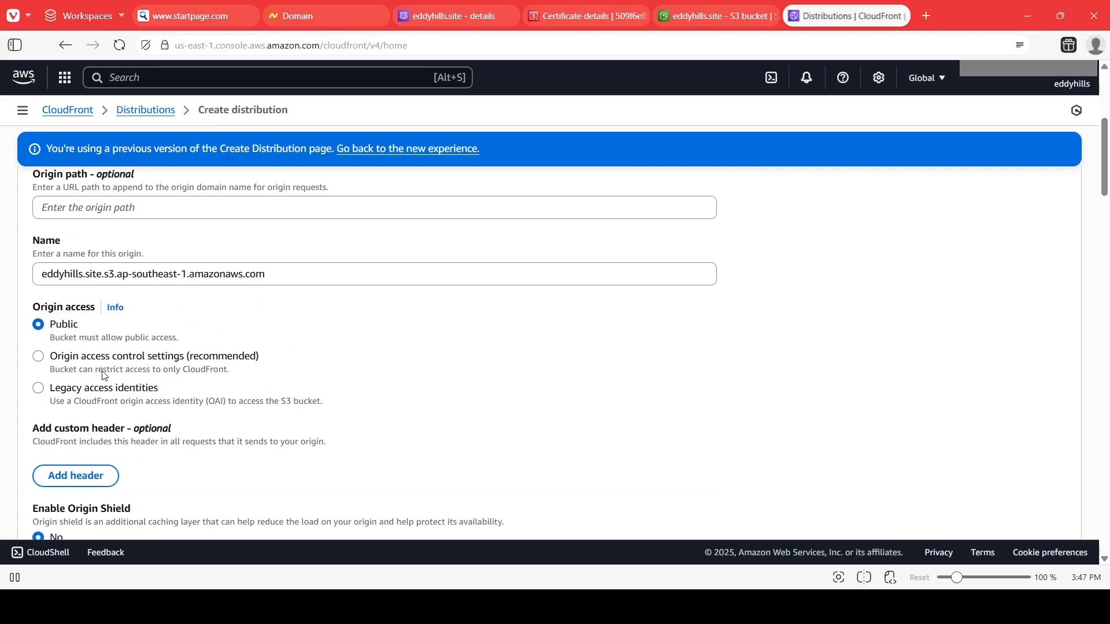
click(40, 362)
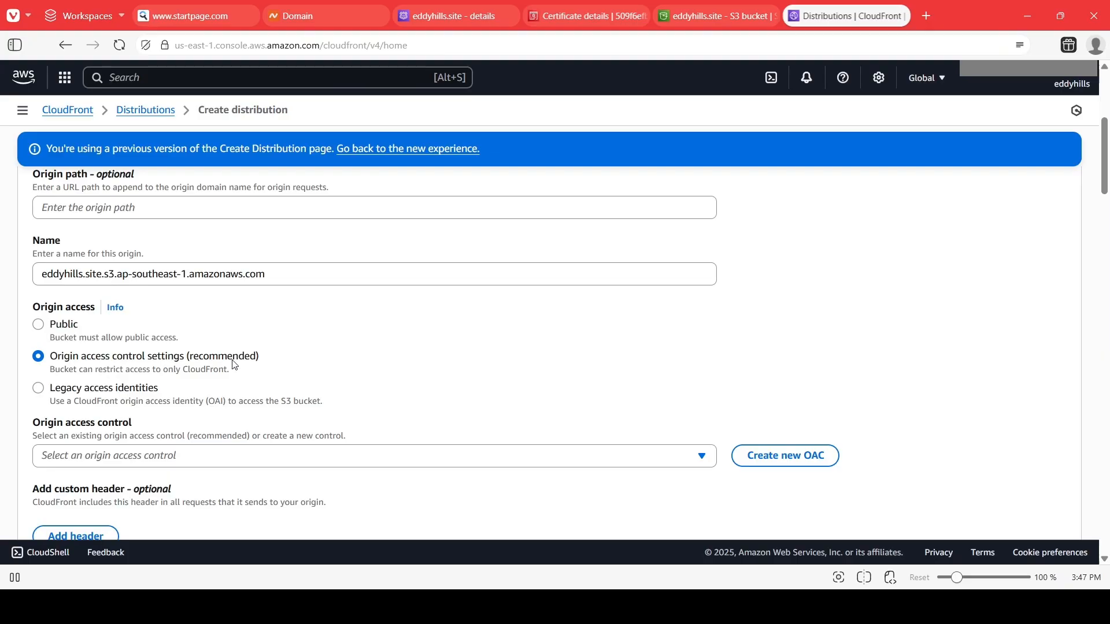
scroll(263, 373, down, 2)
click(291, 359)
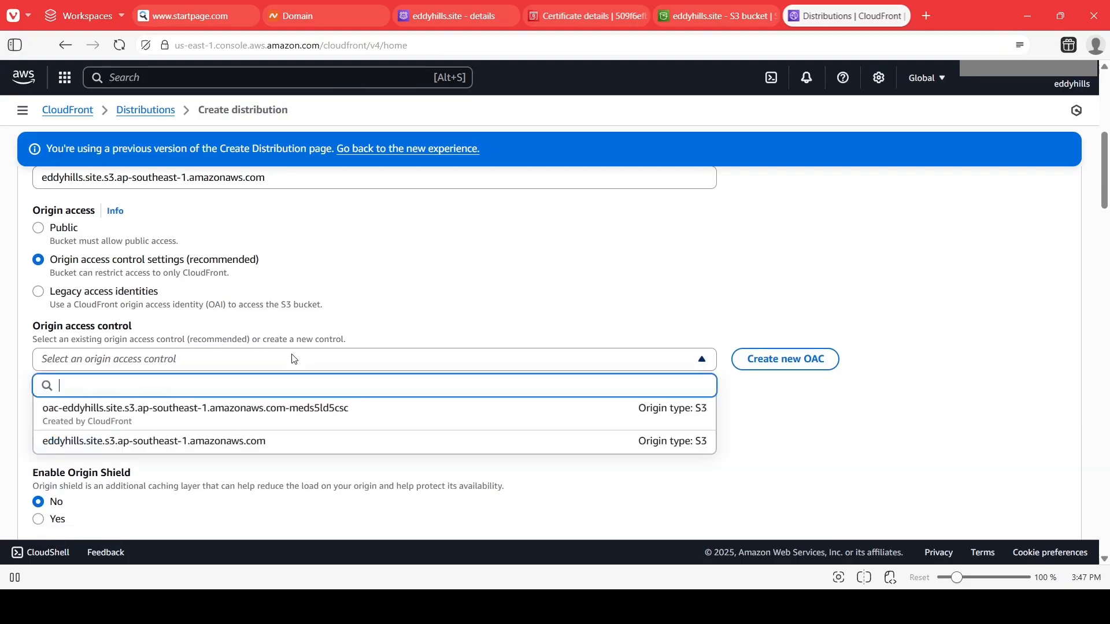
click(274, 361)
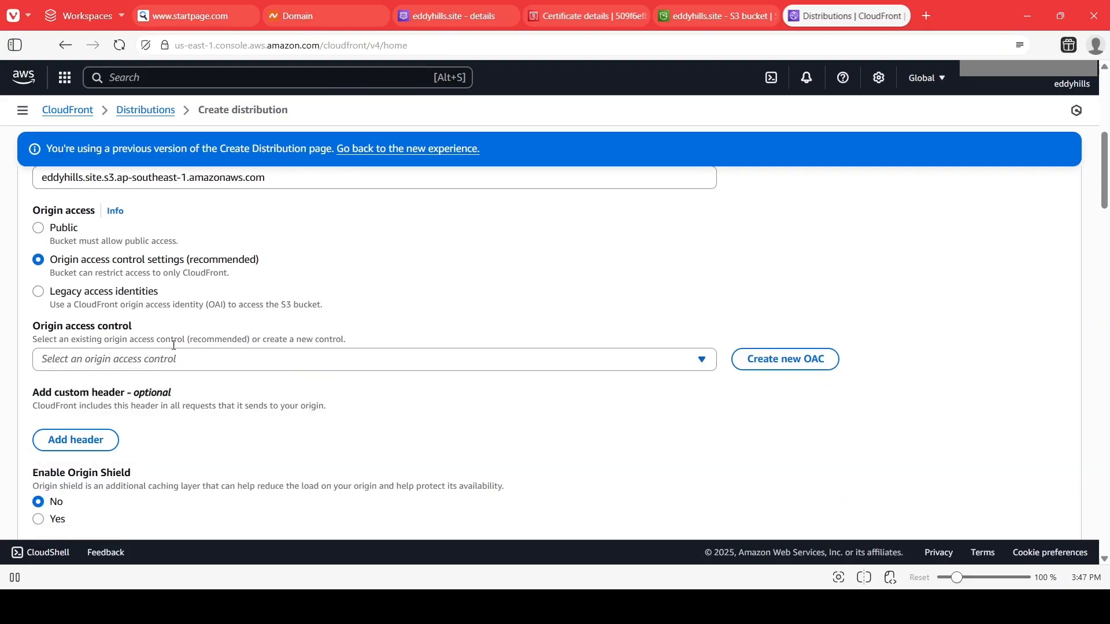
click(770, 365)
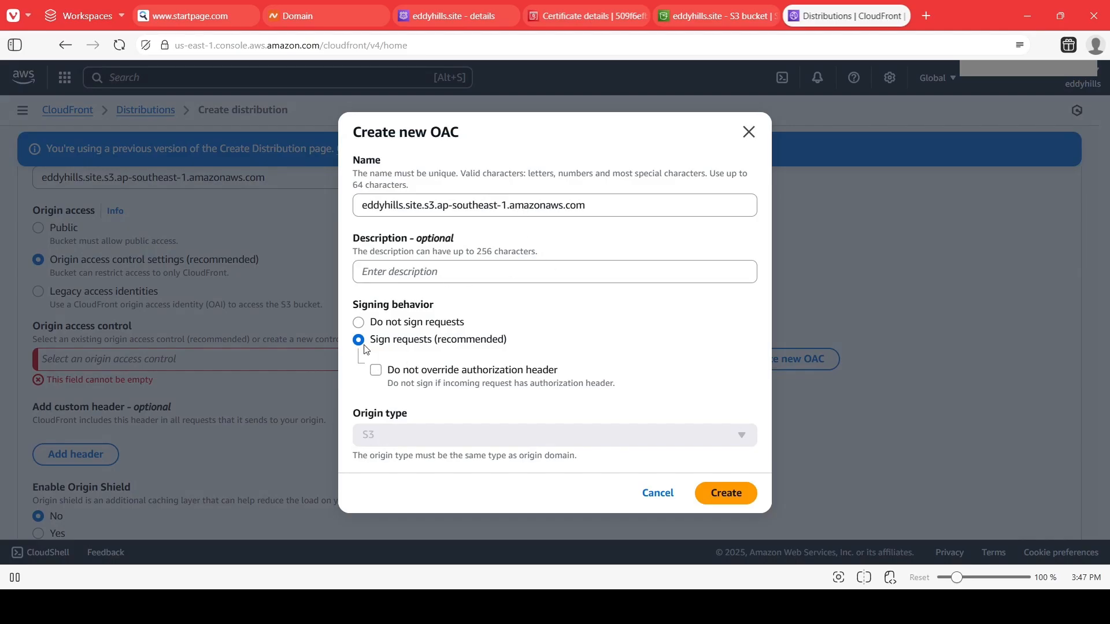
click(711, 492)
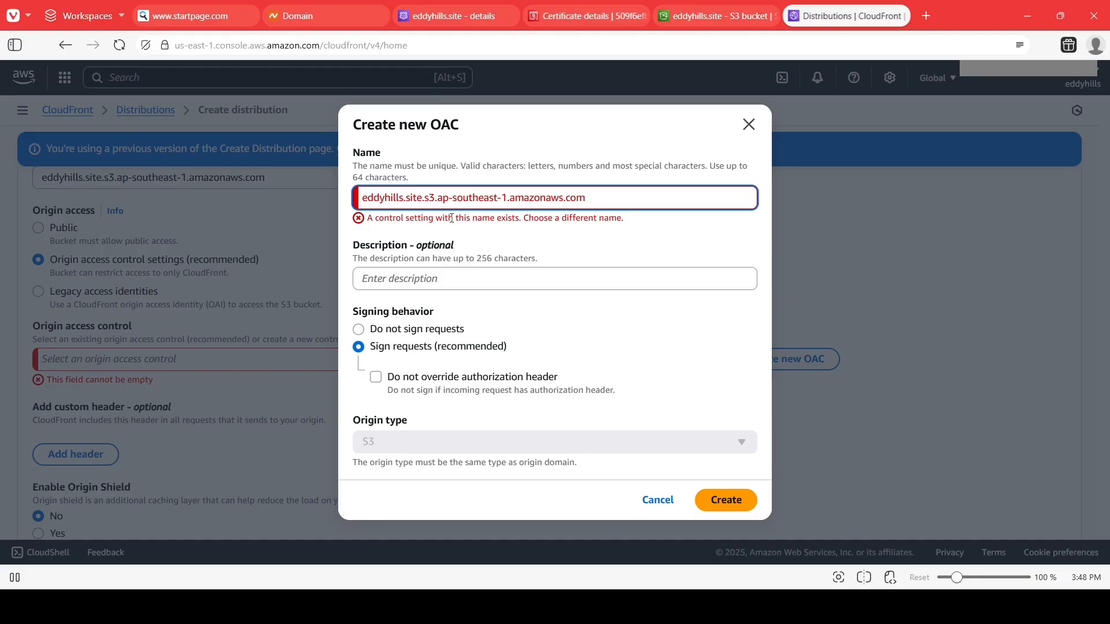
click(748, 124)
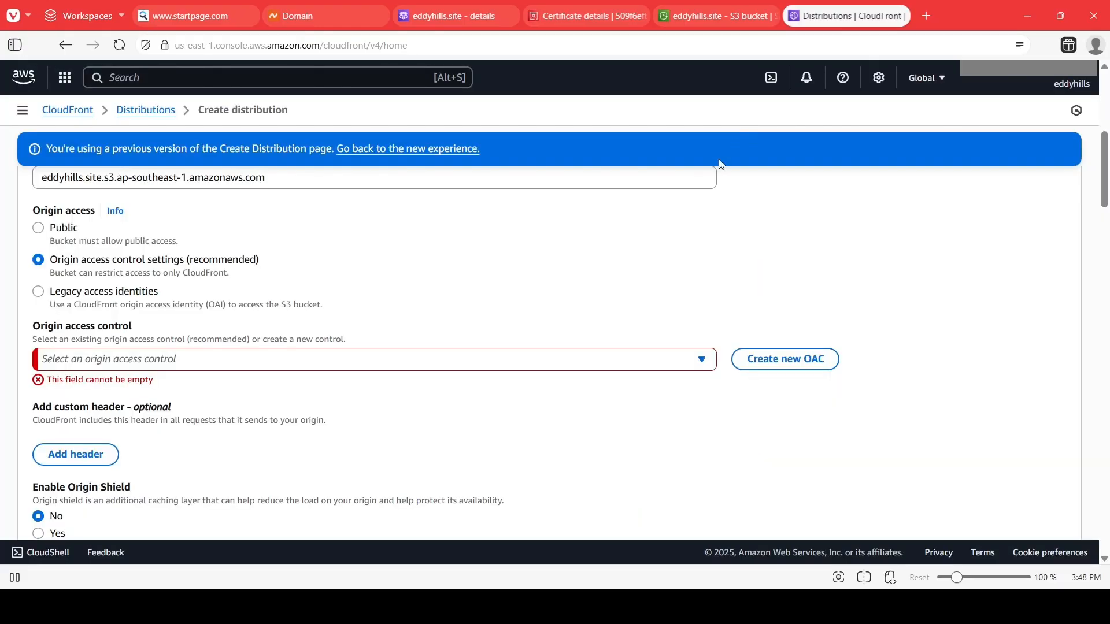
Choose eddyhills.site.s3.ap-southeast-1.amazonaws.com as the origin access control for the distribution.
click(279, 363)
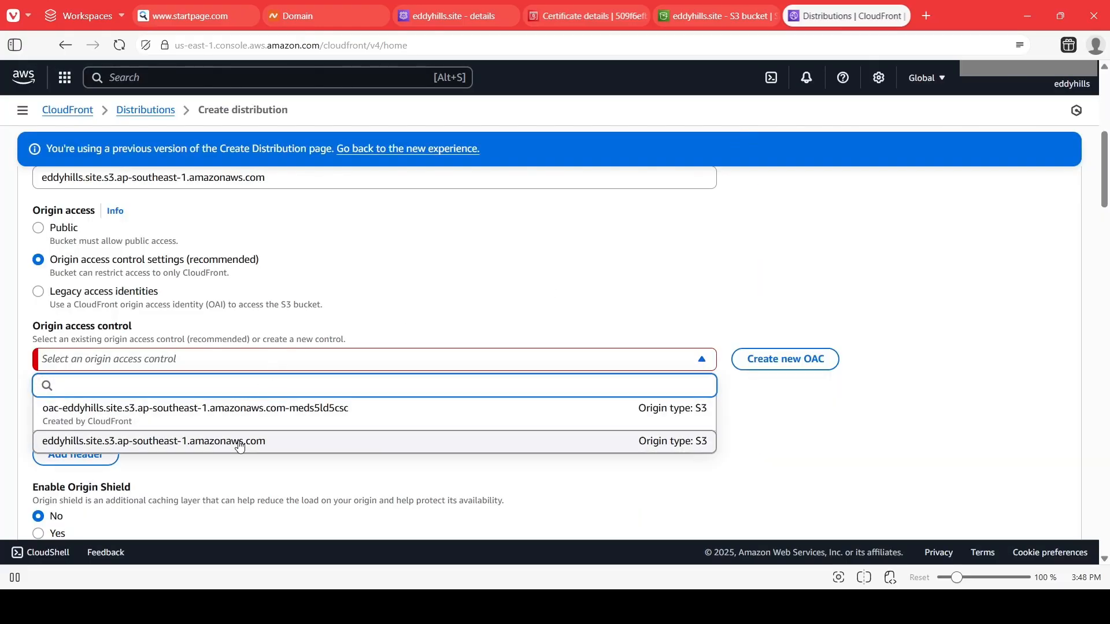
click(306, 443)
scroll(258, 231, up, 3)
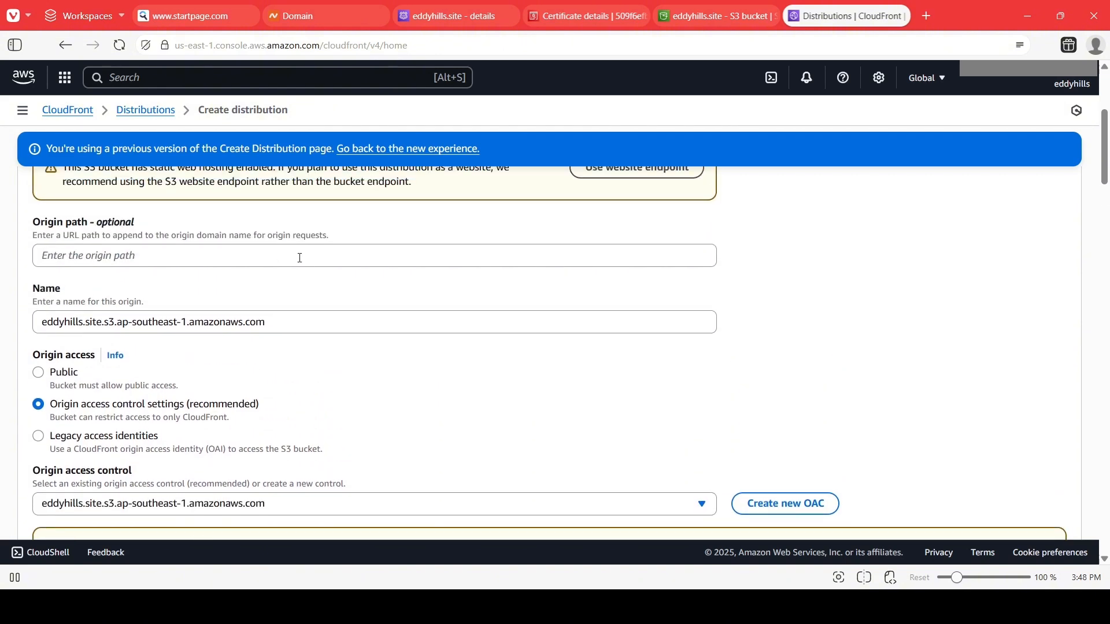
scroll(225, 323, down, 3)
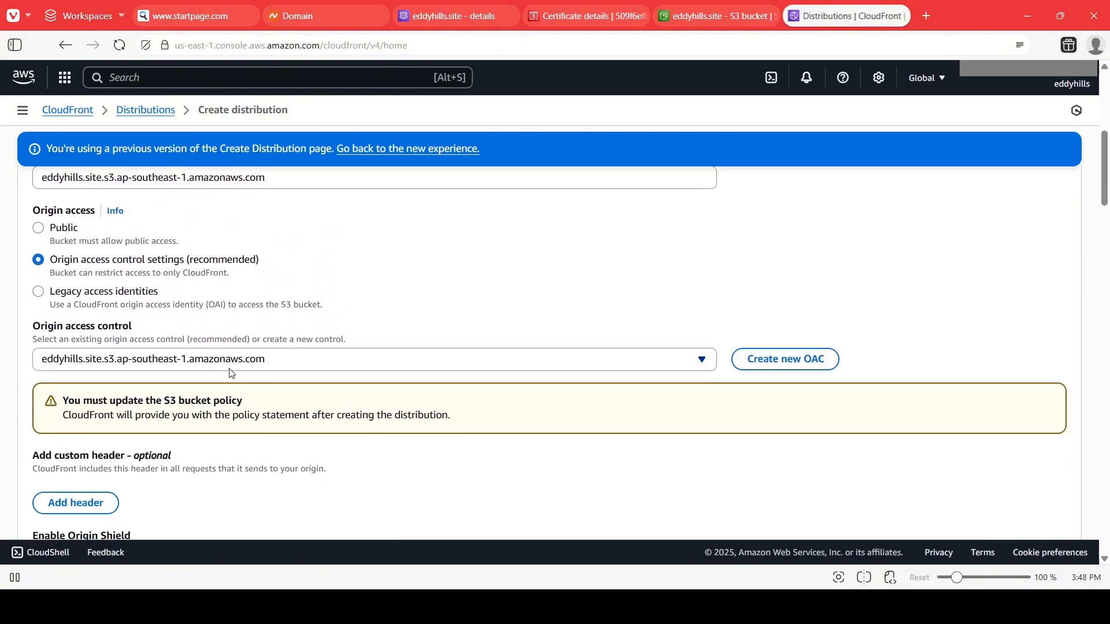
Review the default cache behavior, viewer and cache policy settings of the distribution.
scroll(576, 312, down, 3)
scroll(534, 327, up, 3)
scroll(564, 272, down, 2)
scroll(320, 331, down, 1)
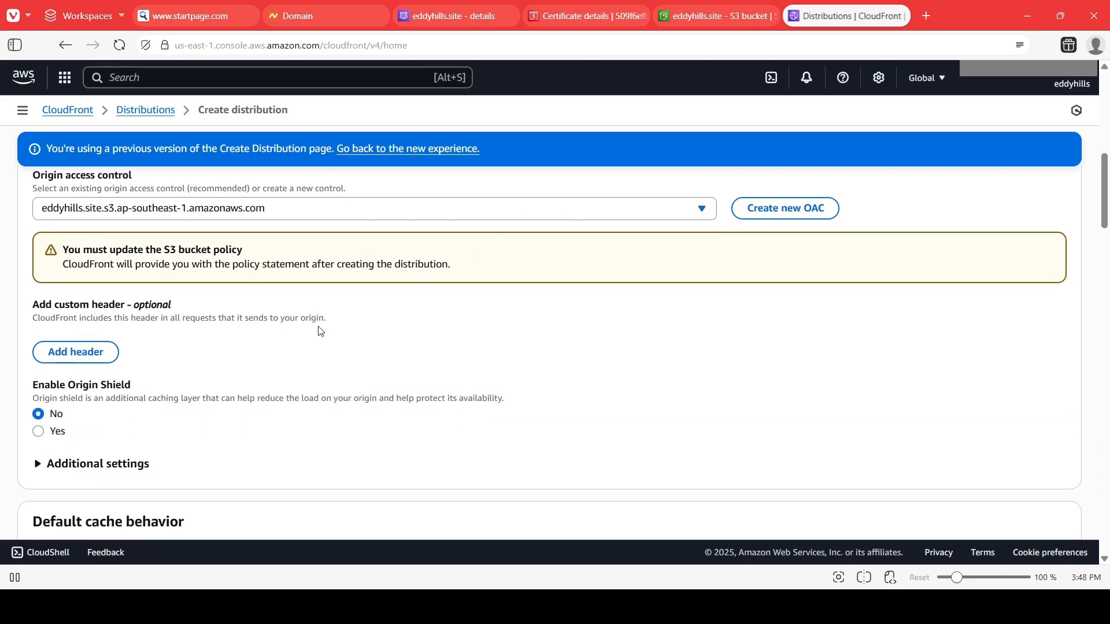
scroll(321, 331, down, 1)
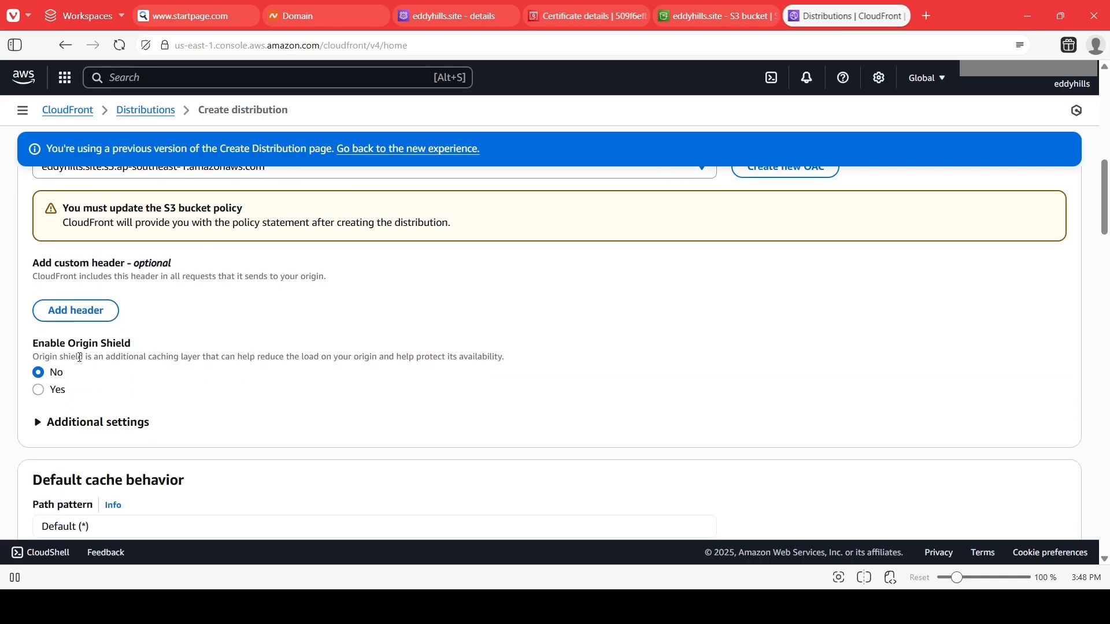
scroll(124, 355, down, 2)
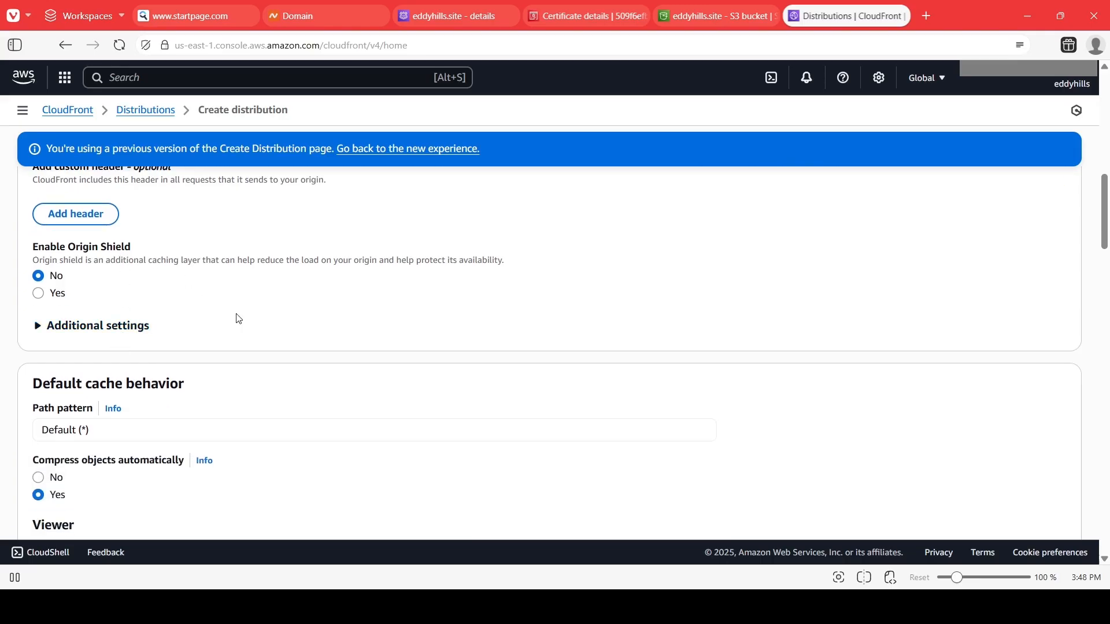
scroll(215, 307, down, 3)
scroll(138, 288, down, 2)
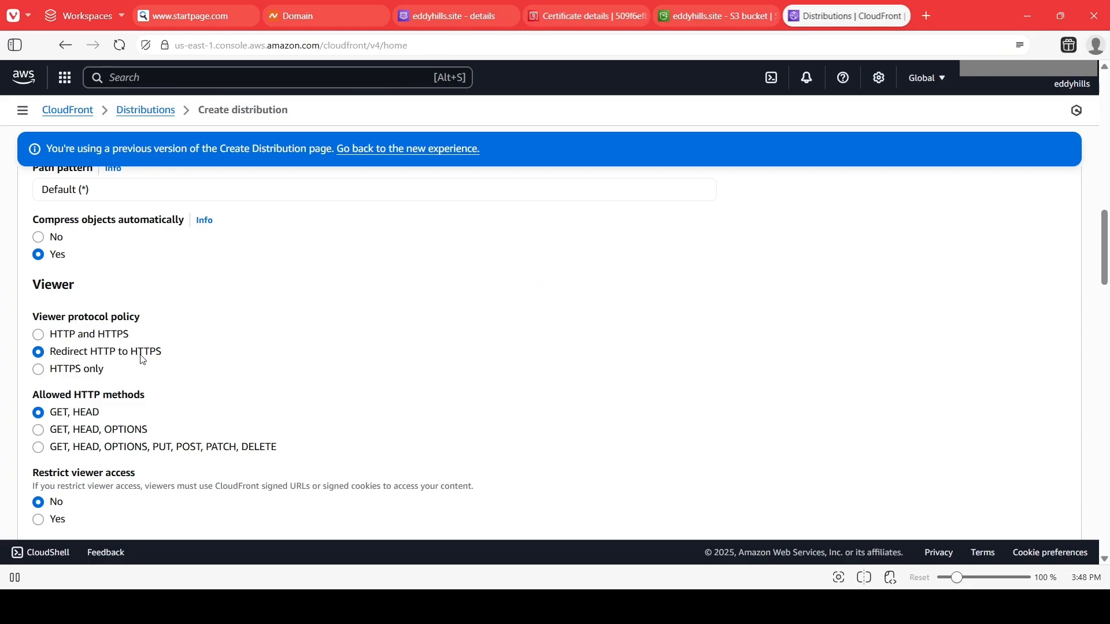
scroll(153, 376, down, 3)
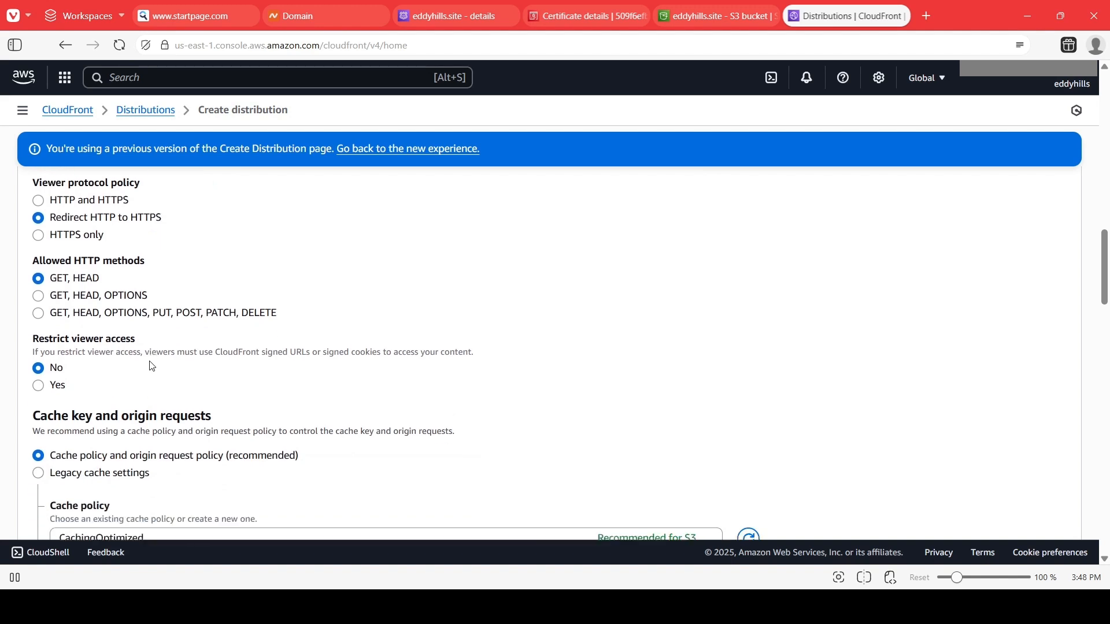
scroll(131, 340, down, 1)
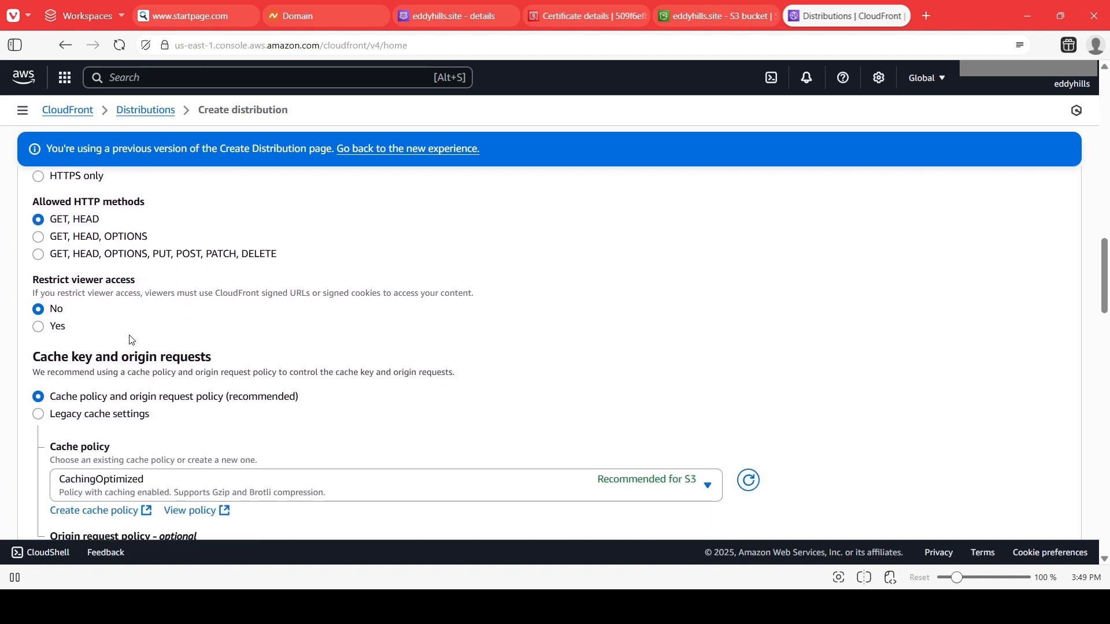
scroll(137, 319, down, 2)
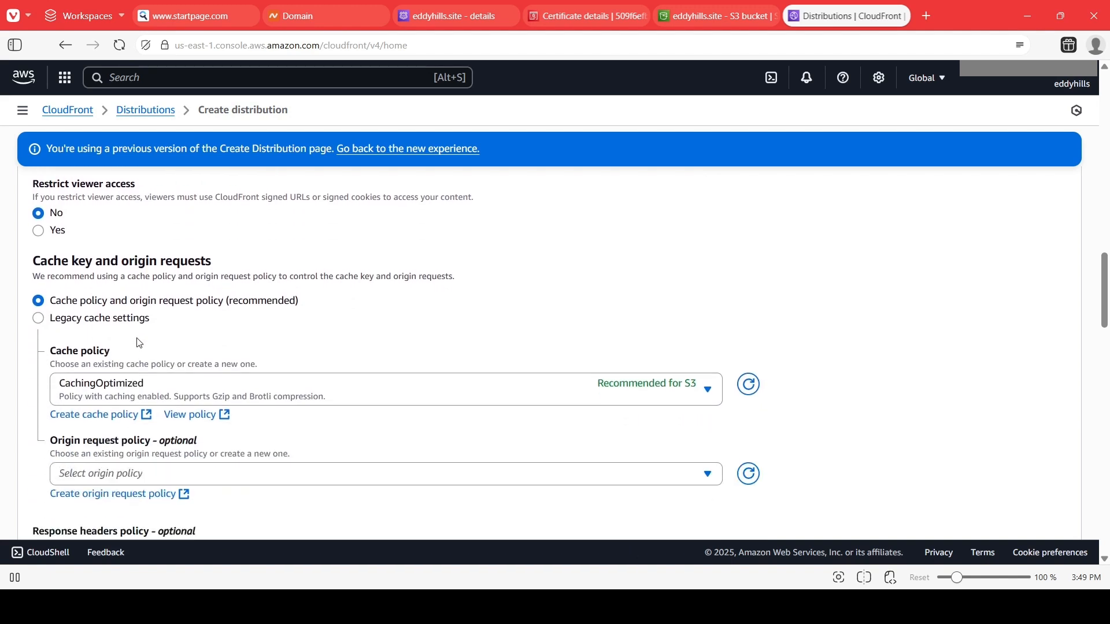
scroll(143, 343, down, 2)
scroll(146, 342, down, 10)
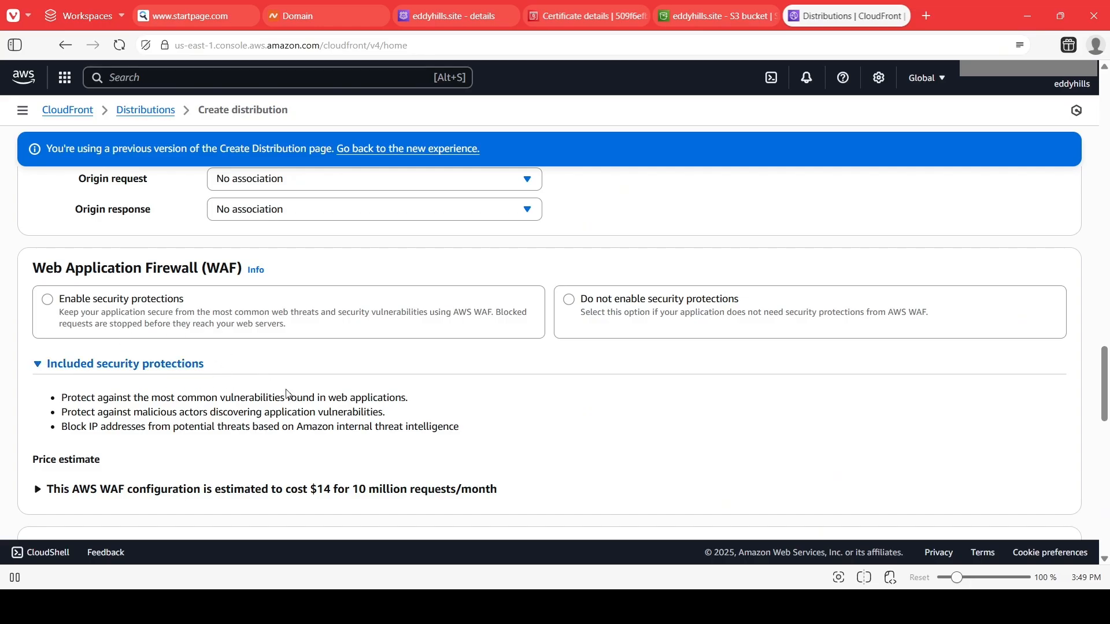
Set the Web Application Firewall option to Do not enable security protections.
click(683, 315)
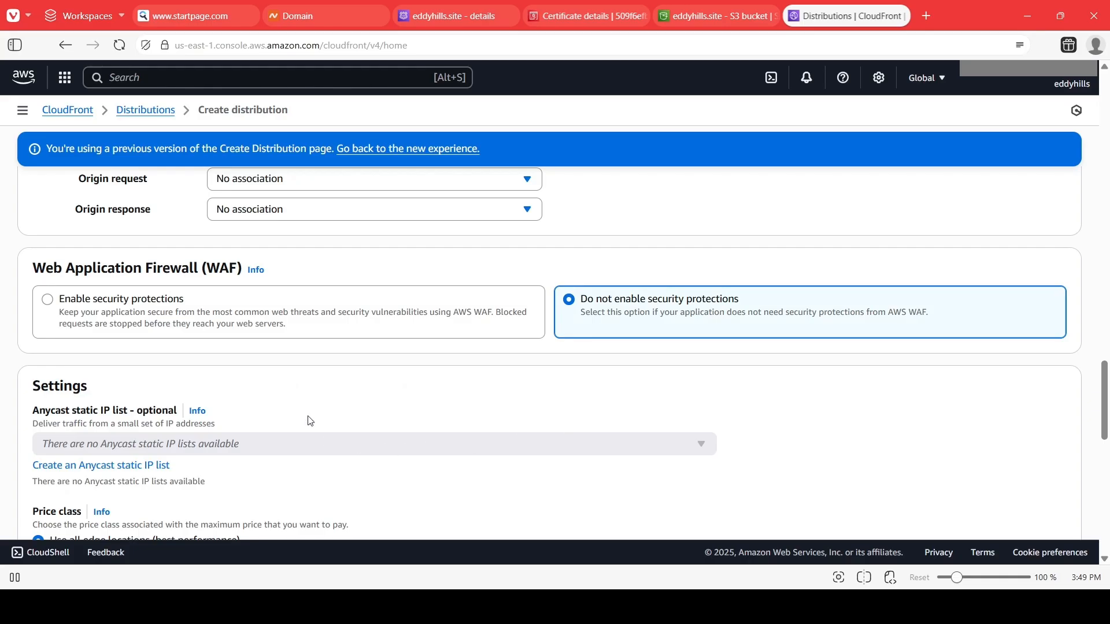
scroll(310, 421, down, 3)
scroll(310, 421, up, 2)
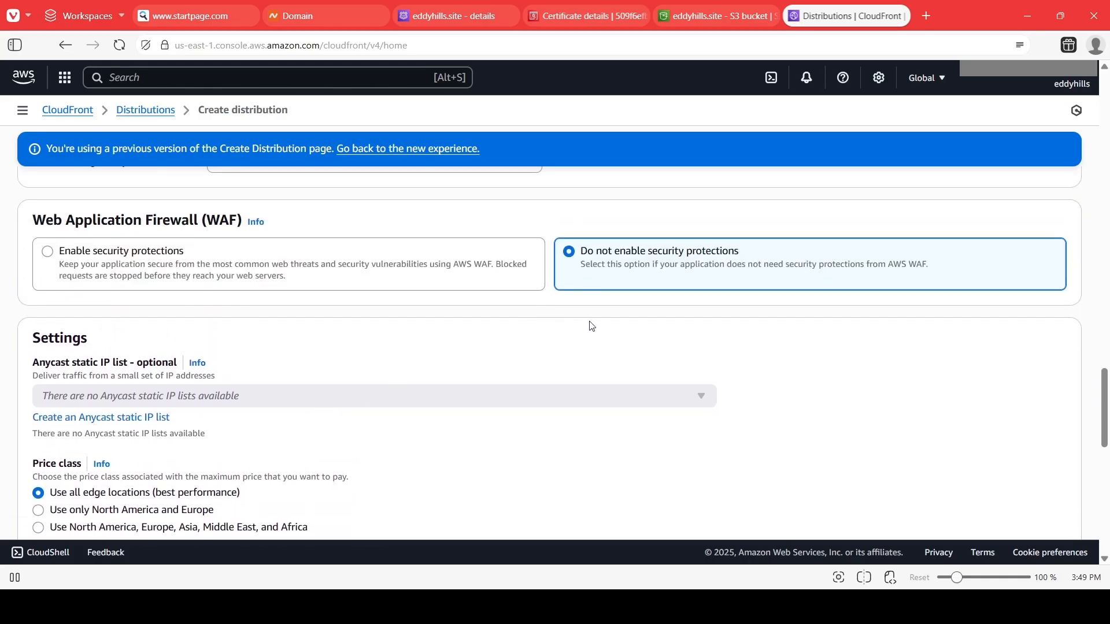
click(202, 280)
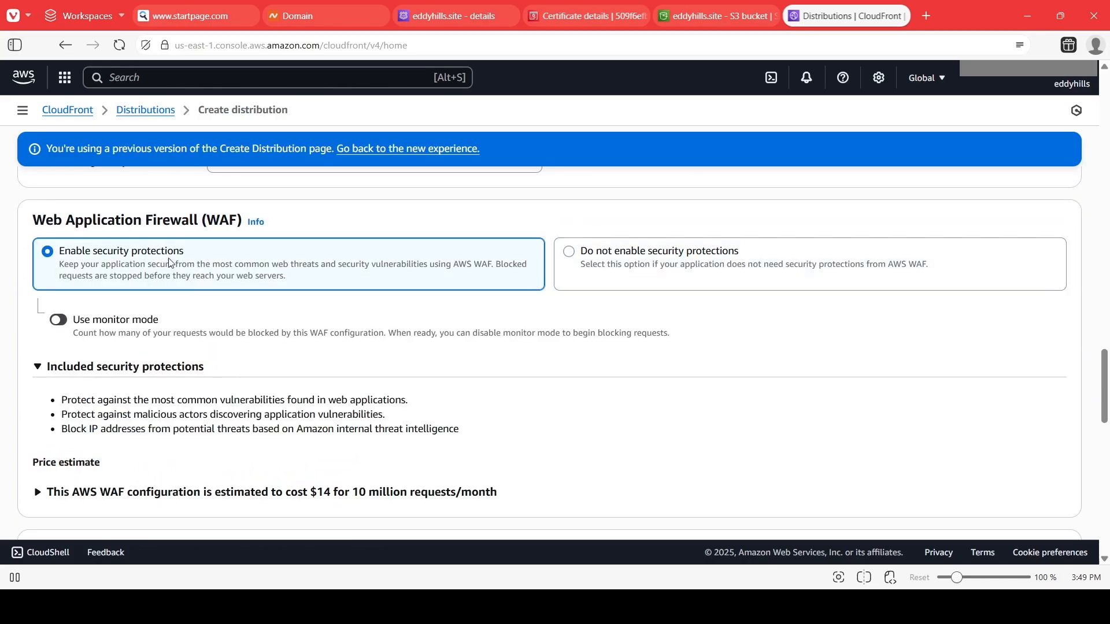
click(643, 256)
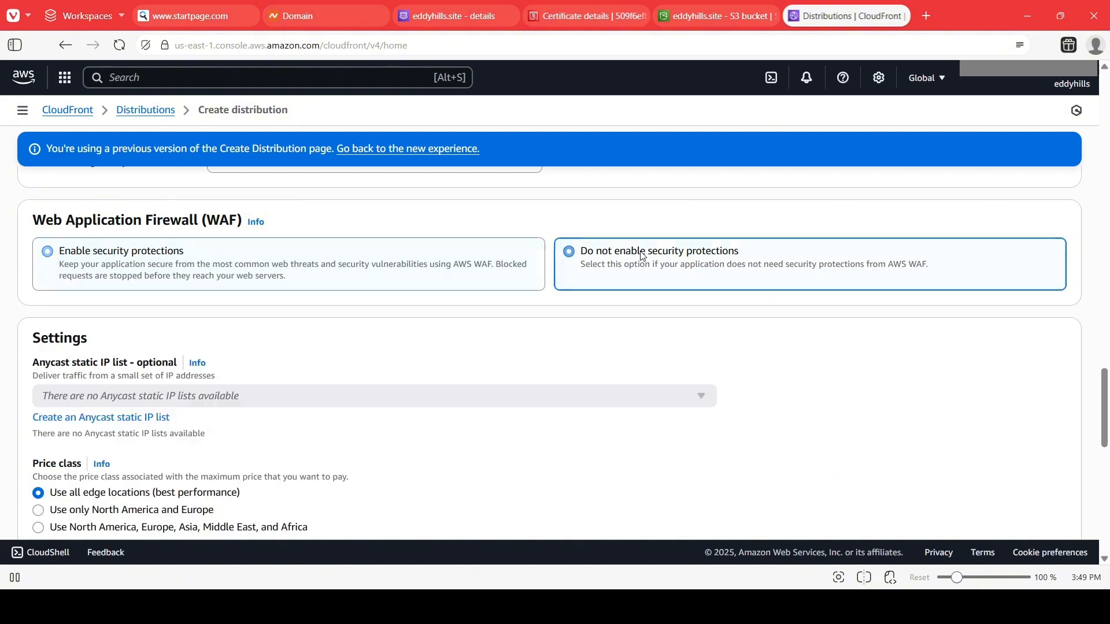
scroll(415, 365, down, 3)
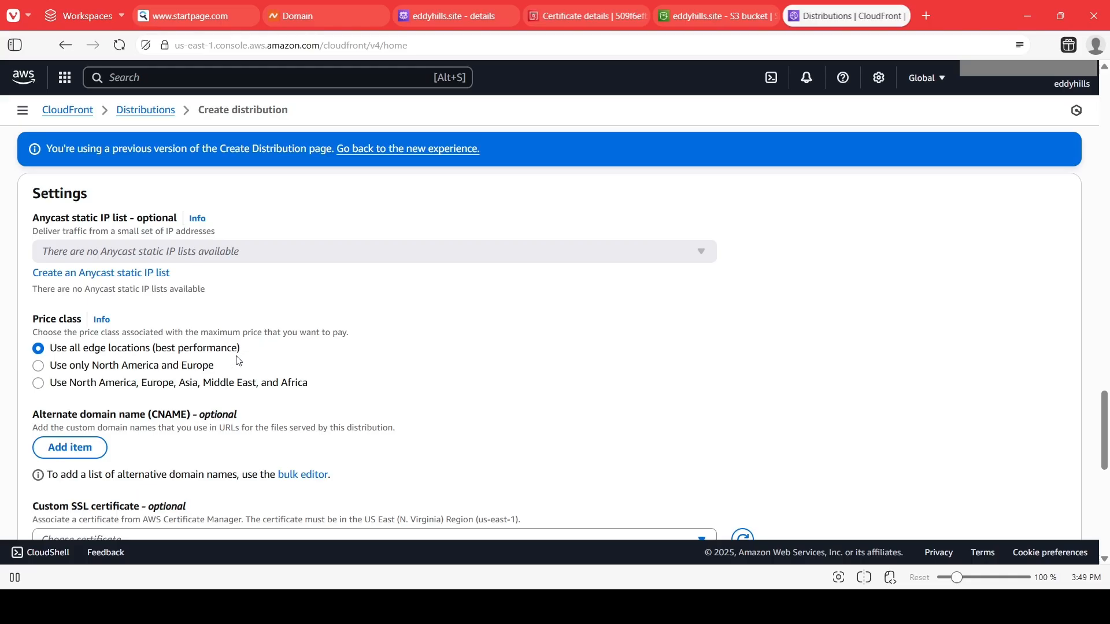
scroll(320, 372, down, 1)
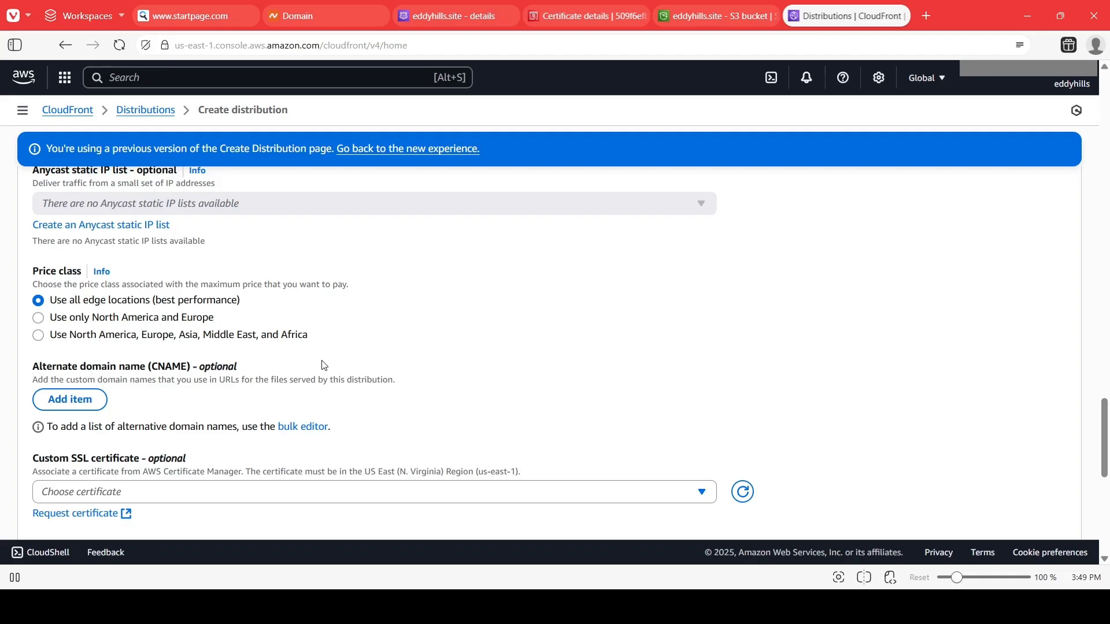
scroll(321, 366, down, 1)
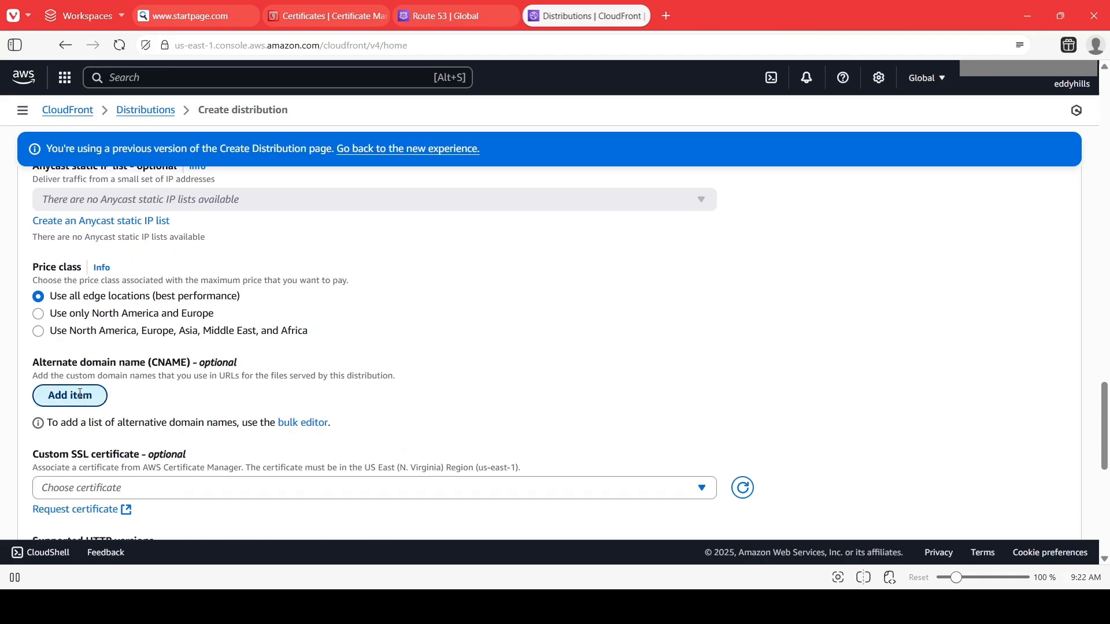
click(105, 396)
text(eddy)
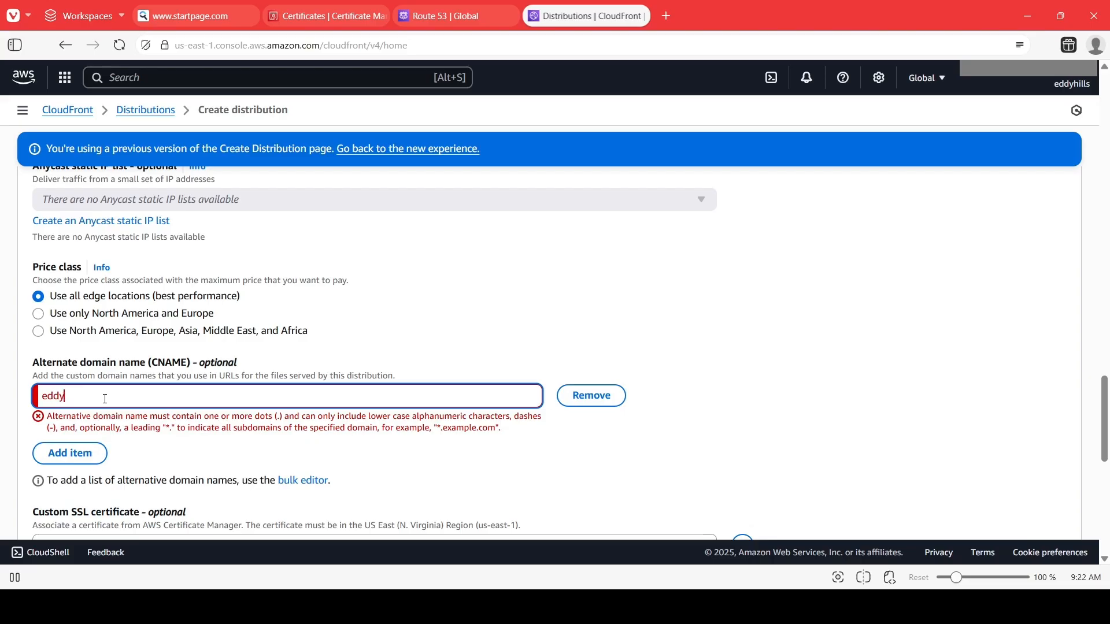
text(hills.site)
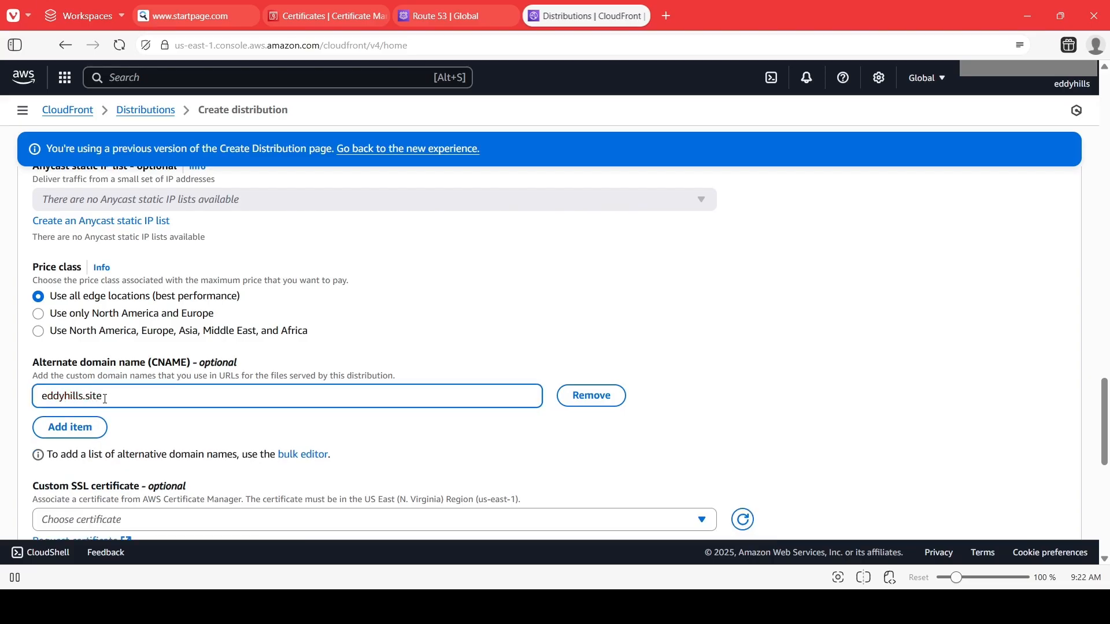
click(102, 431)
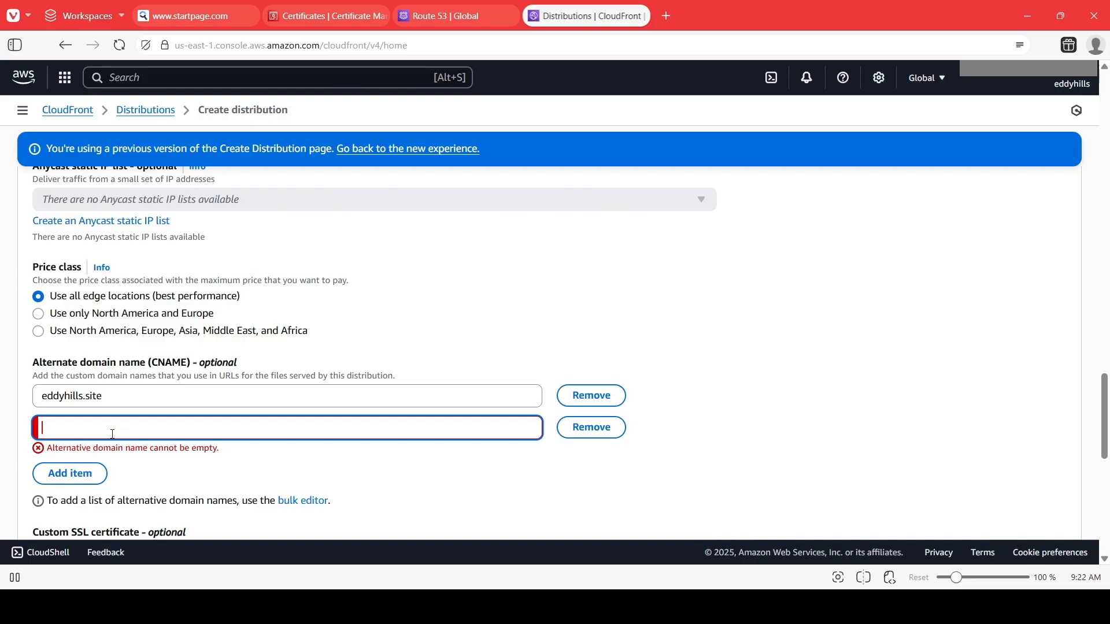
text(www.eddyhills.site)
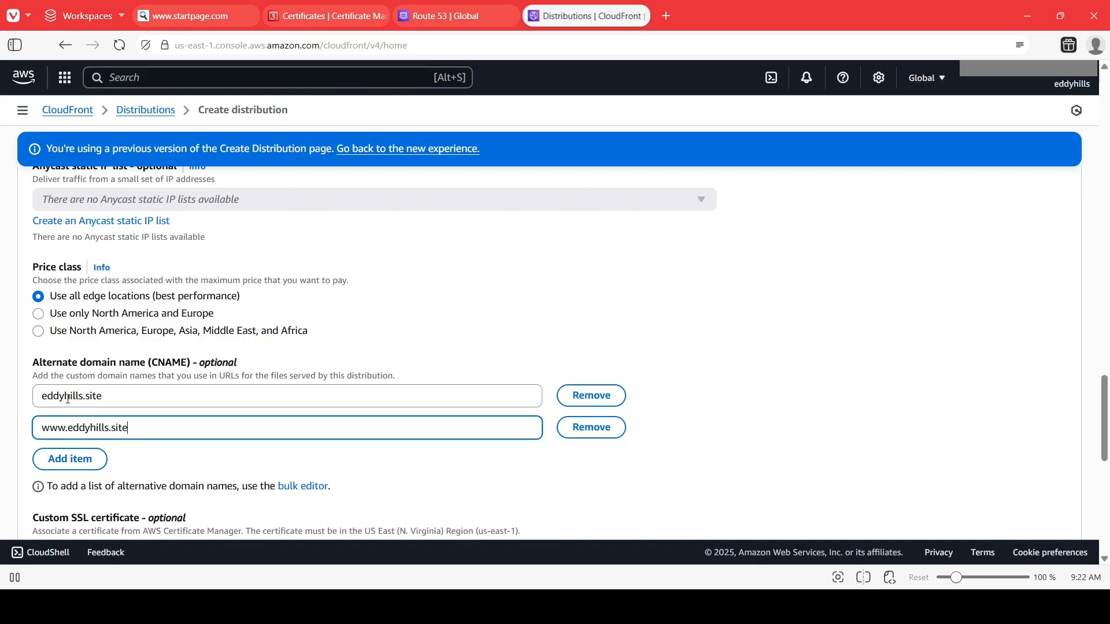
scroll(223, 436, down, 1)
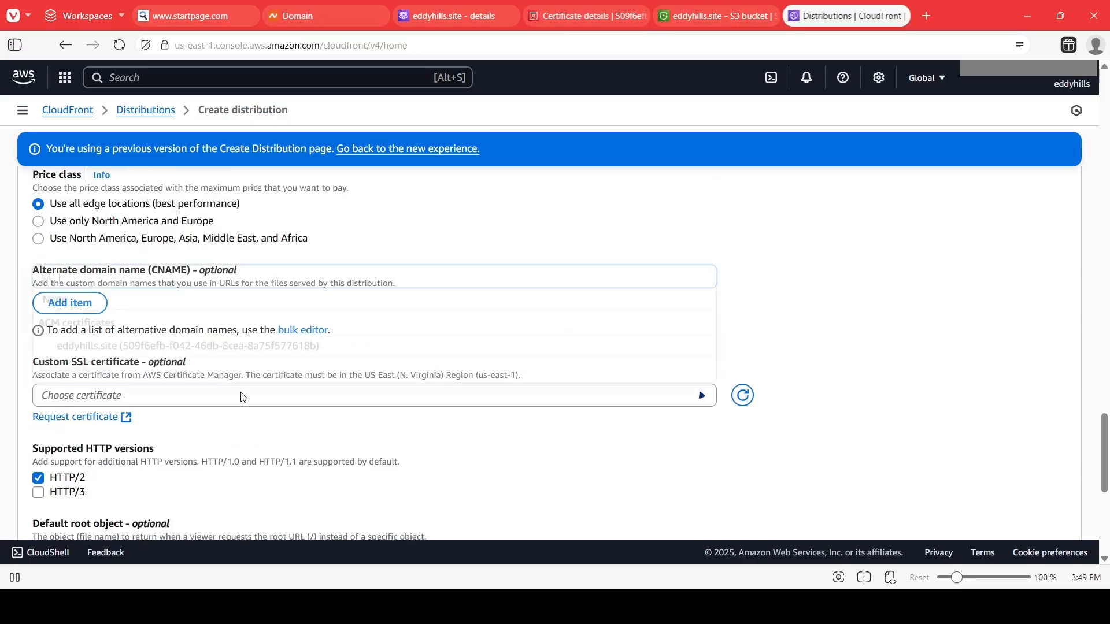
Compare the custom SSL certificate option with the certificate identifier shown in the Certificate Manager tab.
click(243, 397)
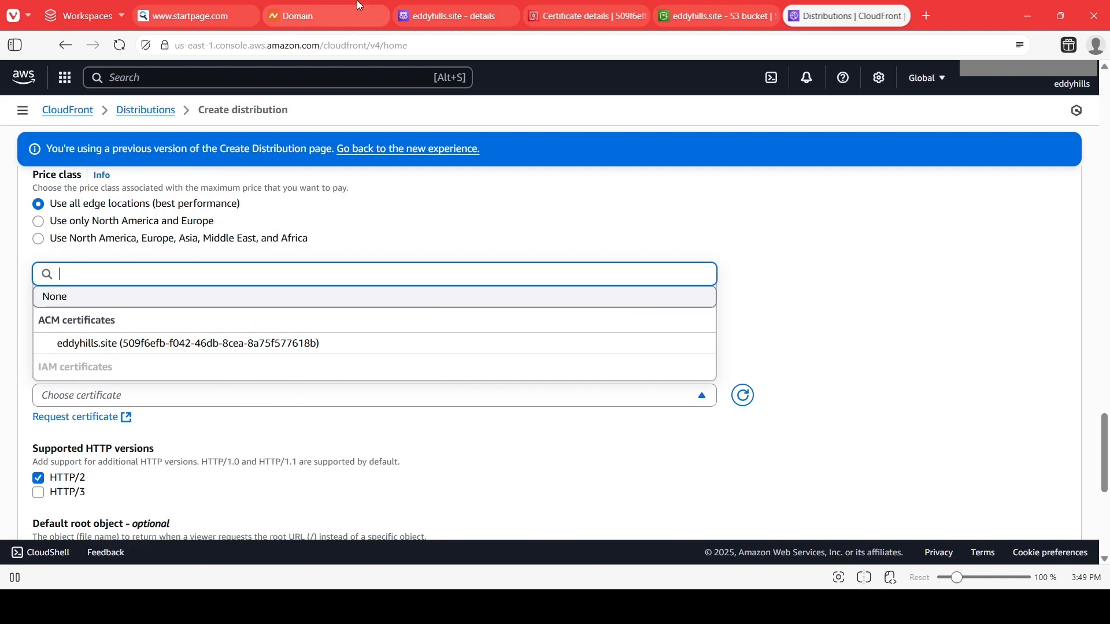
click(457, 15)
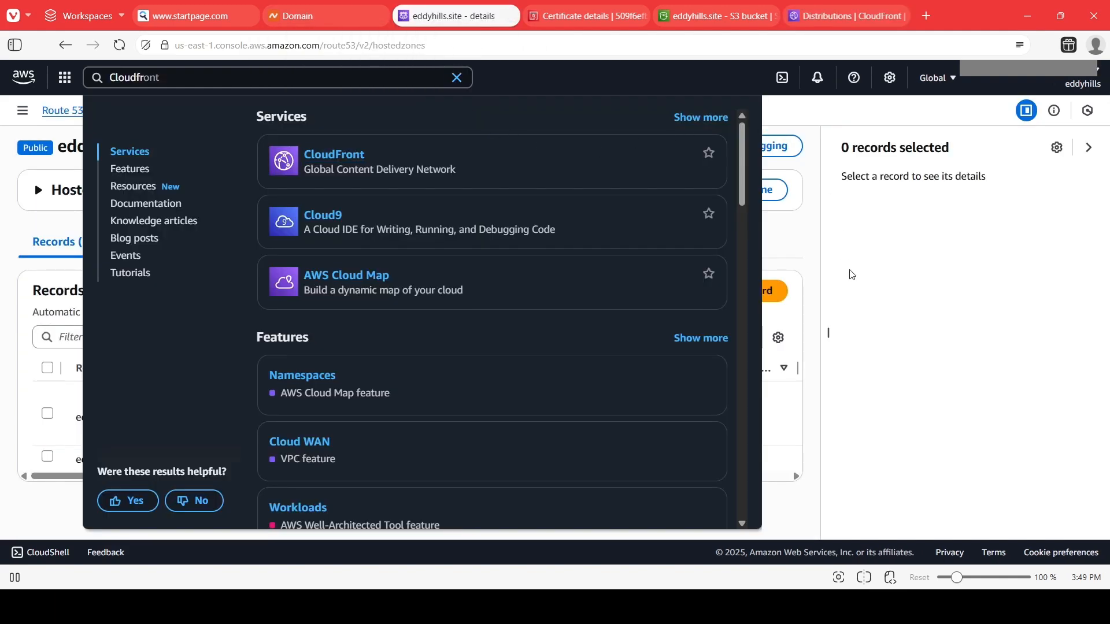
key(ctrl+Tab)
scroll(349, 273, down, 1)
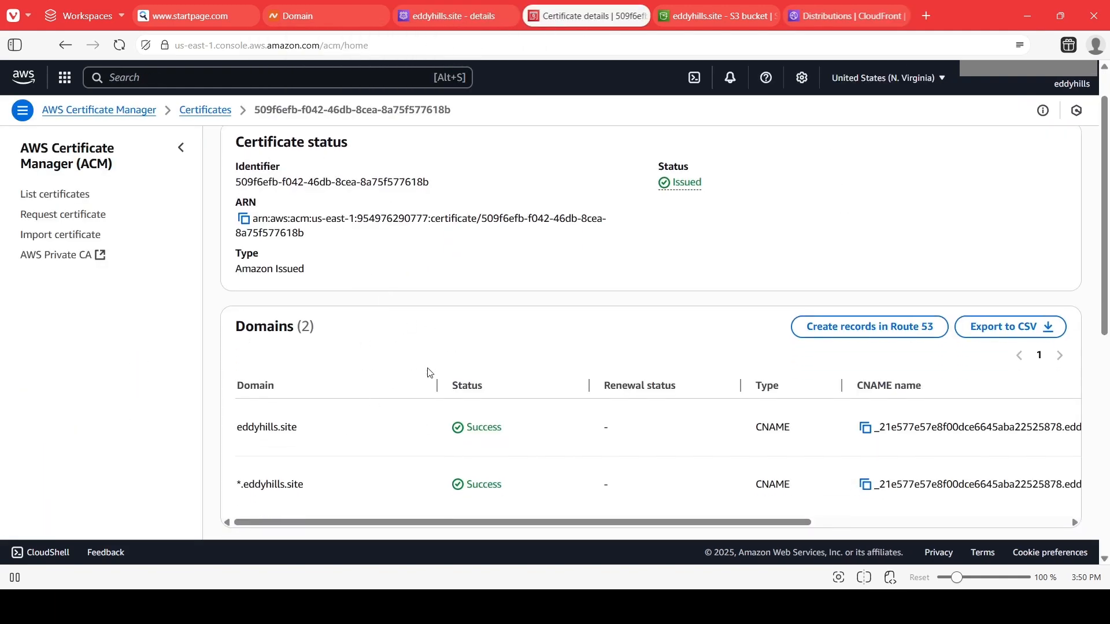
scroll(304, 256, up, 1)
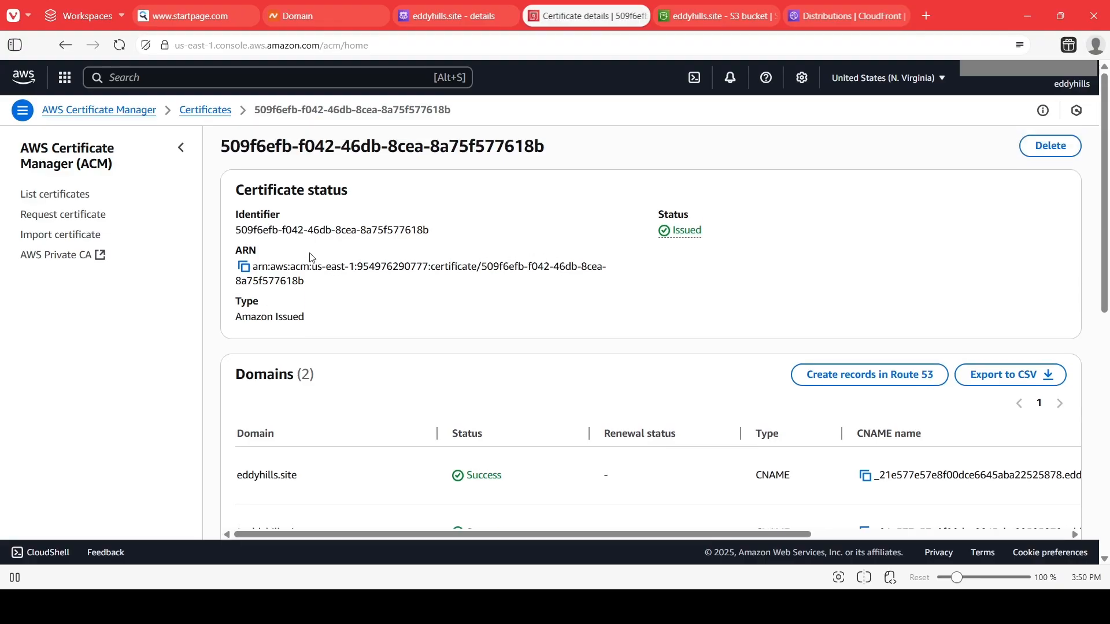
drag(562, 152, 241, 149)
click(808, 16)
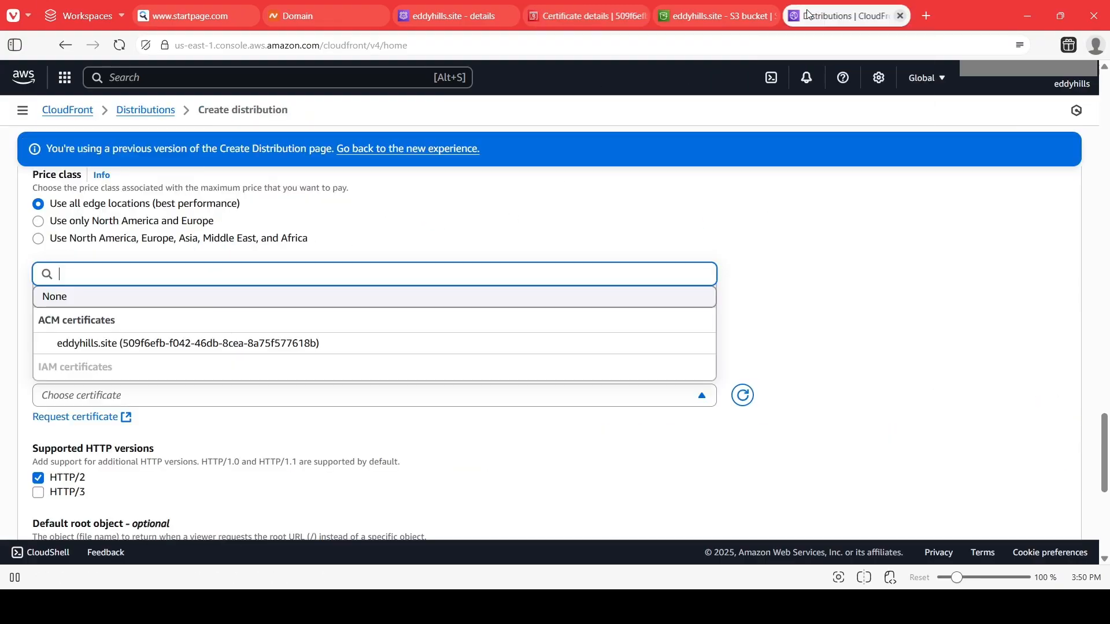
Select the eddyhills.site (509f6efb-f042-46db-8cea-8a75f577618b) ACM certificate as the custom SSL certificate.
click(268, 381)
click(169, 395)
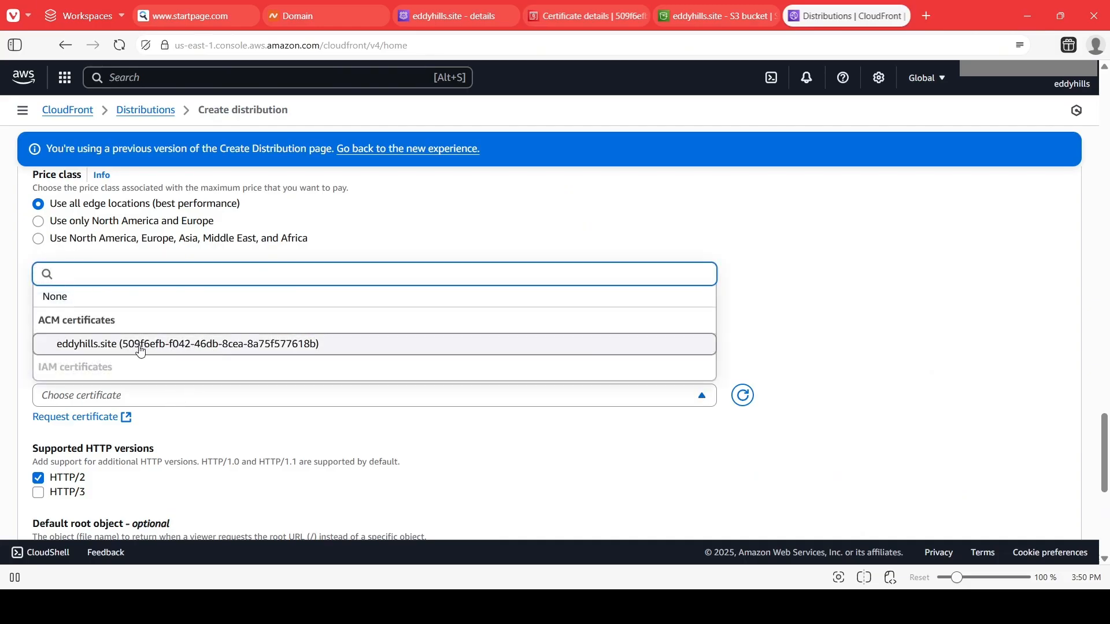
click(197, 346)
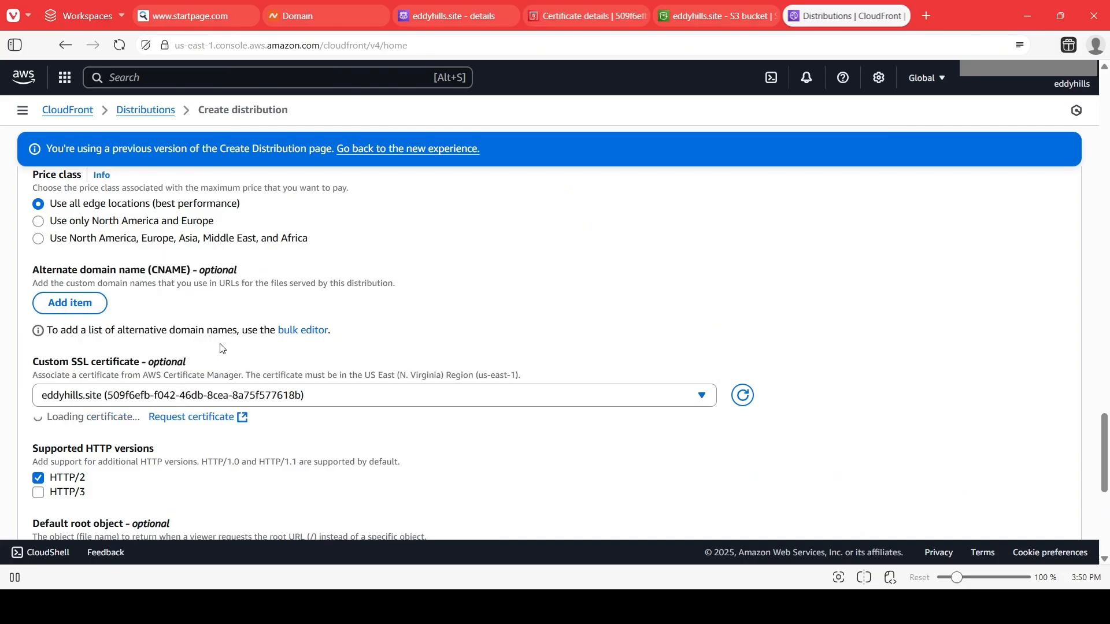
scroll(324, 377, down, 1)
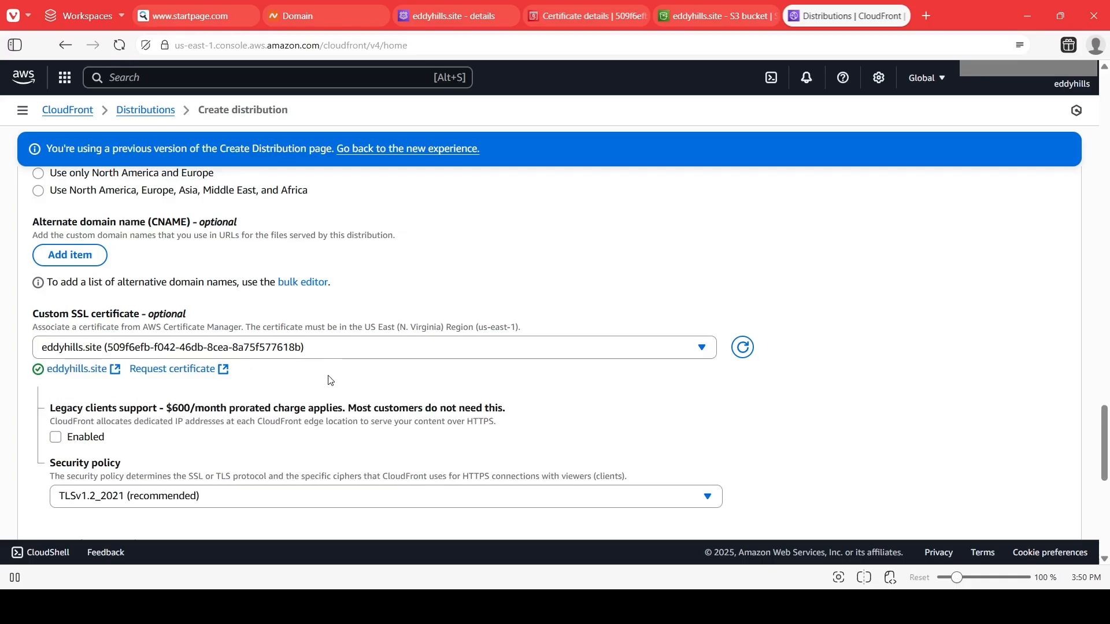
scroll(328, 386, down, 4)
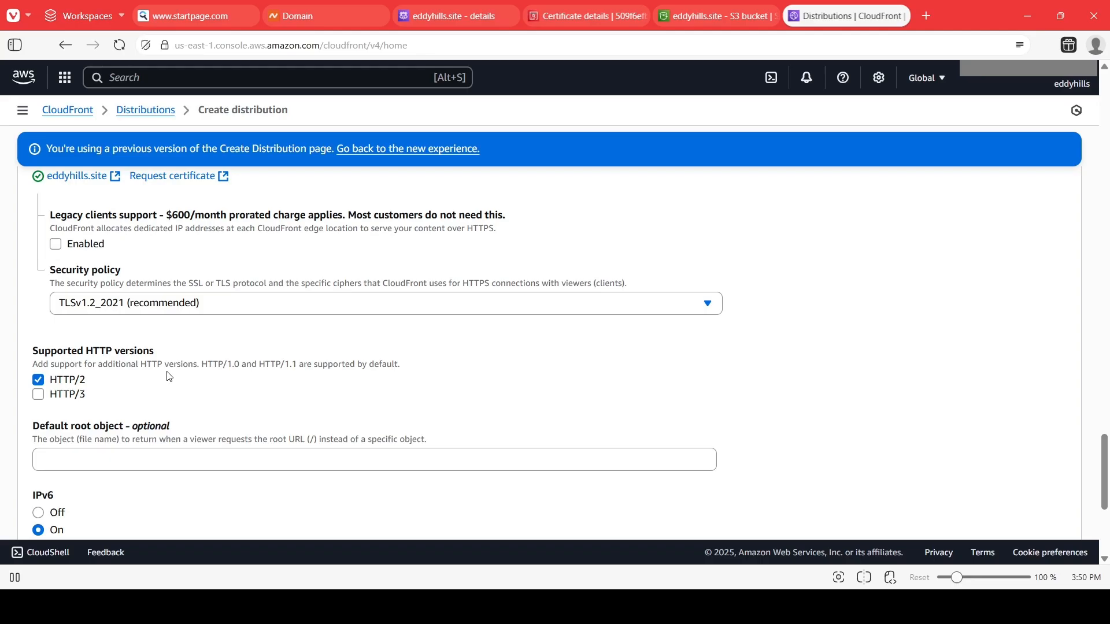
Set the default root object to index.html.
scroll(169, 376, down, 2)
scroll(192, 391, down, 1)
click(128, 315)
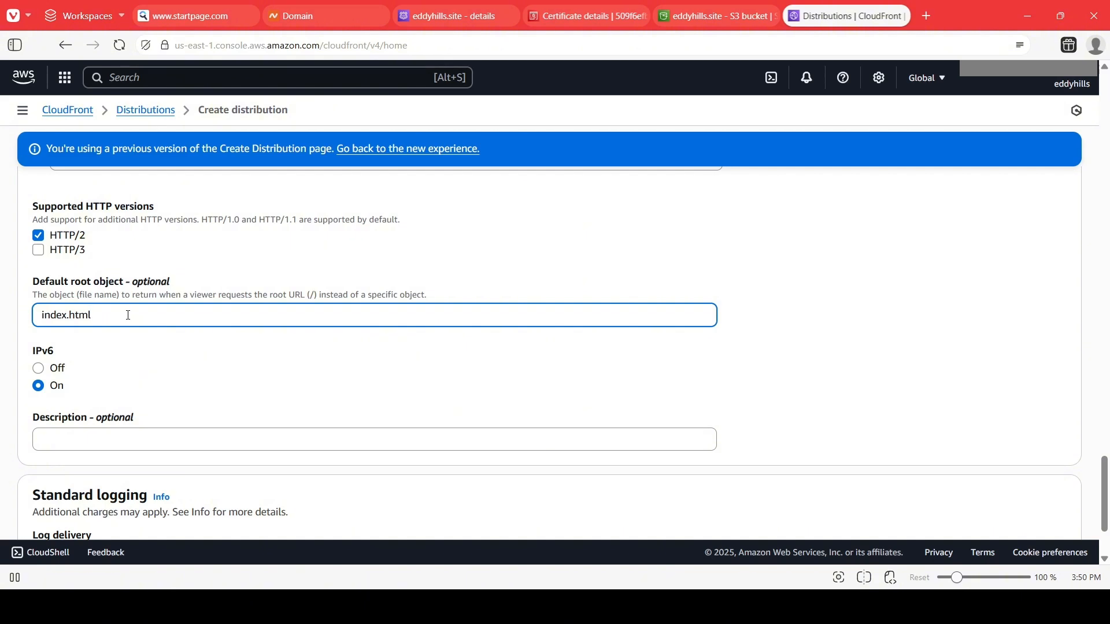
click(376, 414)
scroll(369, 401, down, 3)
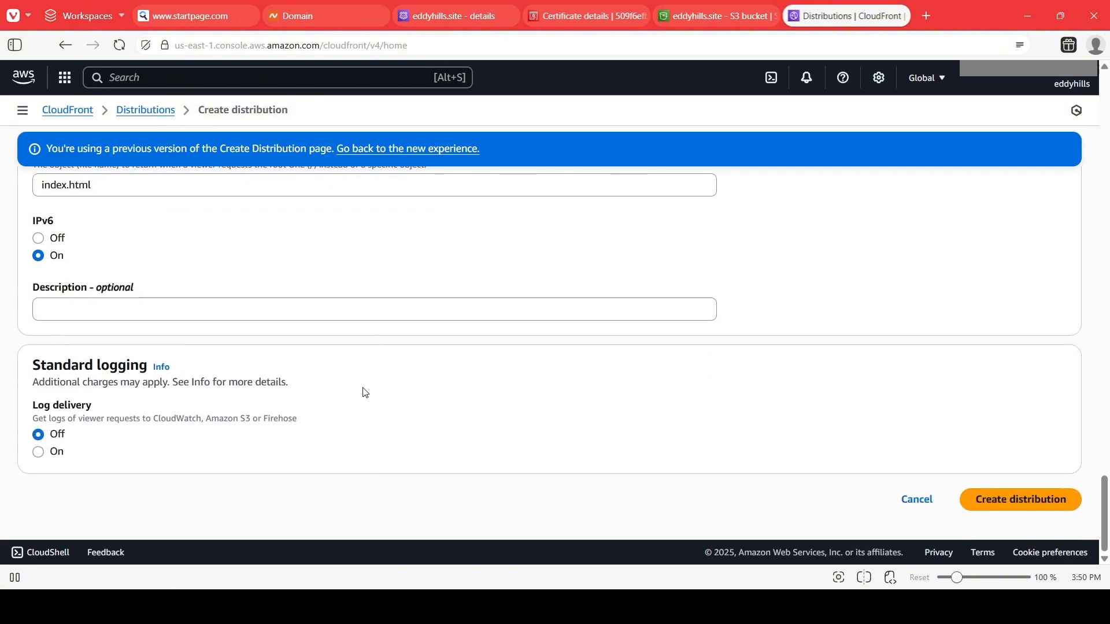
Review the distribution settings from the alternate domain names and SSL certificate down to standard logging.
scroll(204, 325, up, 1)
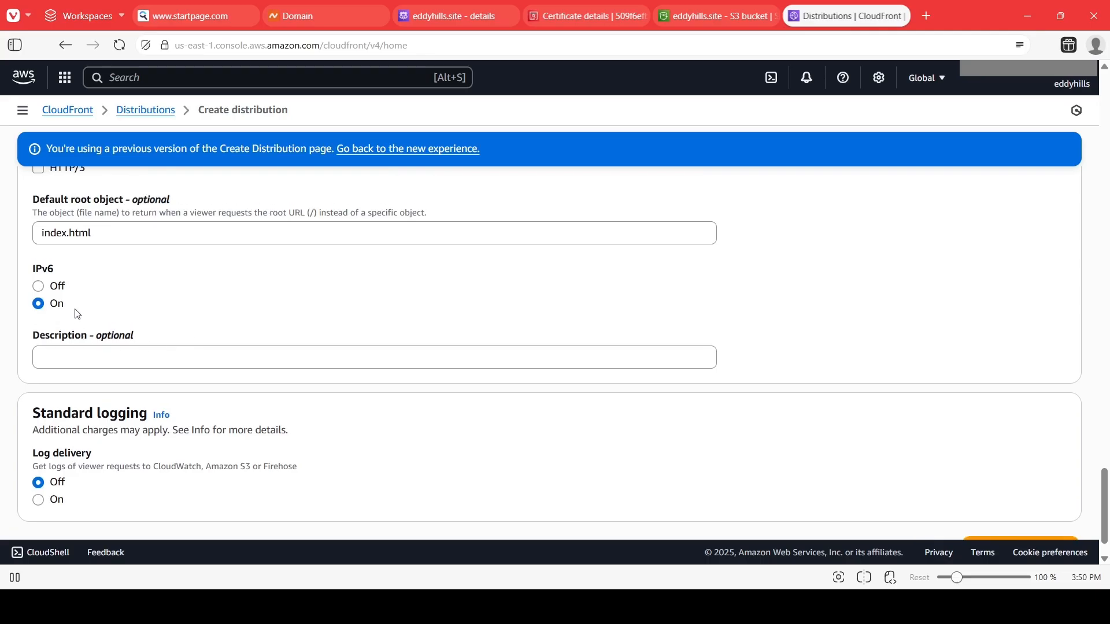
scroll(116, 411, down, 1)
scroll(300, 377, up, 6)
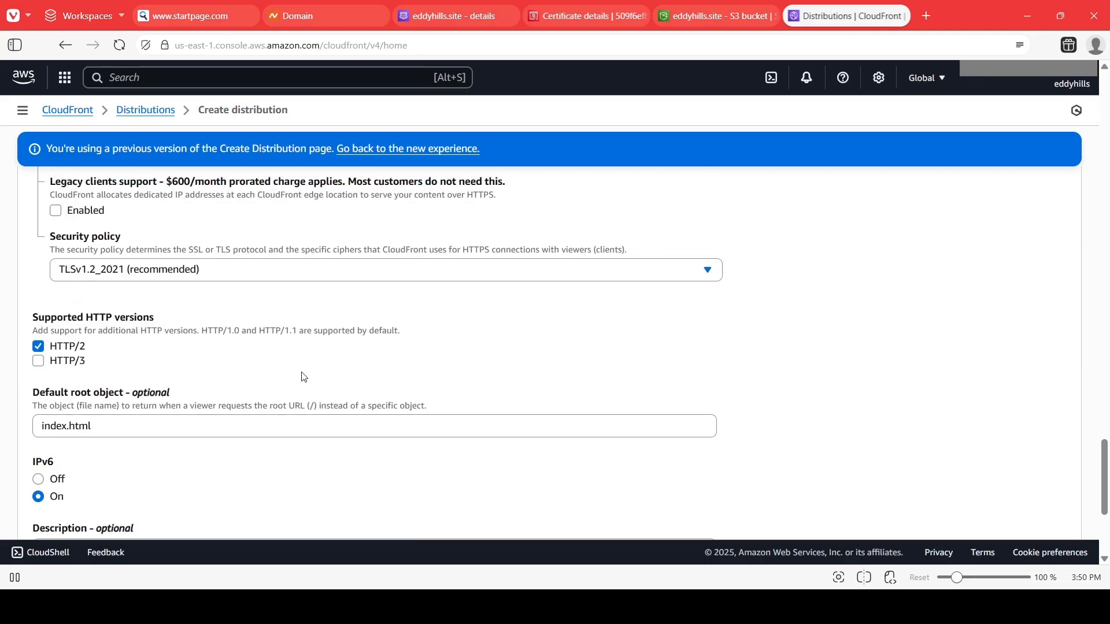
scroll(275, 377, up, 2)
scroll(275, 377, down, 4)
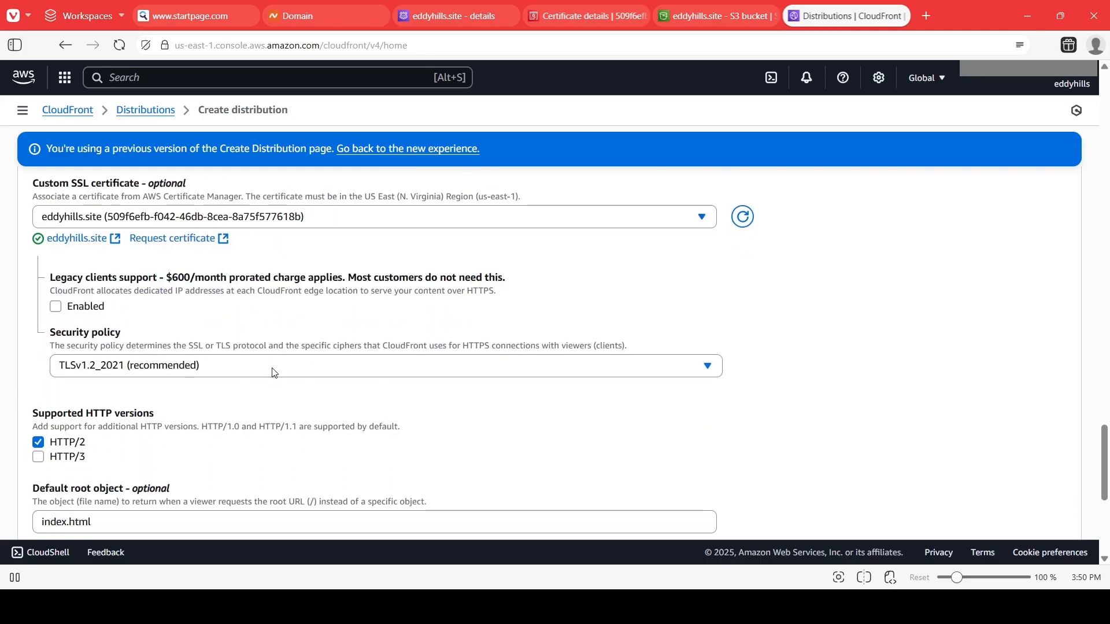
scroll(285, 374, down, 5)
scroll(285, 376, up, 2)
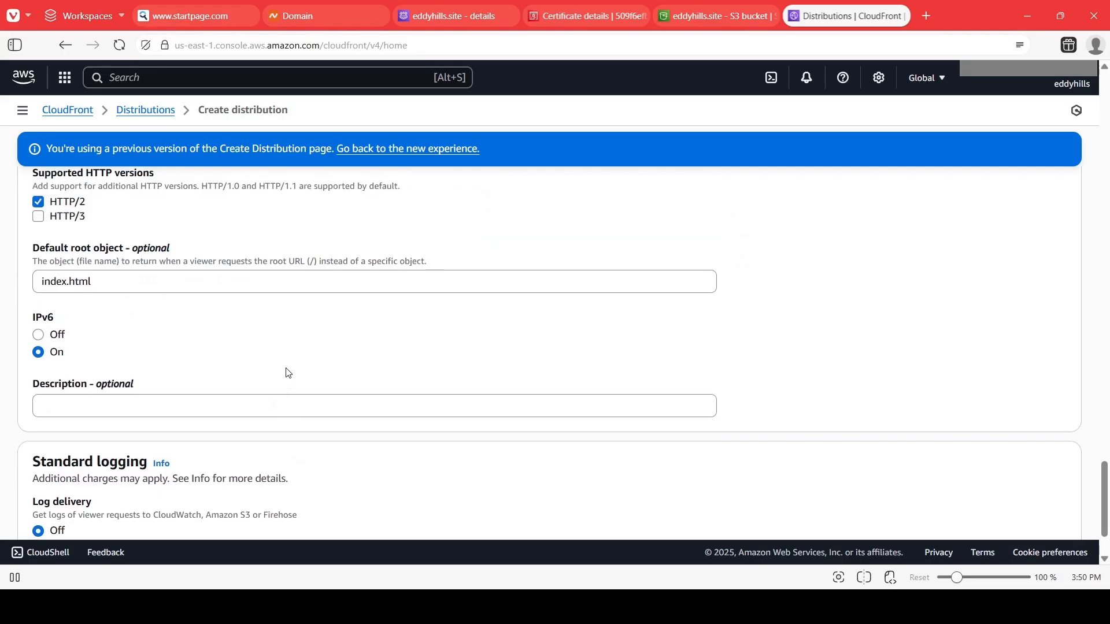
scroll(426, 342, up, 3)
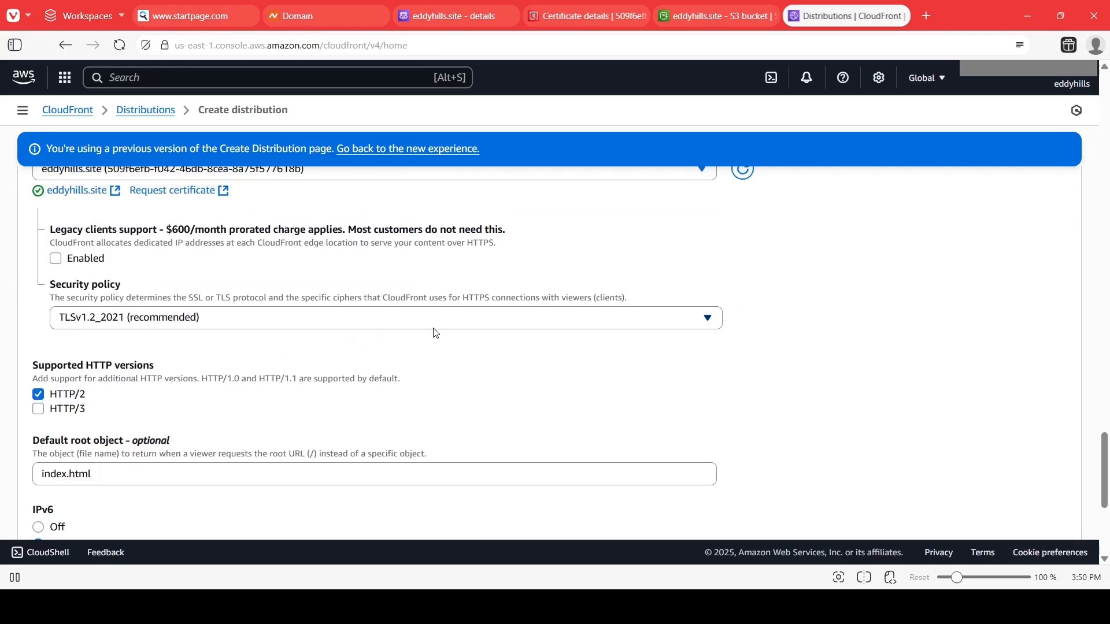
scroll(437, 331, down, 1)
scroll(437, 330, up, 5)
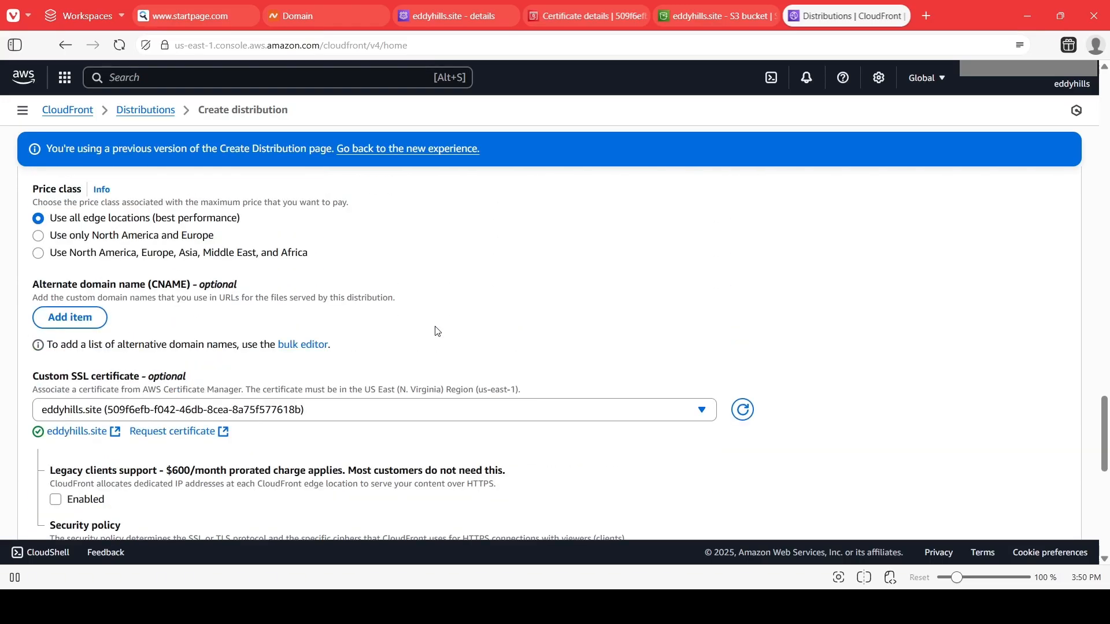
Create the distribution and dismiss the success notification.
scroll(442, 329, down, 8)
scroll(443, 328, down, 2)
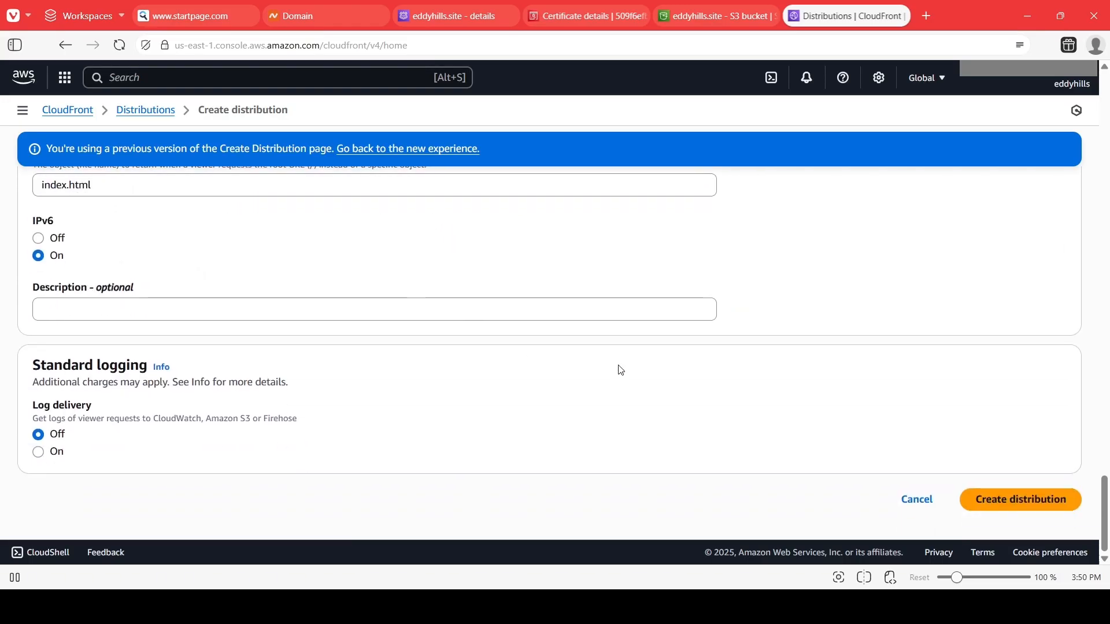
click(1015, 501)
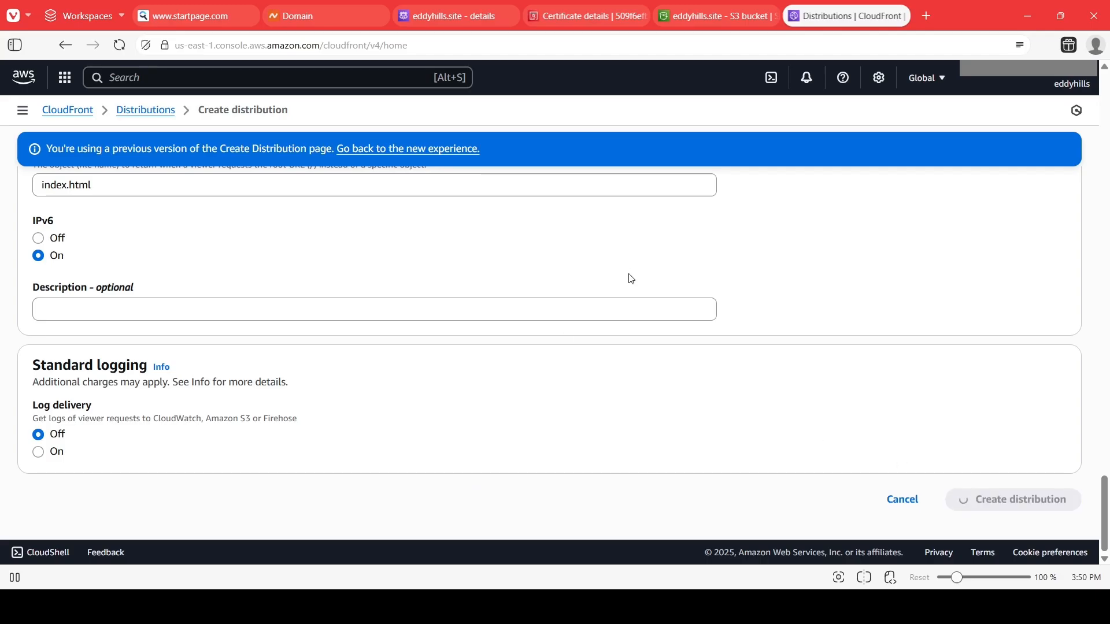
scroll(601, 266, up, 3)
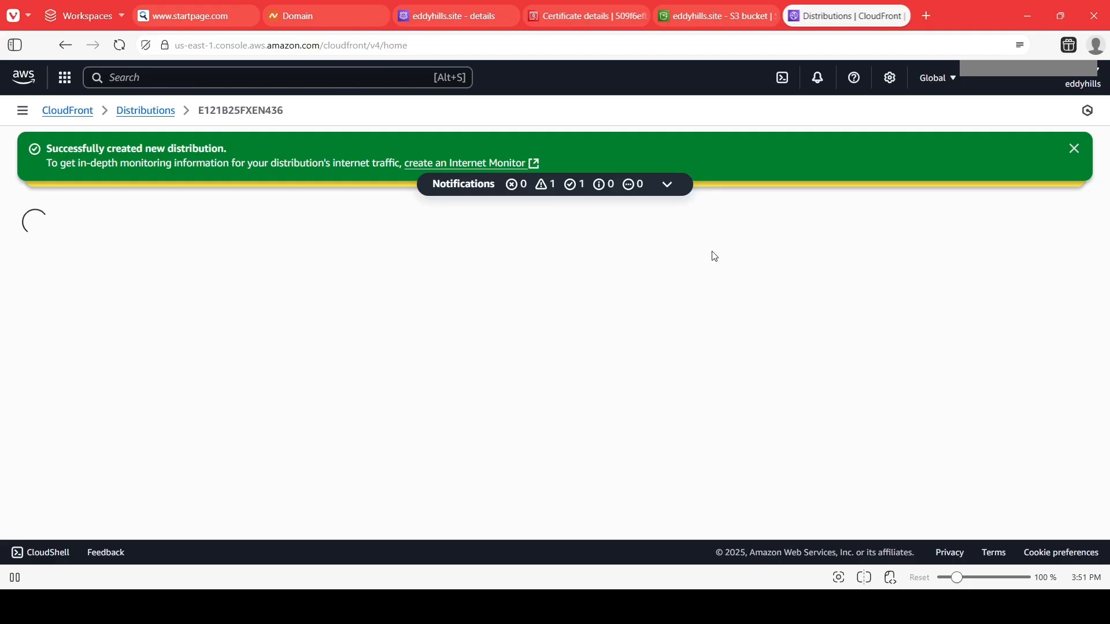
click(1073, 149)
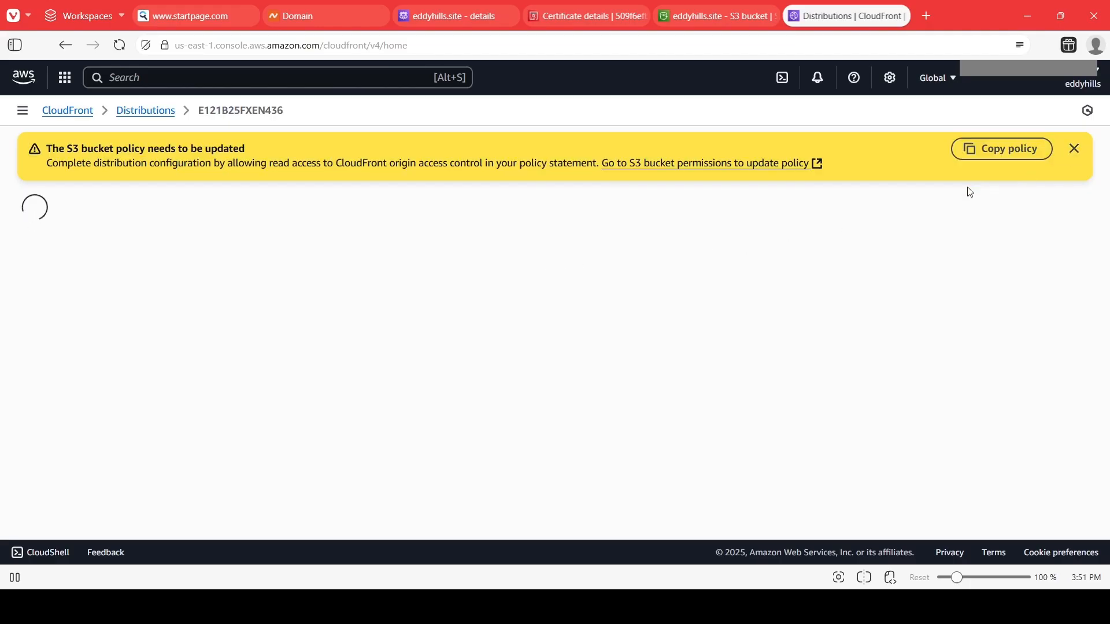
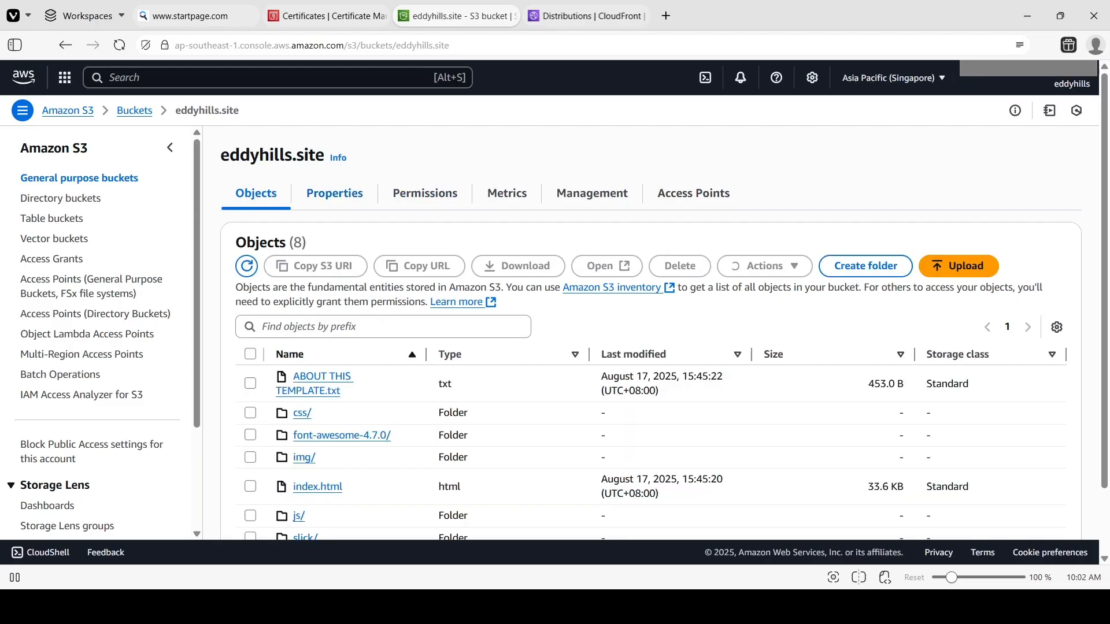
Replace the eddyhills.site bucket policy with the copied CloudFront service principal policy and save the changes.
click(405, 194)
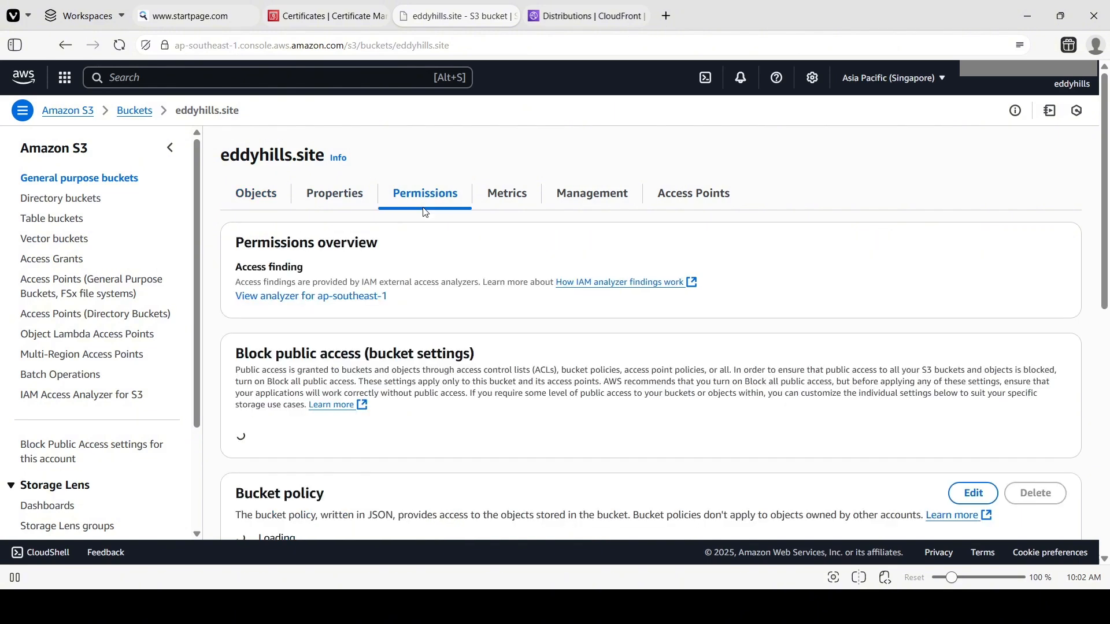
scroll(408, 342, down, 4)
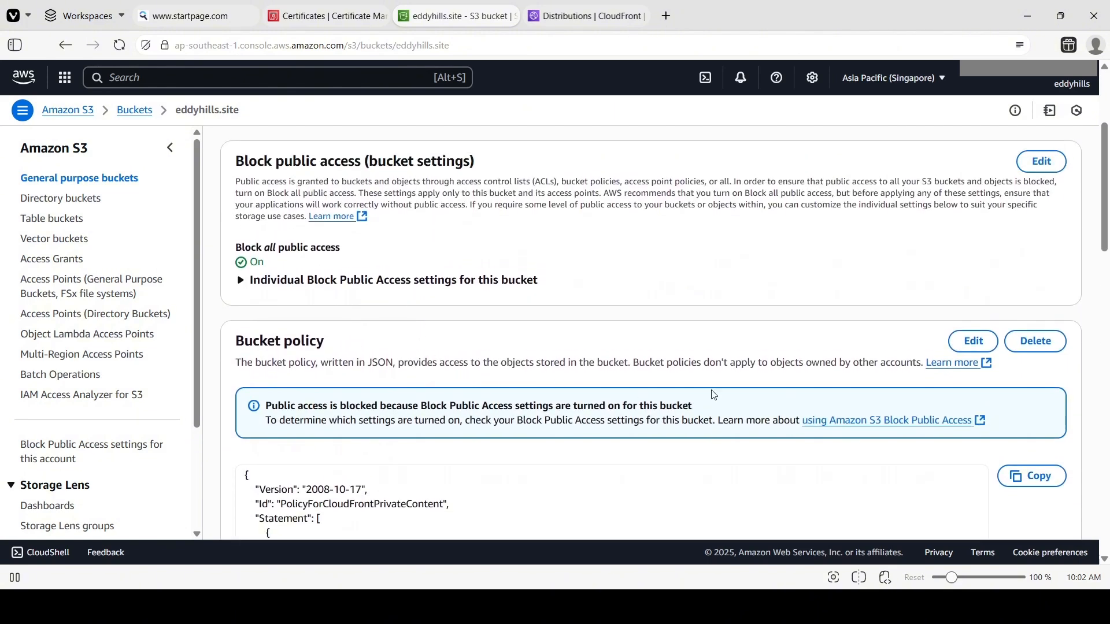
click(965, 342)
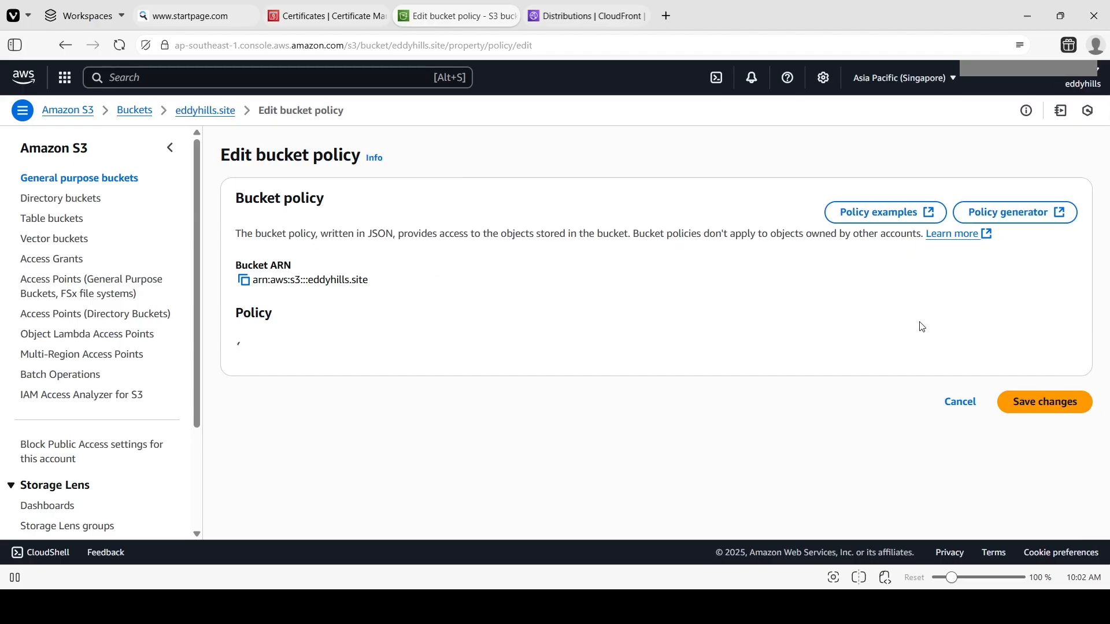
key(ctrl+a)
click(711, 457)
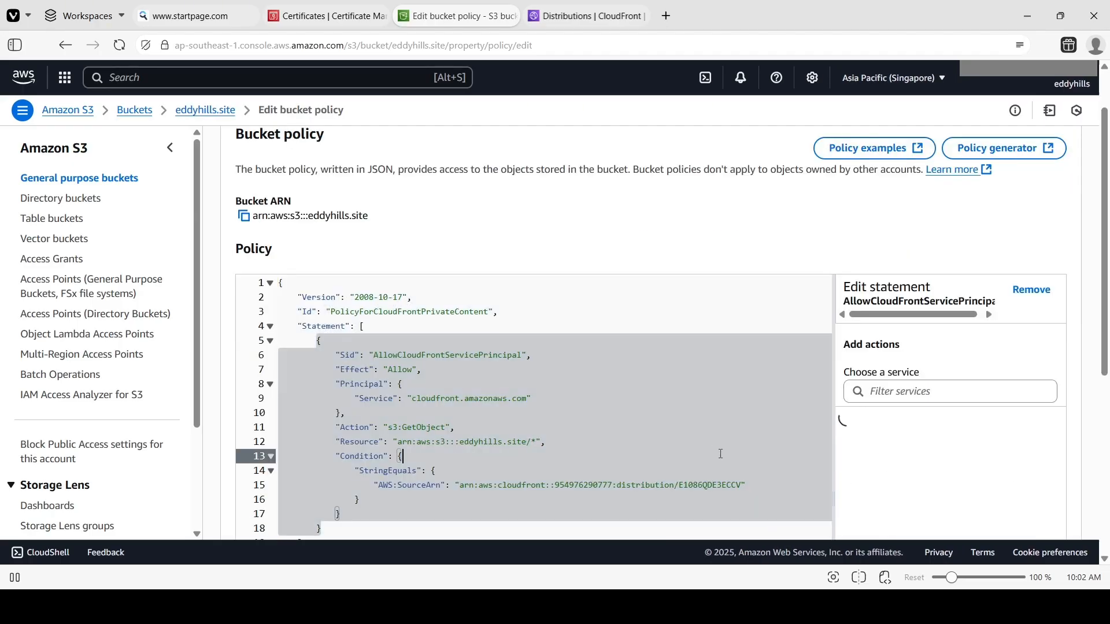
scroll(705, 447, down, 5)
key(ctrl+a)
key(ctrl+c)
key(BackSpace)
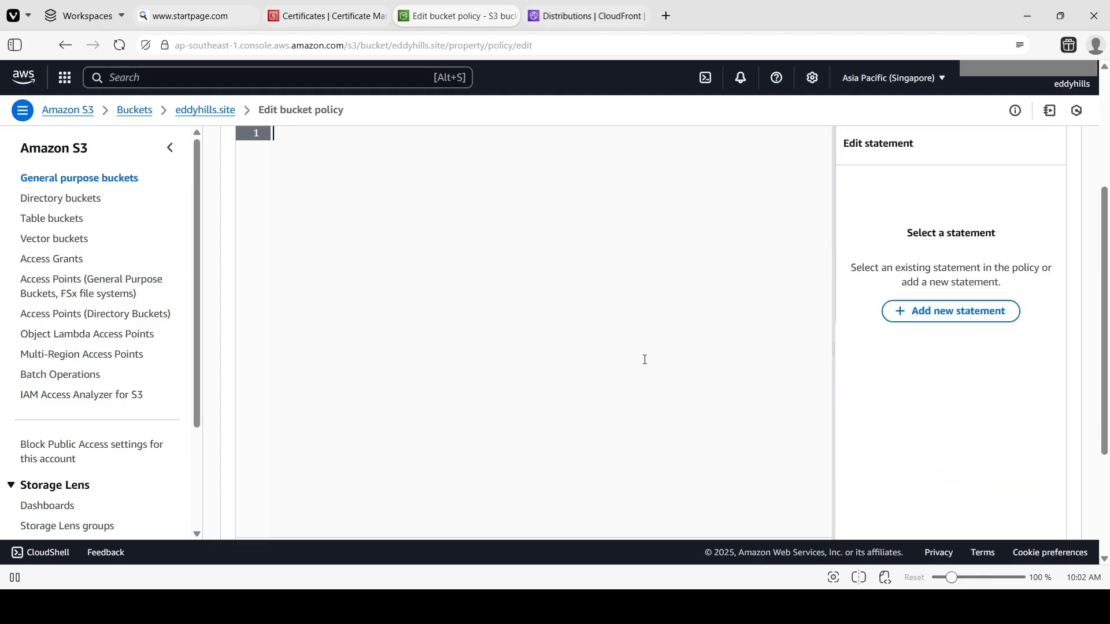
scroll(587, 285, up, 3)
key(ctrl+v)
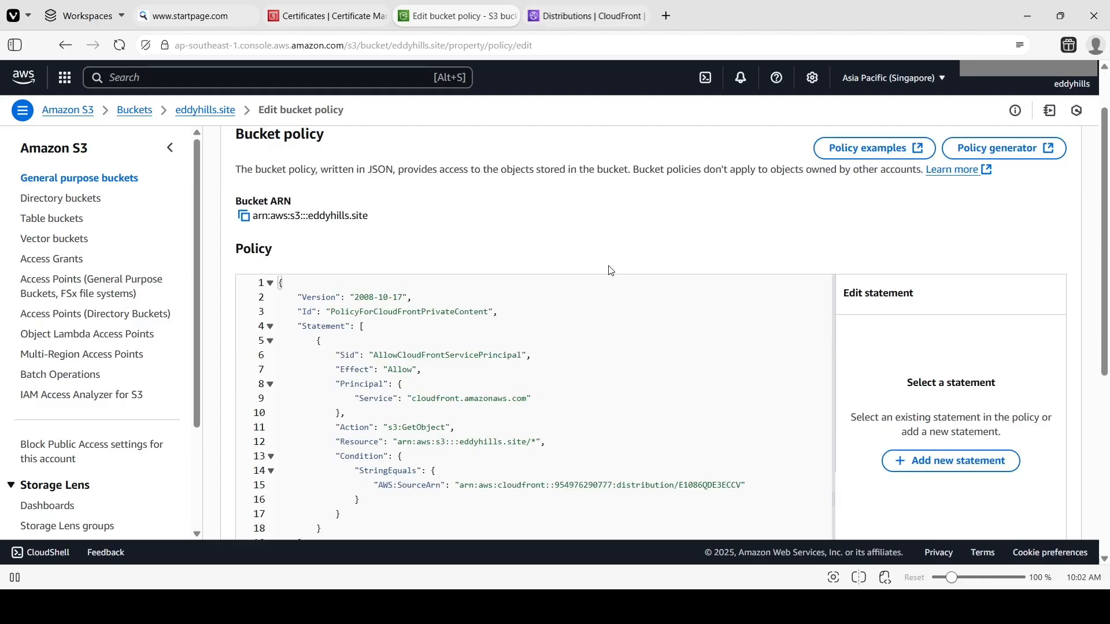
scroll(606, 277, down, 1)
scroll(605, 277, down, 5)
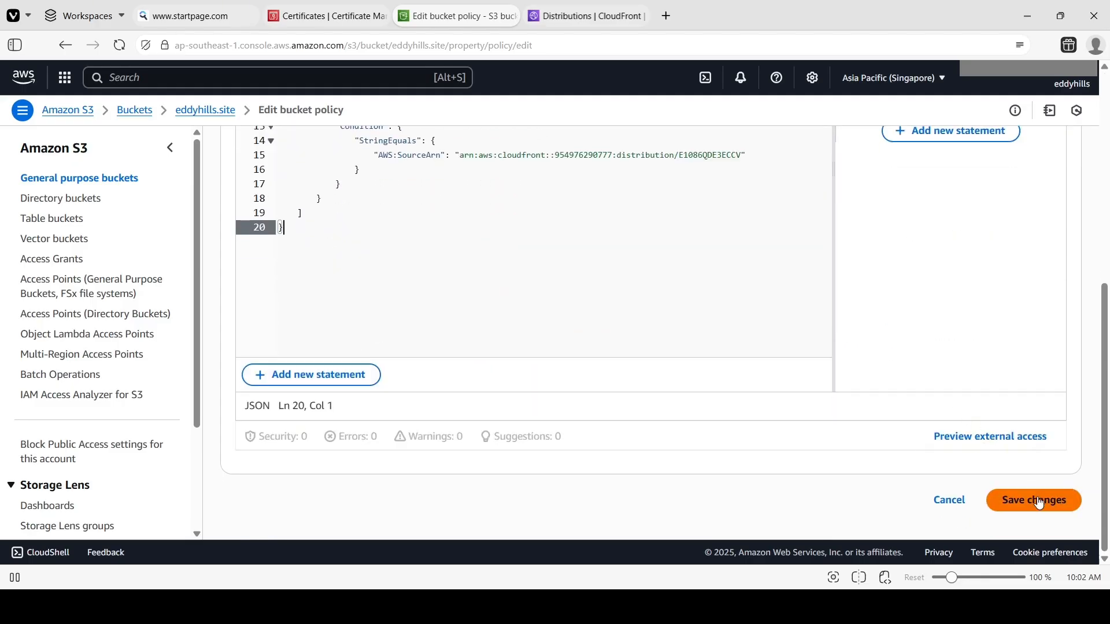
click(1038, 500)
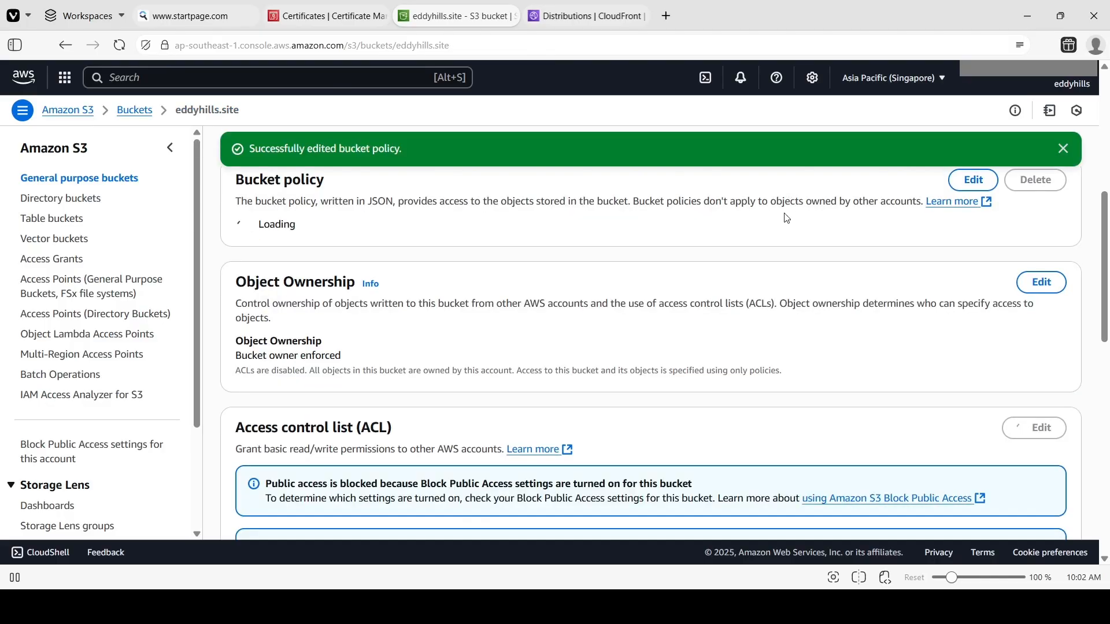
Switch to the CloudFront distribution and refresh its details page.
key(ctrl+Tab)
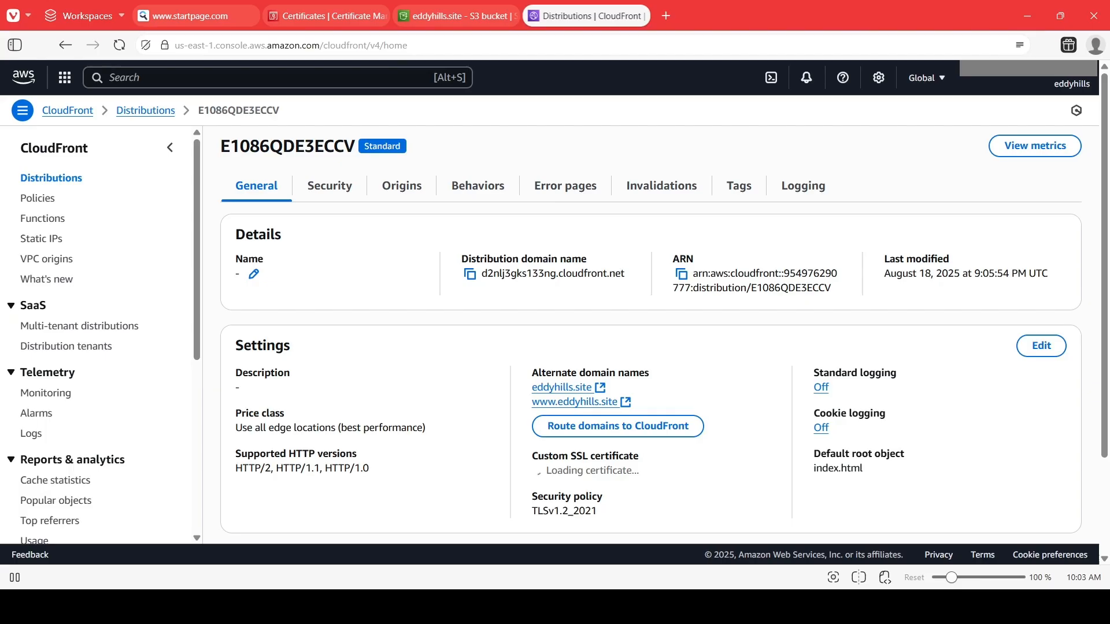
click(118, 48)
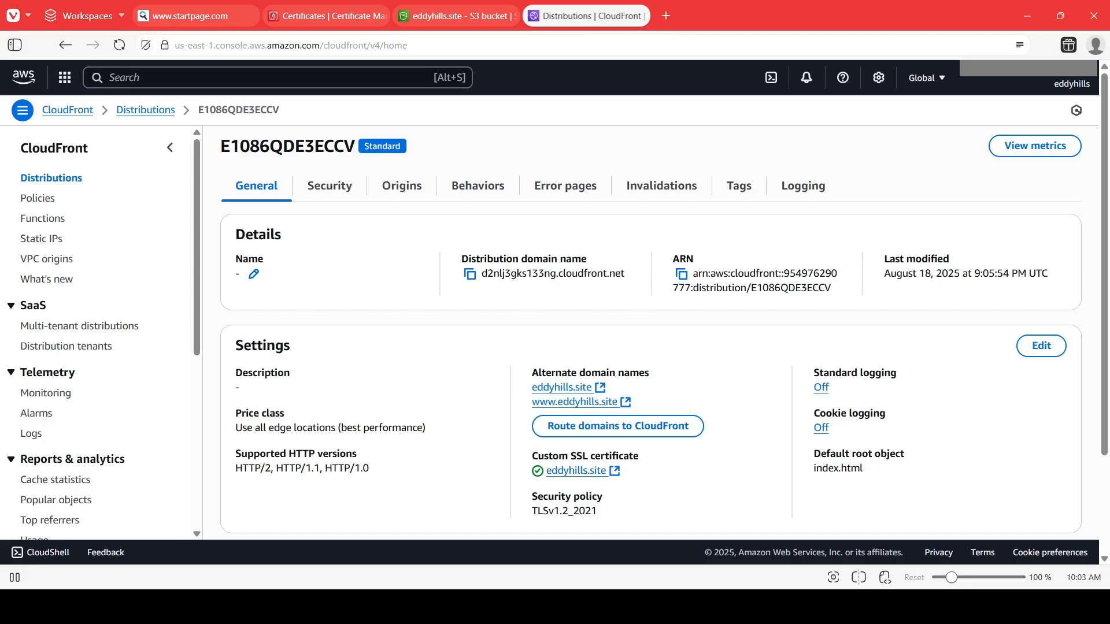
Review Step 6 of the setup guide document about updating the S3 bucket policy.
key(alt+Tab)
scroll(621, 401, up, 1)
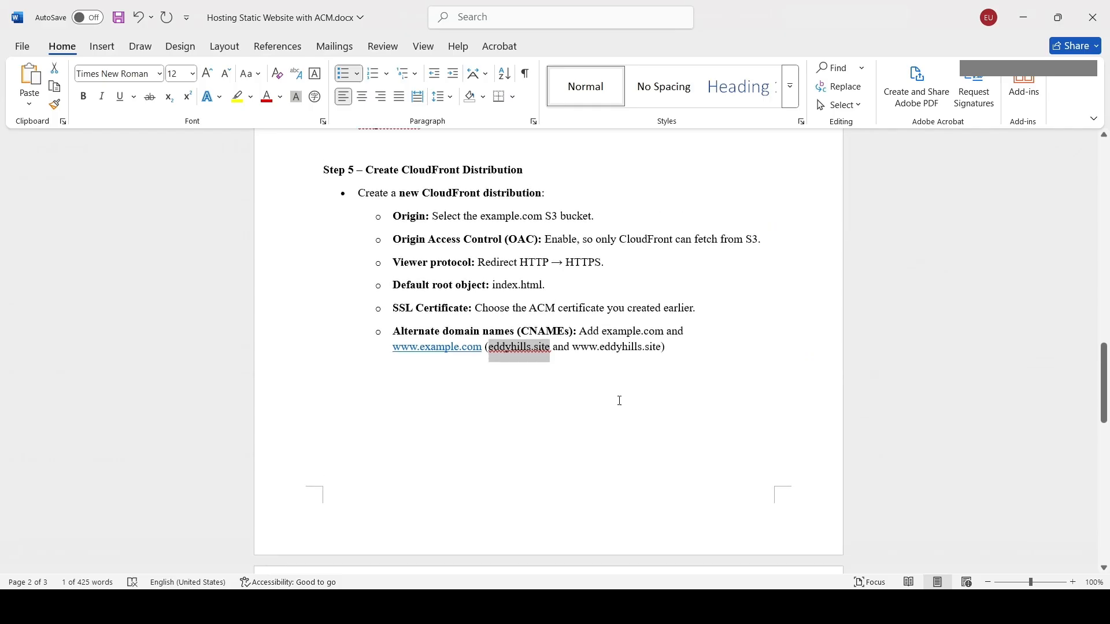
scroll(617, 397, down, 2)
scroll(614, 395, up, 2)
scroll(612, 395, down, 5)
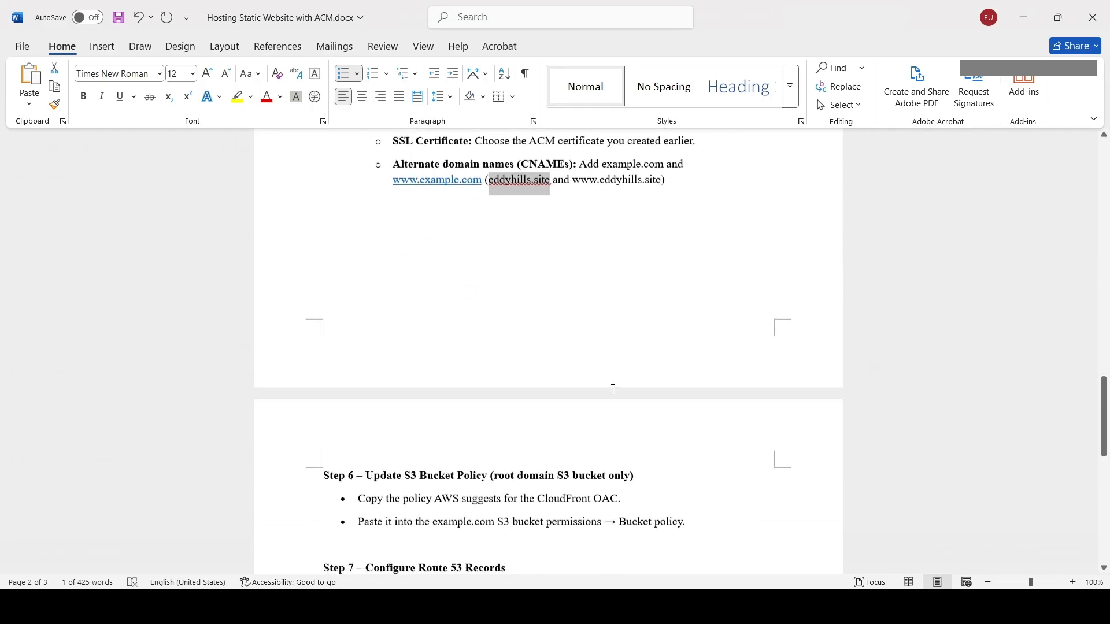
click(370, 345)
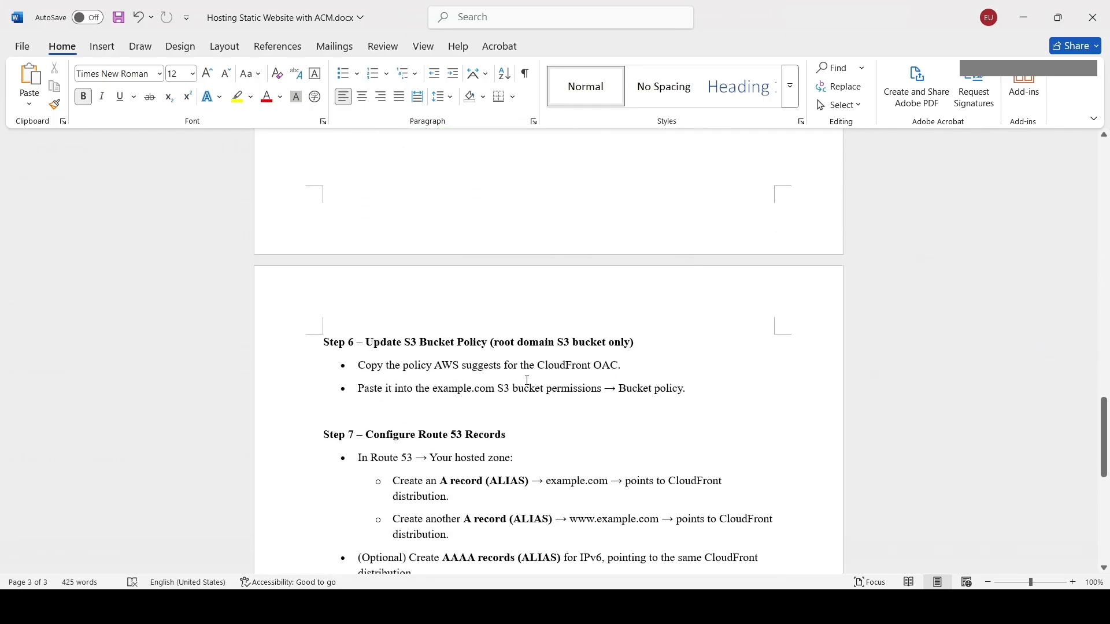
drag(406, 341, 516, 342)
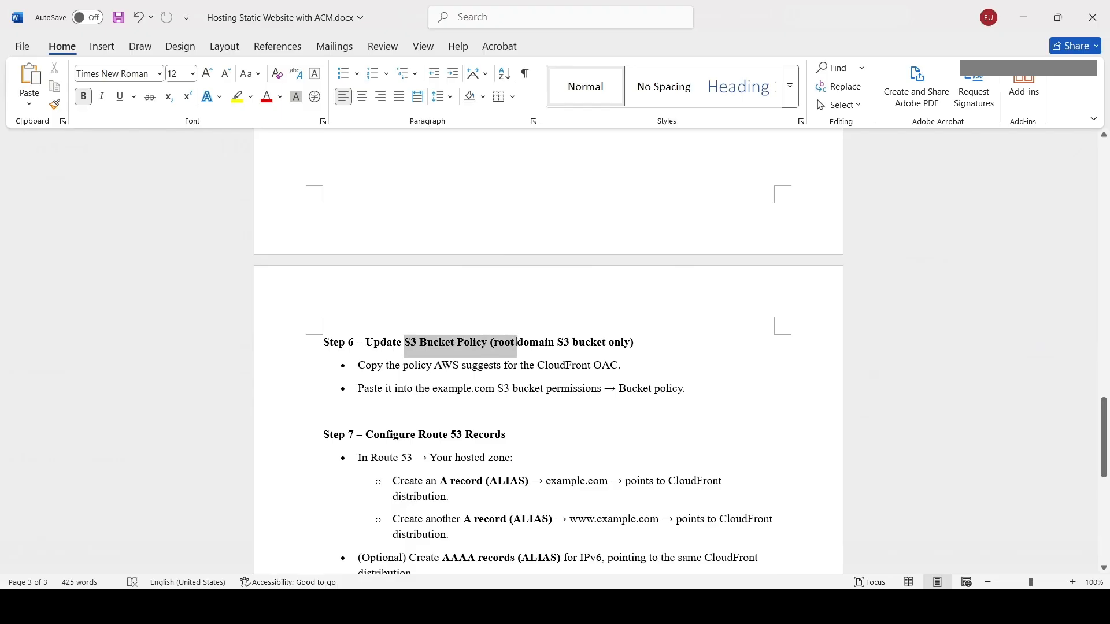
click(514, 365)
click(597, 328)
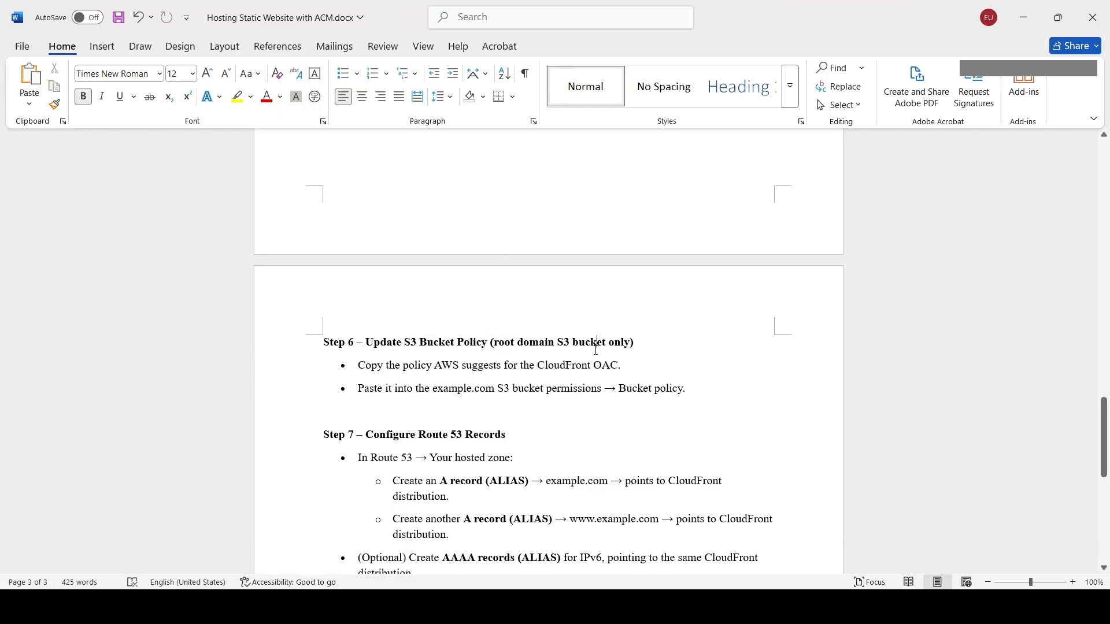
scroll(599, 350, up, 7)
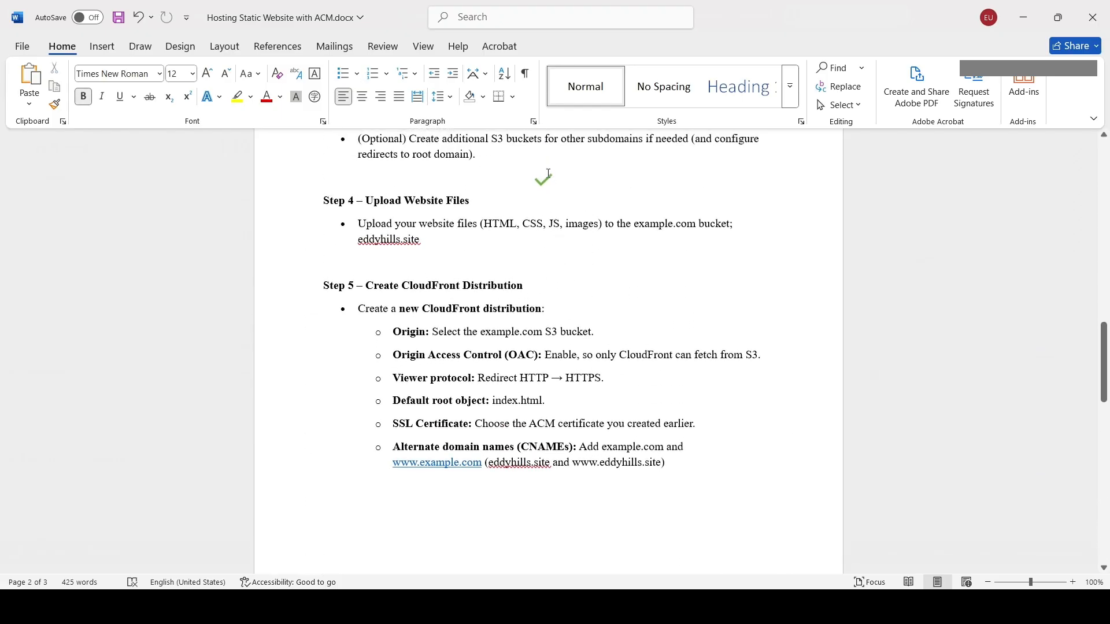
Move the green checkmark next to the Step 6 heading in the guide document.
click(539, 180)
key(ctrl+z)
key(ctrl+z)
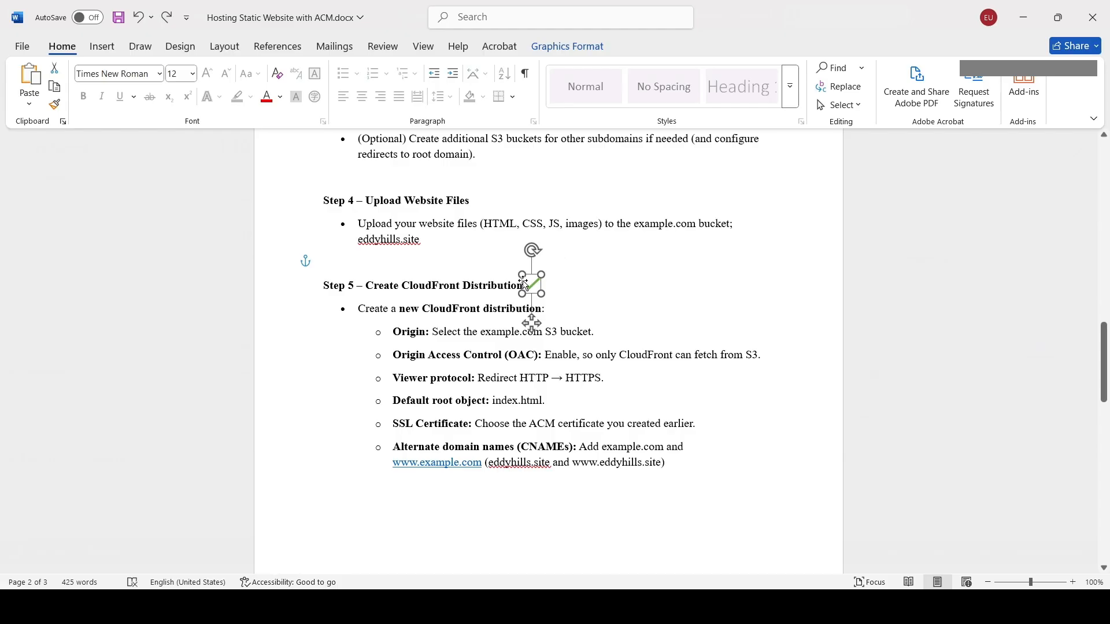
drag(523, 285, 601, 511)
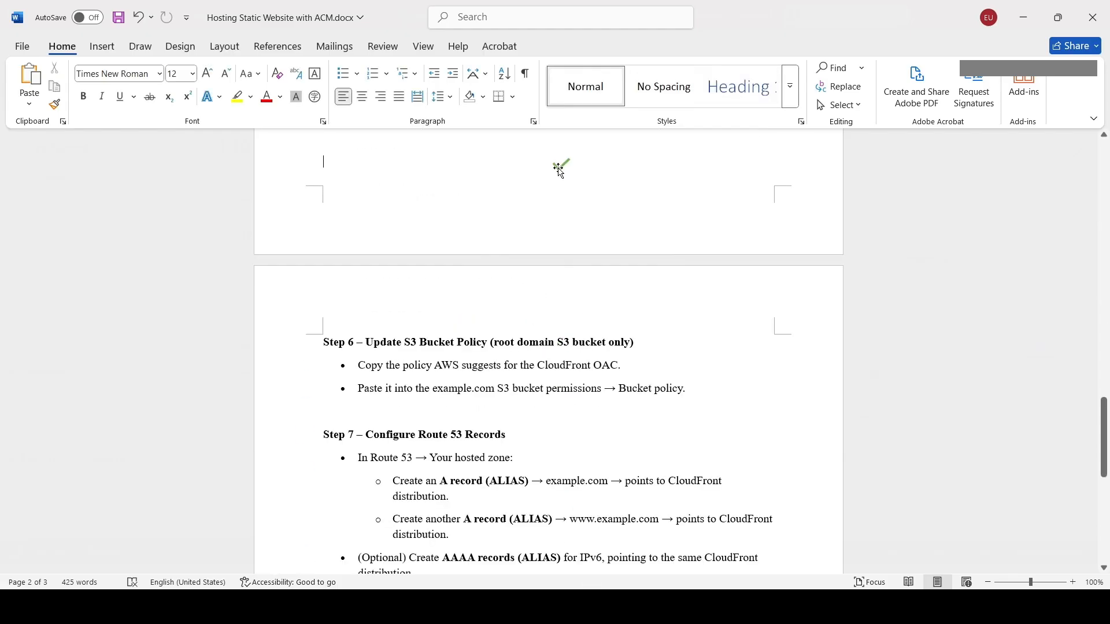
drag(559, 171, 661, 351)
scroll(553, 394, down, 4)
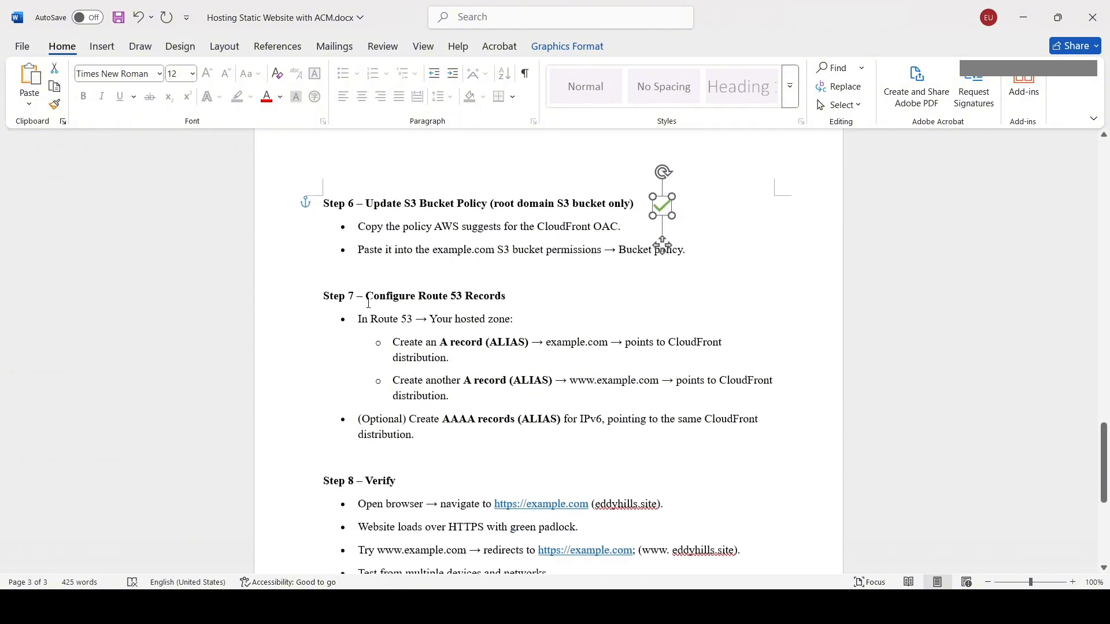
click(368, 303)
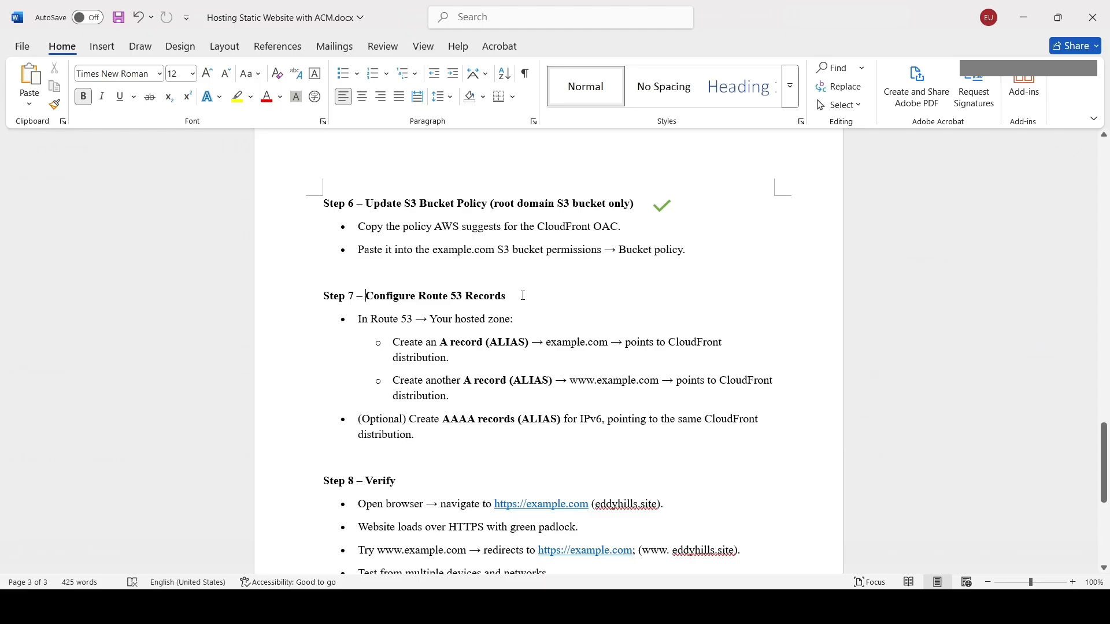
click(440, 344)
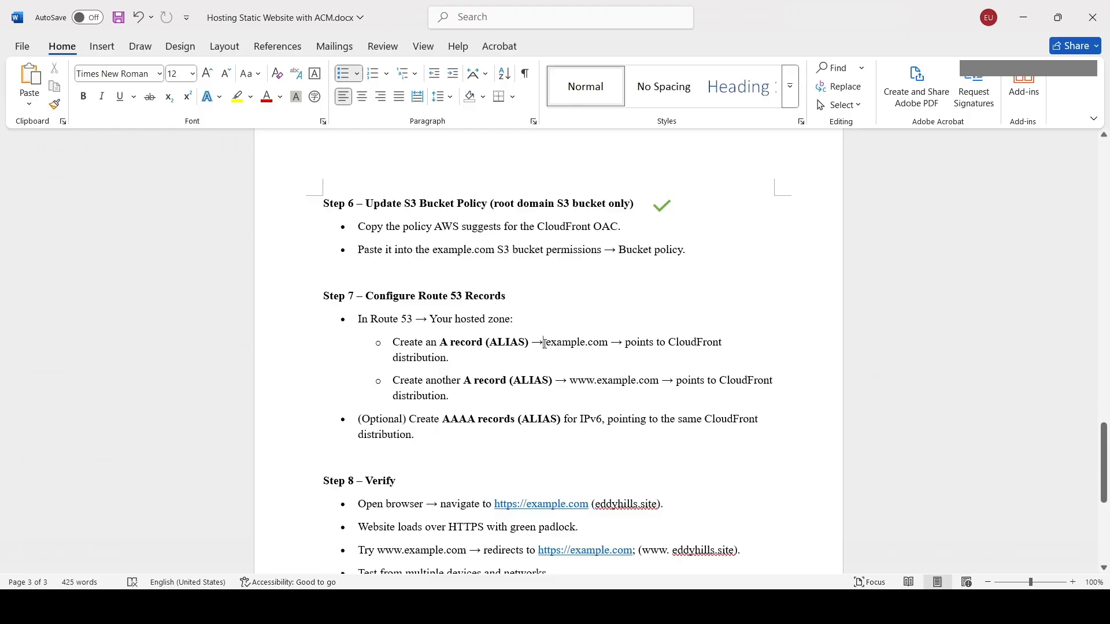
drag(545, 344, 597, 349)
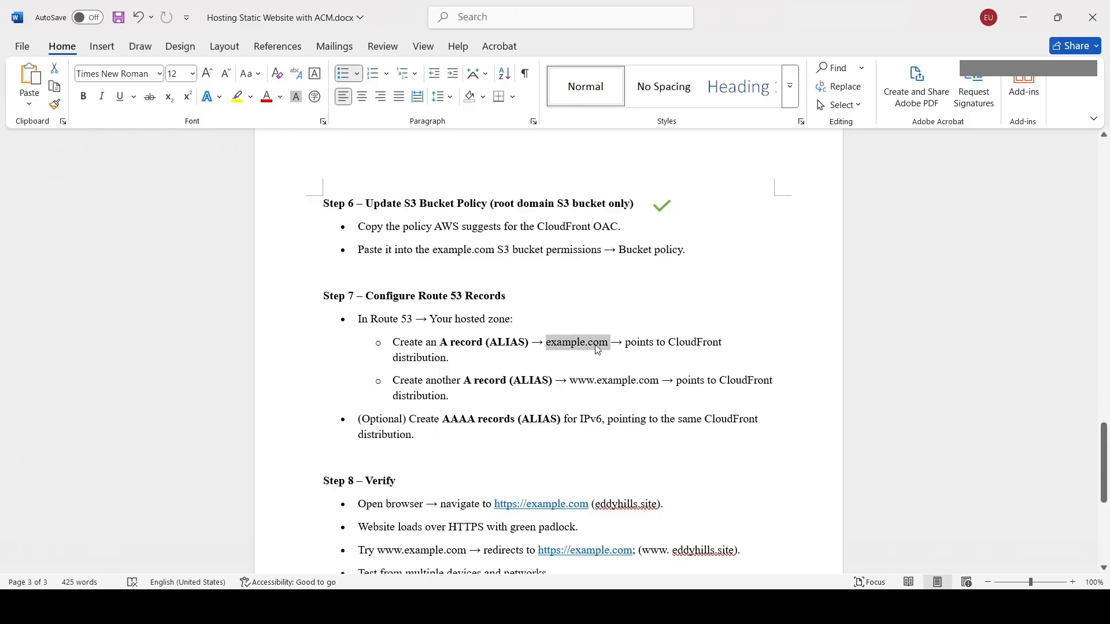
key(ctrl+v)
key(ctrl+z)
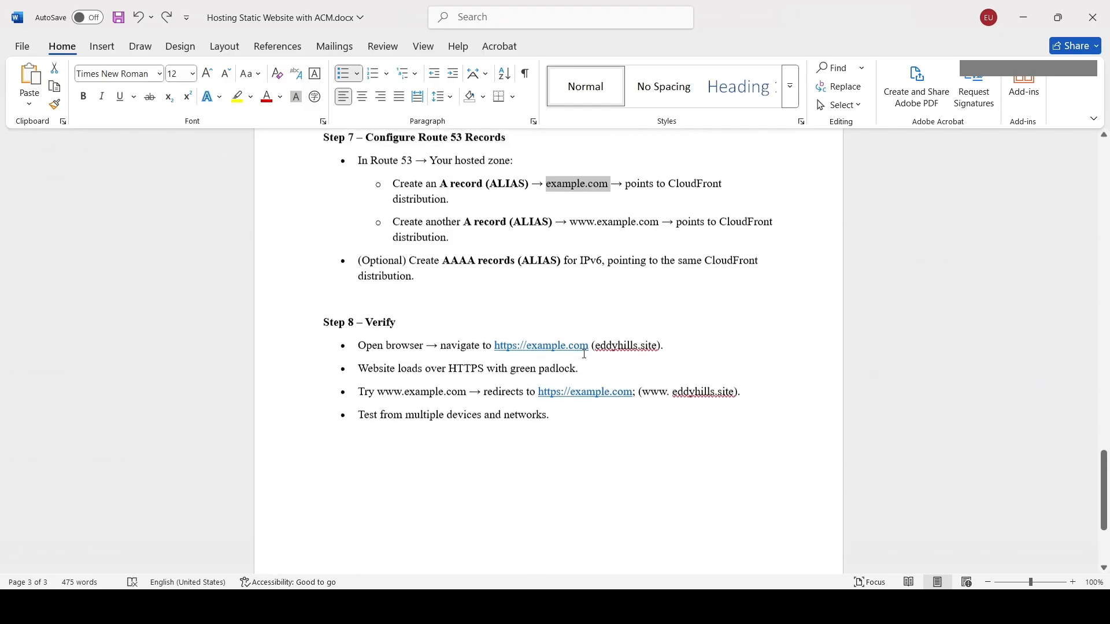
scroll(584, 353, up, 2)
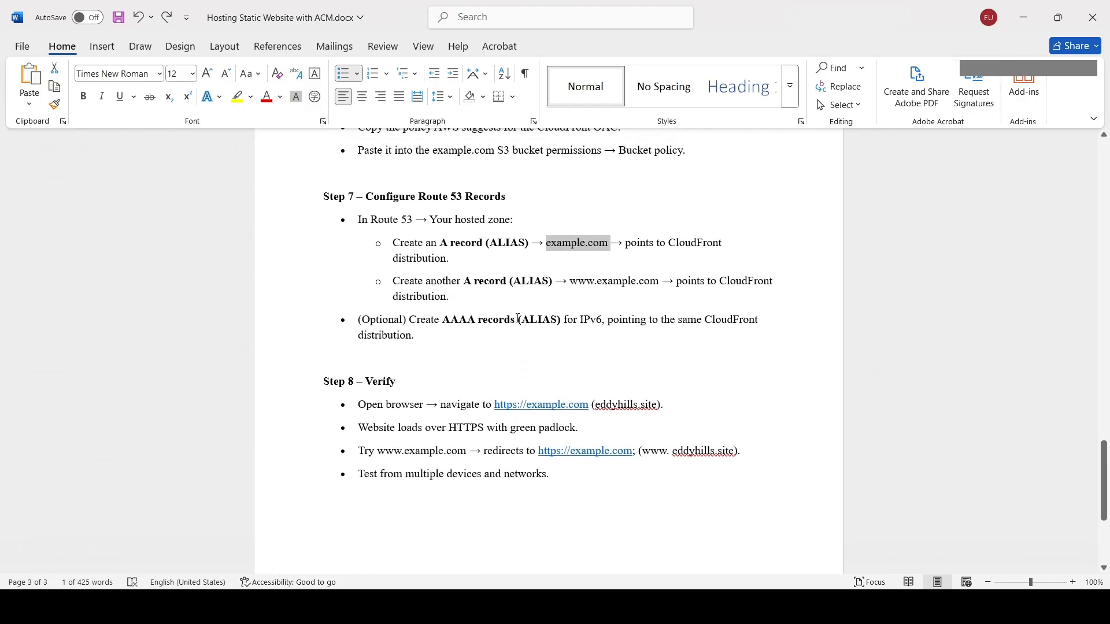
click(598, 286)
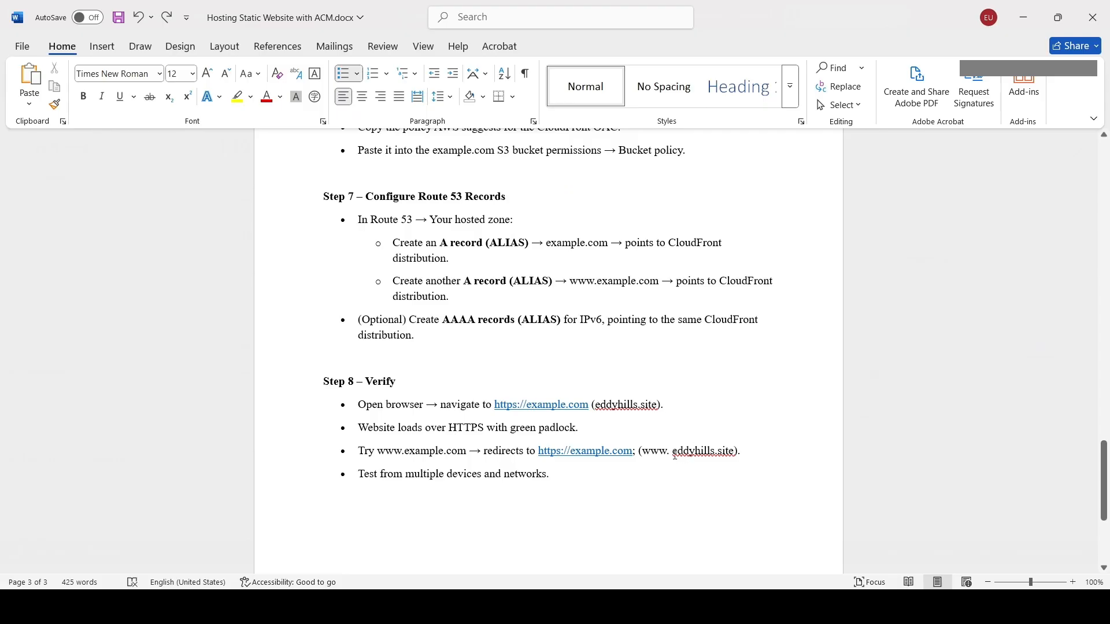
key(Delete)
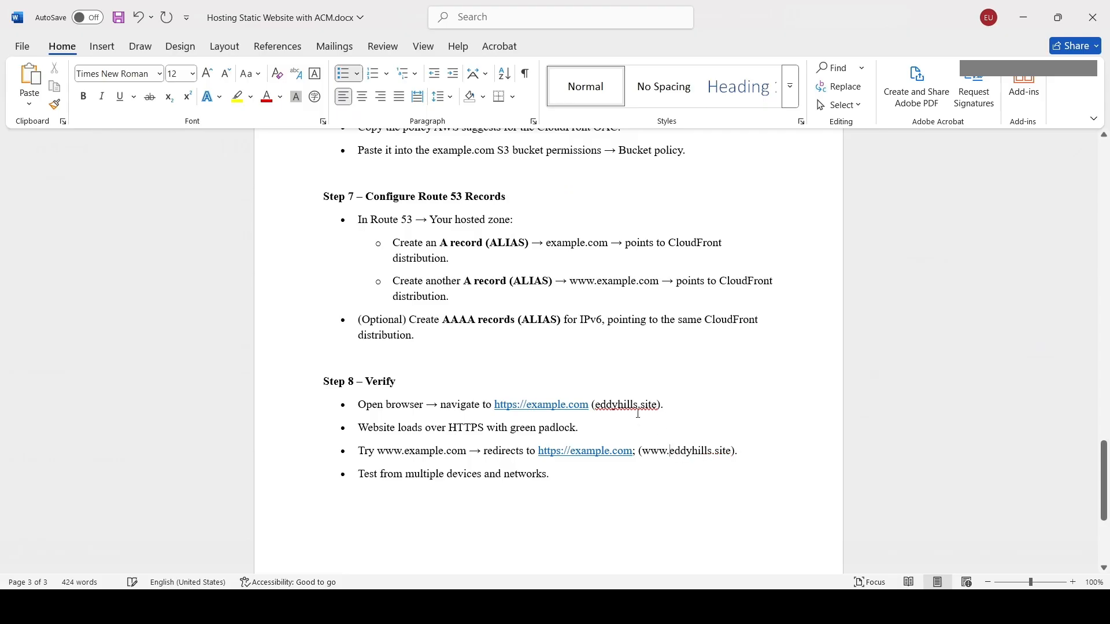
drag(598, 403, 657, 406)
Start creating an A record for the root domain in the eddyhills.site Route 53 hosted zone.
key(alt+Tab)
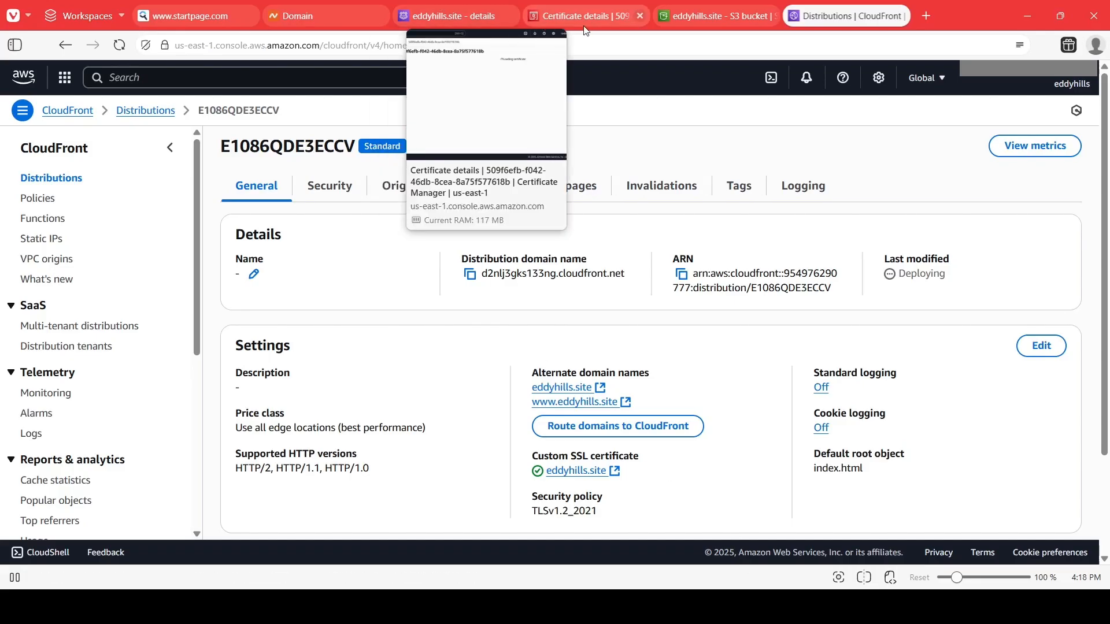
click(636, 19)
click(685, 15)
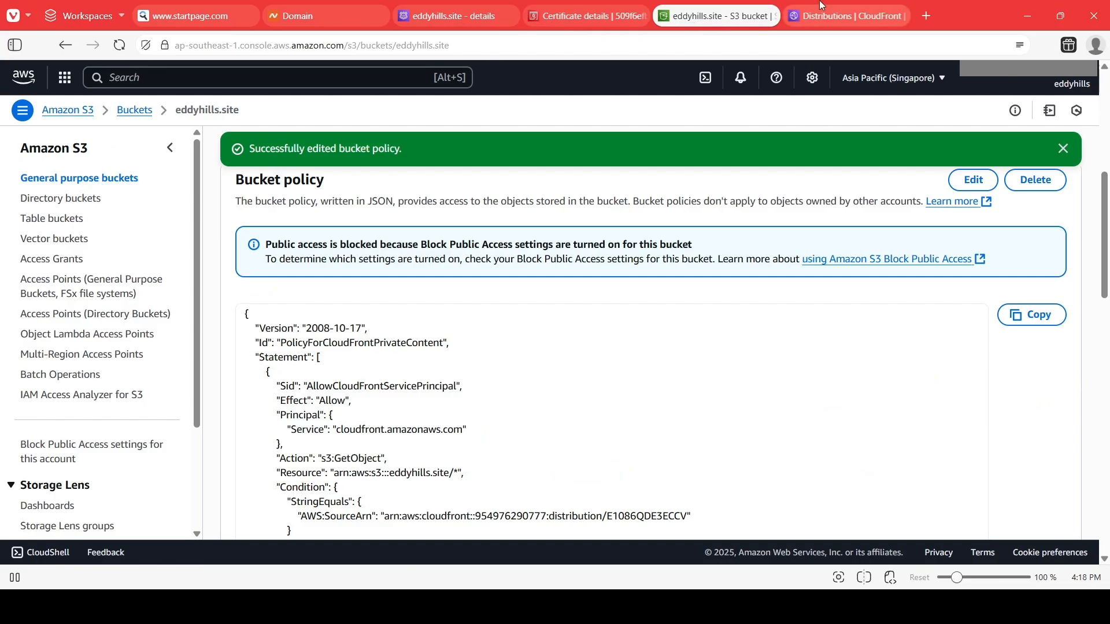
click(846, 16)
click(431, 16)
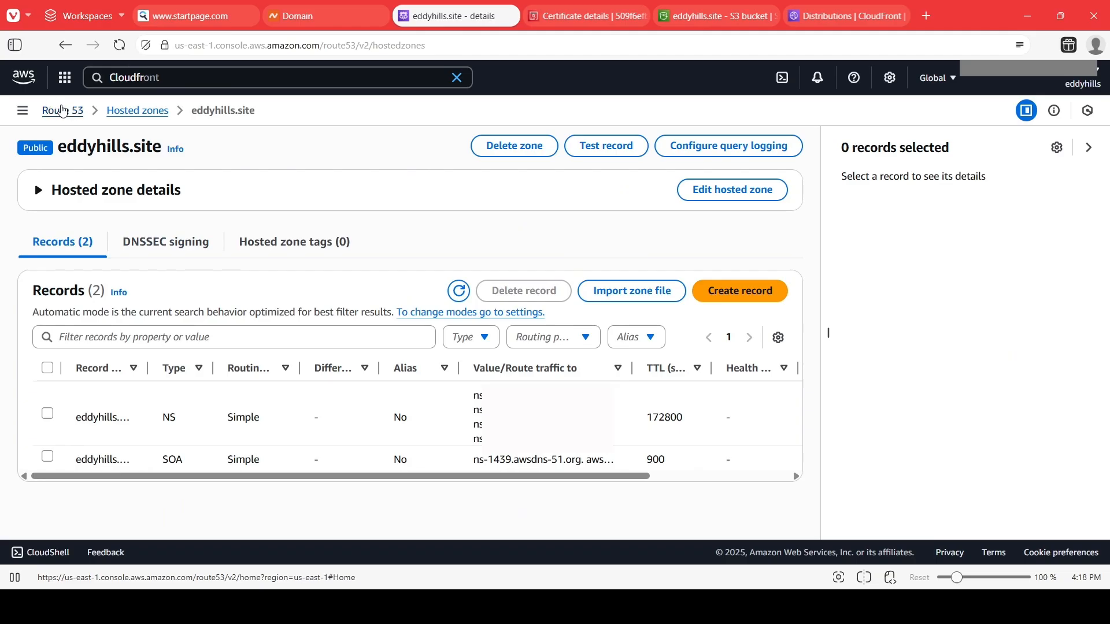
click(716, 291)
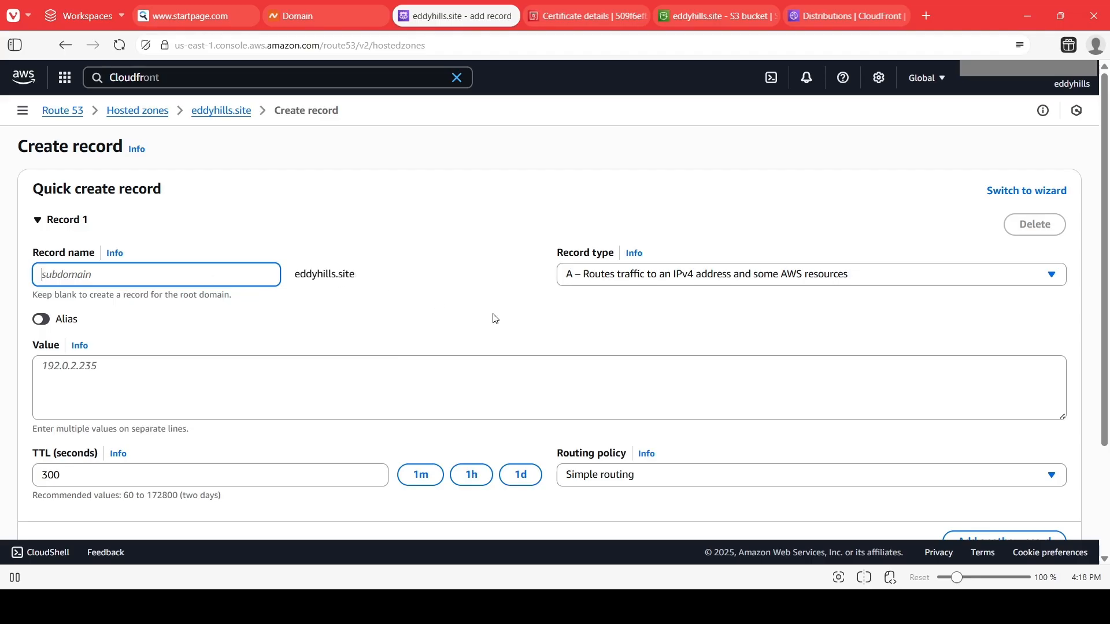
click(597, 285)
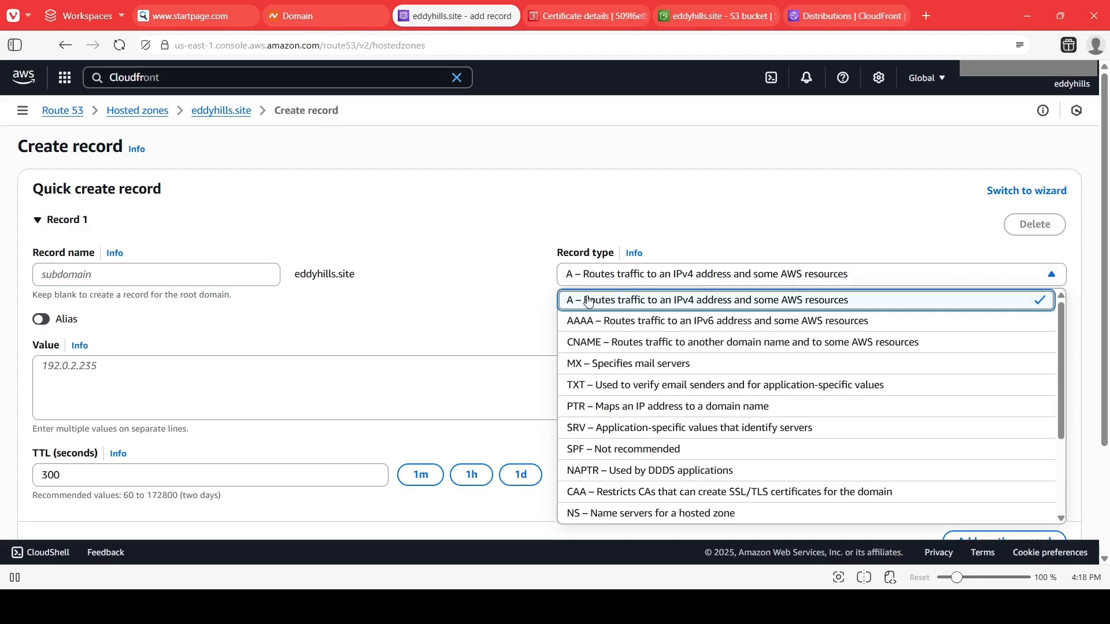
click(571, 307)
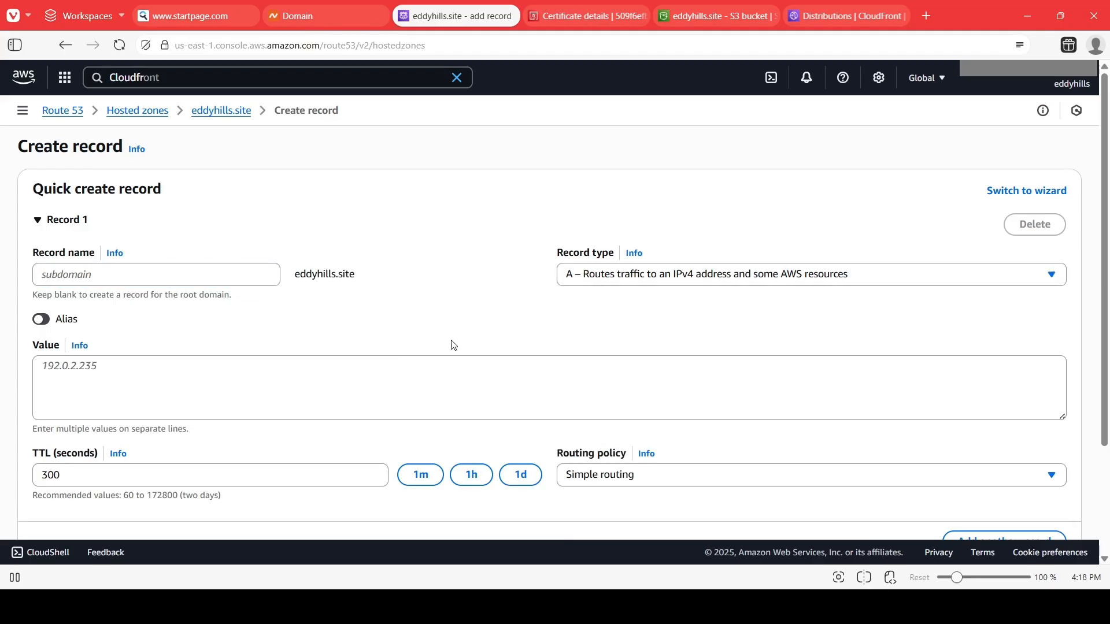
Configure the root-domain A record as an alias to the CloudFront distribution d2nlj3gks133ng.cloudfront.net with simple routing.
click(45, 322)
click(213, 376)
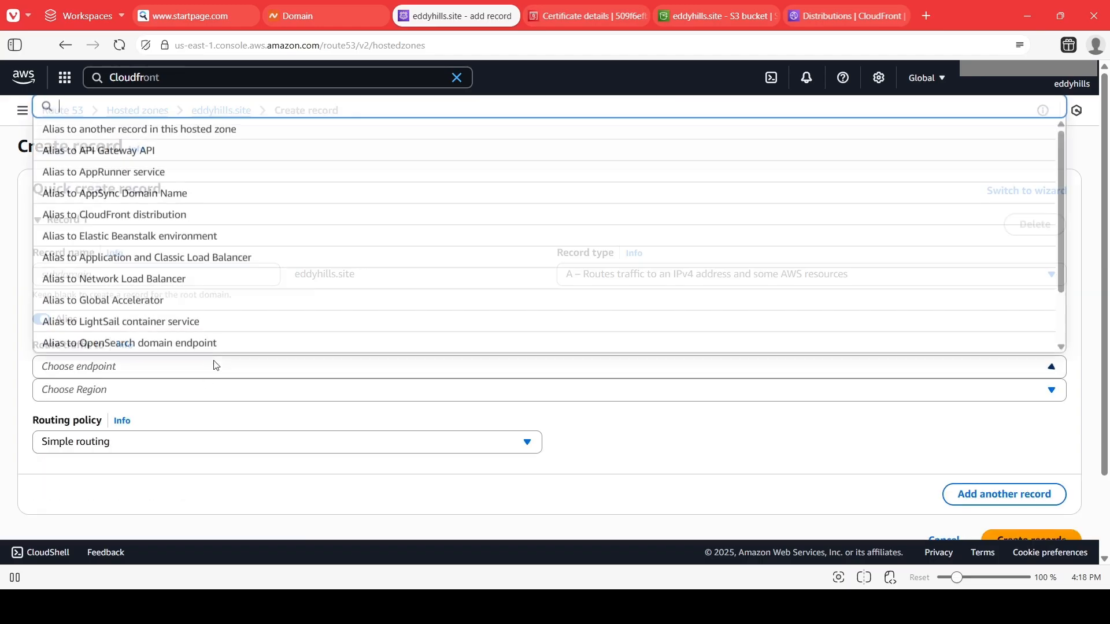
click(133, 222)
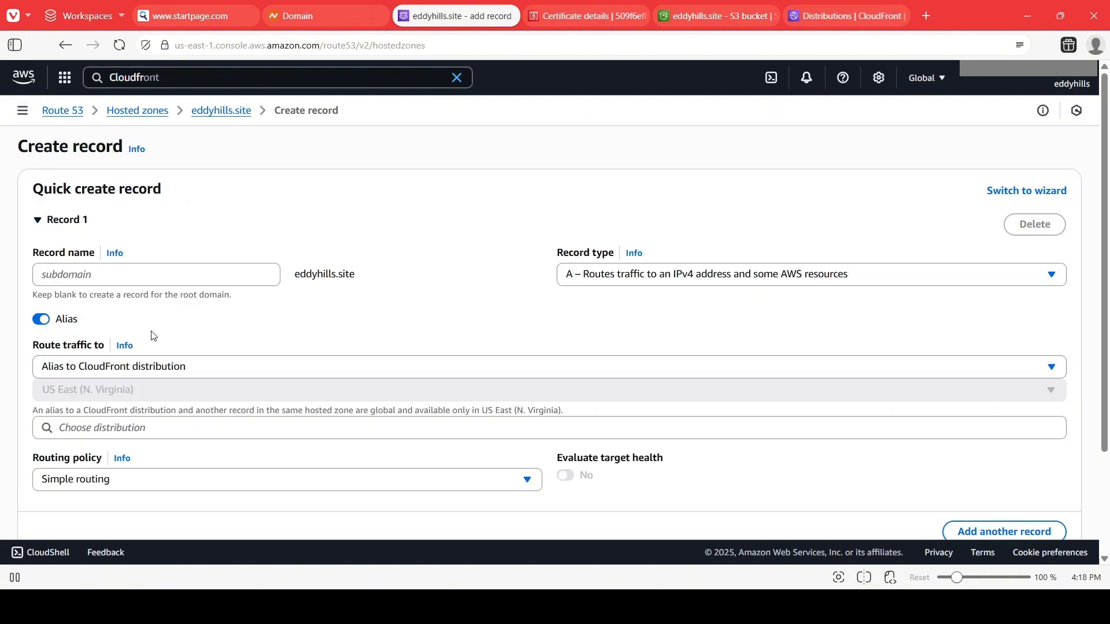
scroll(164, 347, down, 3)
click(137, 297)
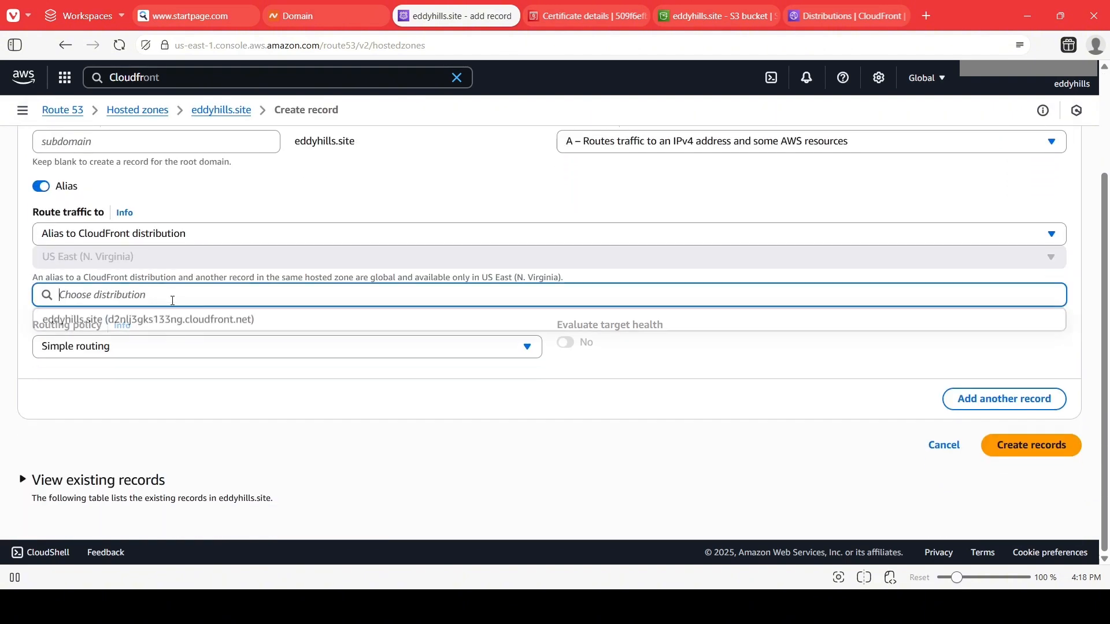
click(141, 321)
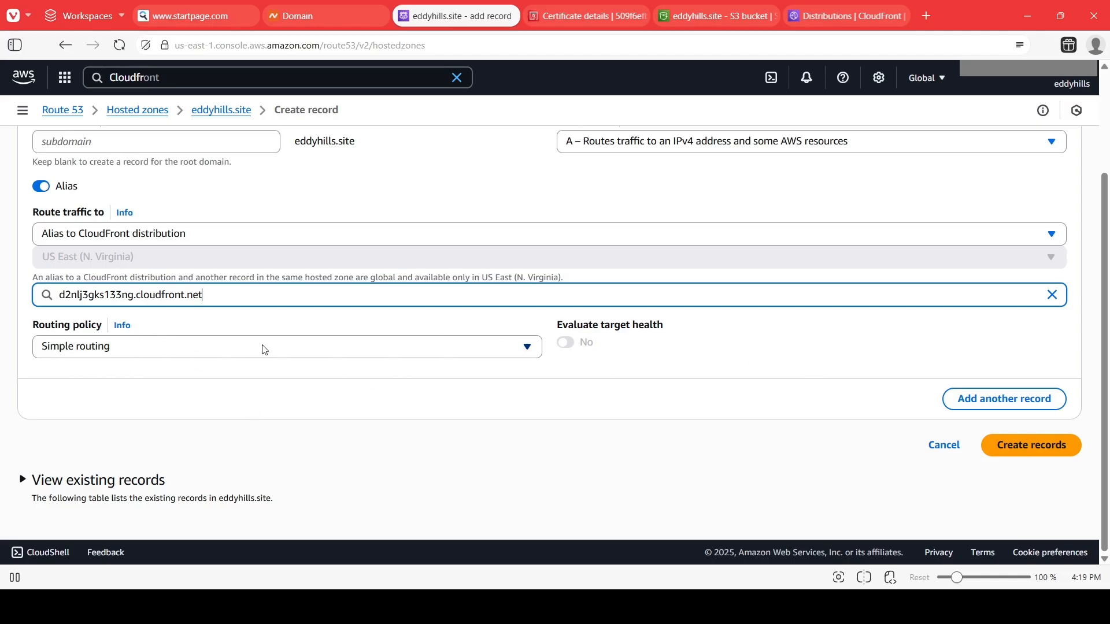
click(462, 342)
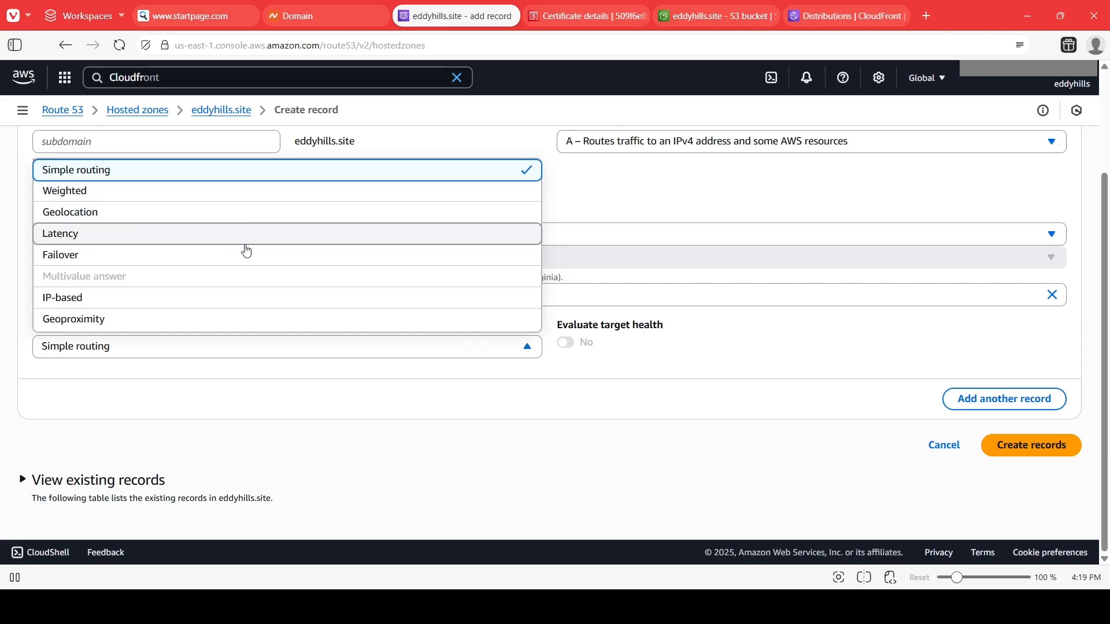
click(780, 350)
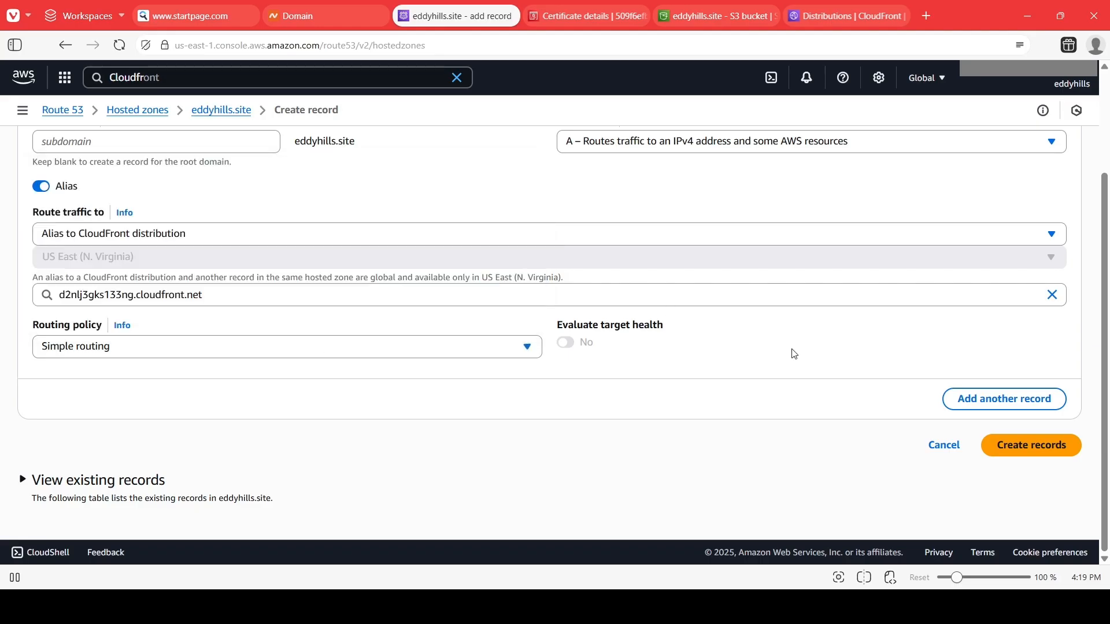
Add a second A record named www aliased to the same CloudFront distribution d2nlj3gks133ng.cloudfront.net.
click(1019, 409)
scroll(567, 384, down, 3)
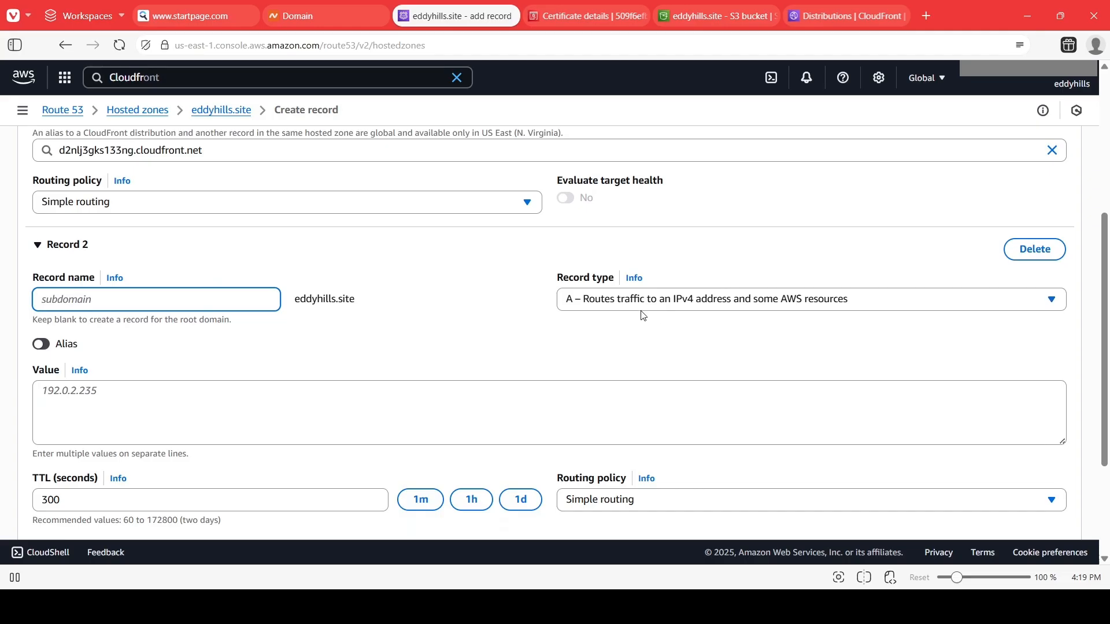
text(www)
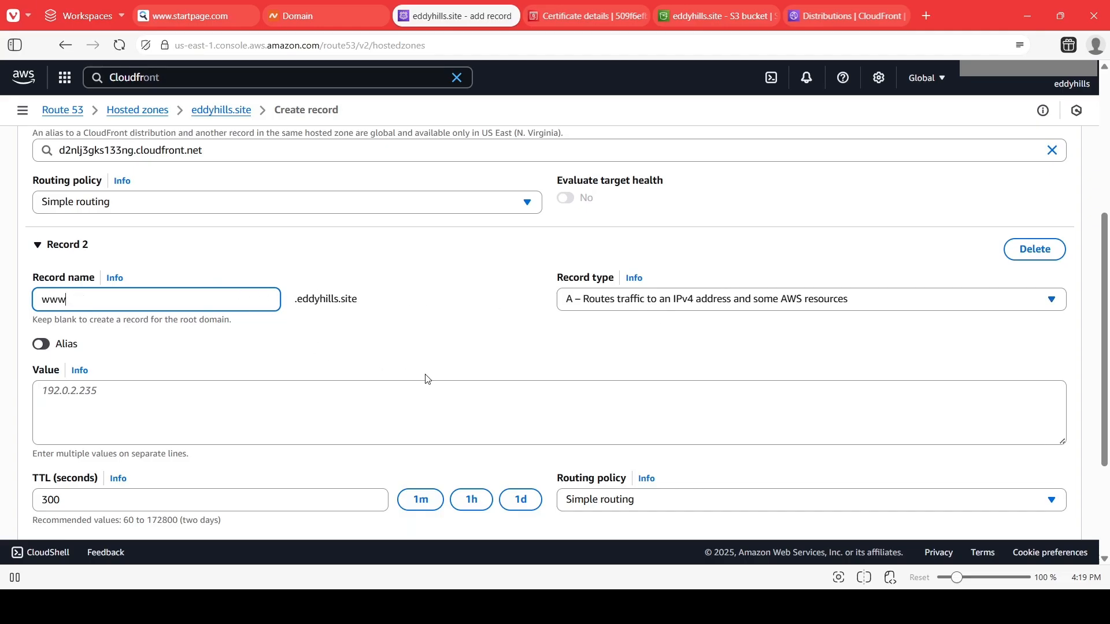
scroll(426, 376, down, 2)
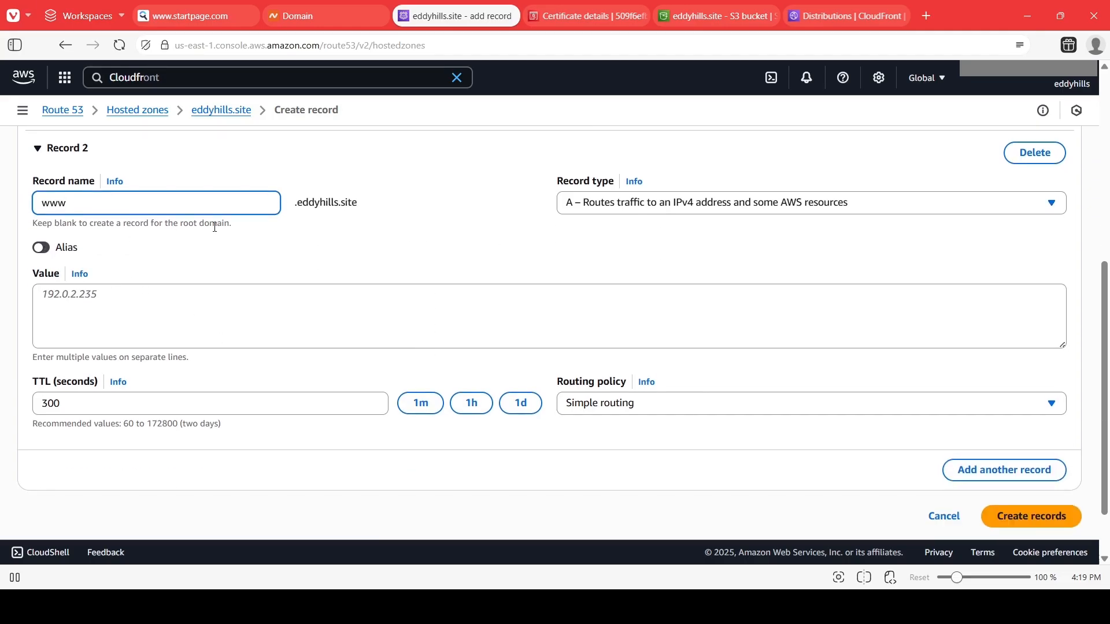
click(41, 248)
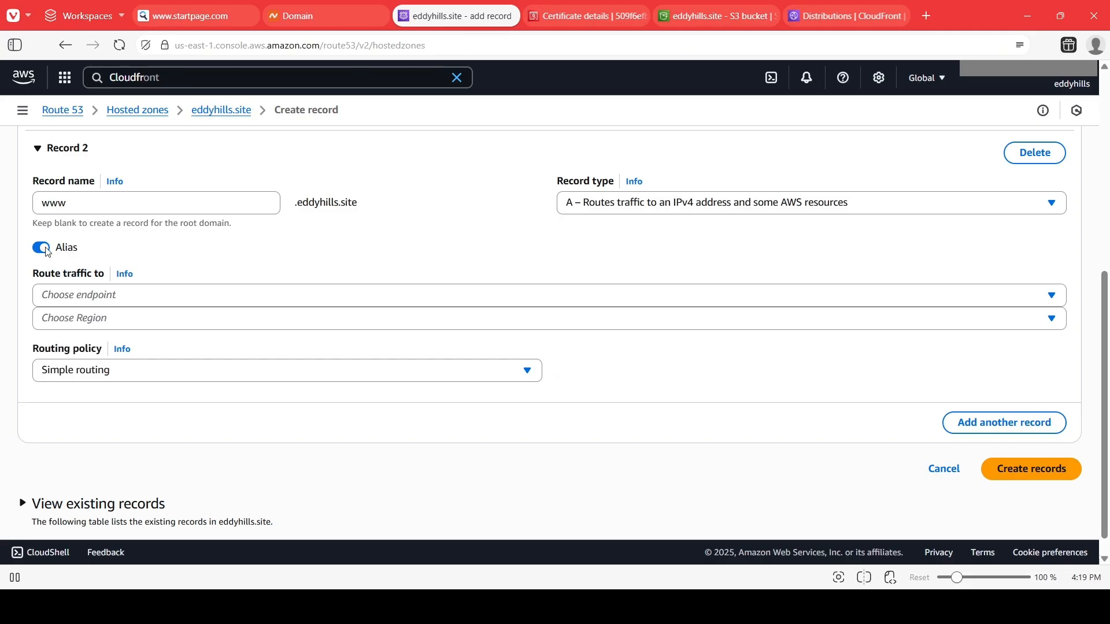
click(84, 296)
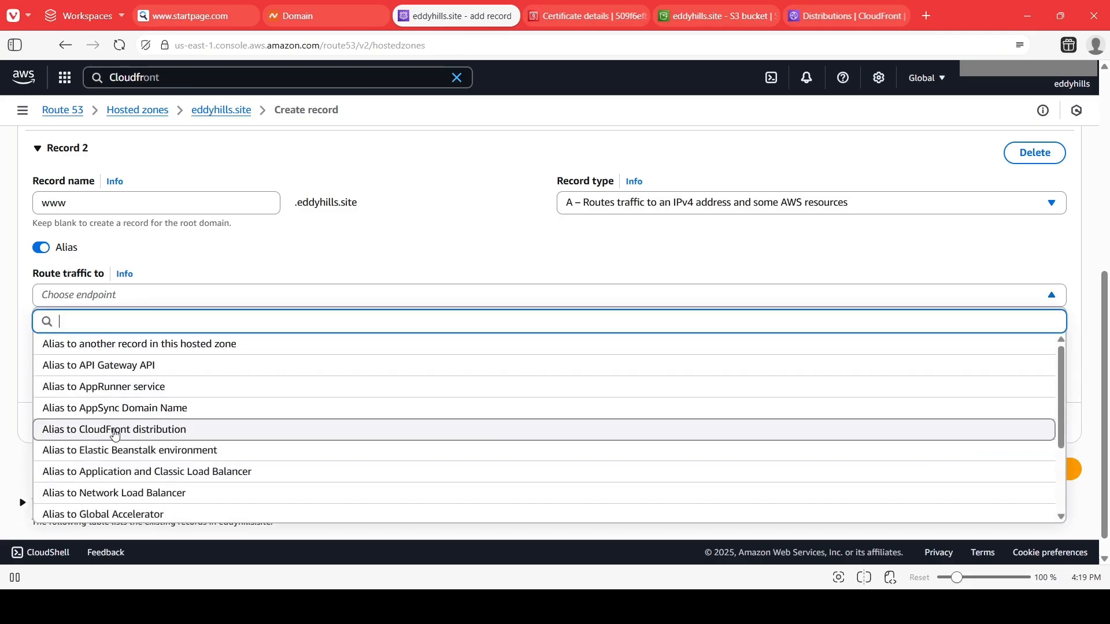
click(112, 430)
click(103, 365)
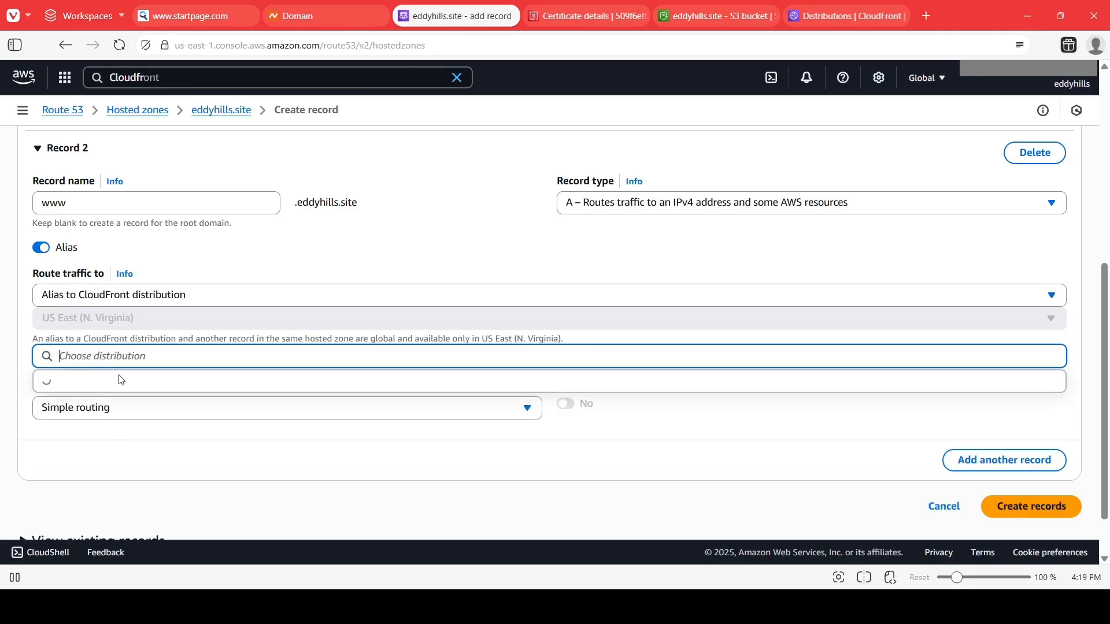
scroll(208, 403, down, 1)
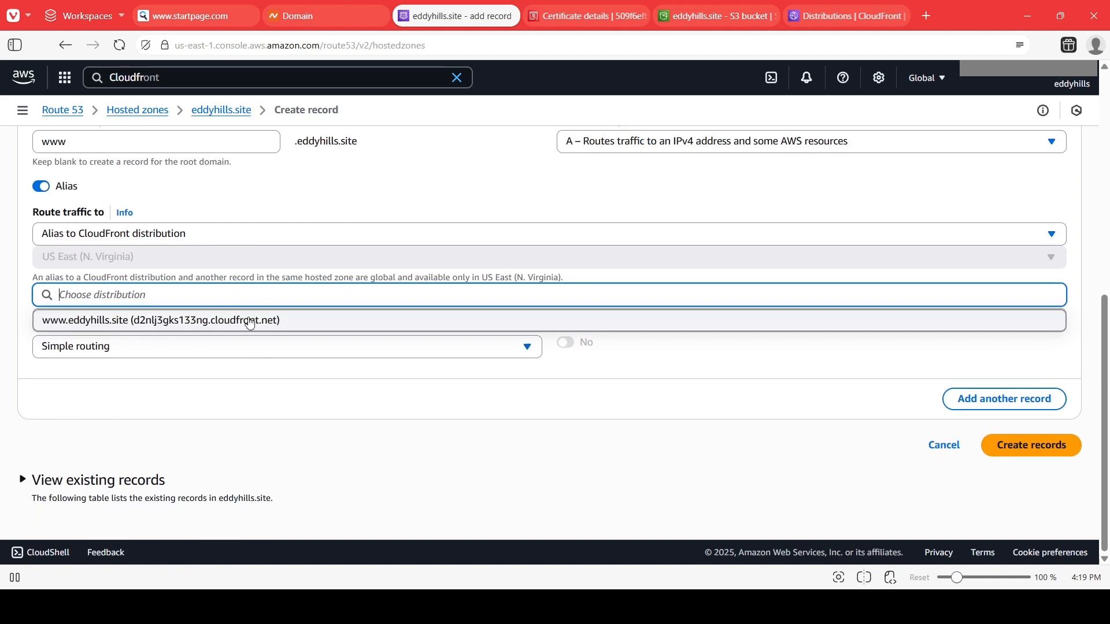
click(242, 319)
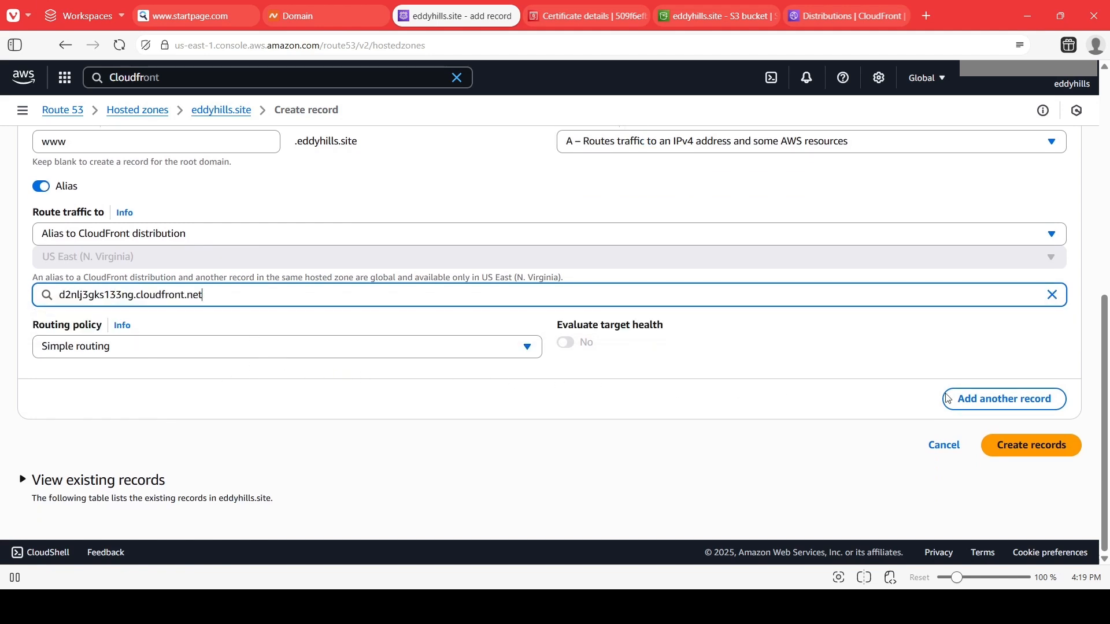
Create both A alias records and dismiss the success notice.
click(1043, 458)
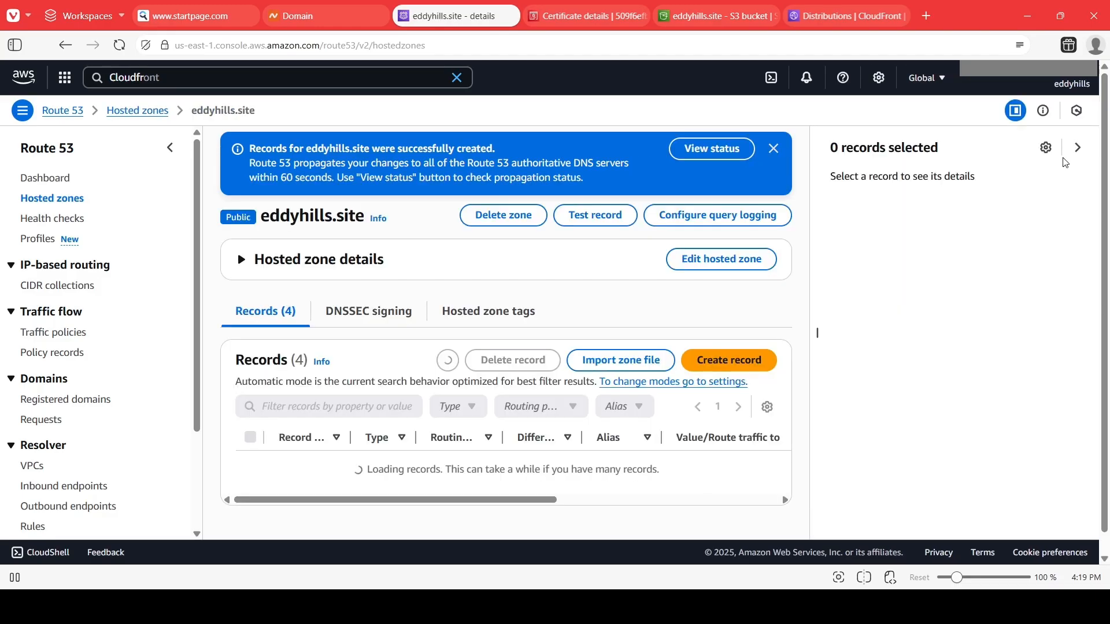
click(774, 146)
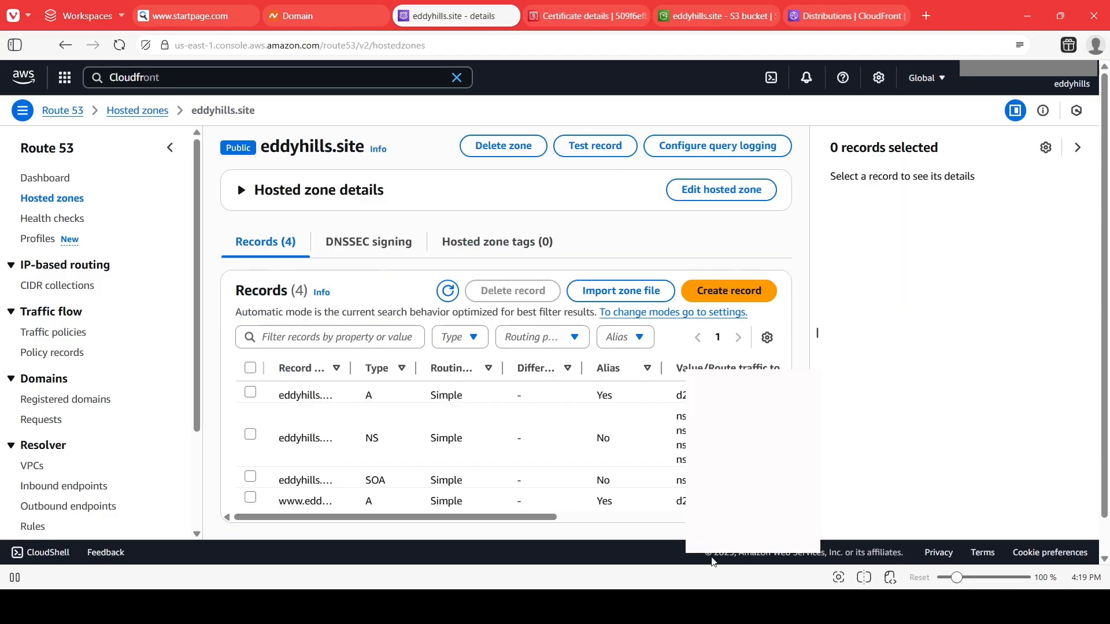
scroll(572, 384, down, 1)
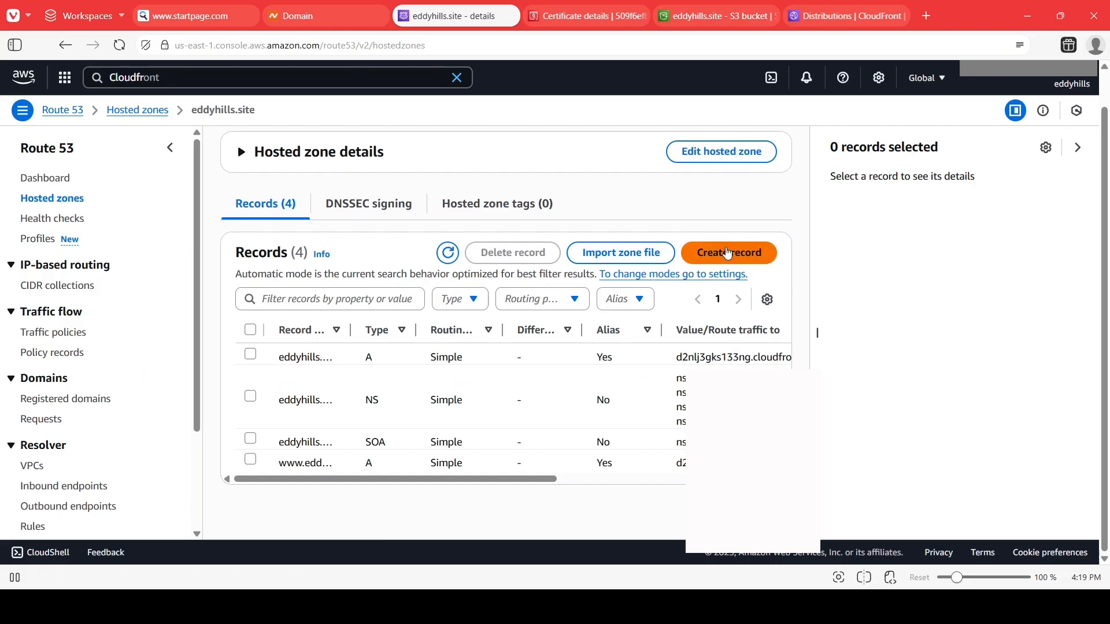
Start a new record of type AAAA for the root domain, aliased to the CloudFront distribution d2nlj3gks133ng.cloudfront.net.
click(728, 253)
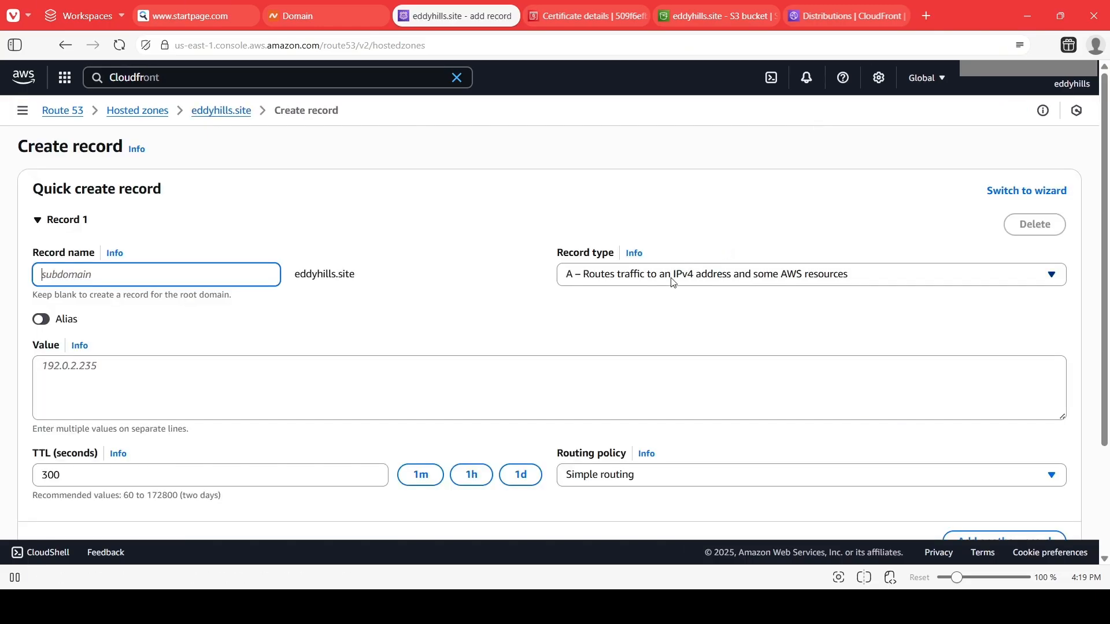
click(796, 277)
click(660, 322)
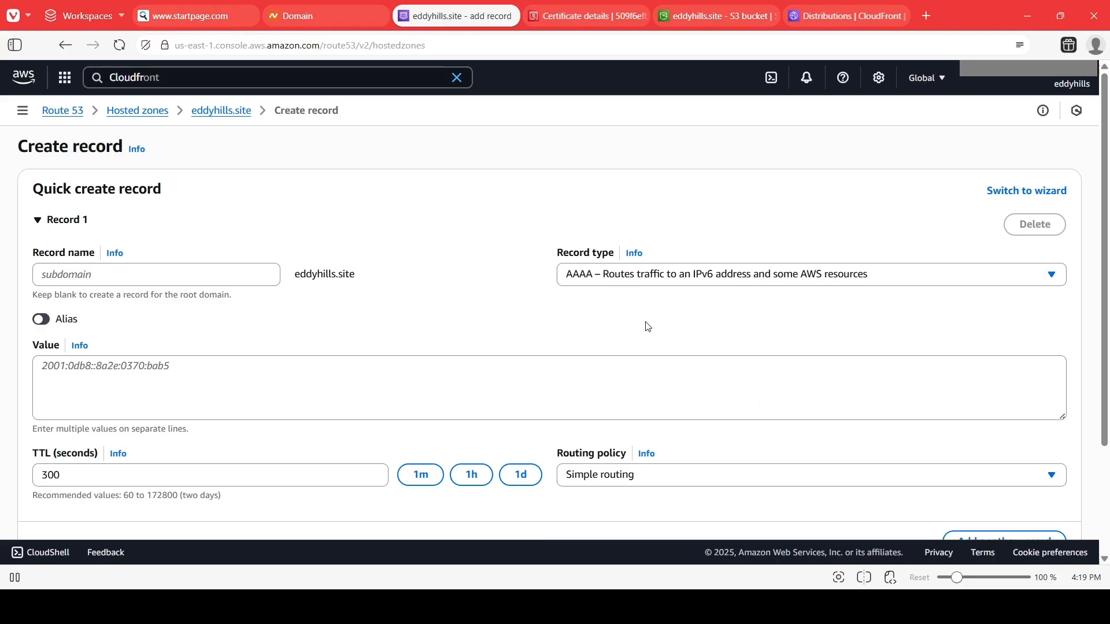
scroll(231, 289, down, 3)
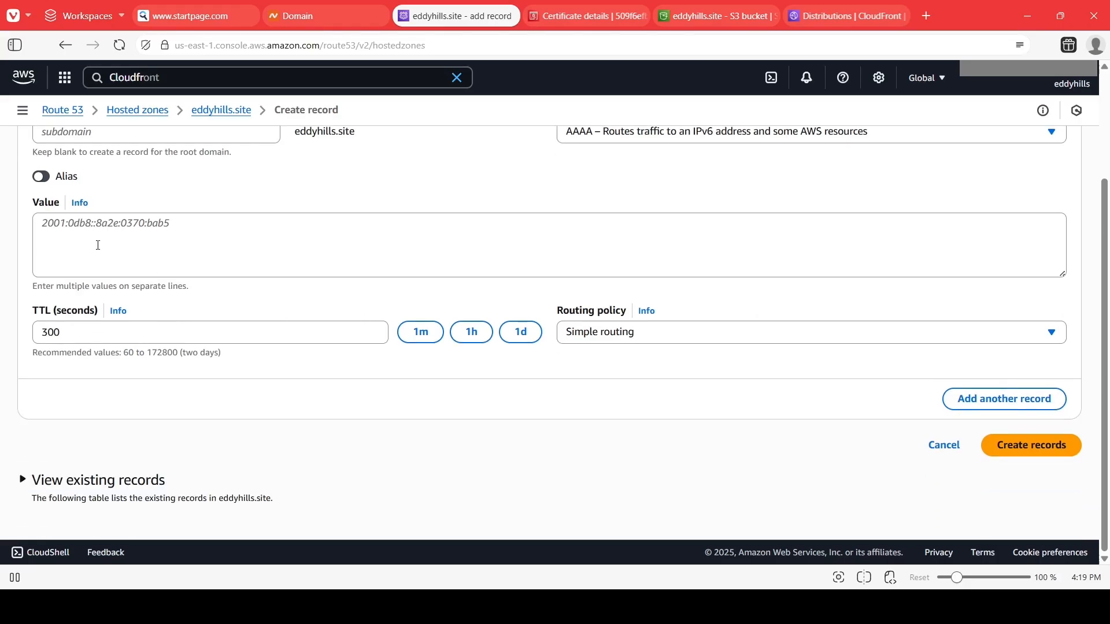
click(45, 182)
click(93, 274)
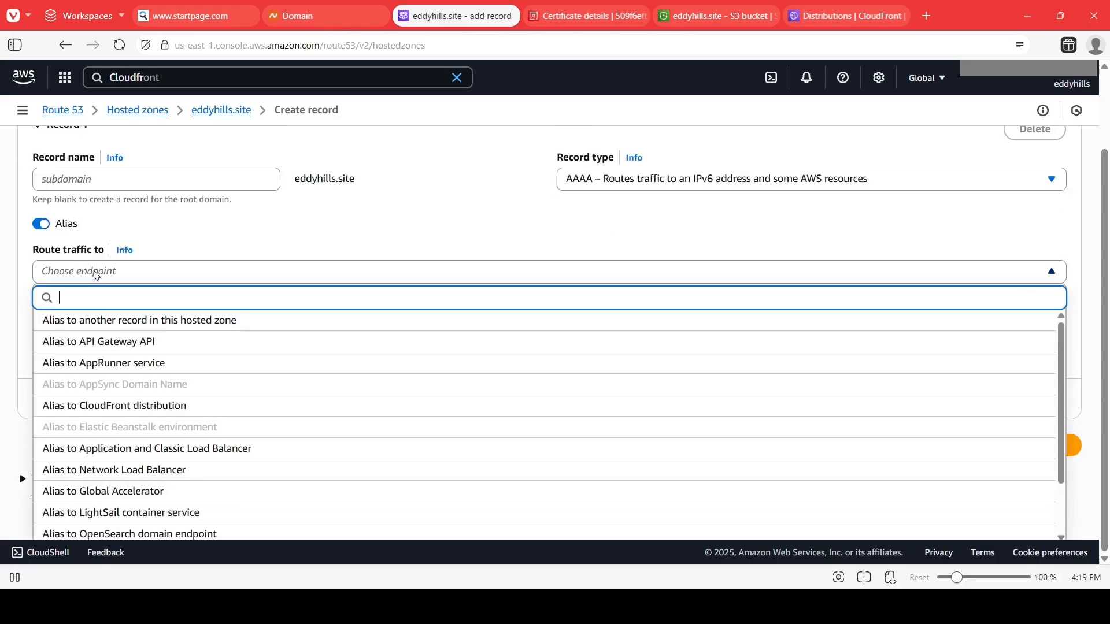
click(112, 410)
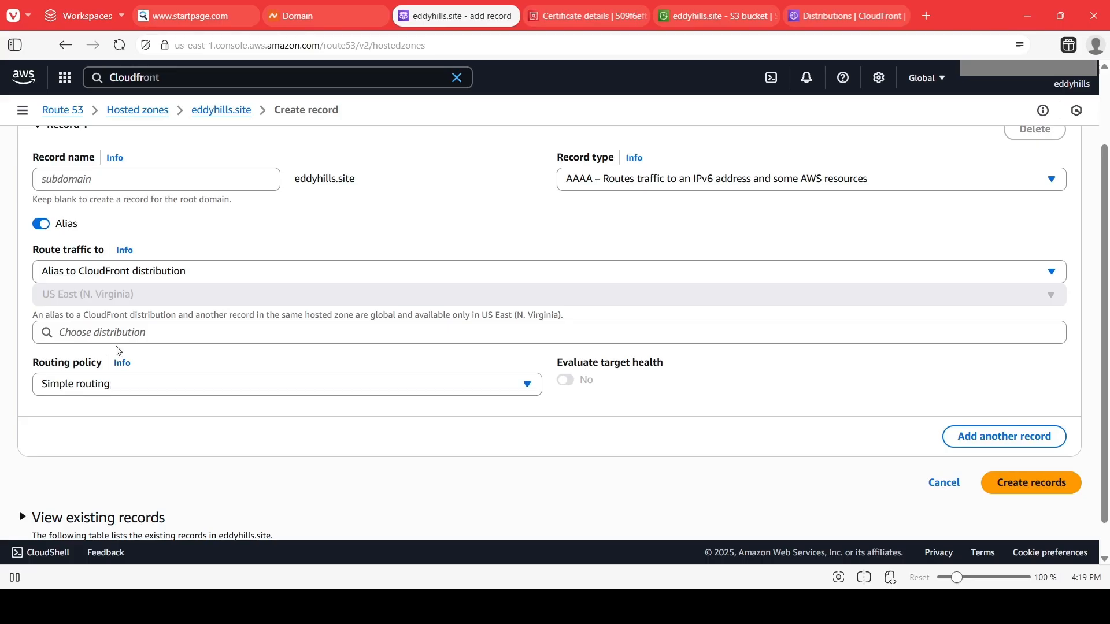
click(116, 334)
click(117, 356)
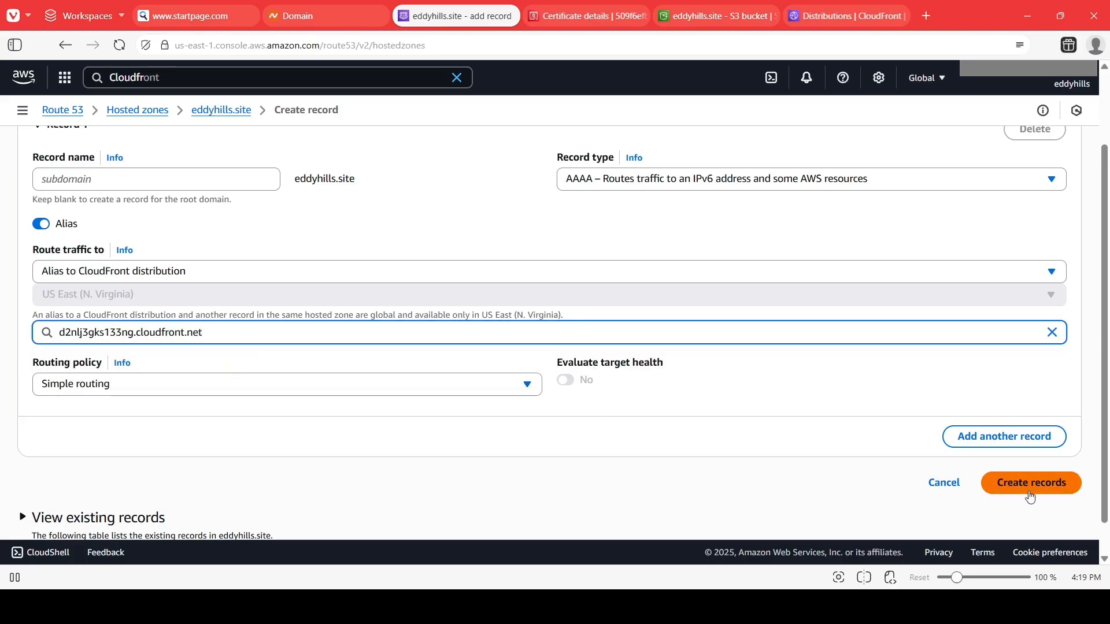
Add a second AAAA record named www aliased to the same CloudFront distribution d2nlj3gks133ng.cloudfront.net.
click(961, 436)
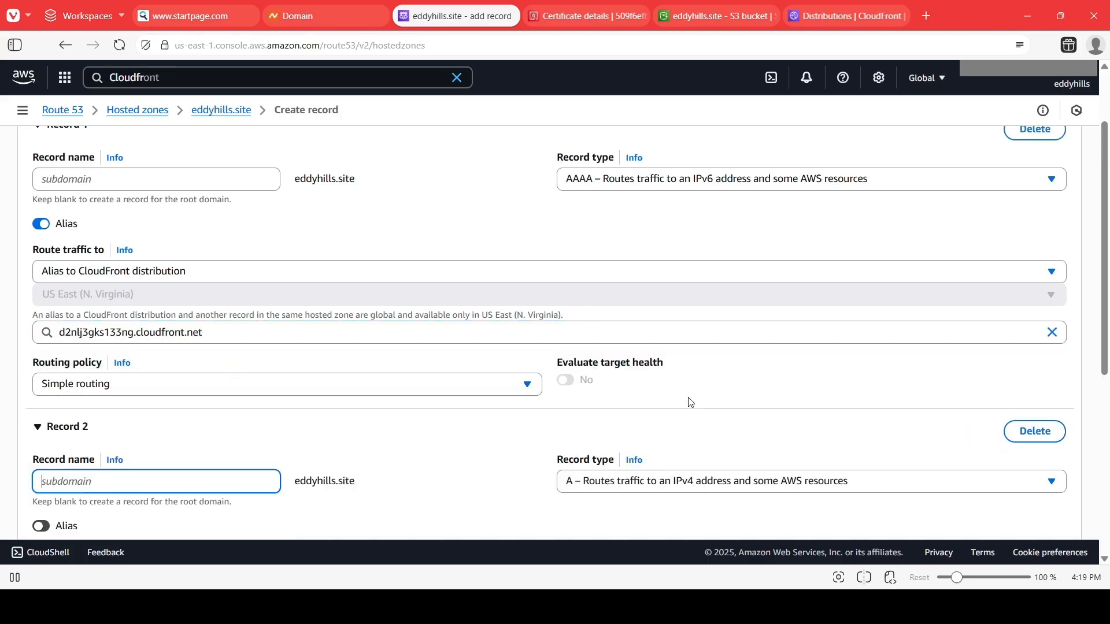
text(www)
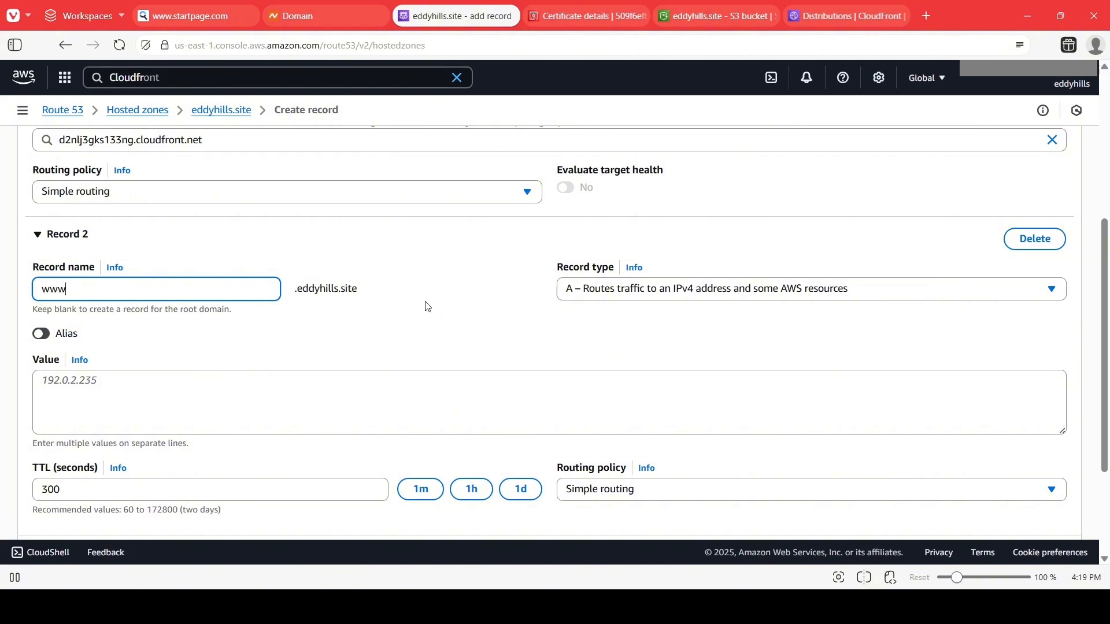
scroll(555, 357, up, 3)
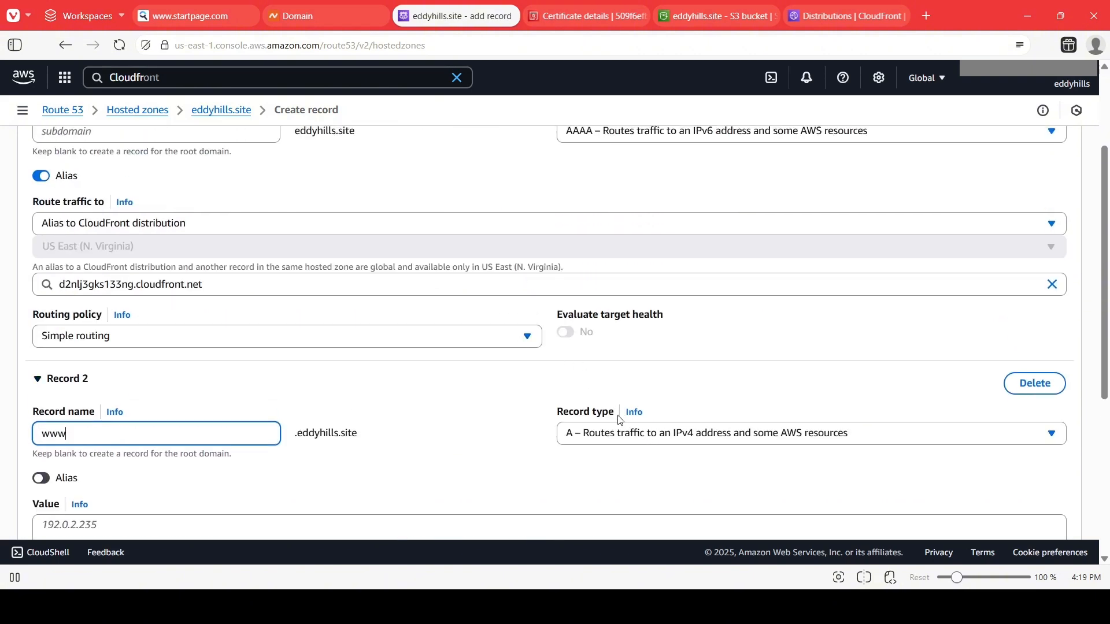
click(631, 440)
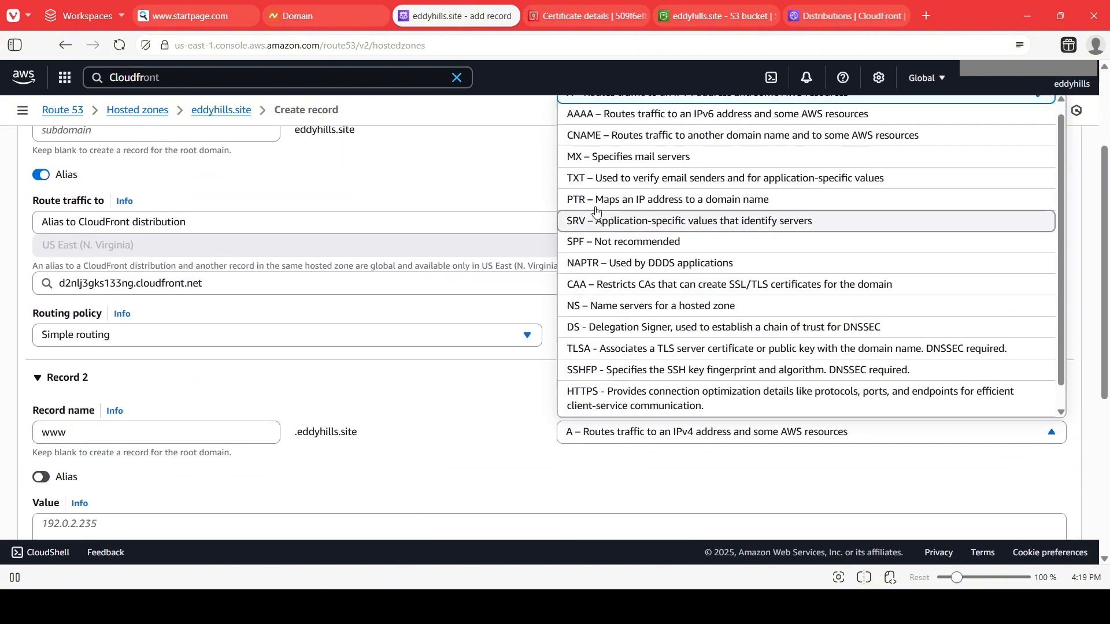
click(596, 119)
scroll(509, 325, down, 5)
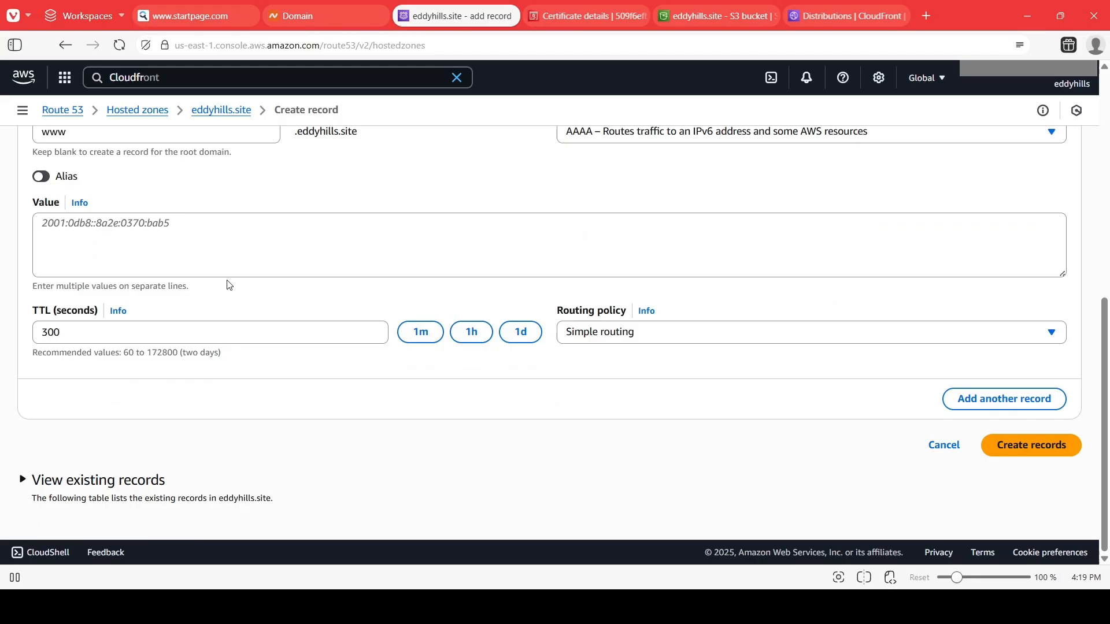
click(42, 176)
click(95, 271)
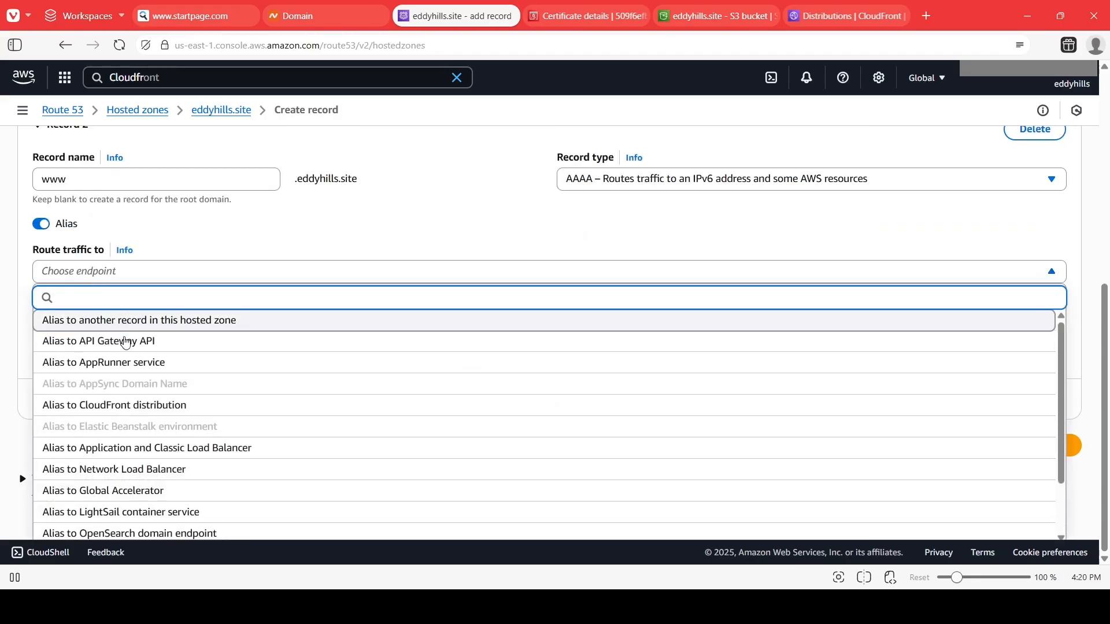
click(116, 405)
click(131, 335)
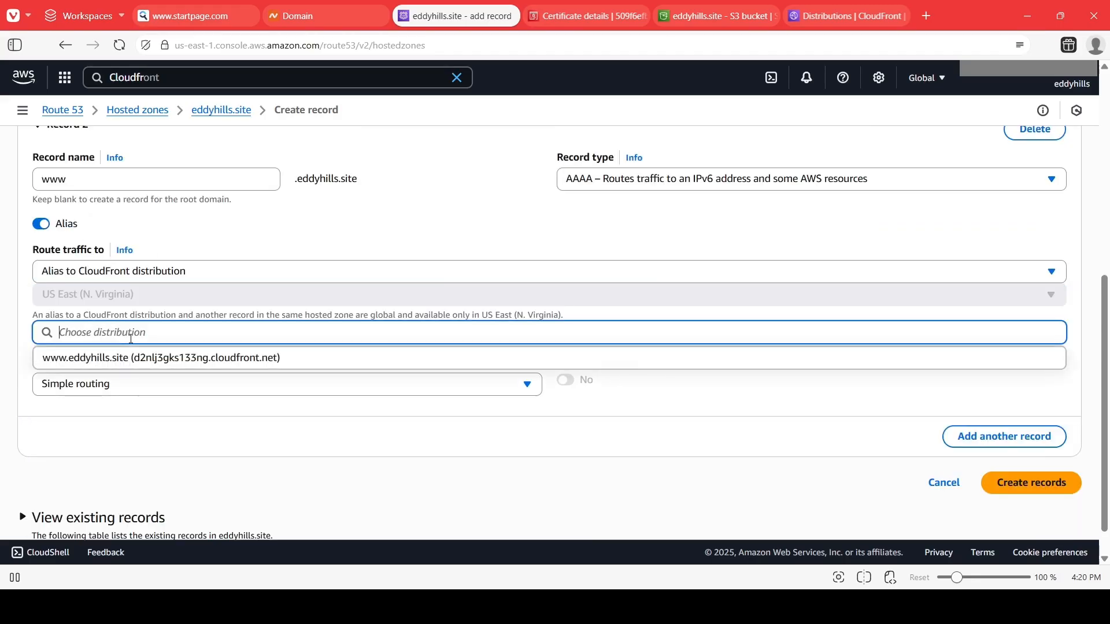
click(174, 357)
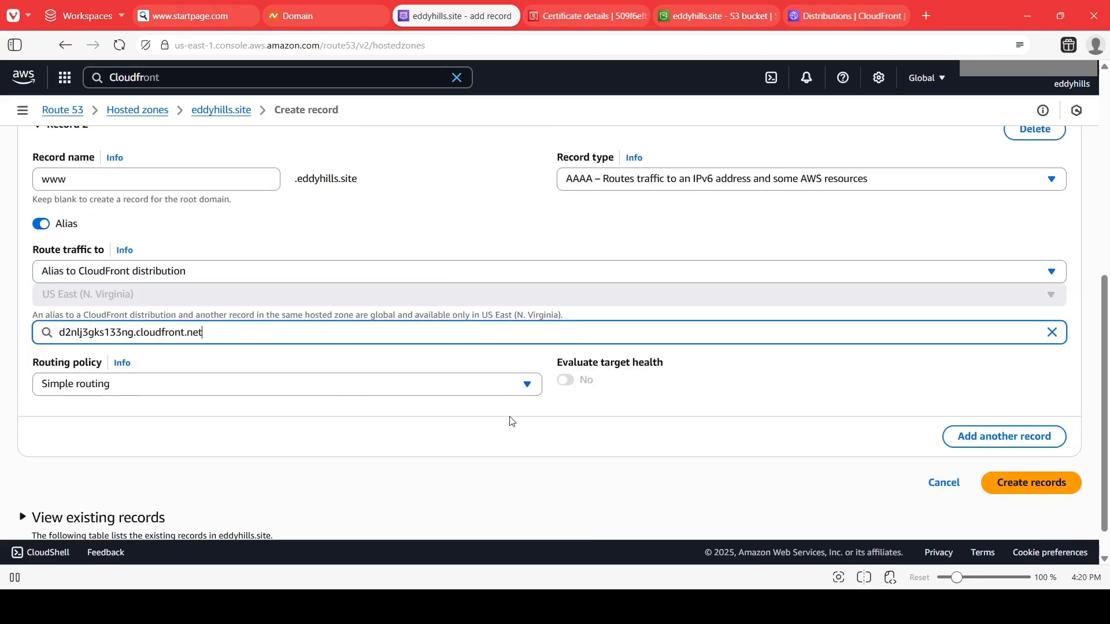
Create both AAAA alias records and dismiss the success notice.
click(994, 481)
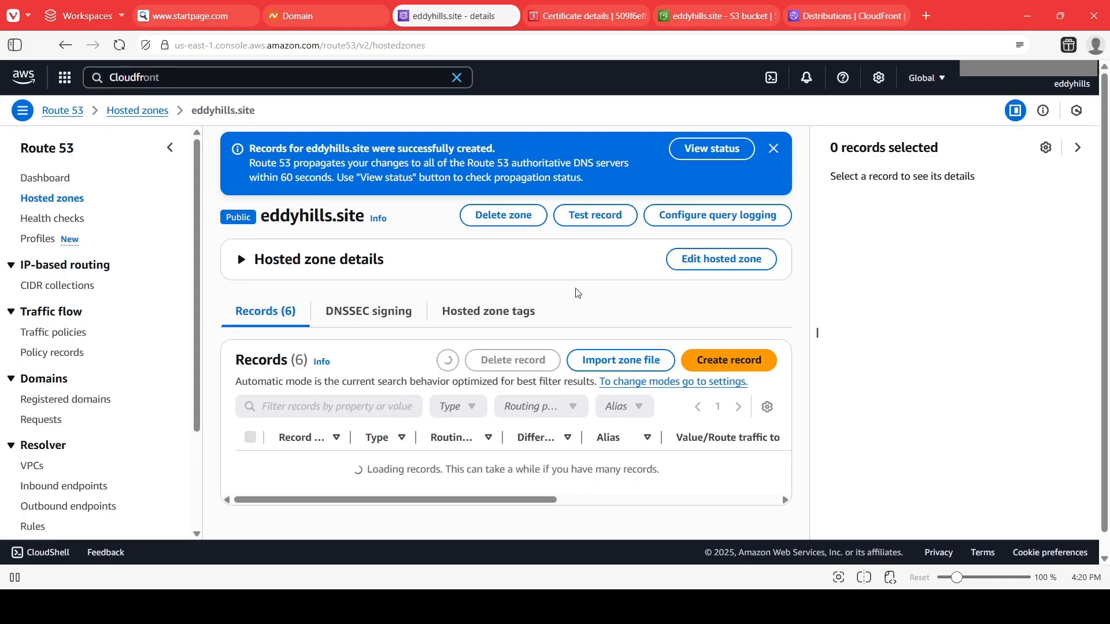
click(773, 148)
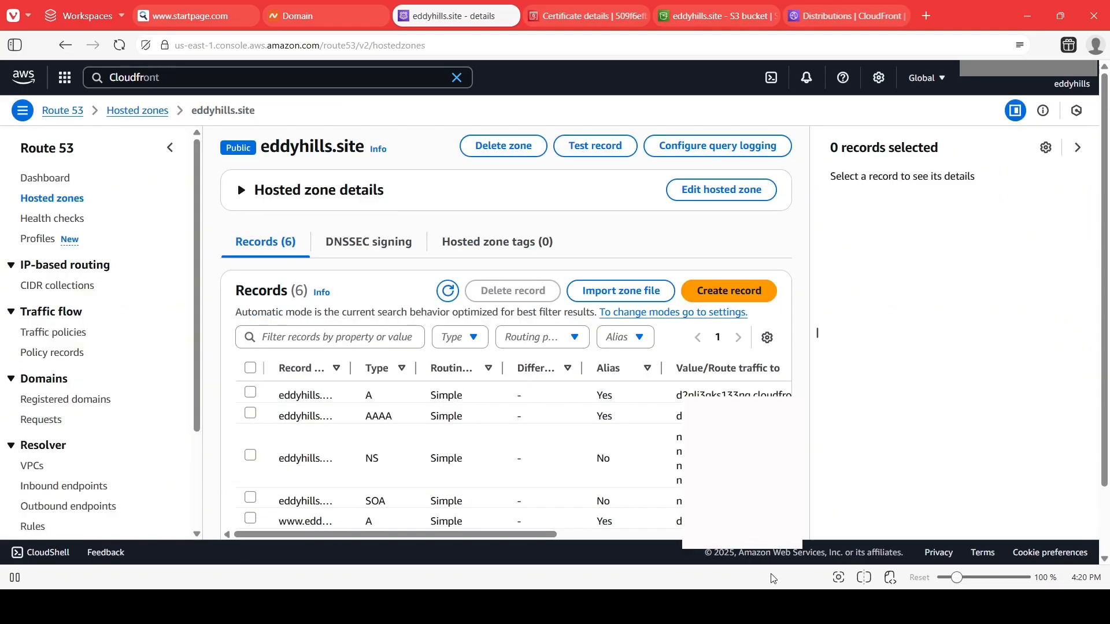
Switch to the setup guide document and review the Step 7 Route 53 records instructions.
click(773, 605)
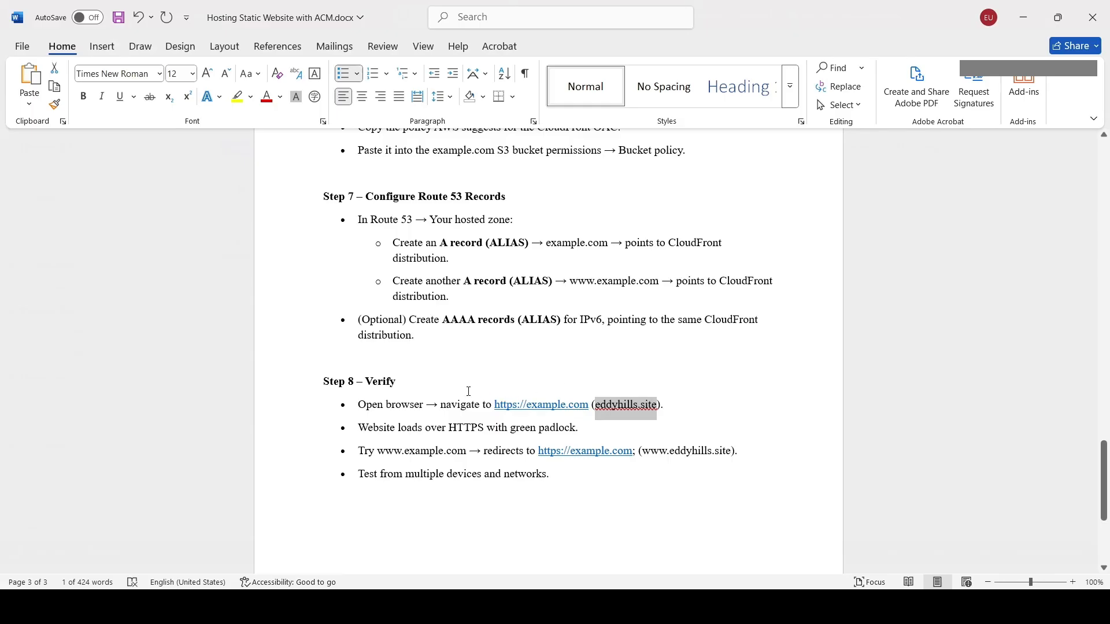
scroll(392, 349, up, 4)
scroll(605, 222, down, 2)
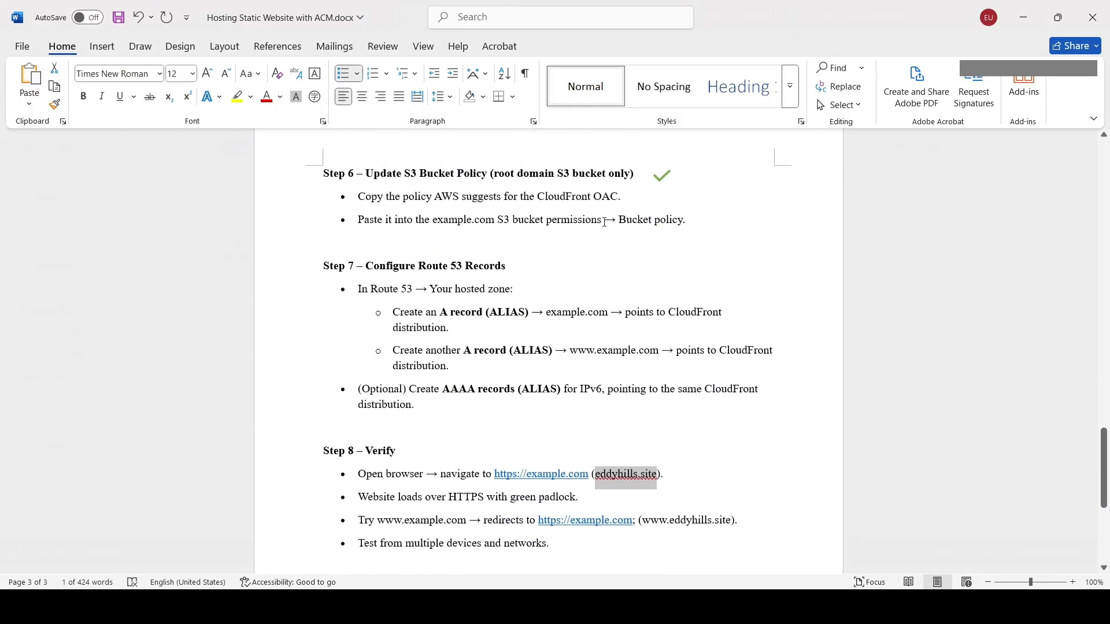
Move the green checkmark image from the Step 6 heading to the Step 7 heading in the guide.
click(662, 178)
click(660, 177)
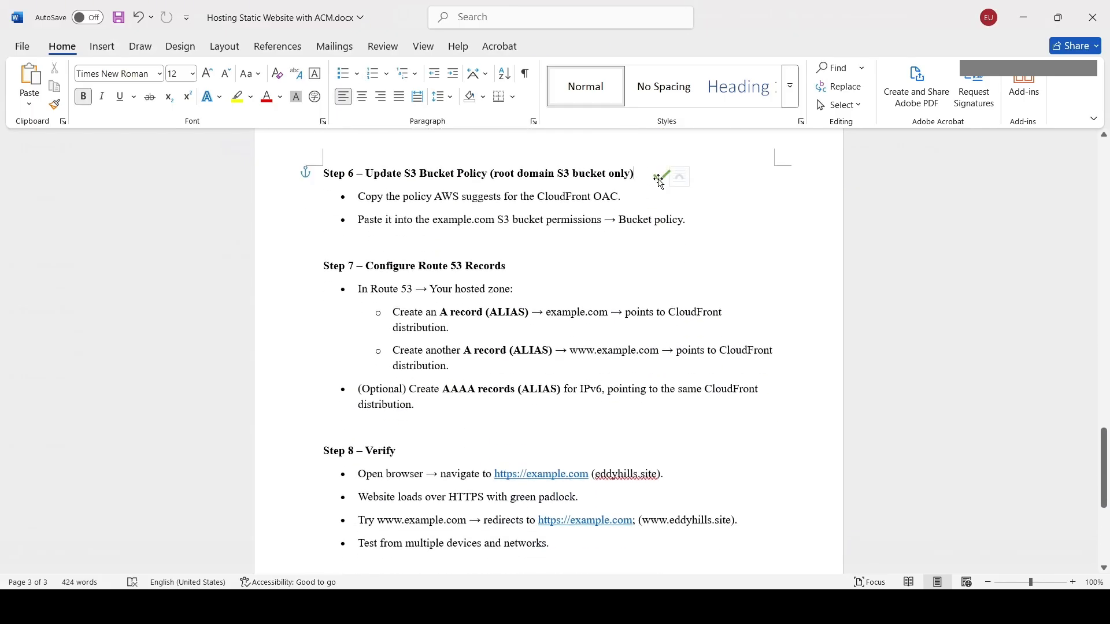
drag(660, 177, 507, 289)
scroll(545, 367, down, 3)
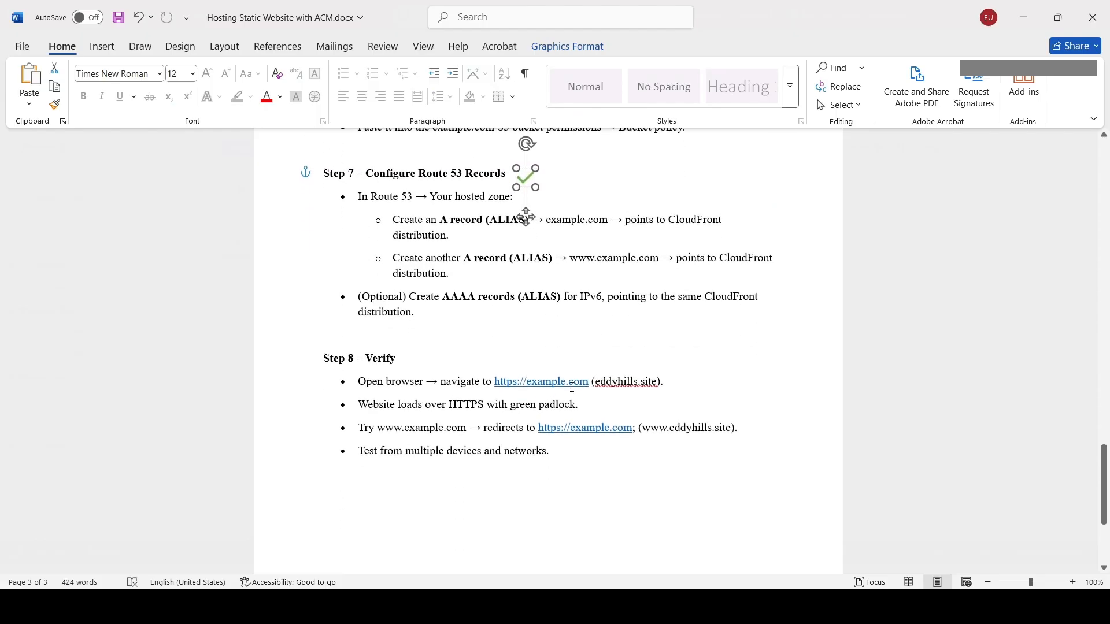
Open eddyhills.site in a new browser tab to check that the website loads.
key(alt+Tab)
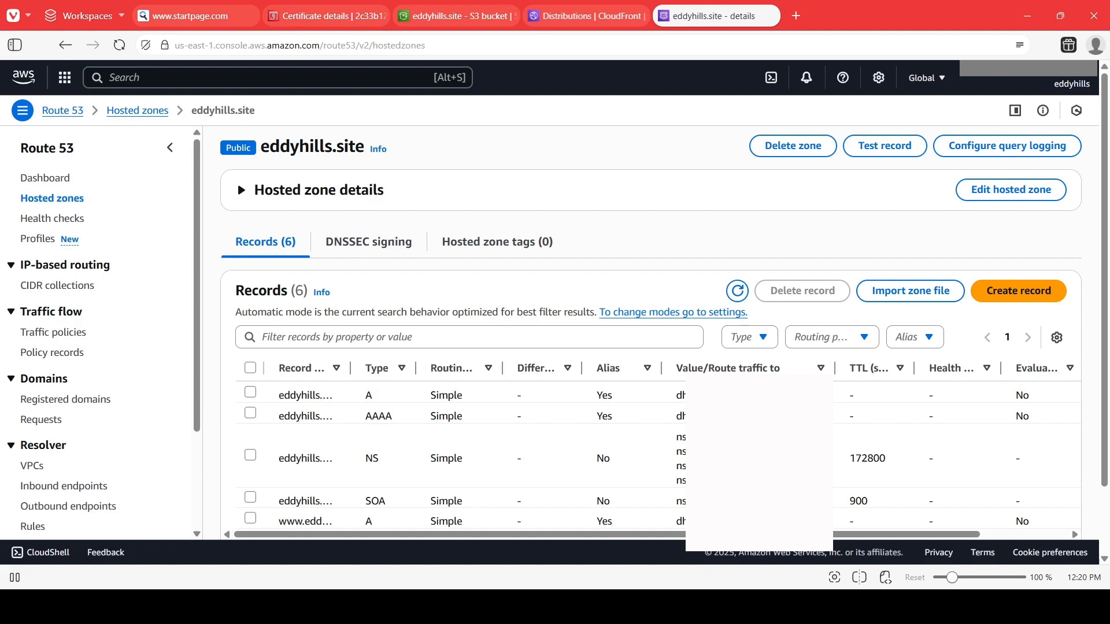
click(797, 17)
text(eddyhills.site)
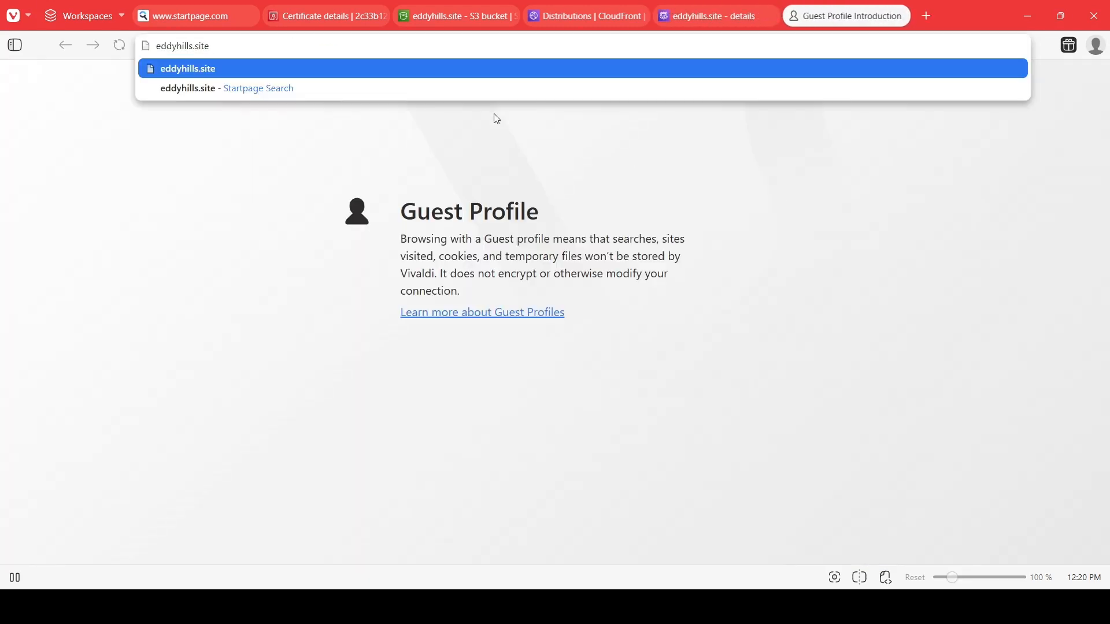
key(Return)
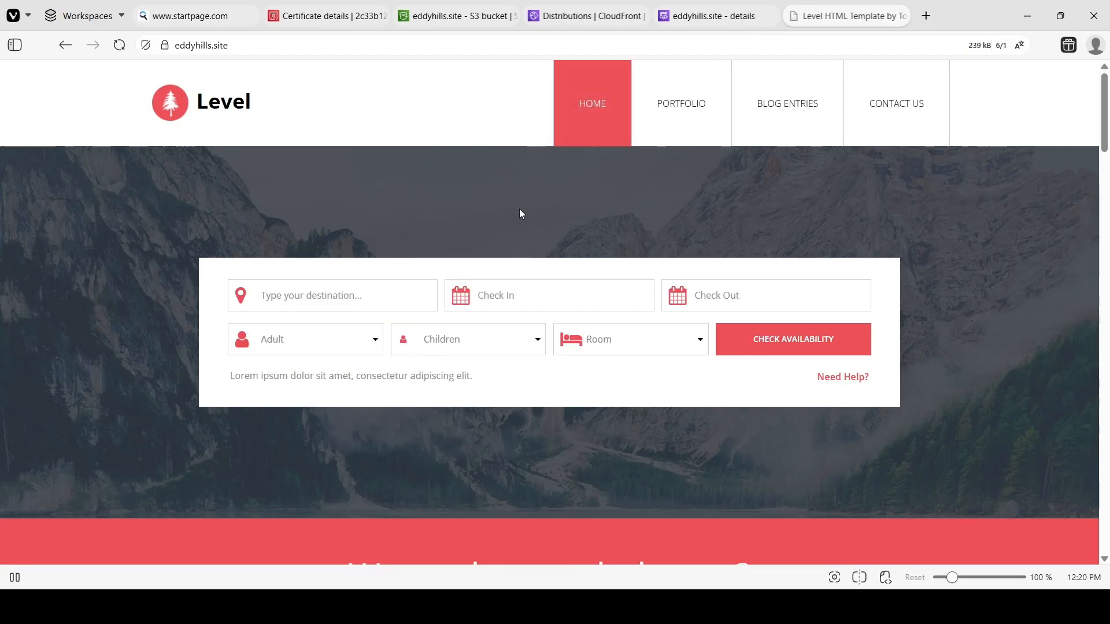
scroll(670, 284, down, 10)
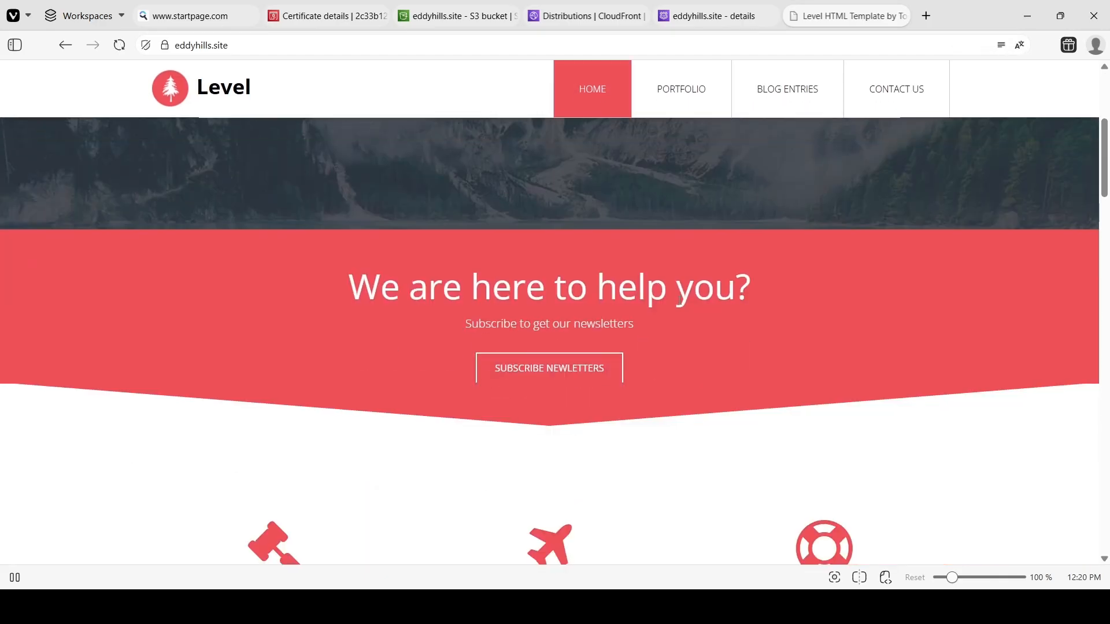
click(328, 46)
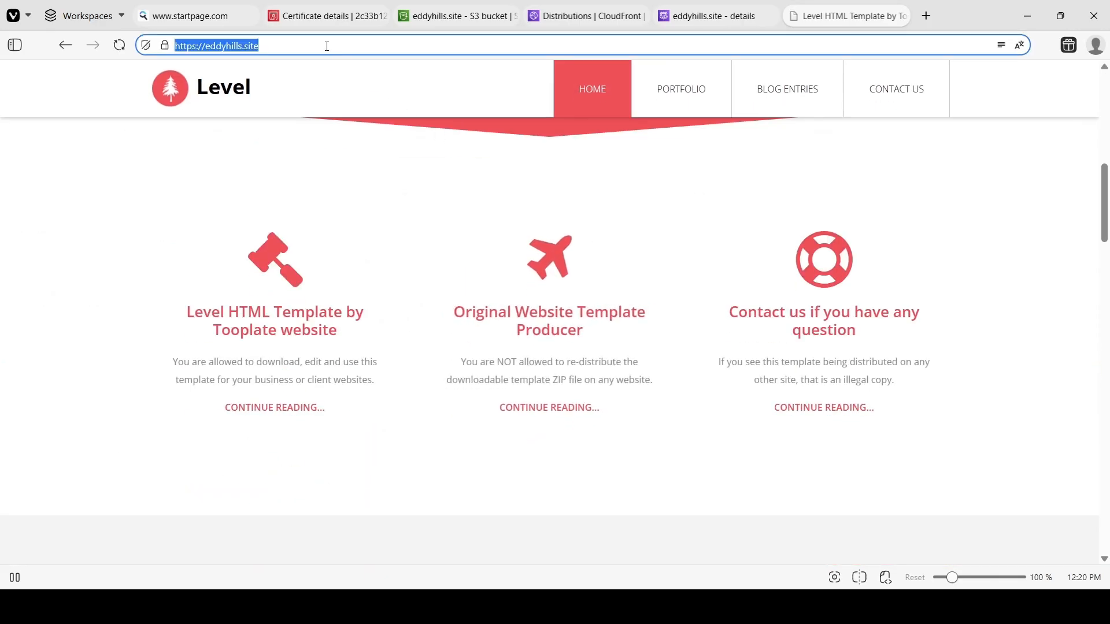
click(207, 49)
drag(207, 49, 165, 50)
text(www.)
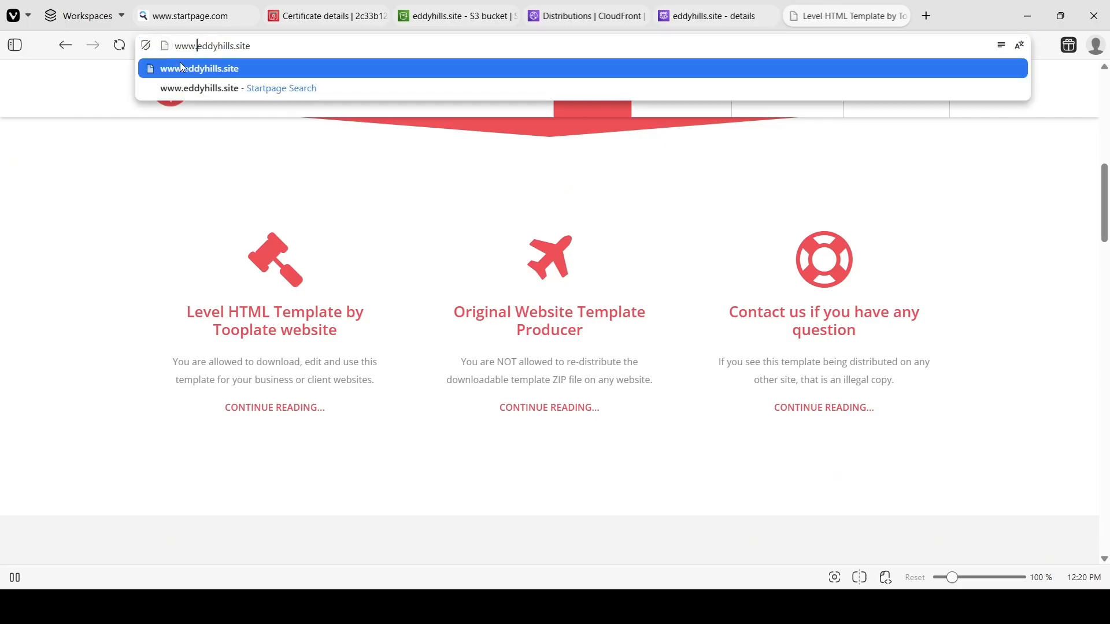
key(Return)
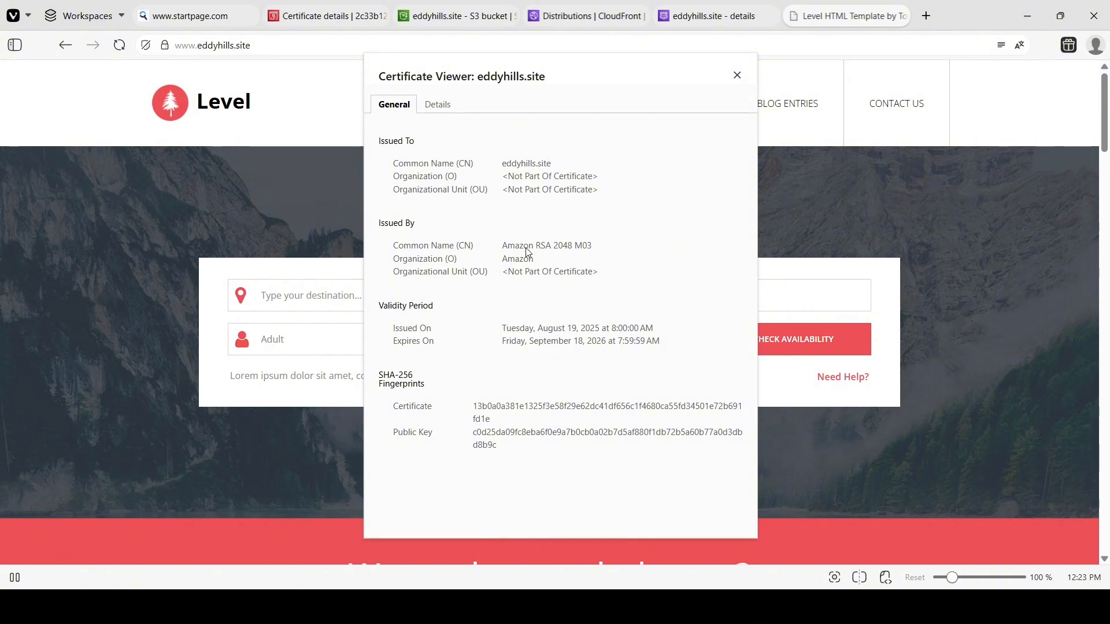
Examine the site certificate's issuer and validity period, then close the certificate viewer.
drag(514, 249, 537, 249)
click(579, 295)
drag(662, 356, 475, 336)
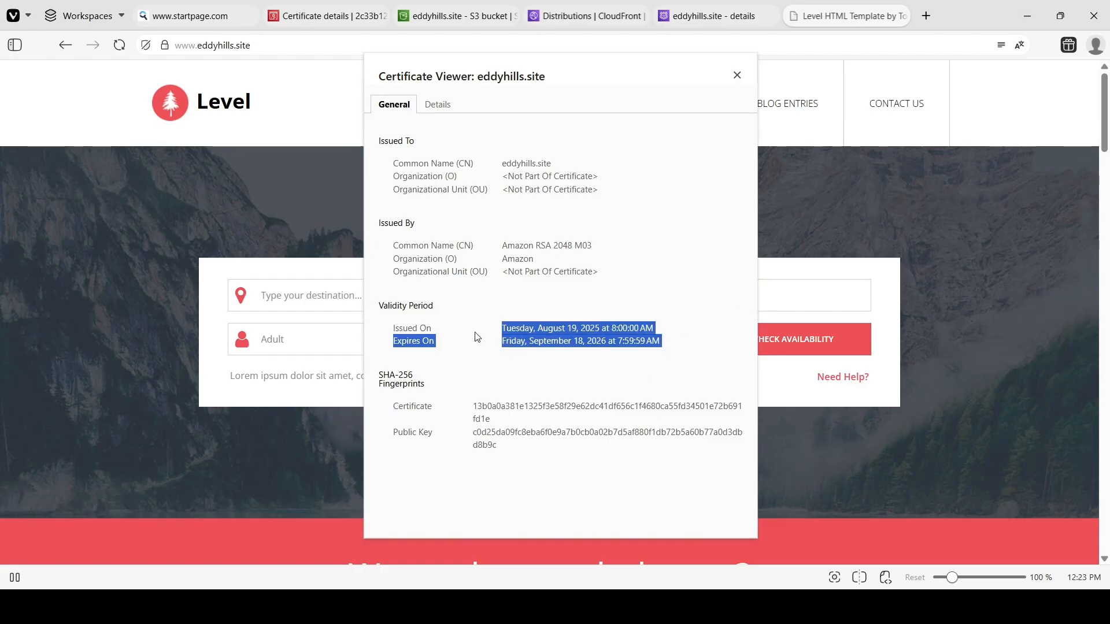
click(908, 214)
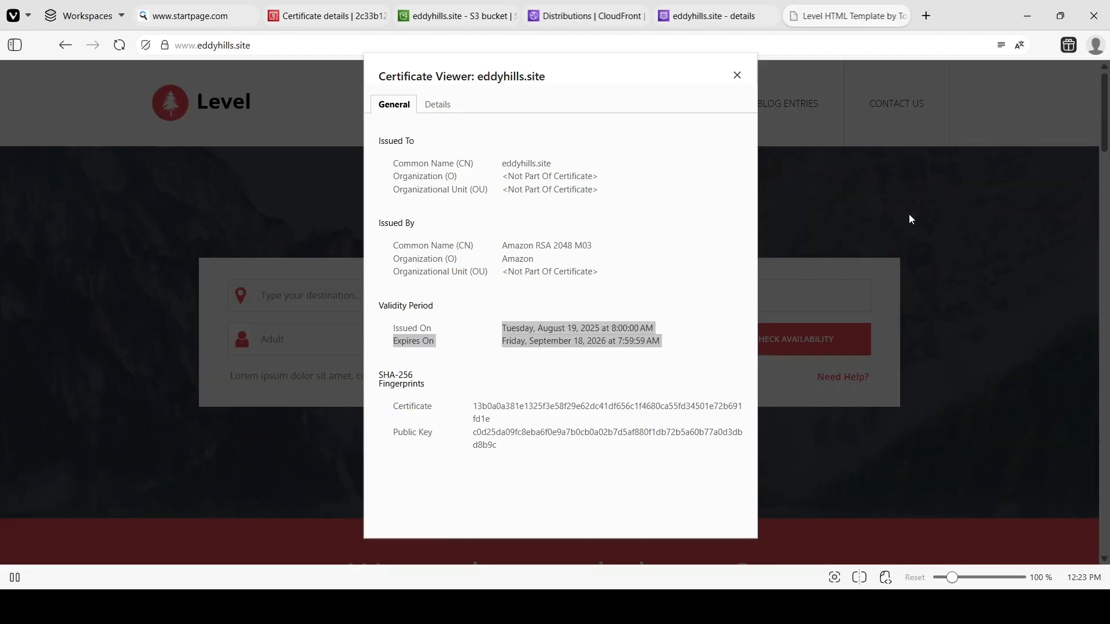
click(735, 77)
scroll(797, 178, down, 10)
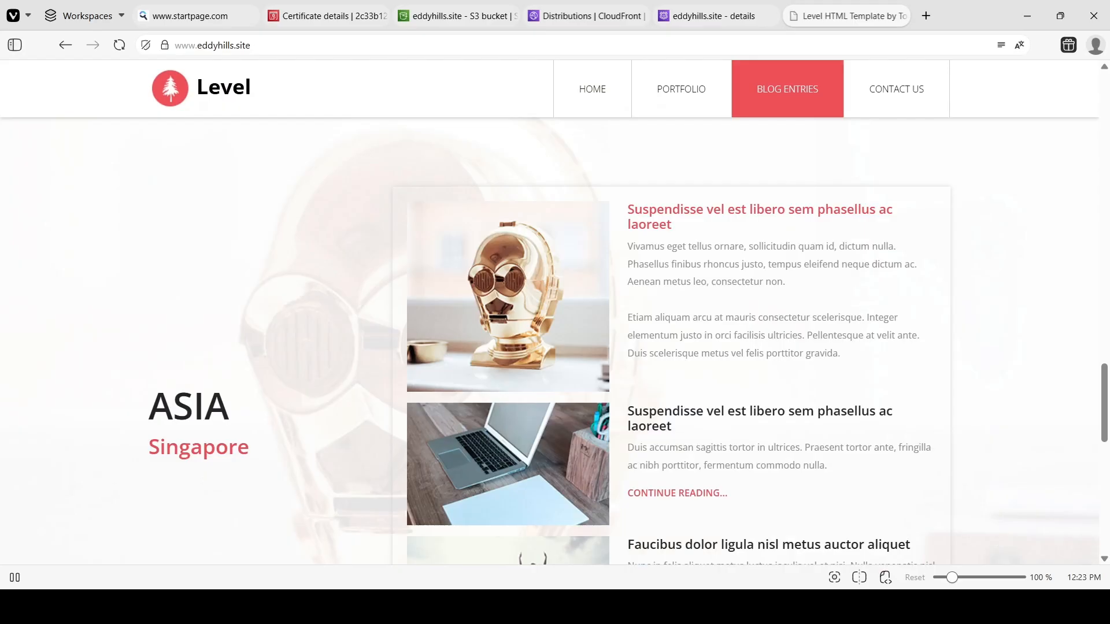
Switch back to the setup guide document and review its opening preparation and certificate steps.
key(alt+Tab)
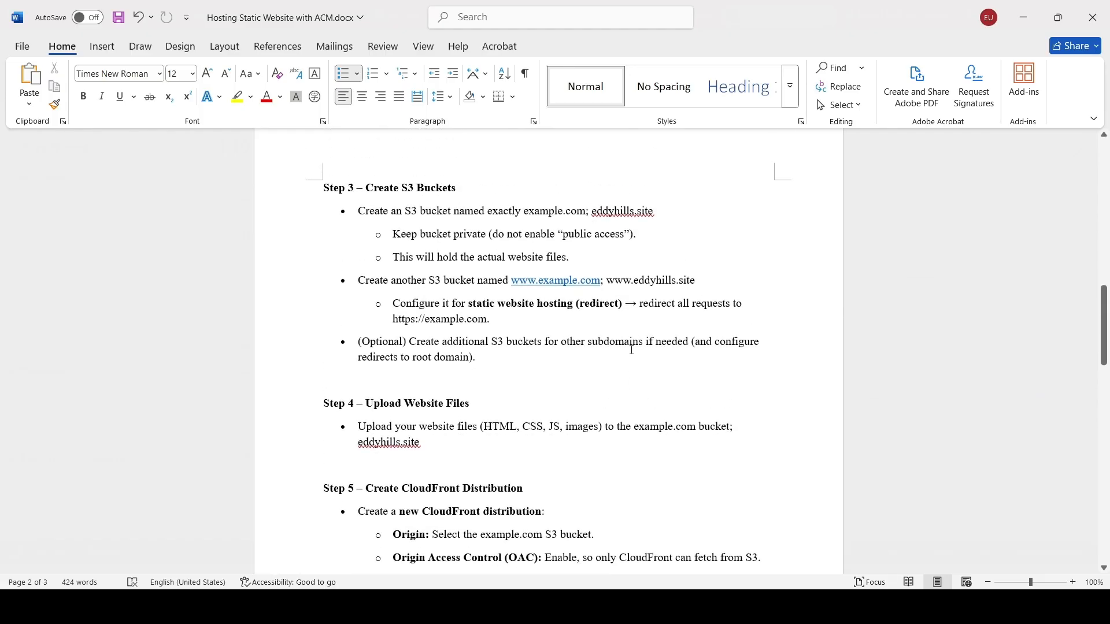
scroll(631, 347, up, 12)
scroll(631, 347, up, 4)
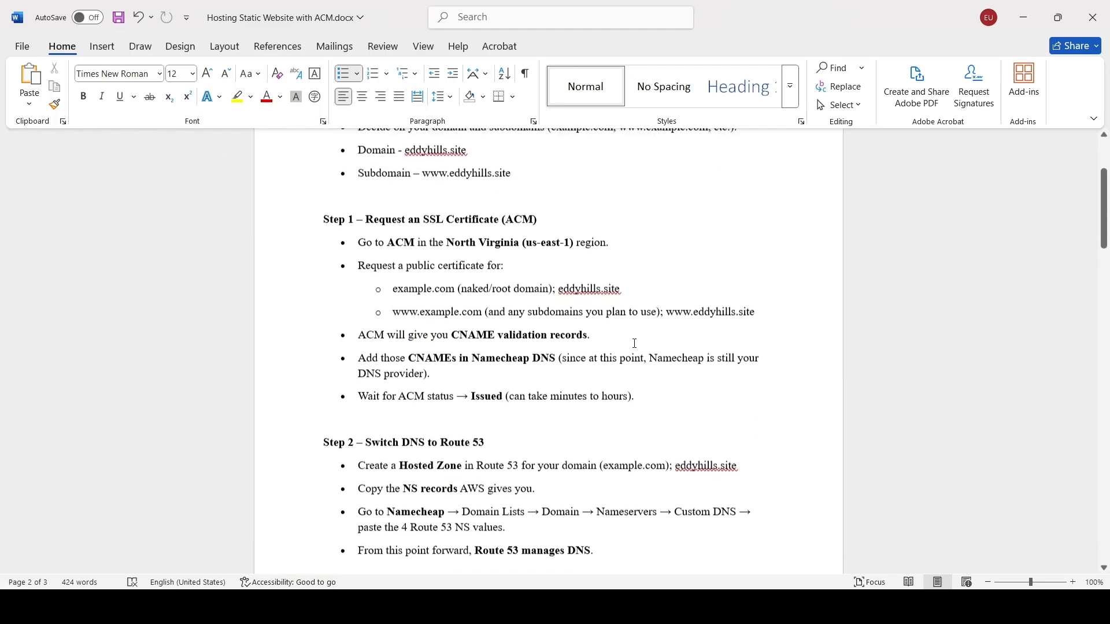
scroll(634, 343, up, 4)
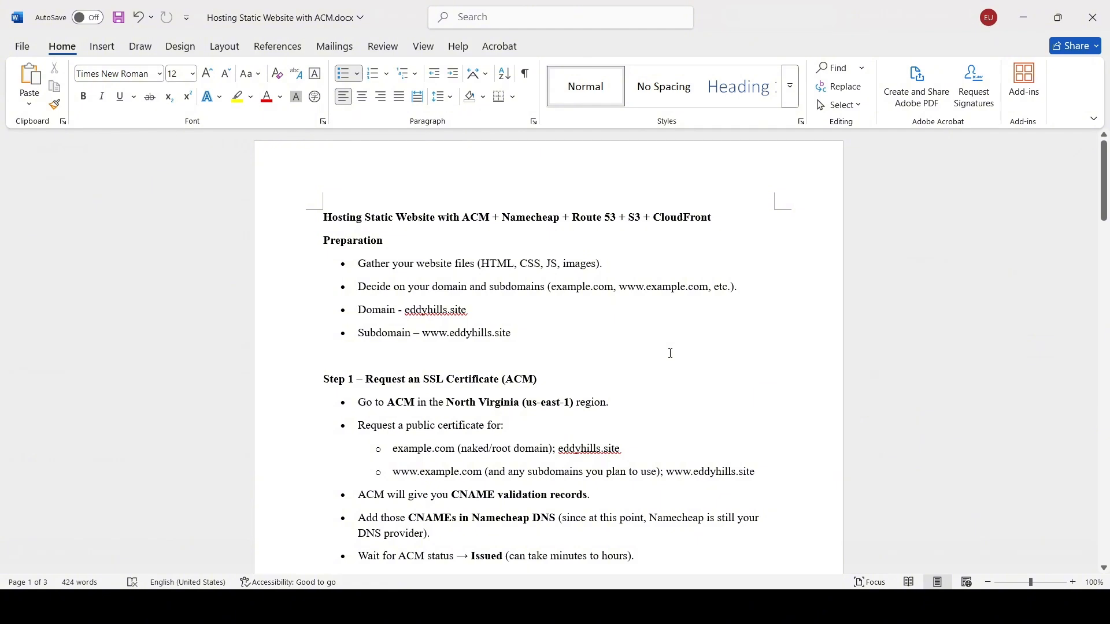
scroll(689, 403, down, 2)
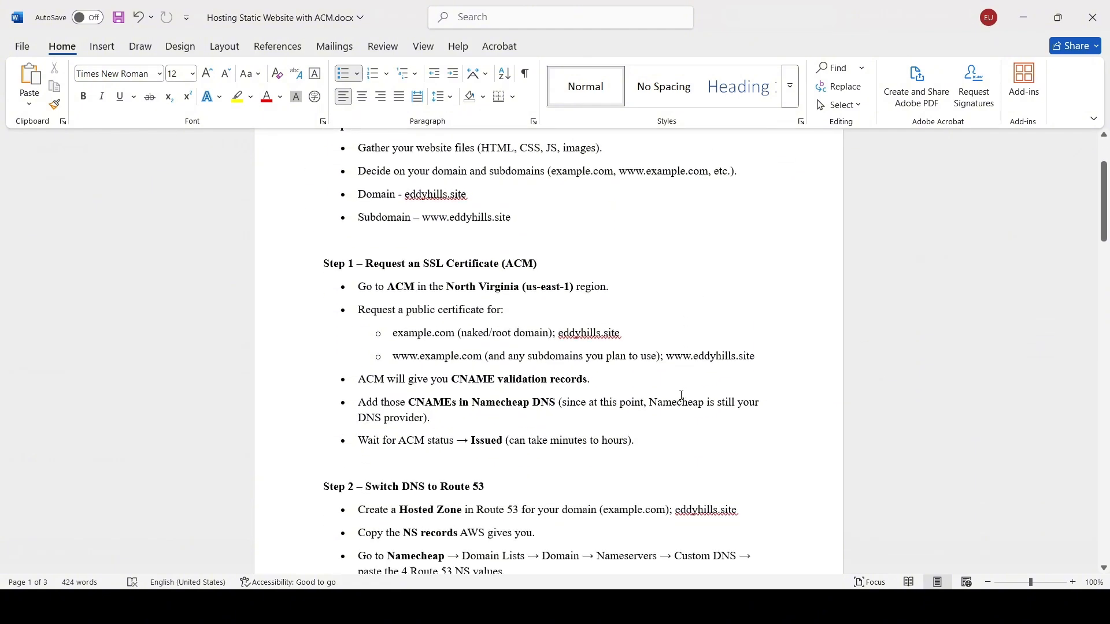